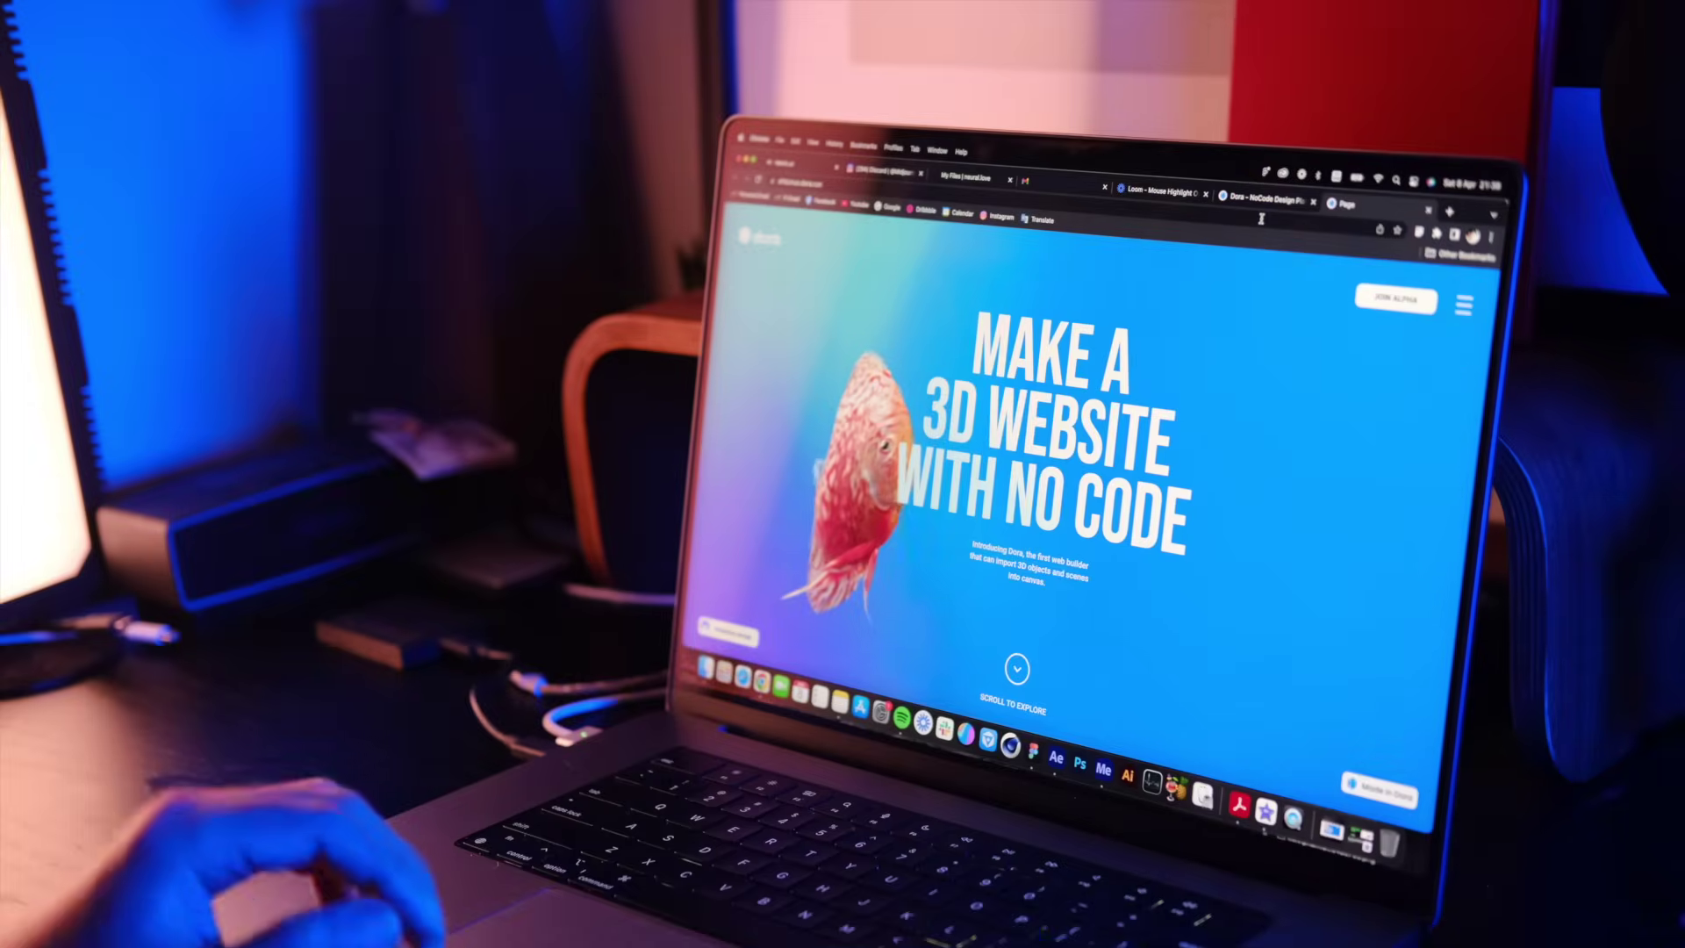
scroll(1287, 436, "down", 5)
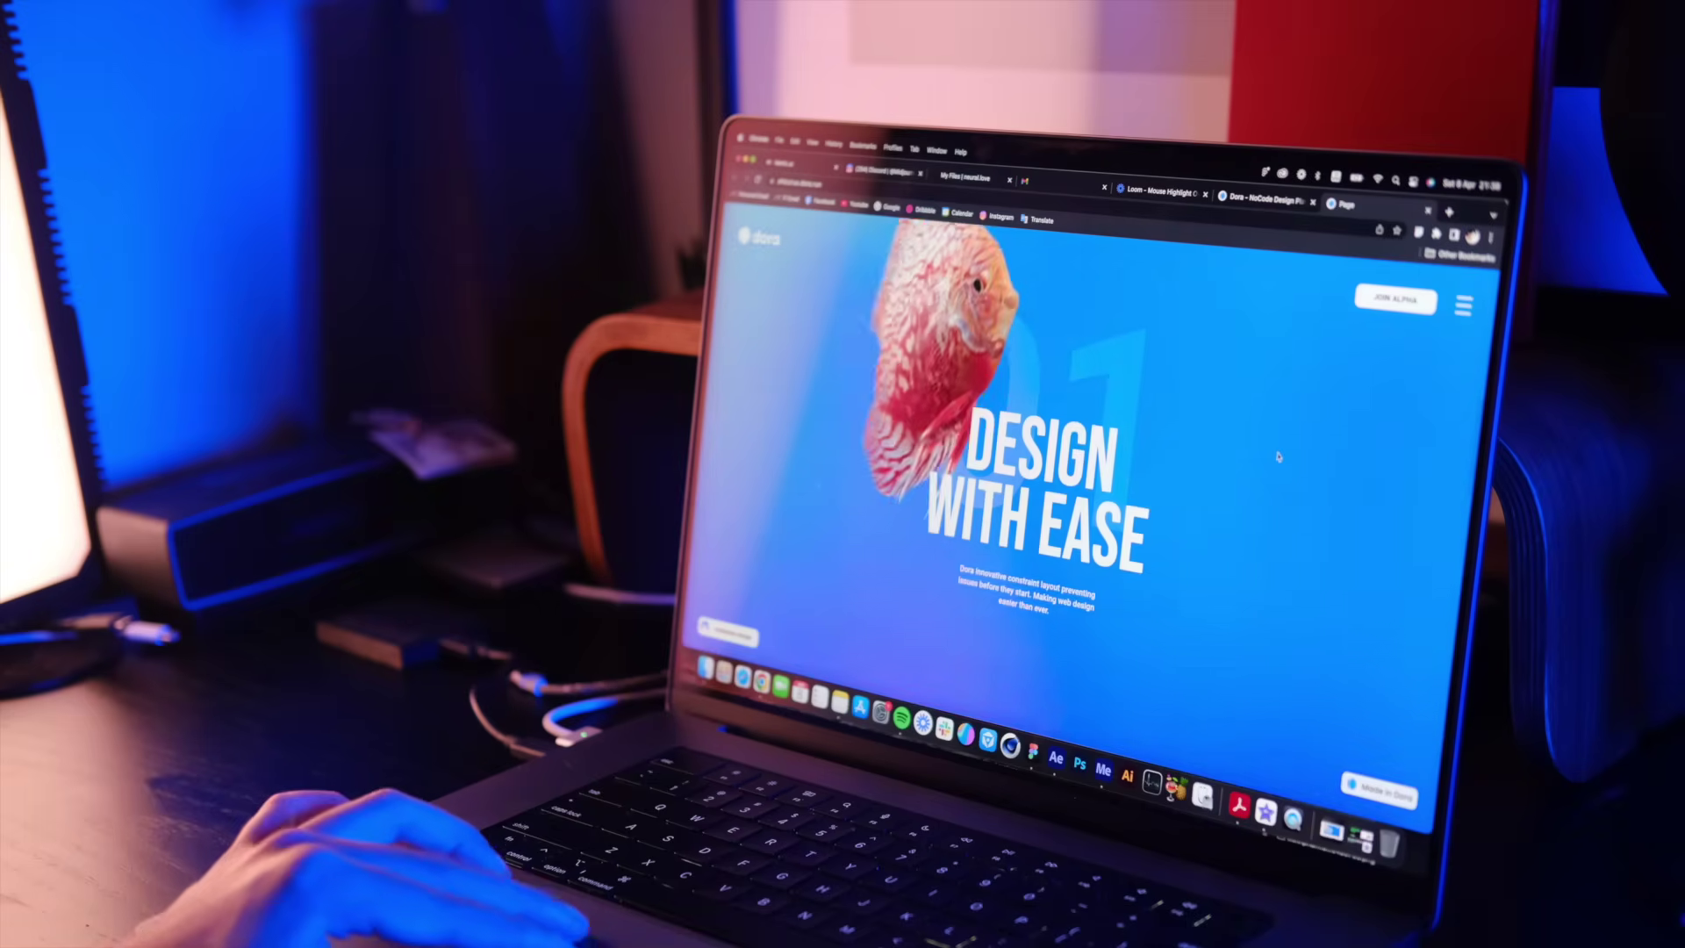
scroll(1278, 456, "down", 3)
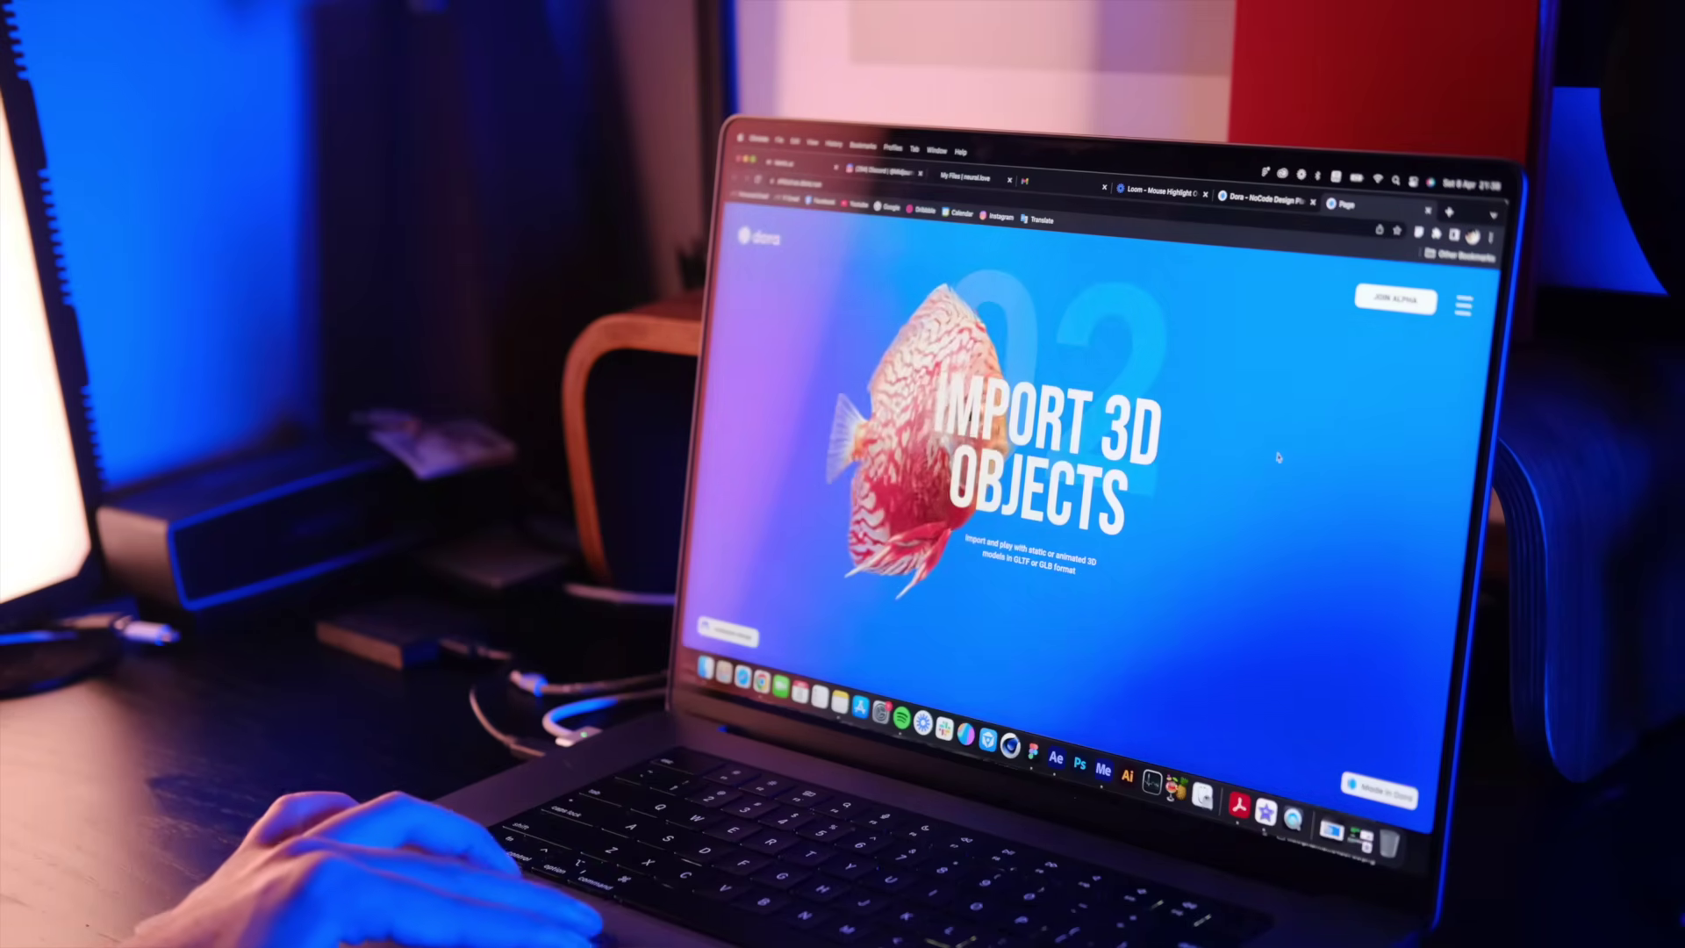
scroll(1278, 455, "down", 3)
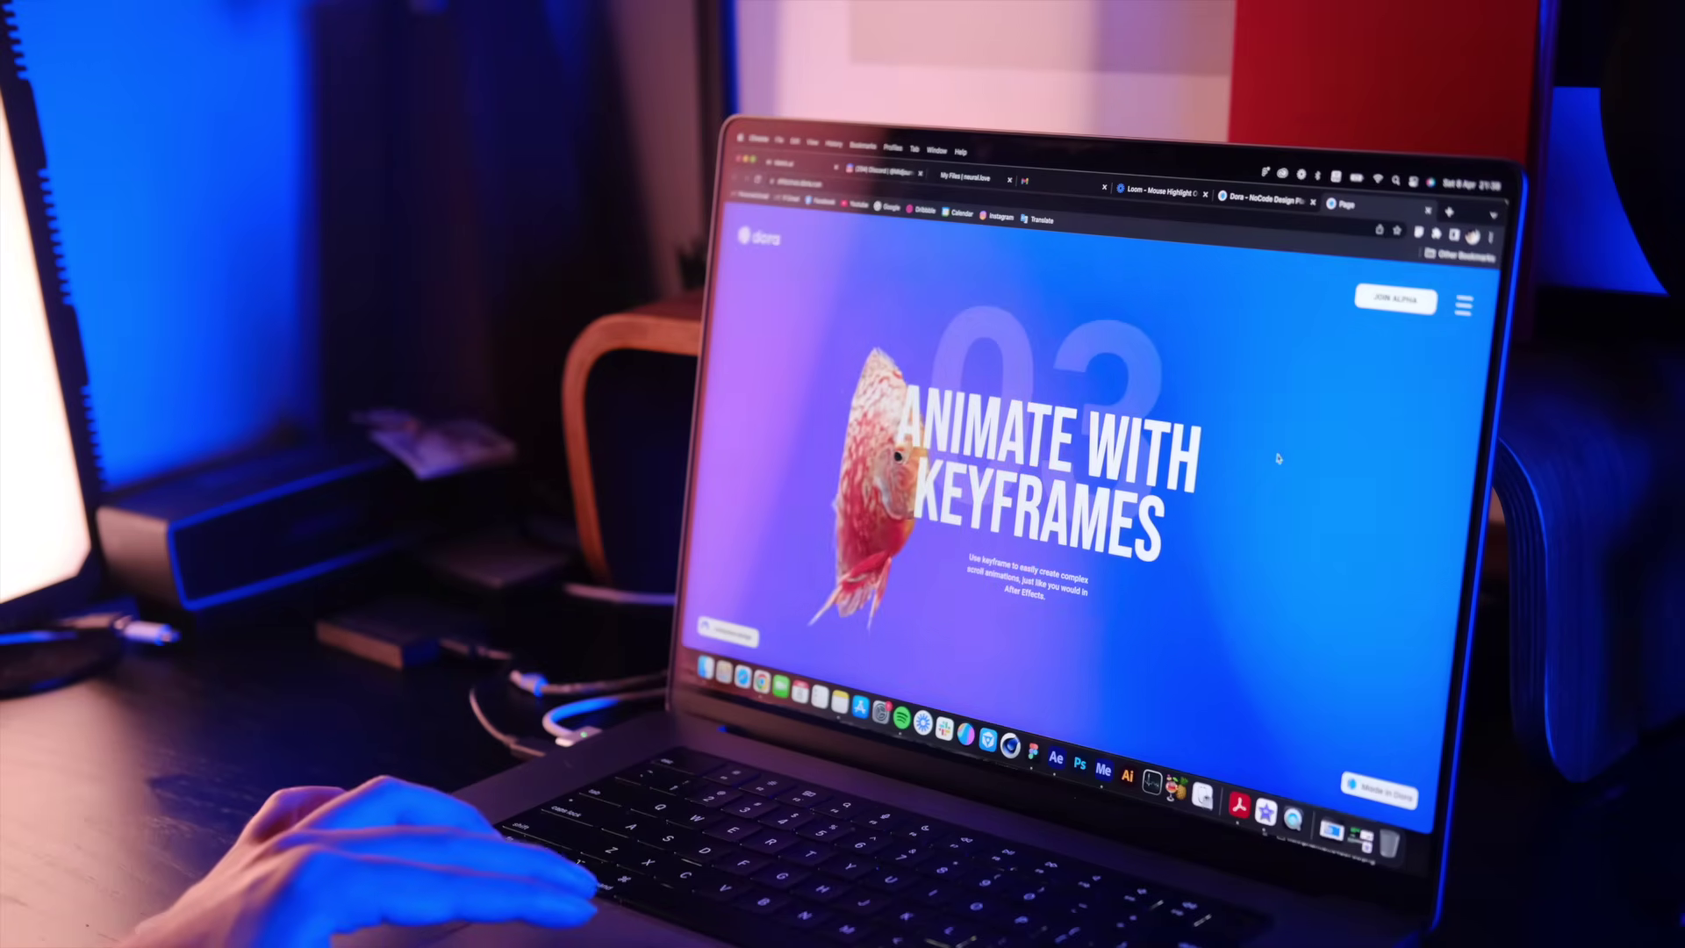
scroll(1277, 456, "down", 3)
scroll(1278, 458, "down", 3)
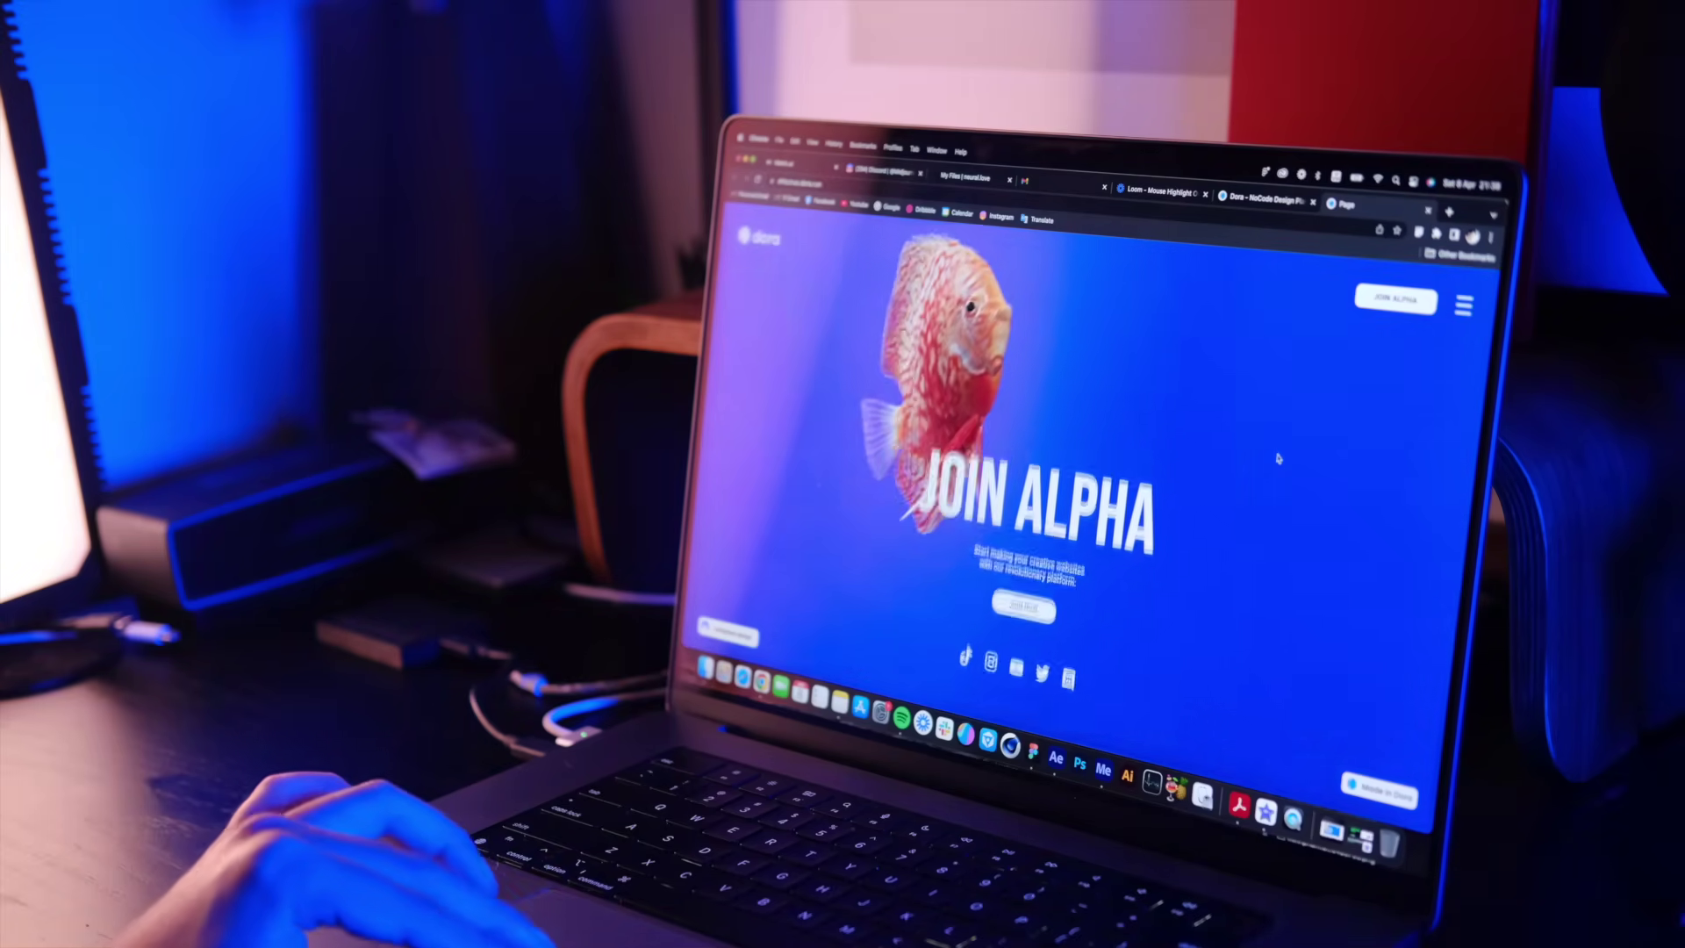
scroll(1278, 457, "up", 3)
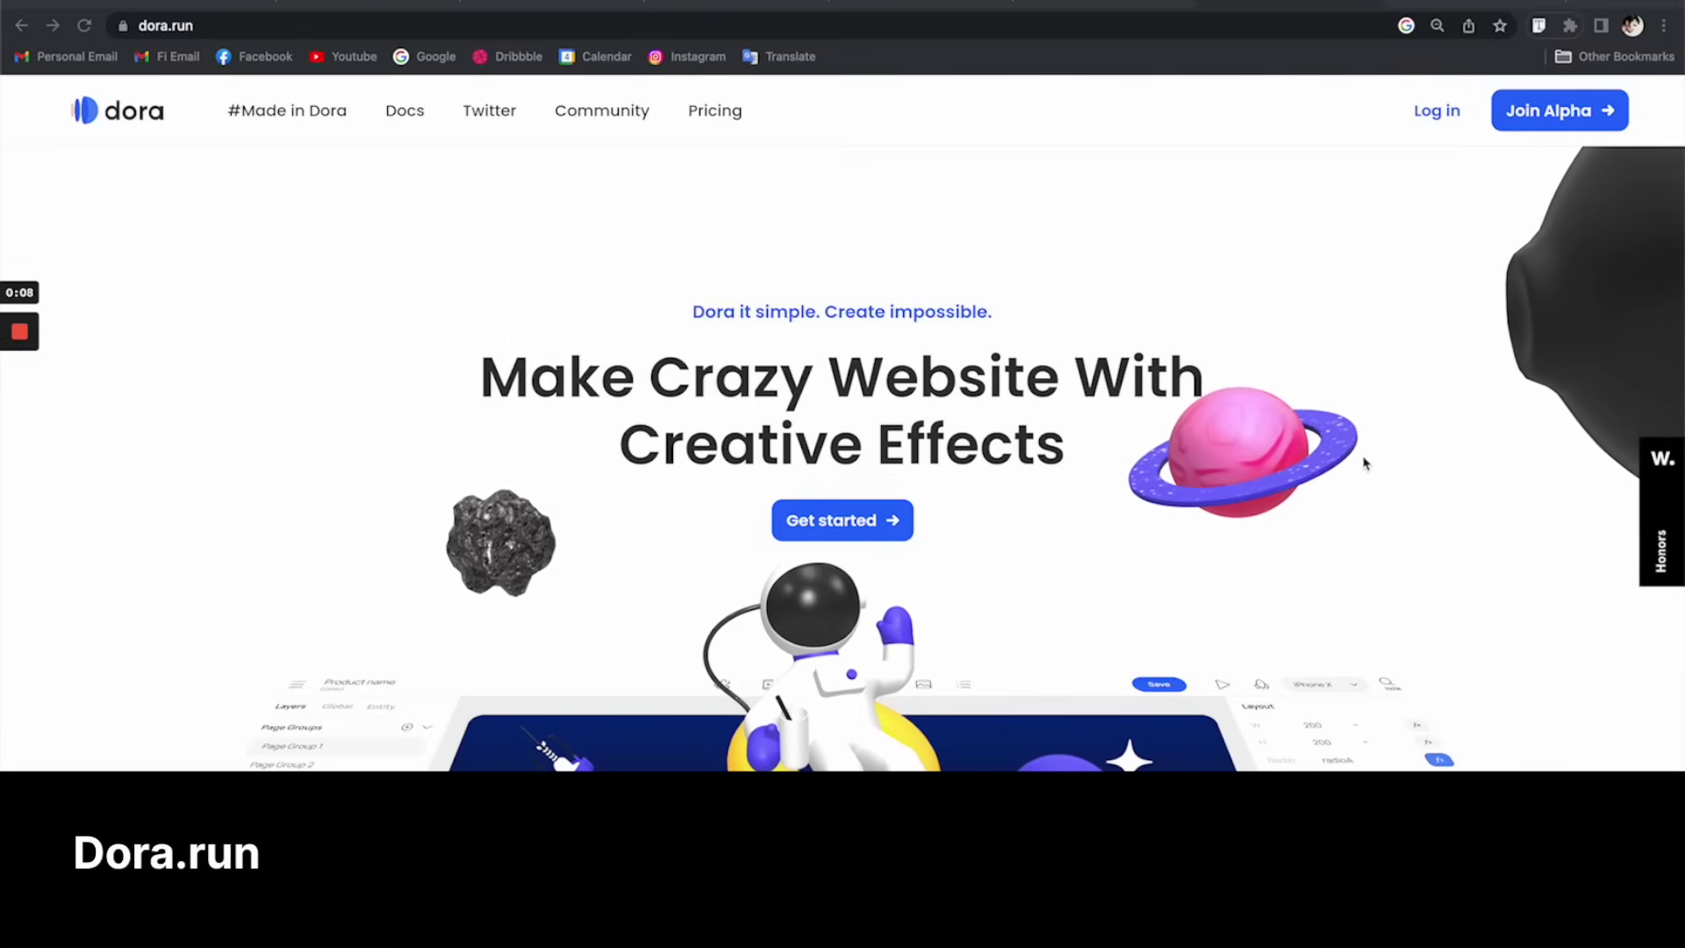
- Examine Dora's homepage for its 3D web, scroll keyframe animation, flexible layout and study case sections
scroll(1257, 591, "down", 5)
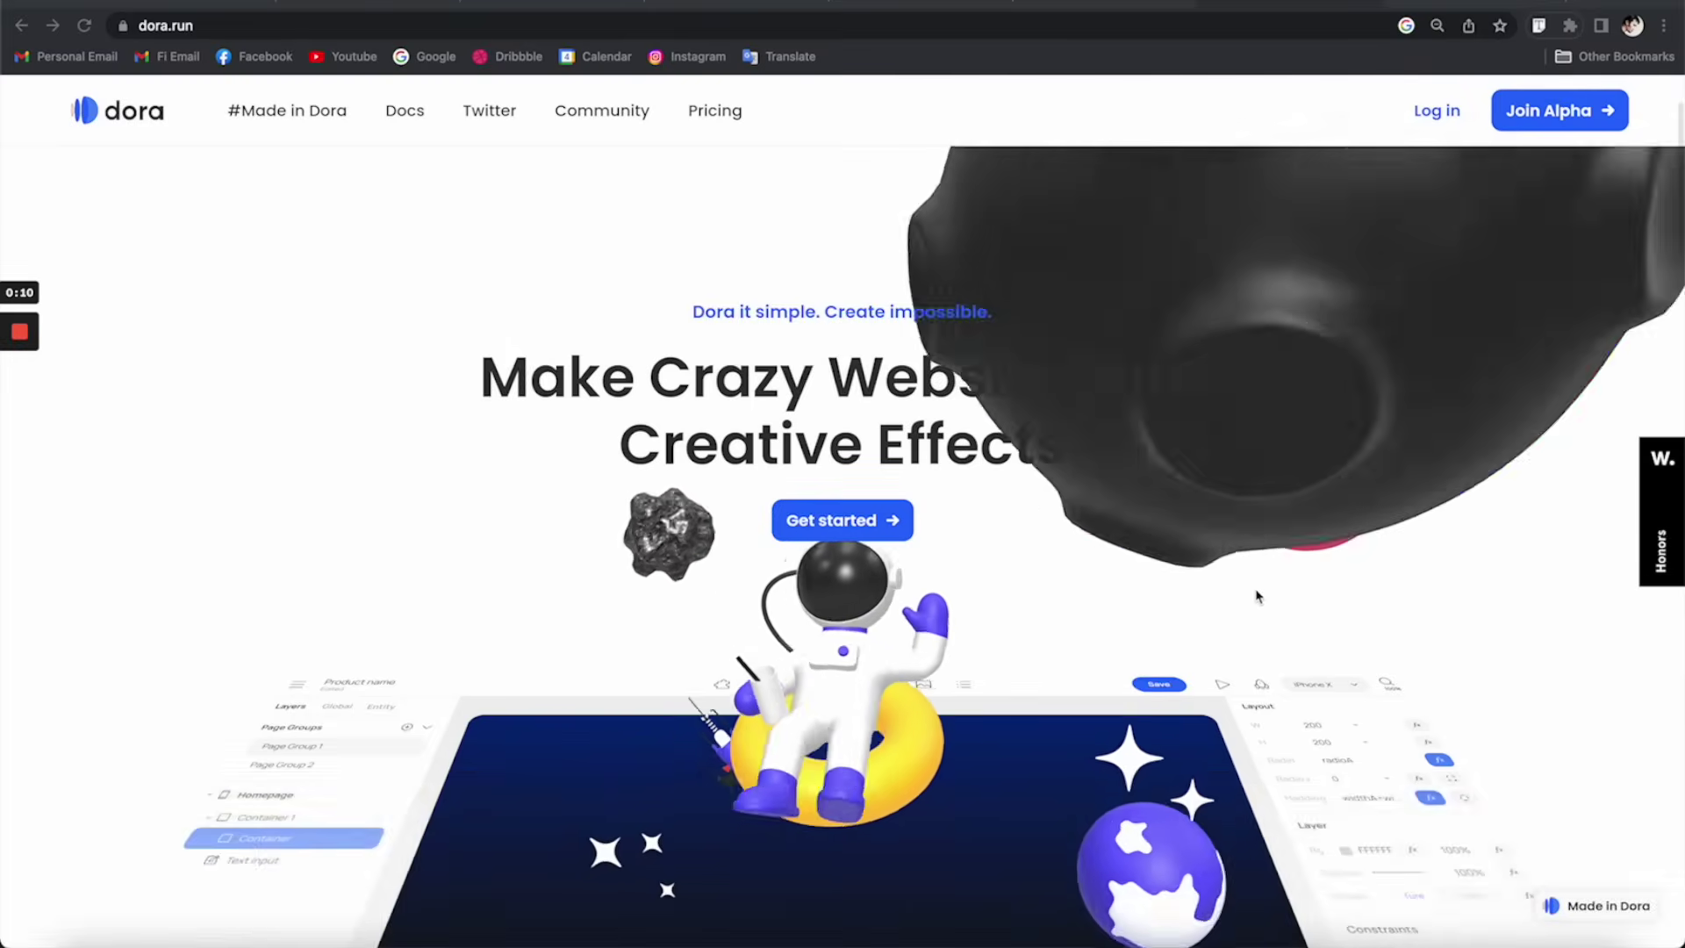
scroll(1256, 596, "up", 5)
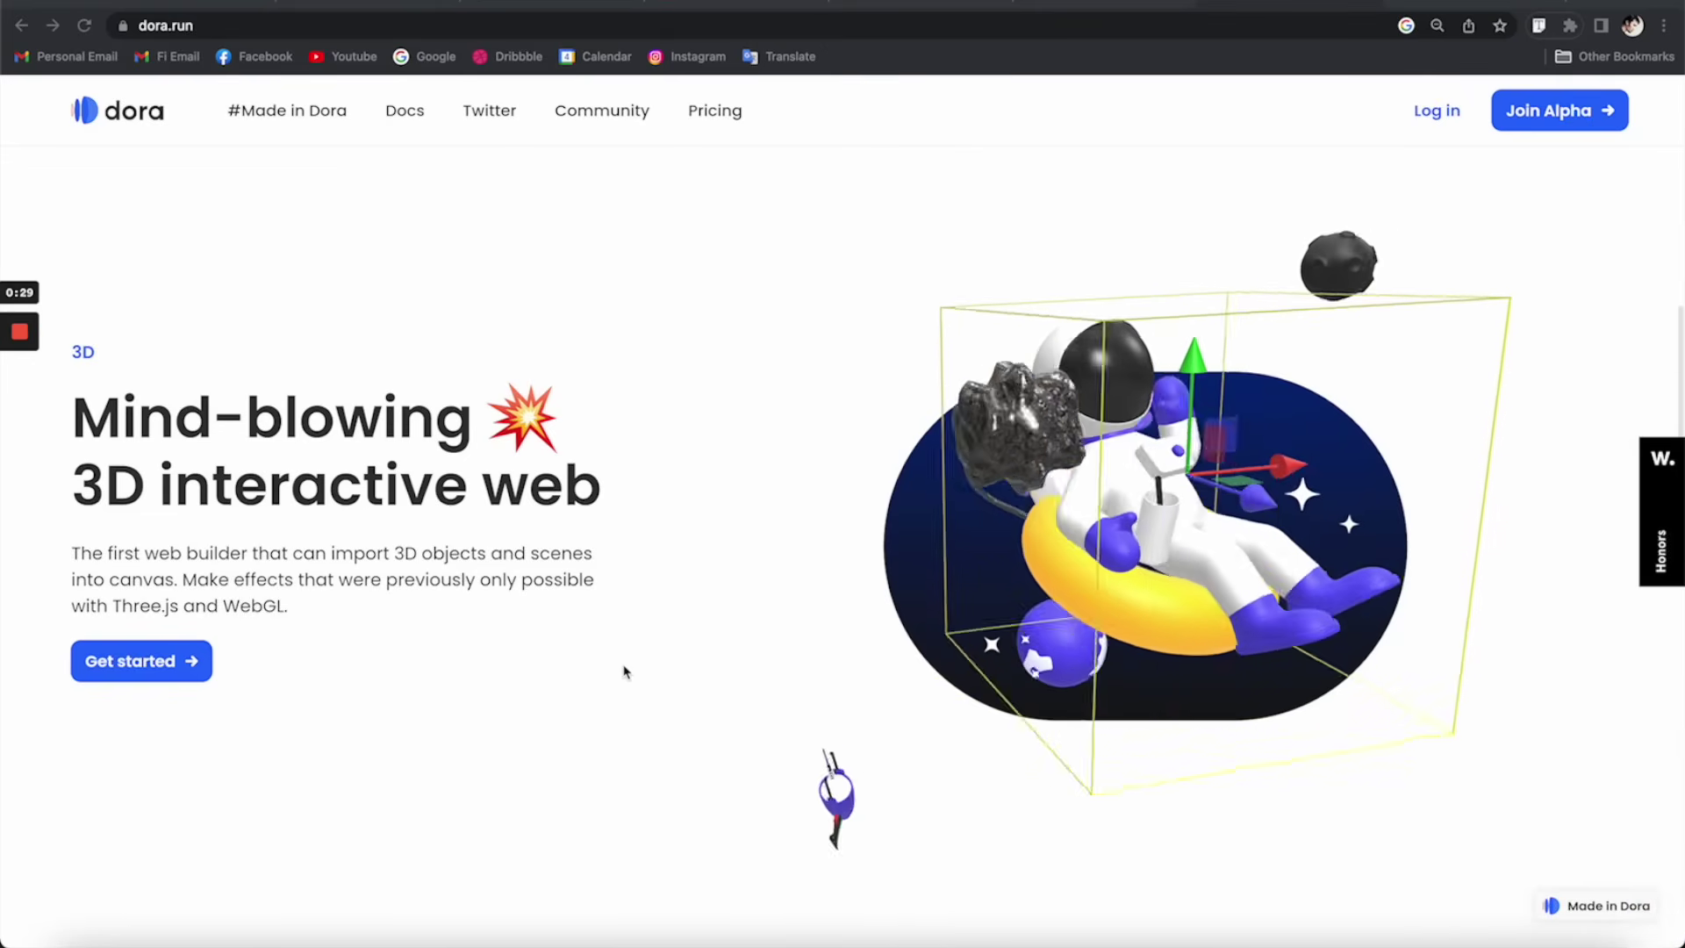
scroll(624, 671, "down", 1)
scroll(624, 672, "down", 10)
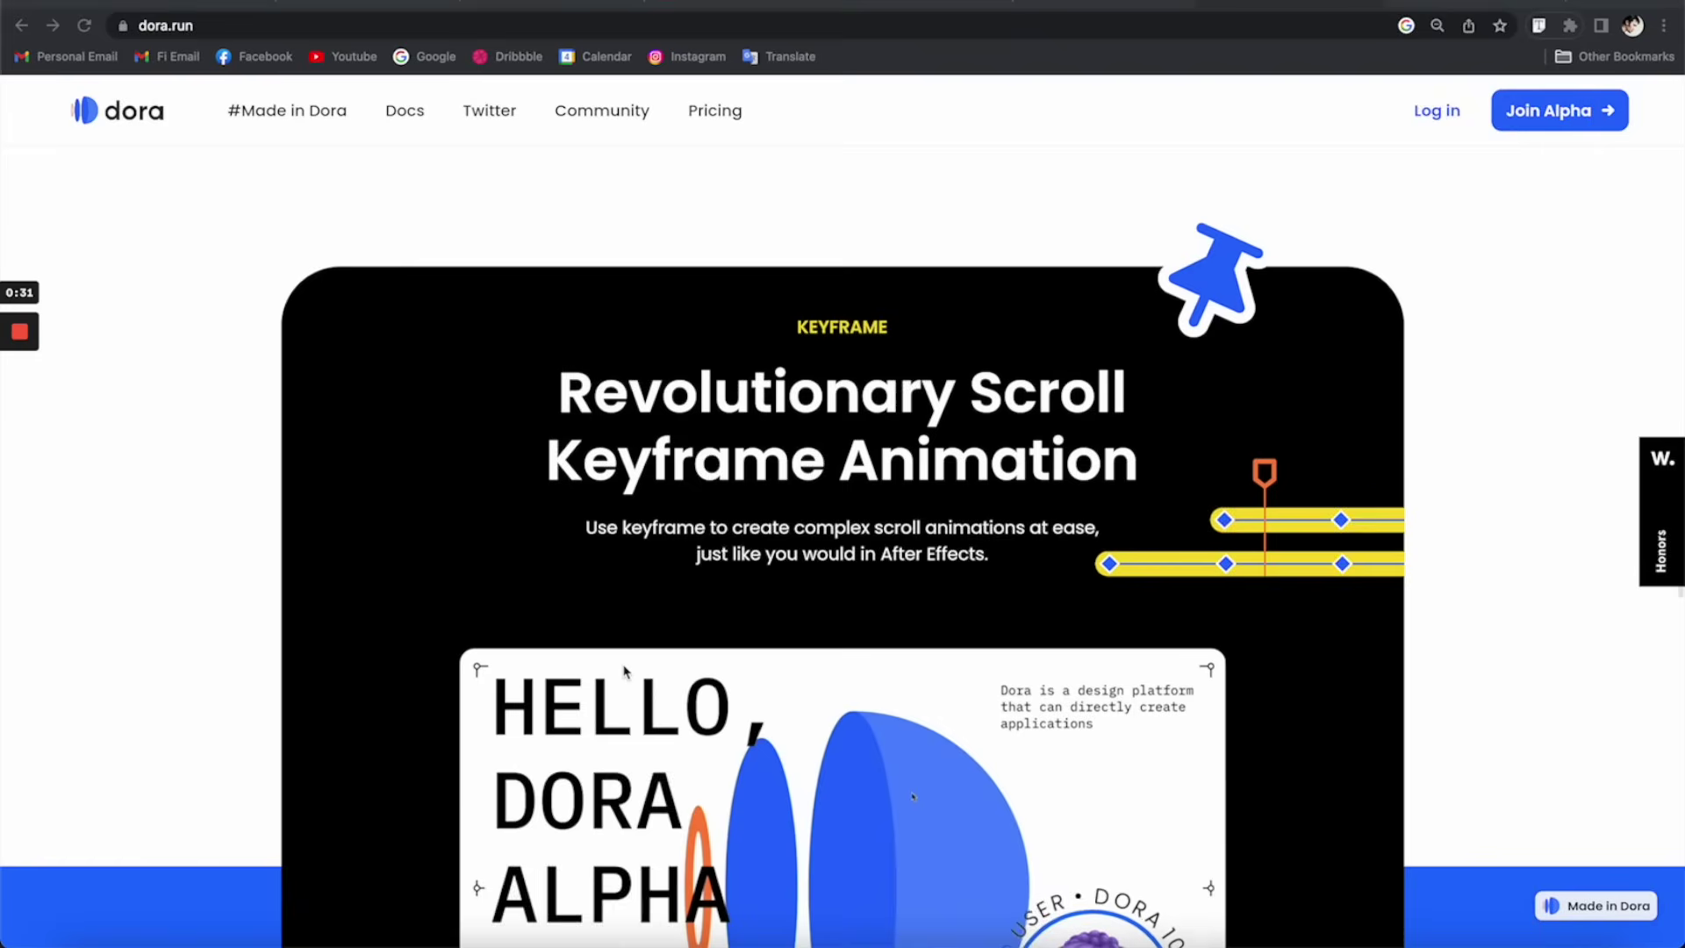
scroll(624, 671, "down", 3)
scroll(624, 671, "up", 3)
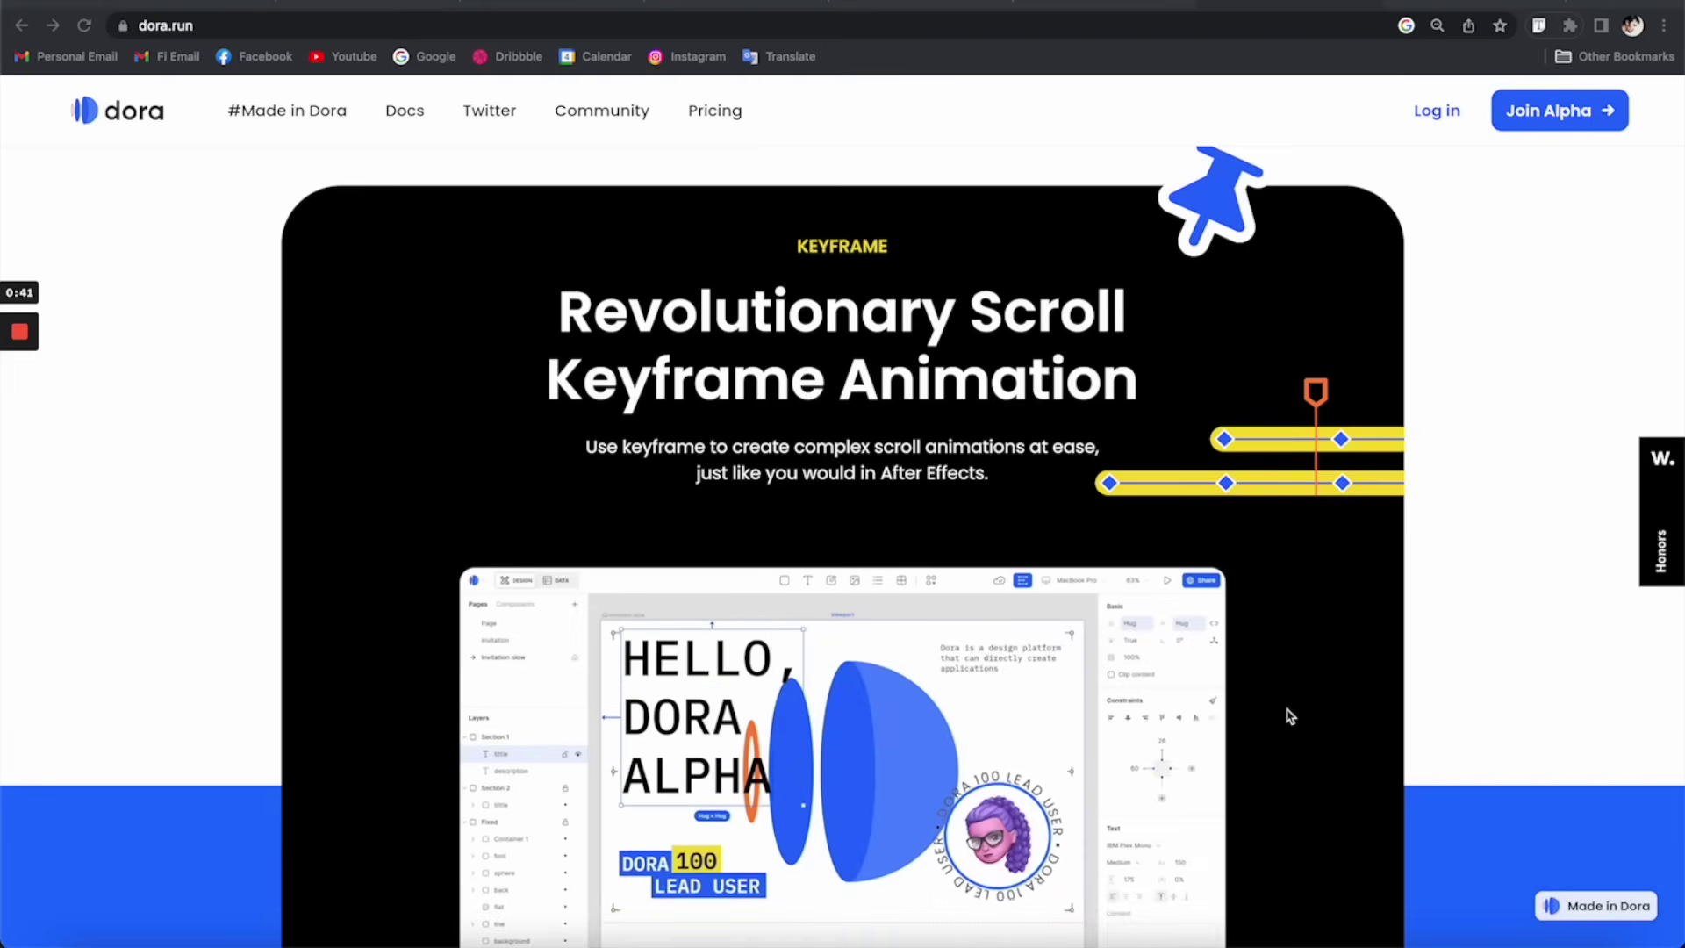
scroll(1290, 715, "down", 2)
scroll(1290, 715, "down", 4)
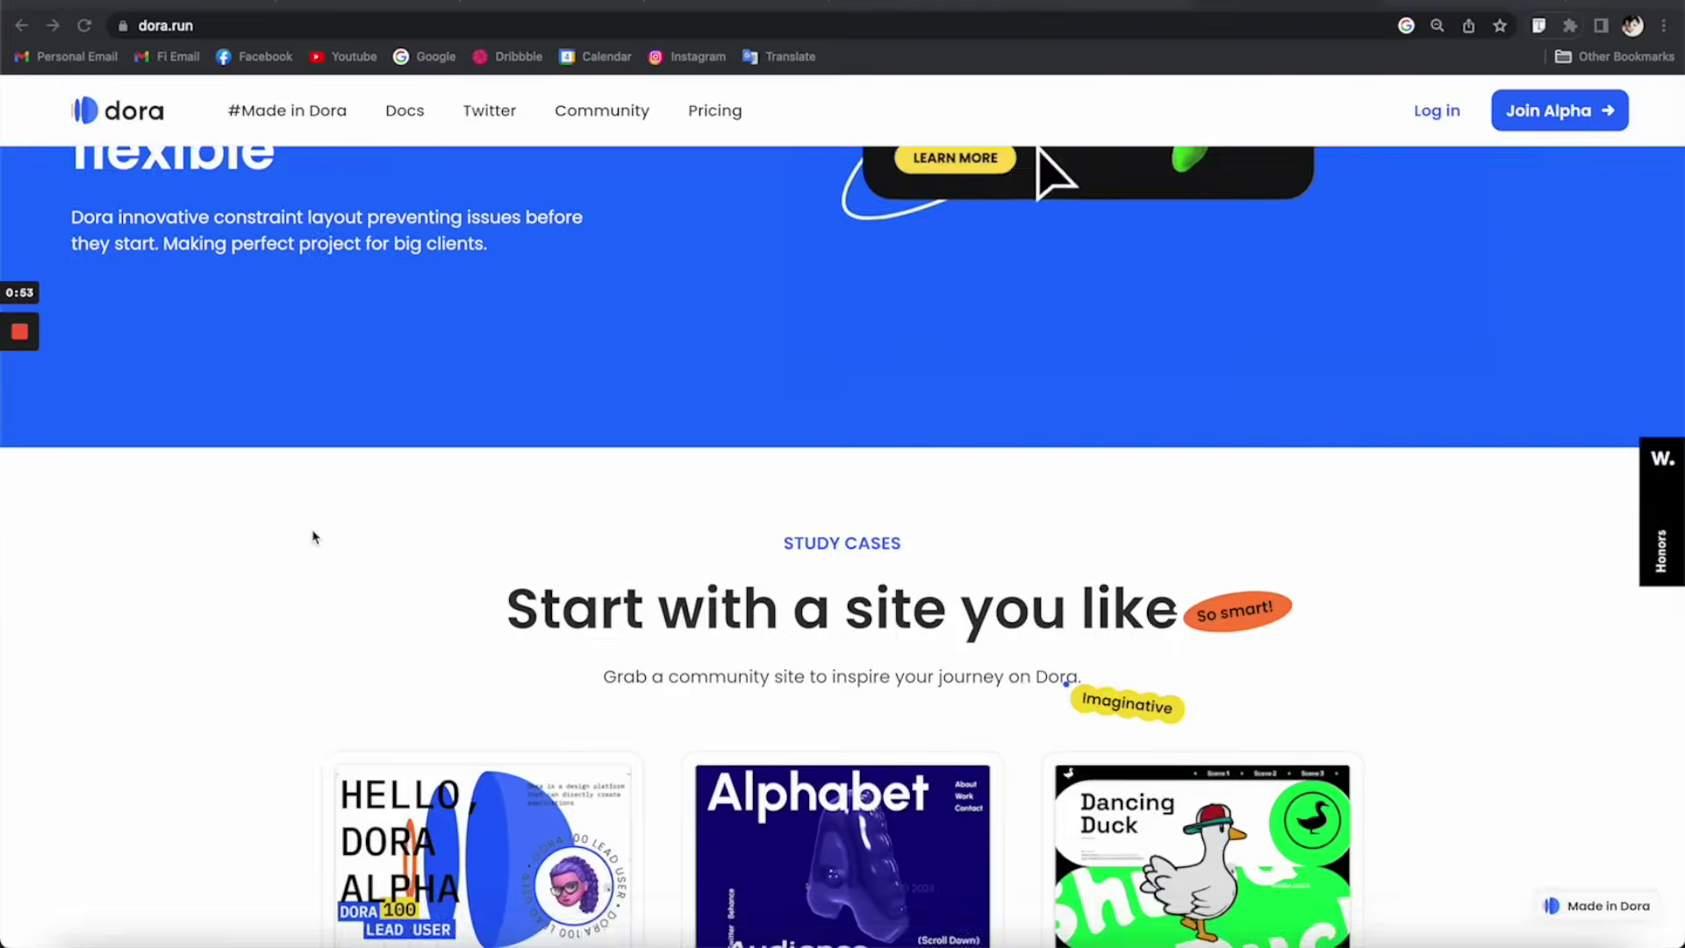
scroll(316, 535, "down", 7)
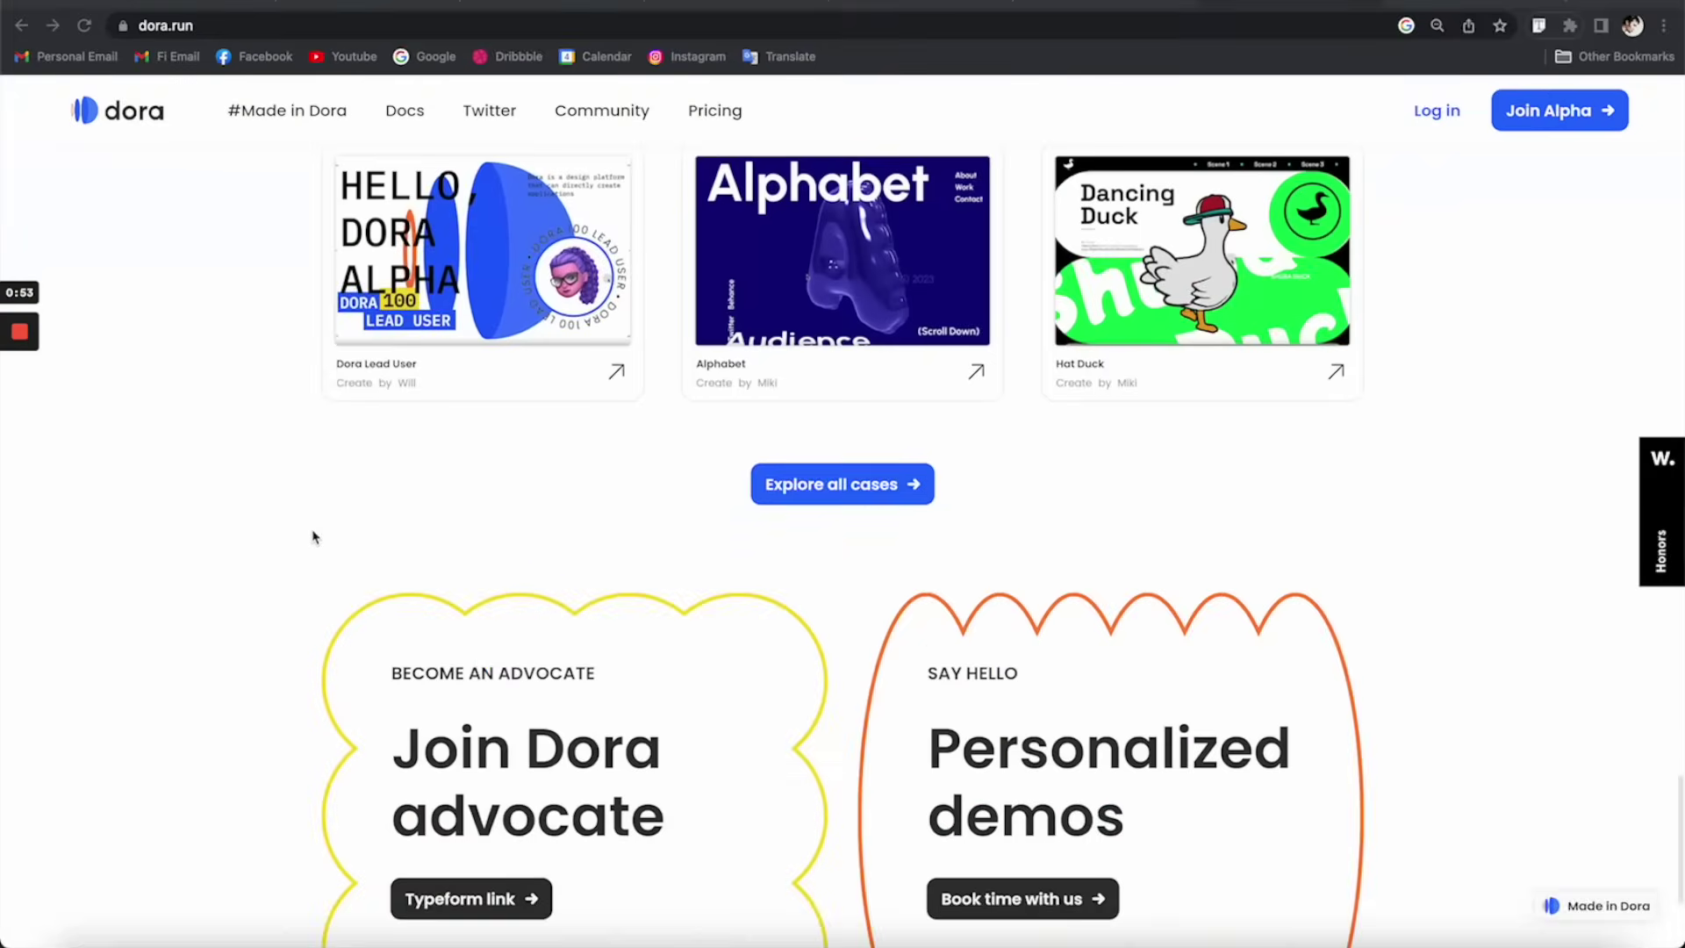
scroll(316, 537, "down", 2)
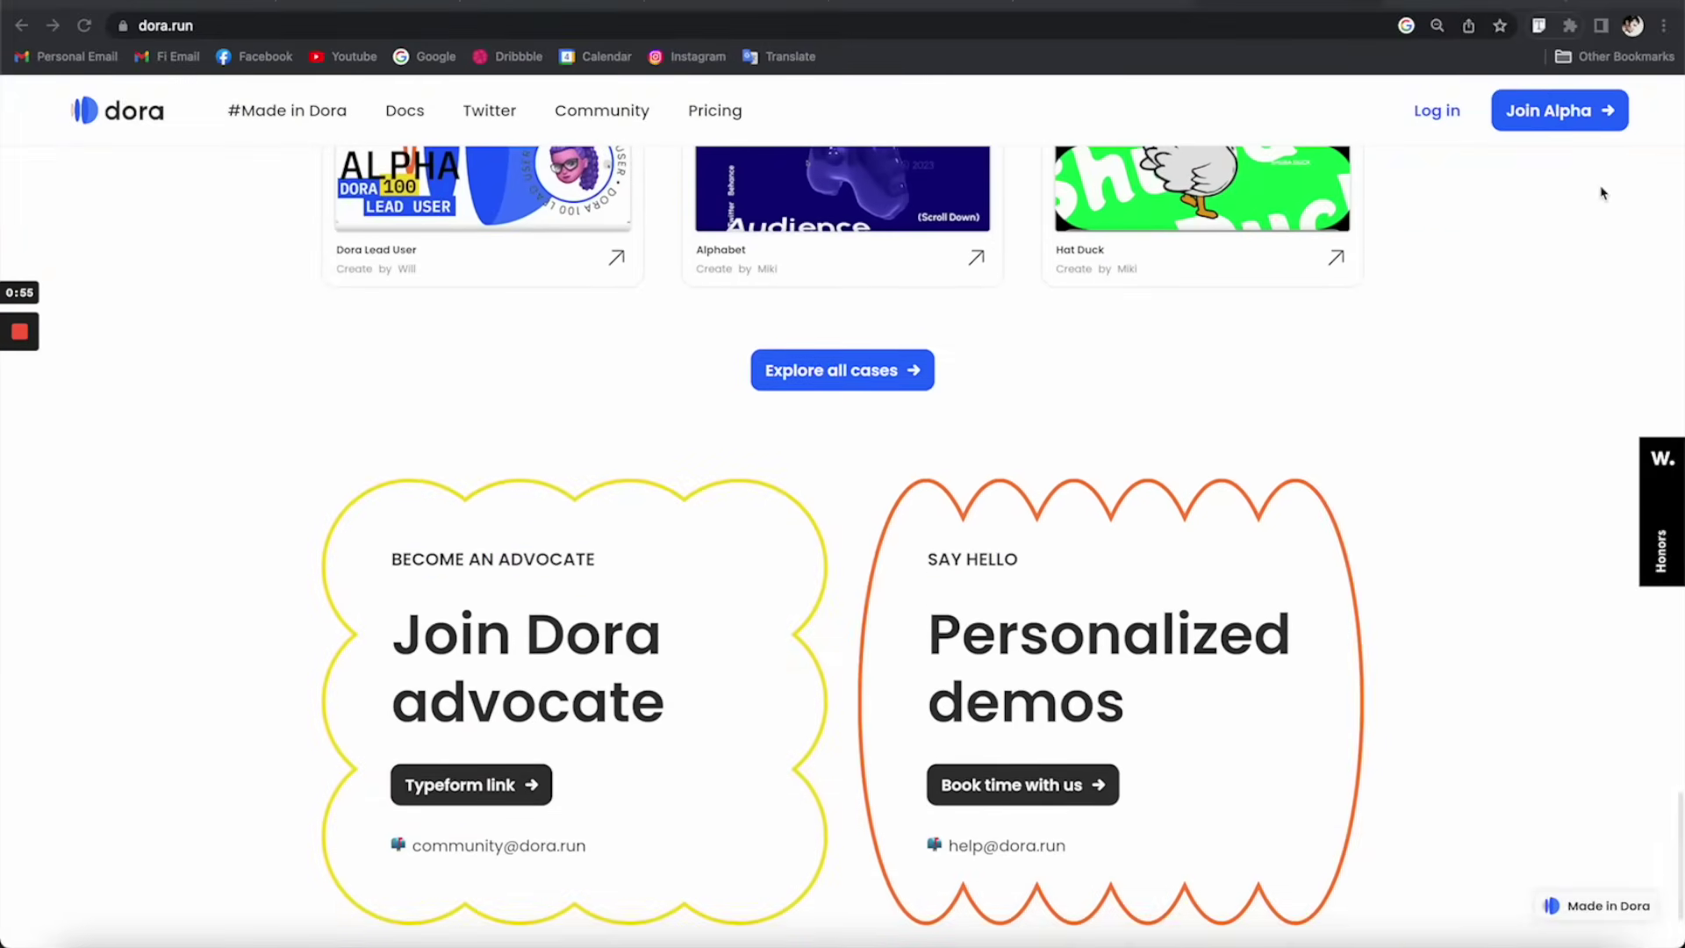
- Go to the Dora project dashboard and create a new project named "3D Fish"
left_click(1556, 204)
left_click(1536, 110)
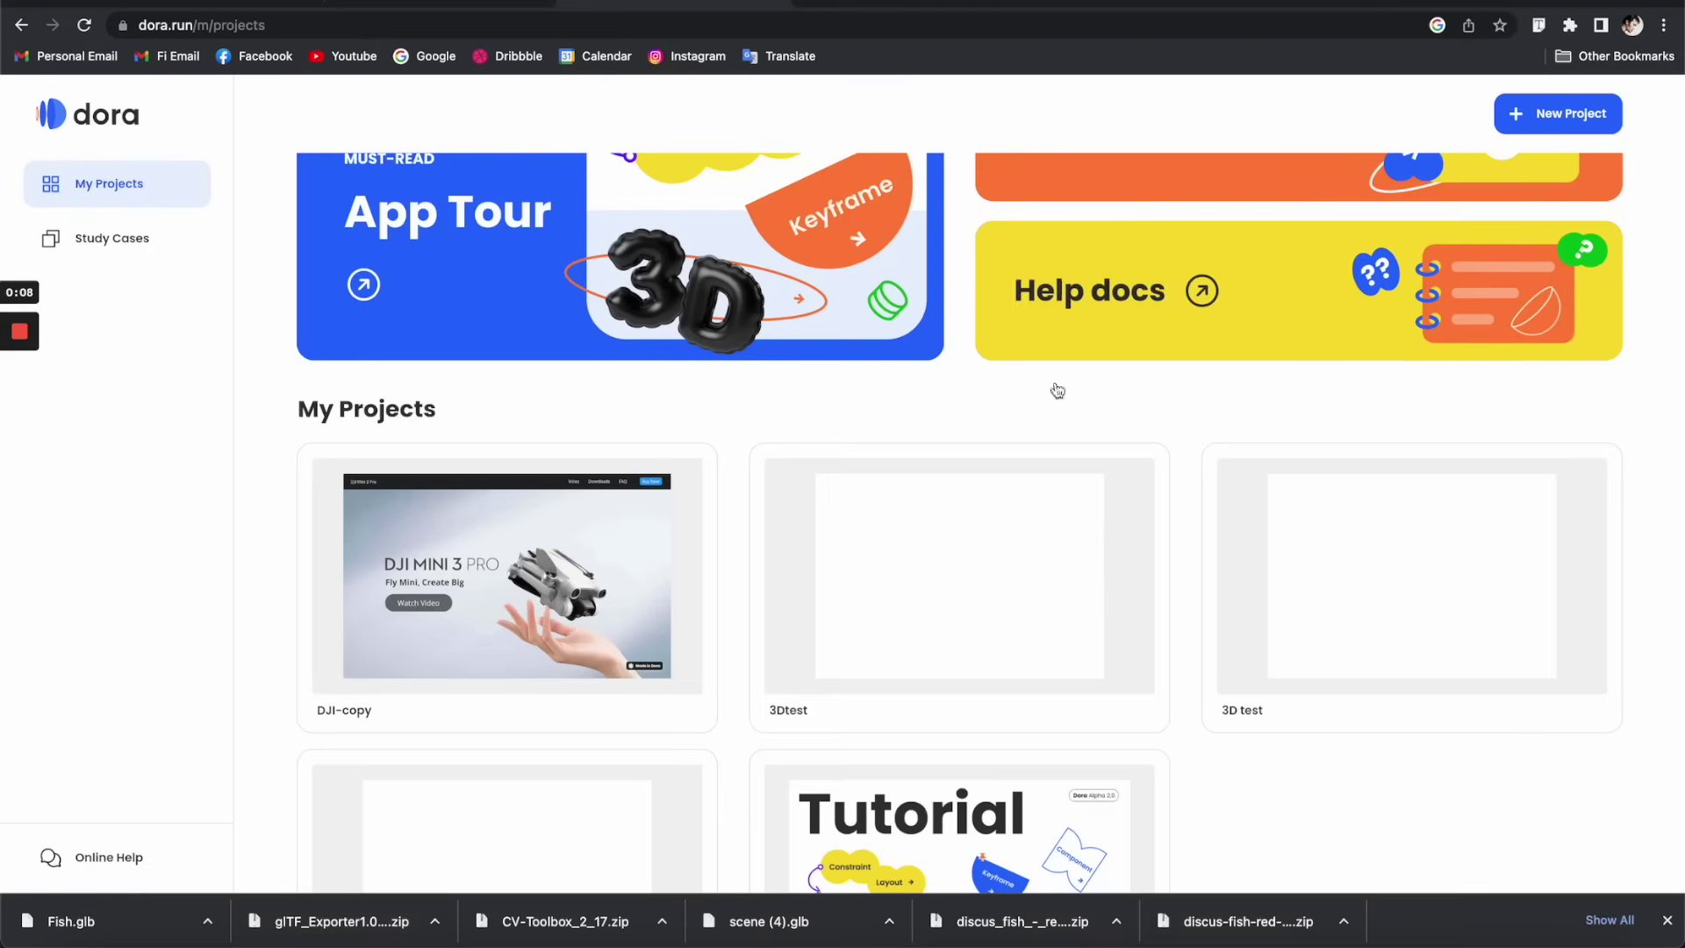
left_click(1668, 920)
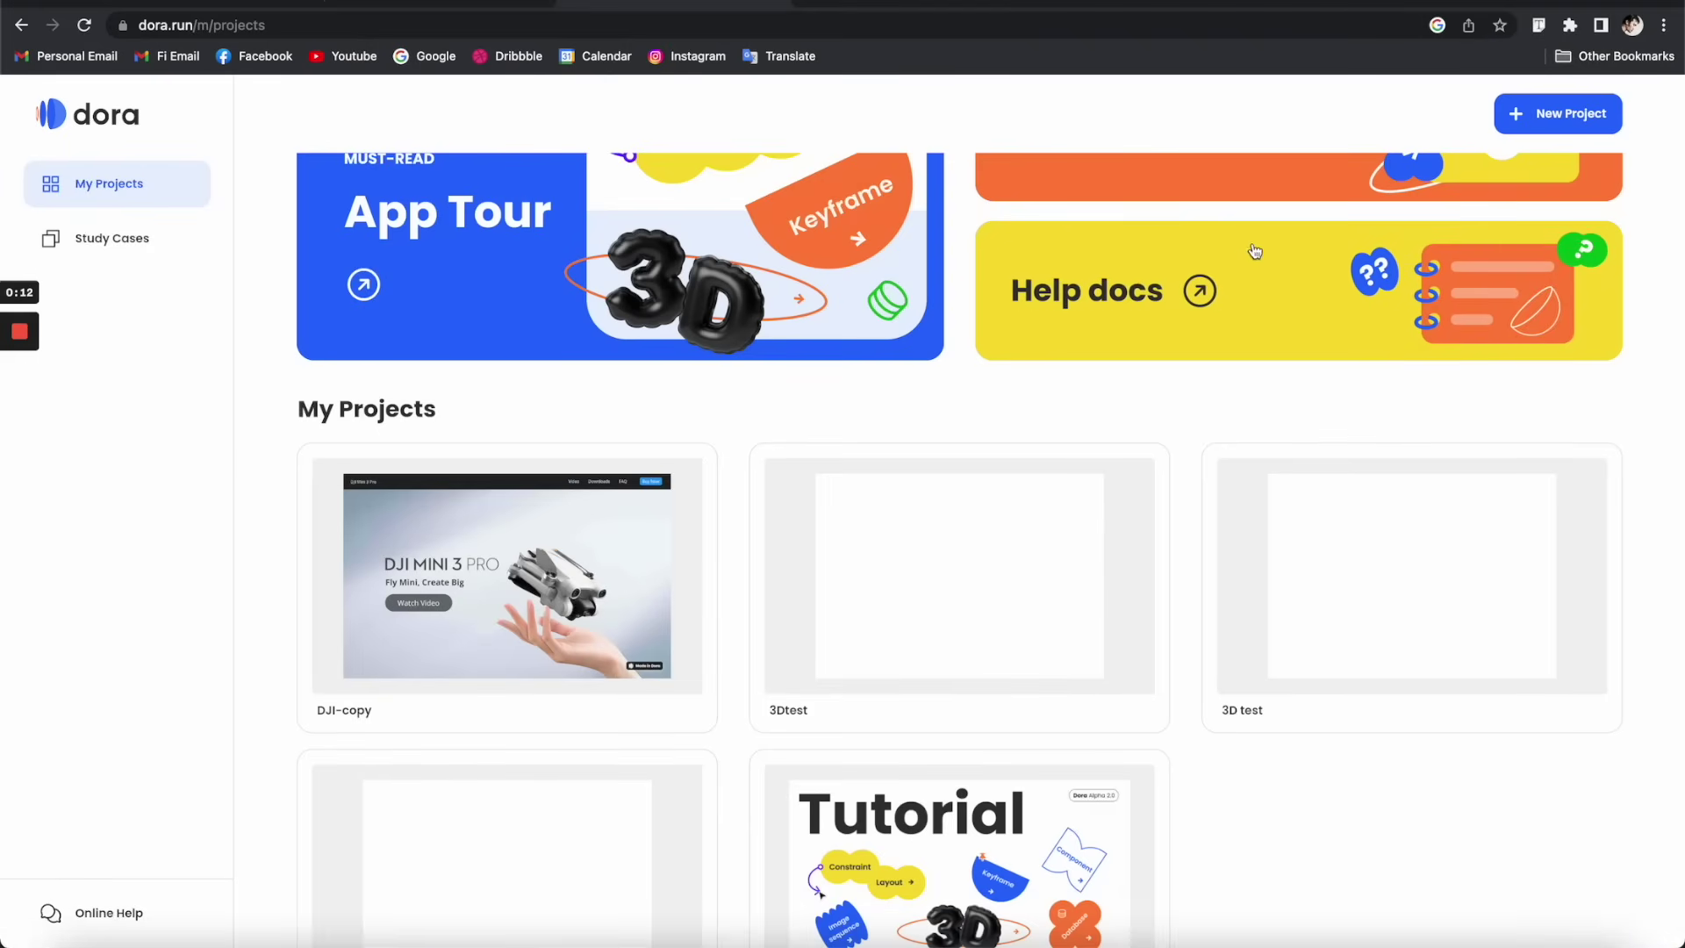
left_click(1572, 114)
type("3D Fish")
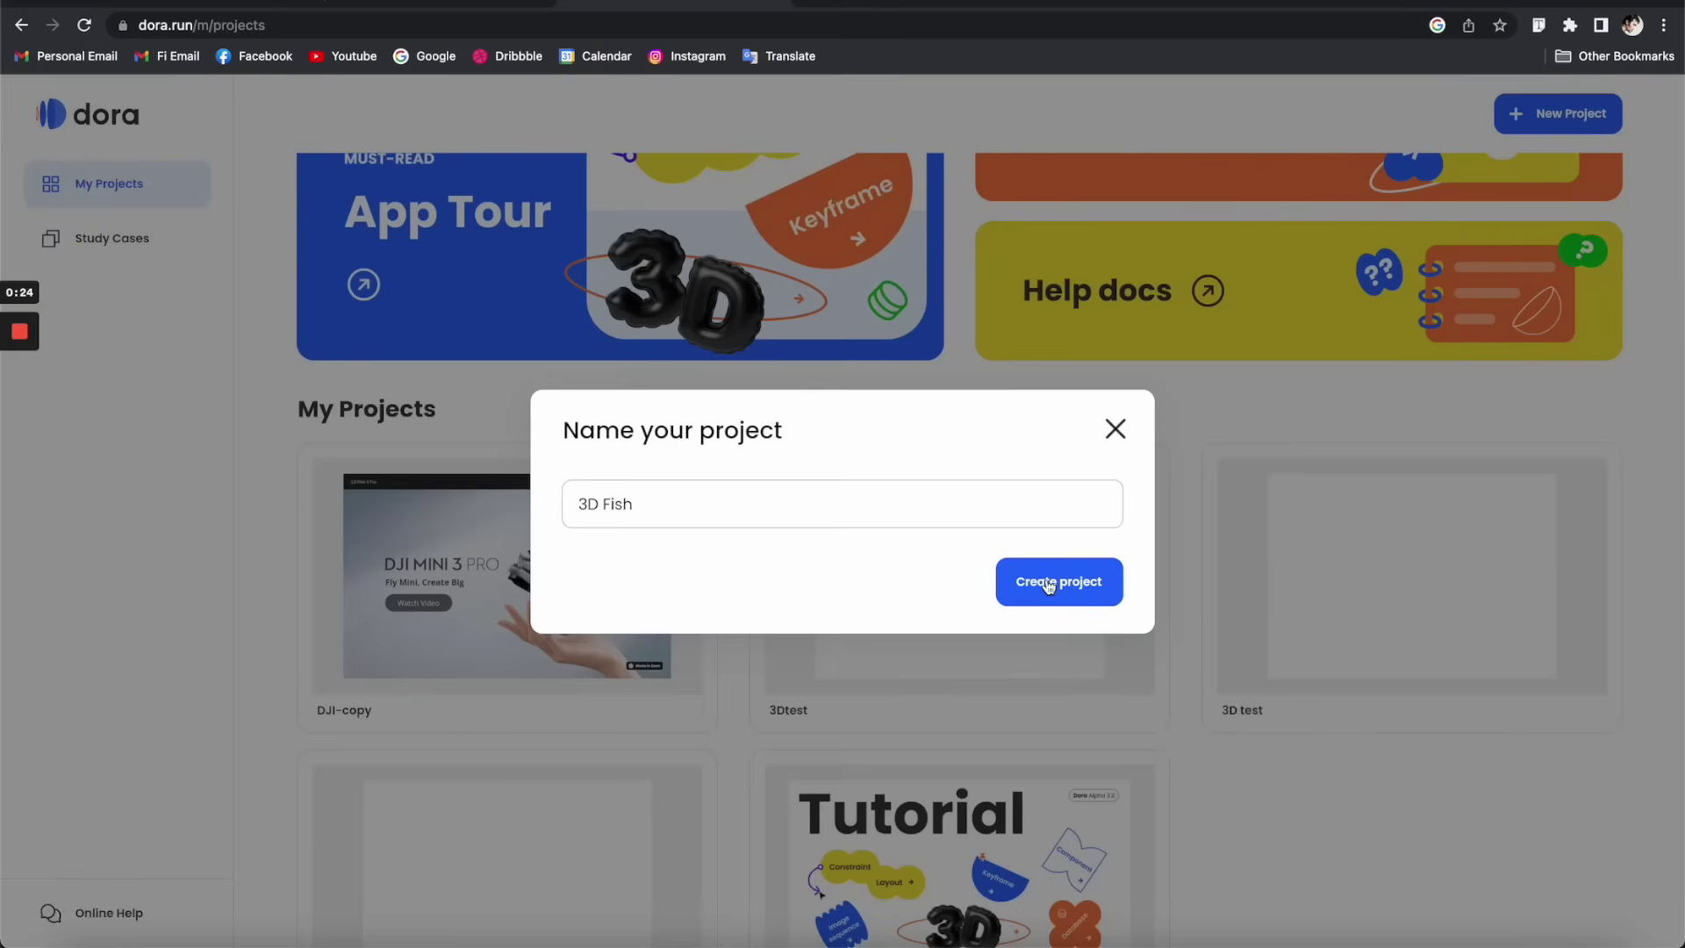
left_click(1045, 591)
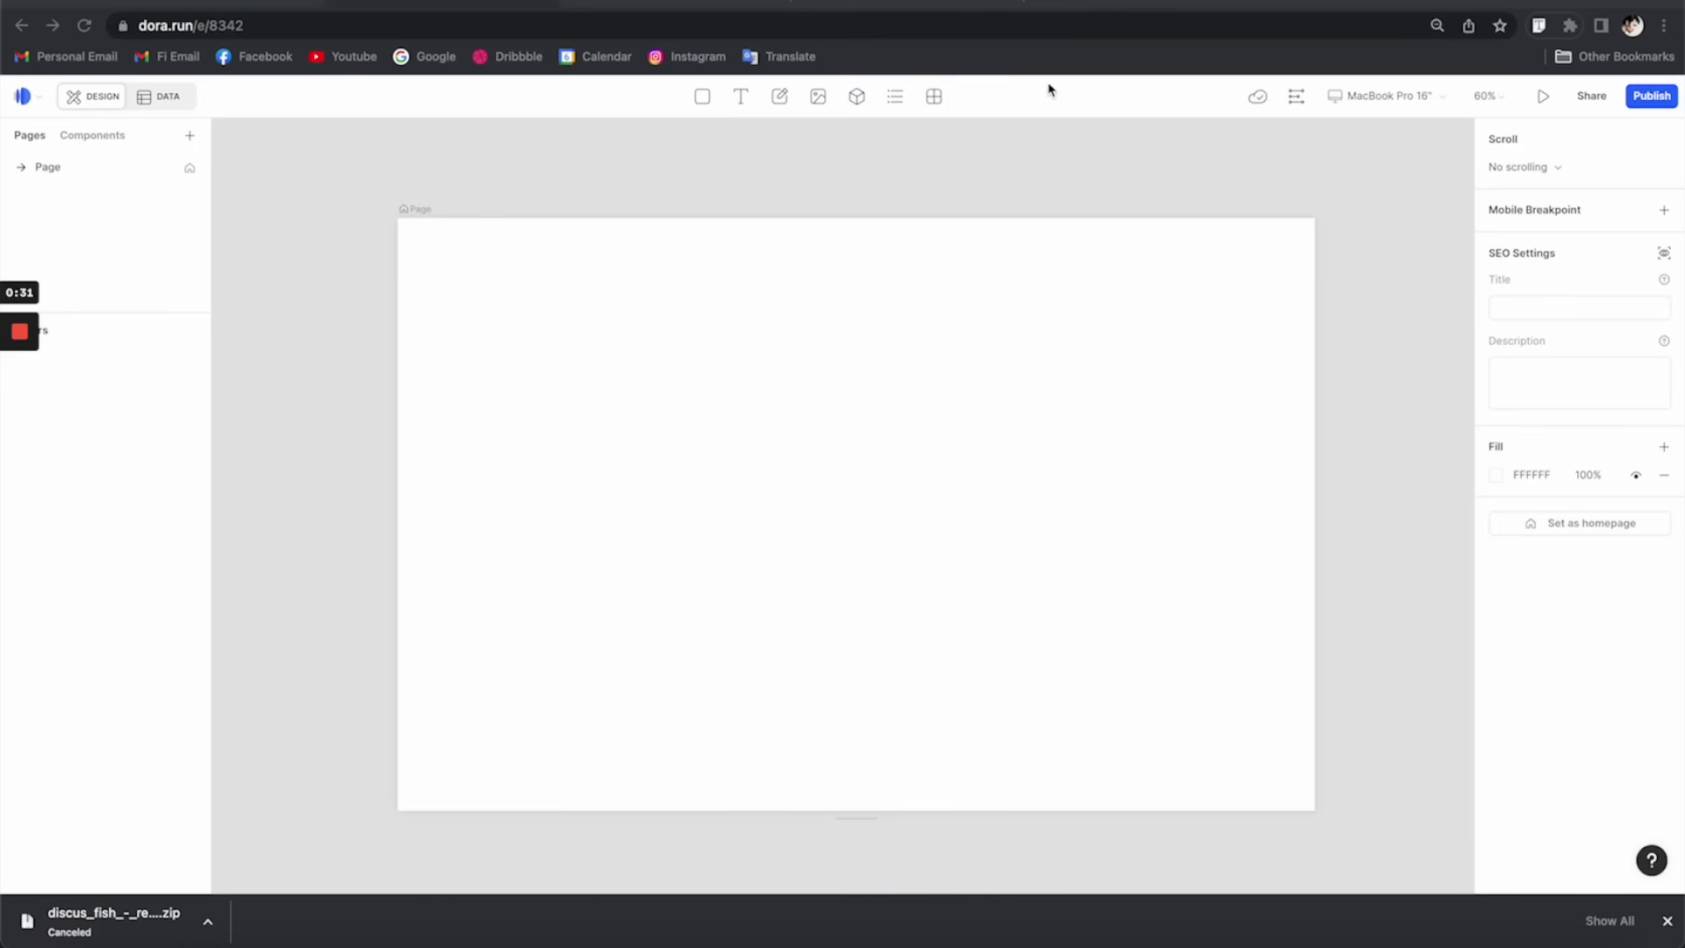
- Review the available canvas device sizes and pick MacBook Pro 16"
left_click(704, 99)
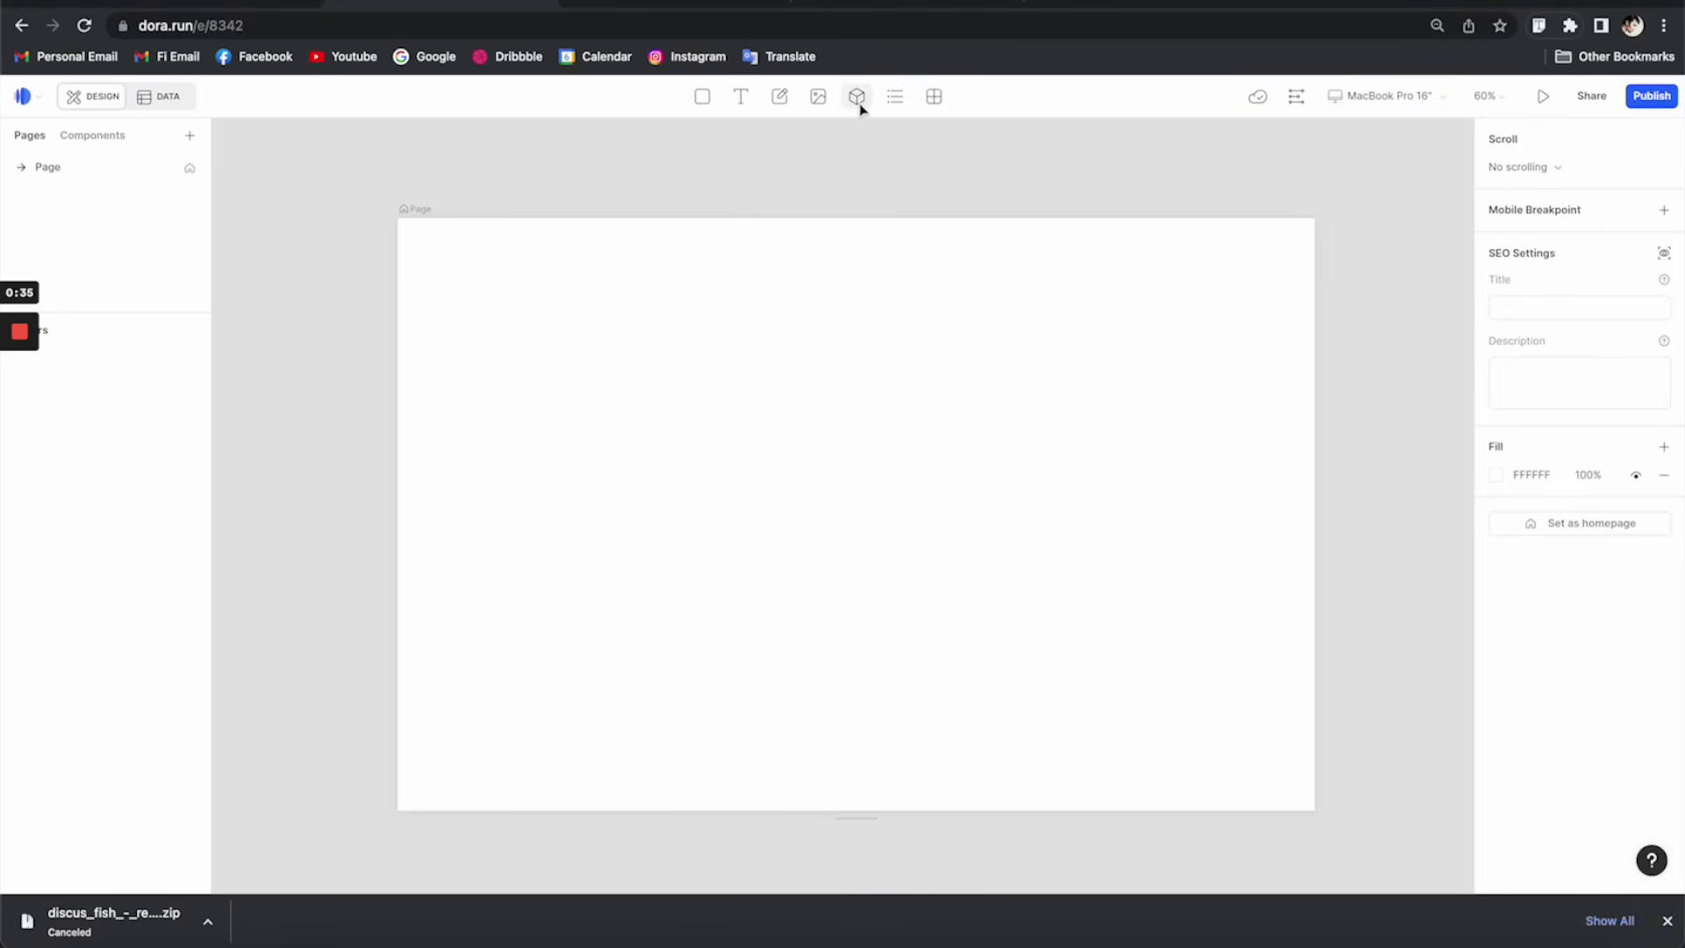
left_click(1386, 96)
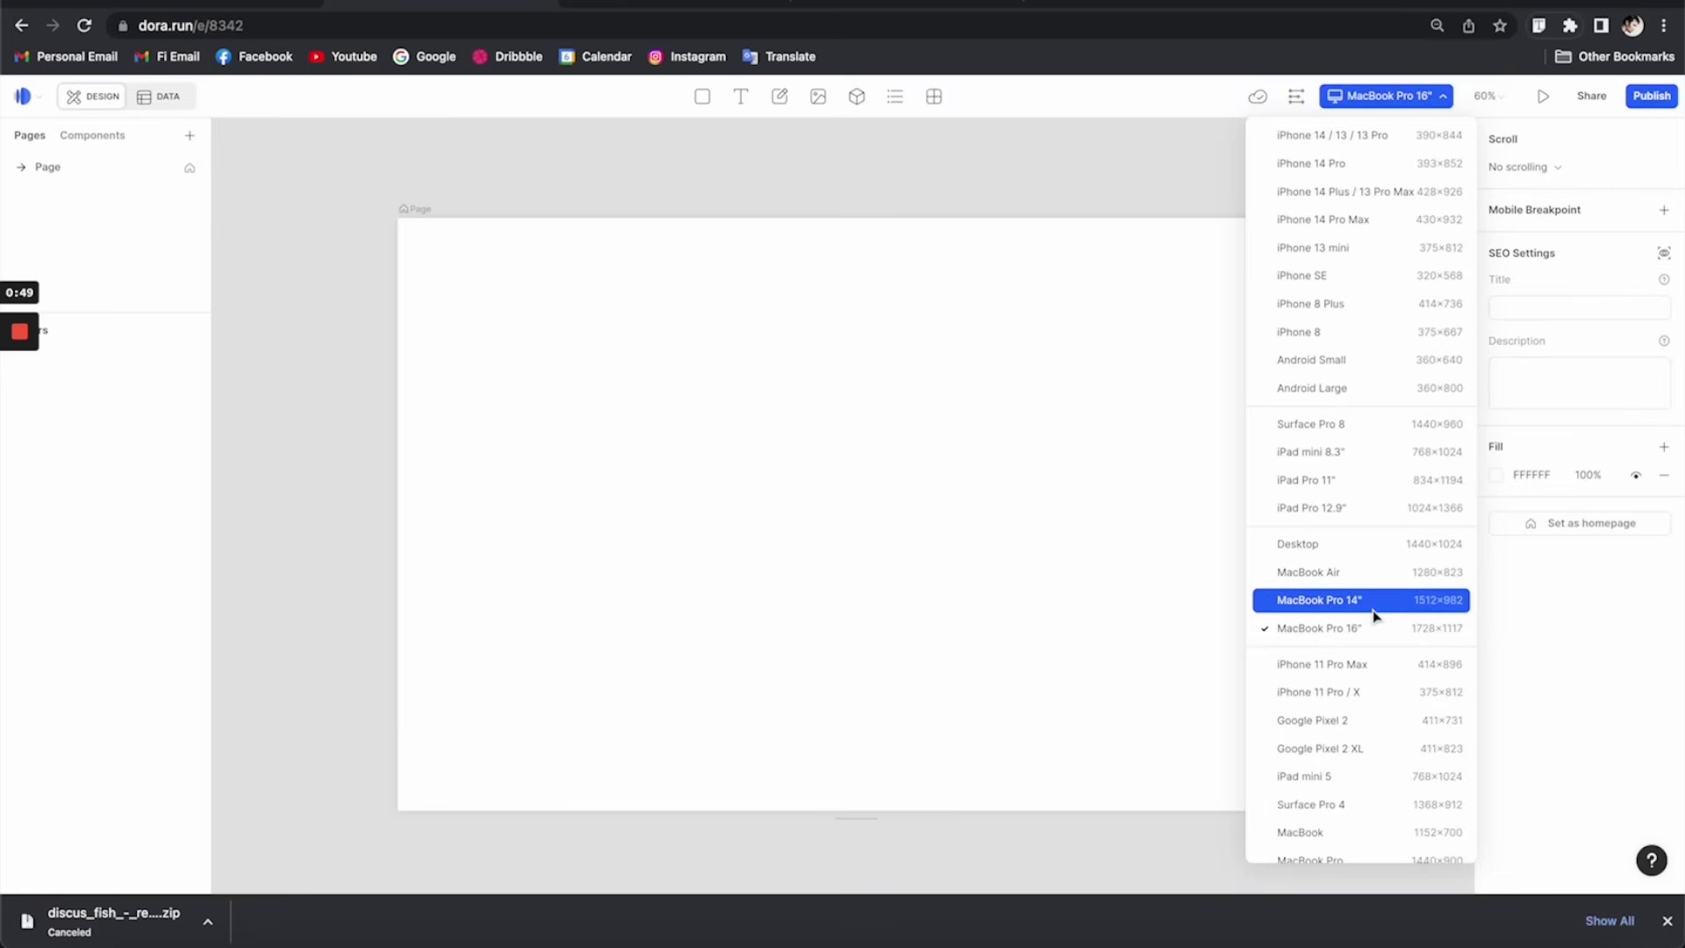
left_click(1375, 637)
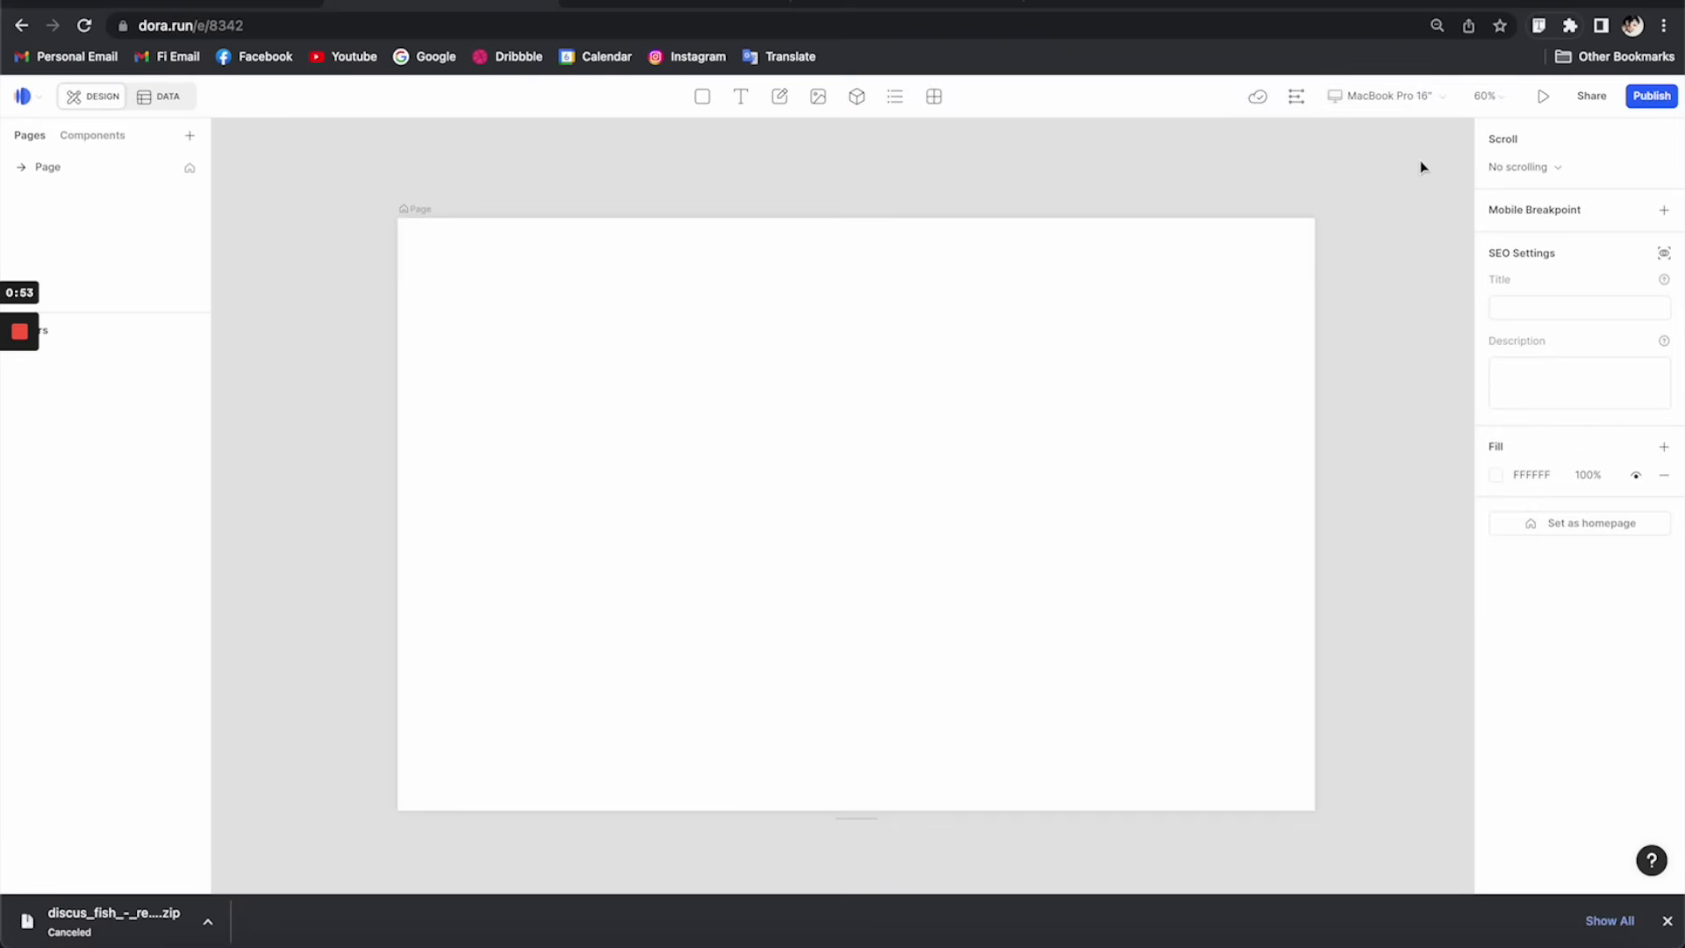
- Show the page's scroll drivers timeline for a look and hide it again
left_click(1300, 99)
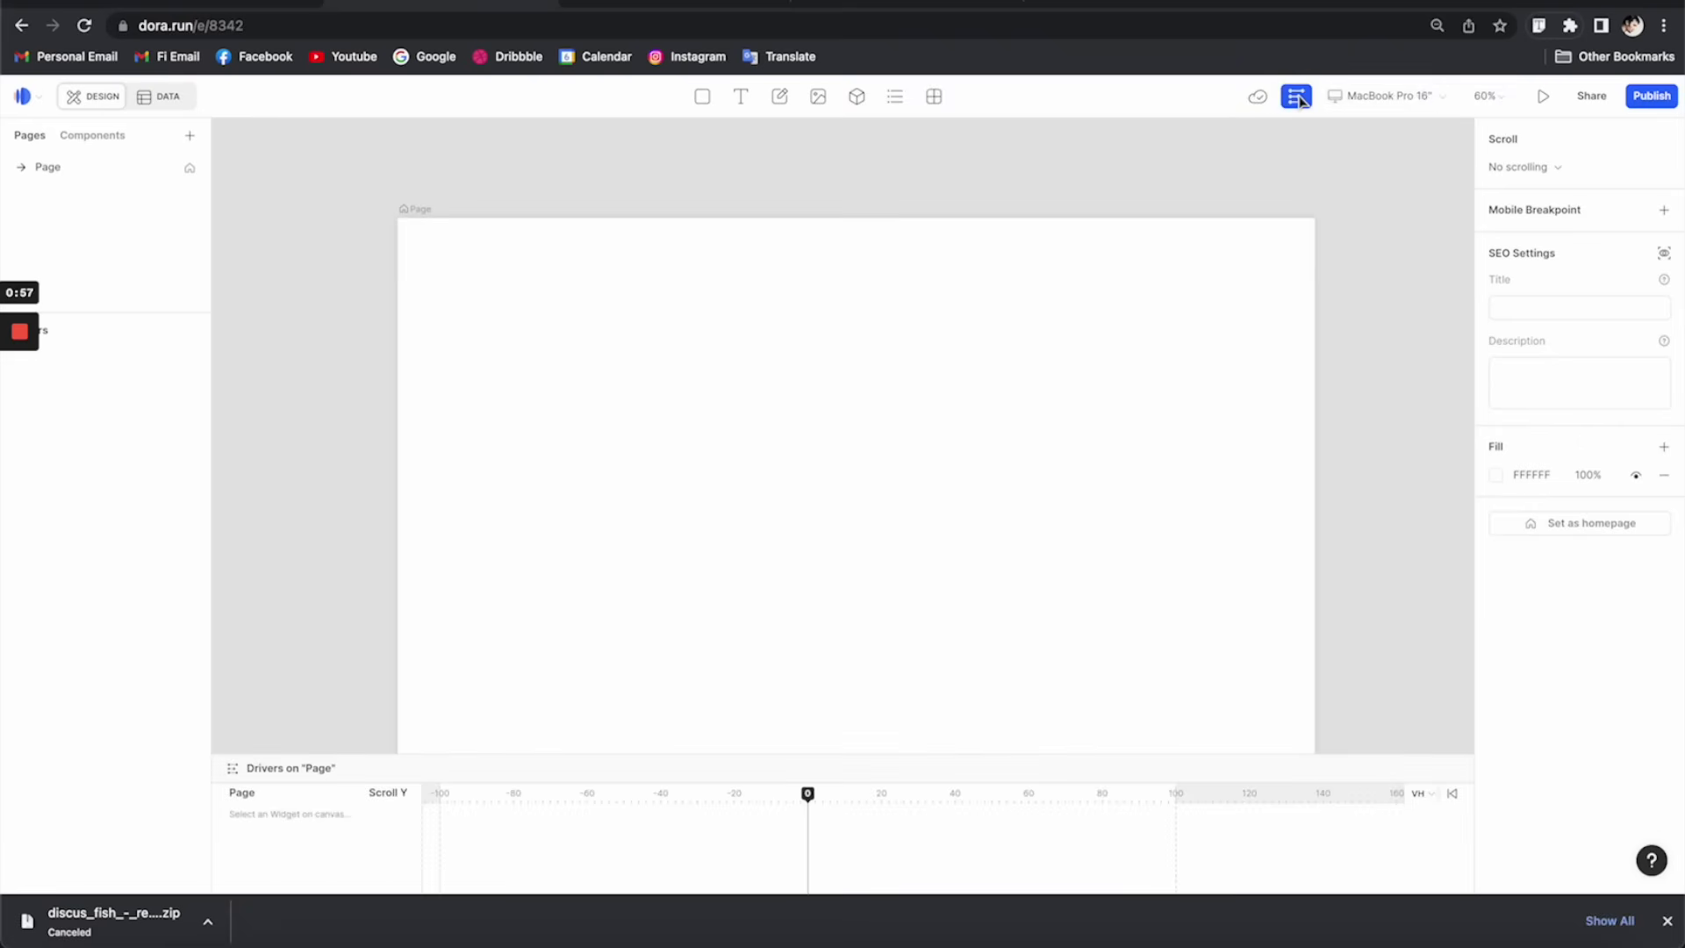
left_click(1300, 100)
left_click(1300, 99)
left_click(1300, 99)
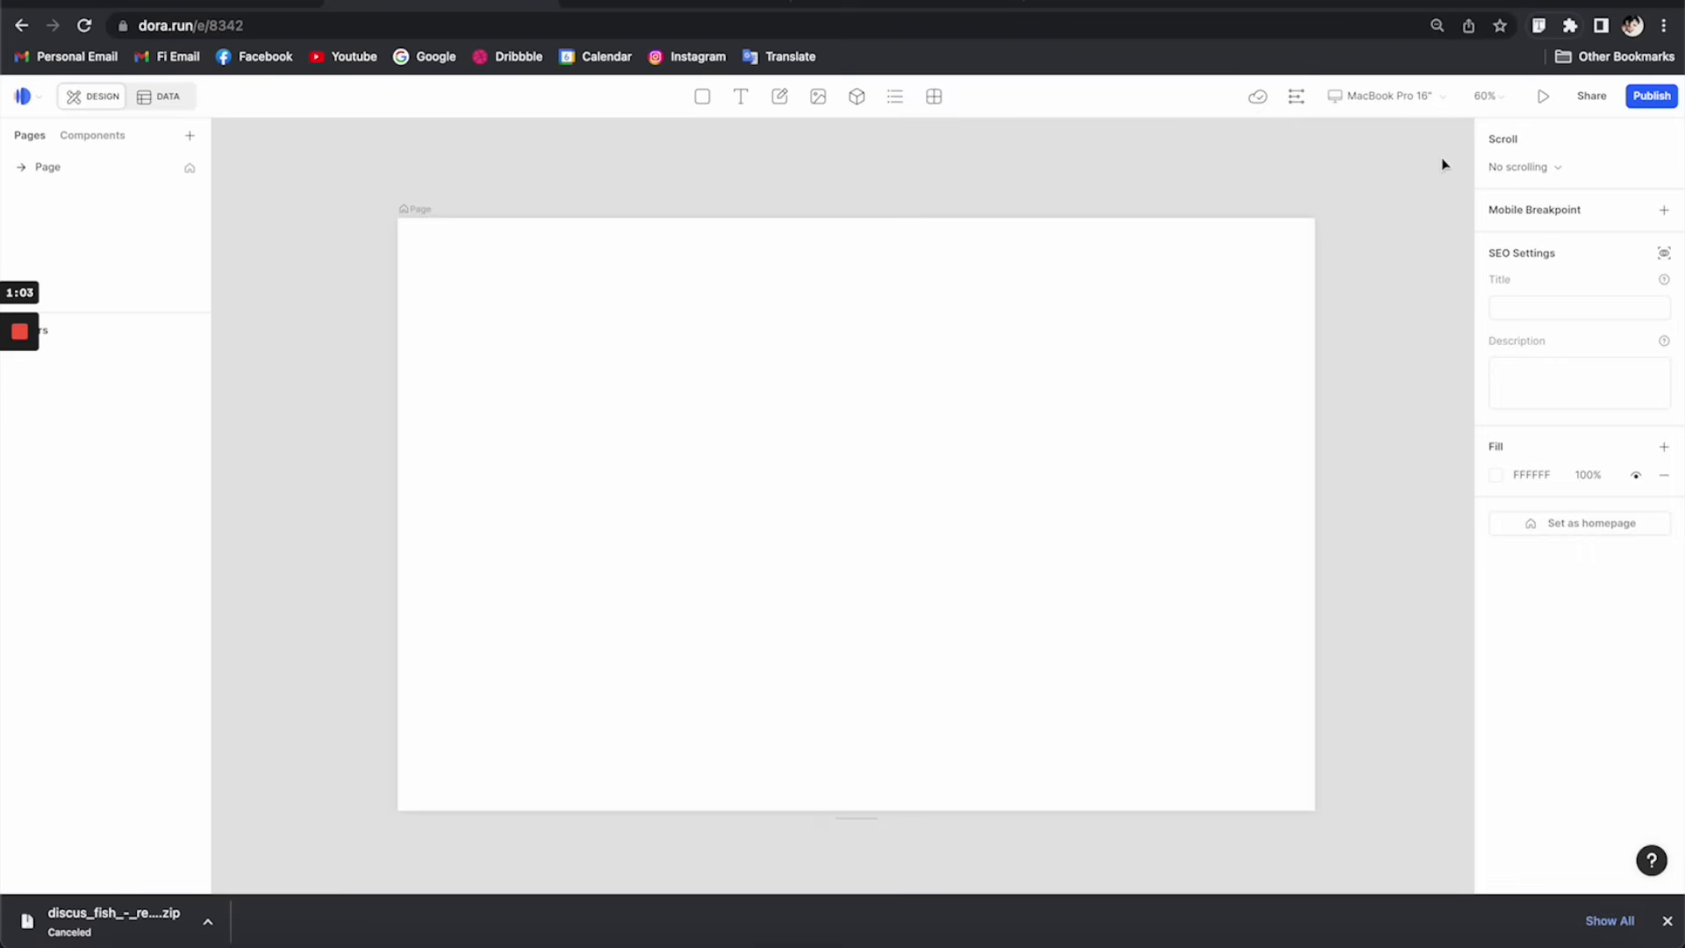
- Preview the empty page, restart the preview and return to the editor
left_click(1544, 98)
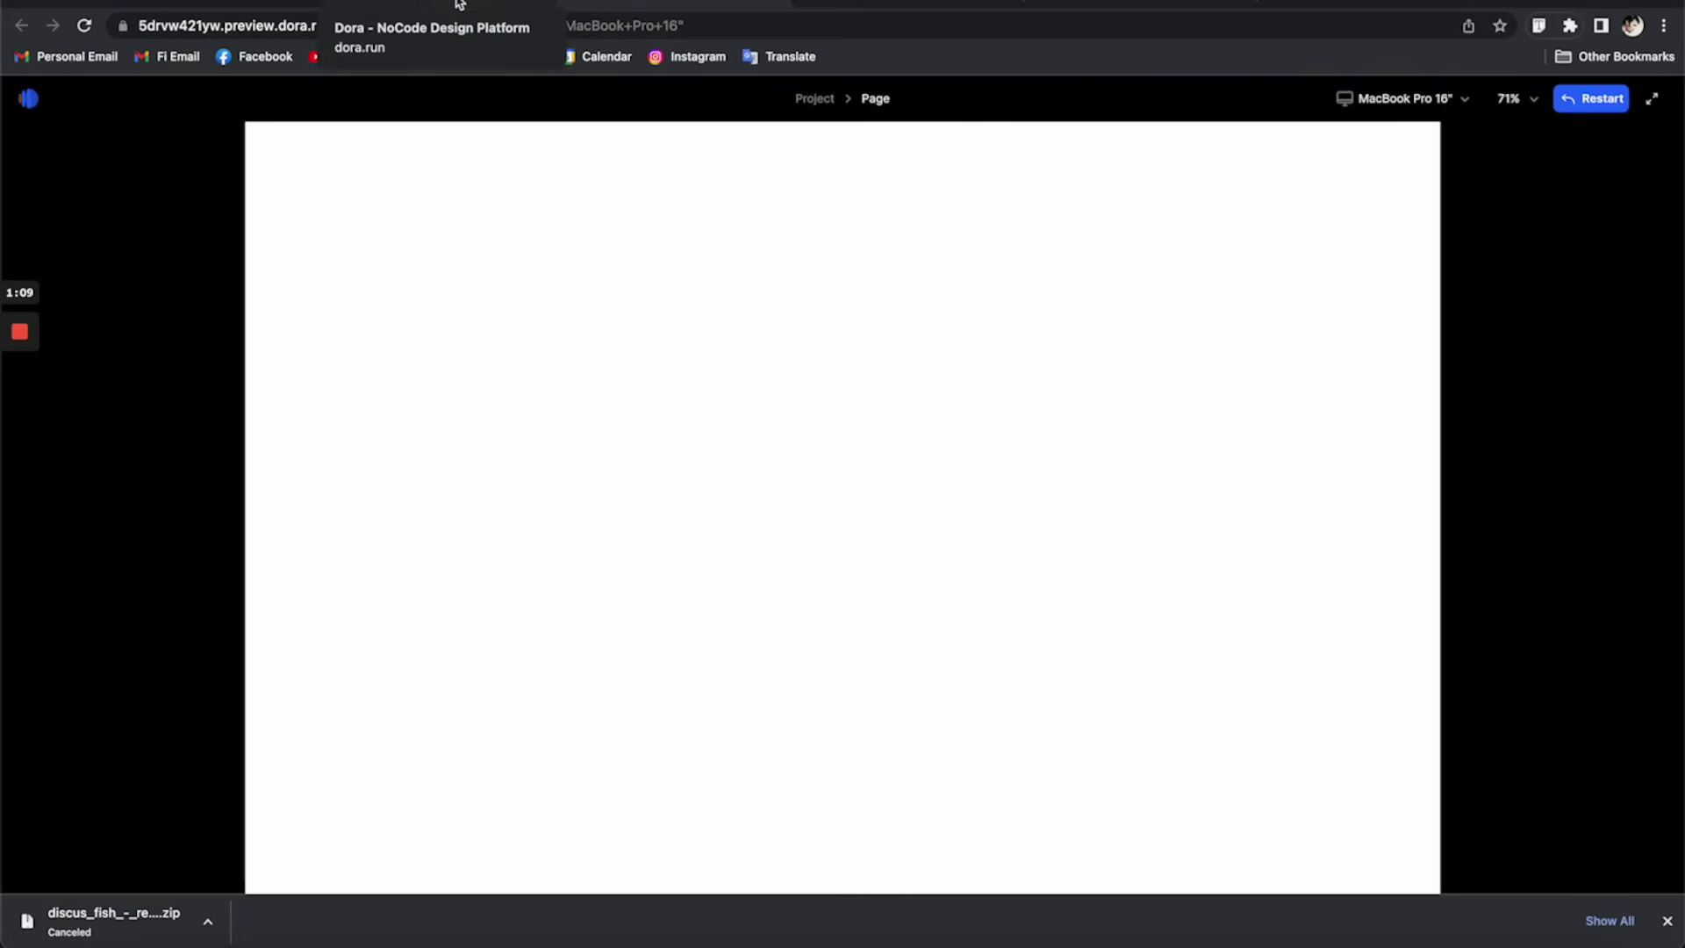
left_click(1600, 100)
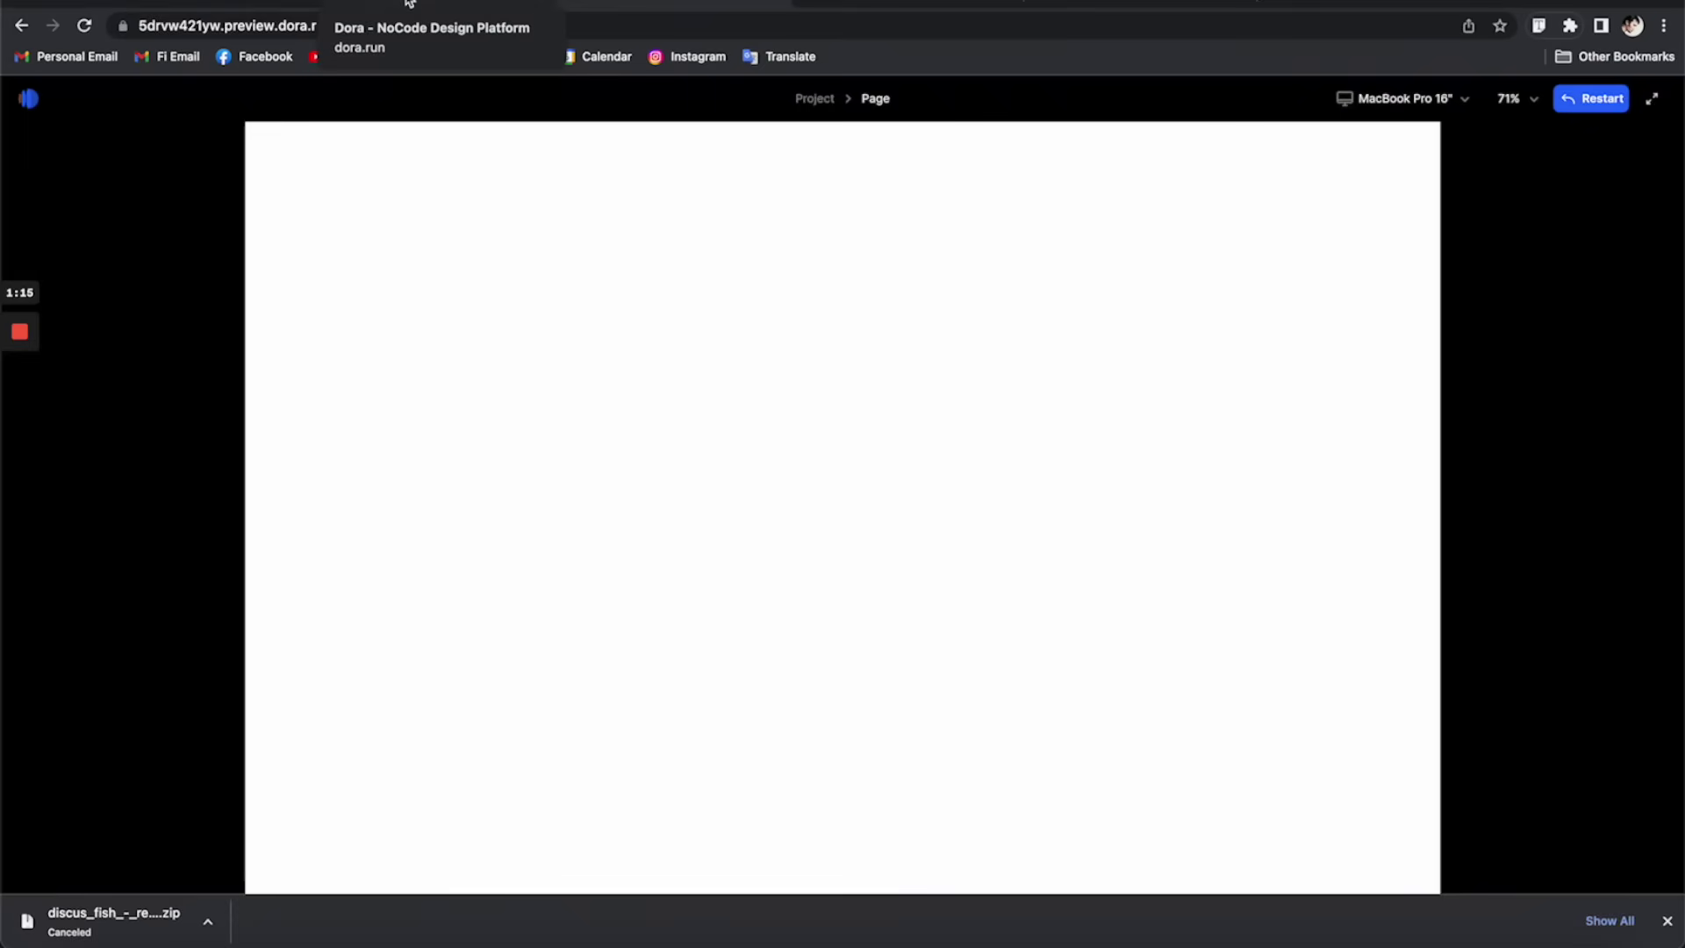
left_click(408, 4)
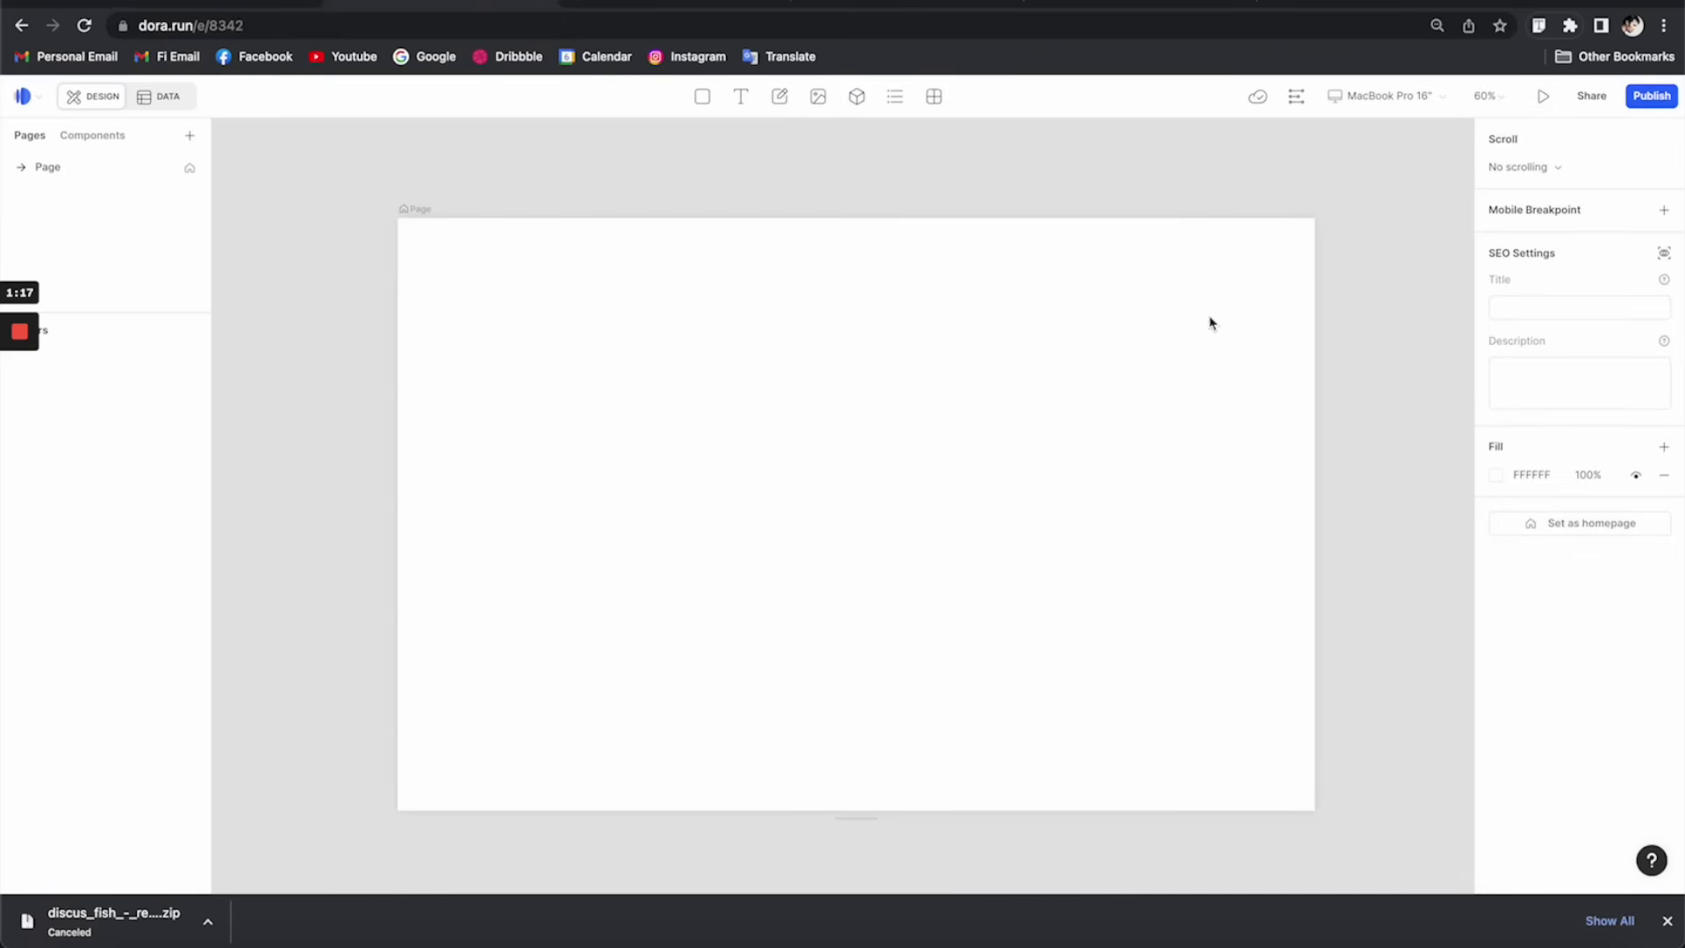
- Publish the project to its dora.run subdomain and check the live page before returning to the editor
left_click(1637, 101)
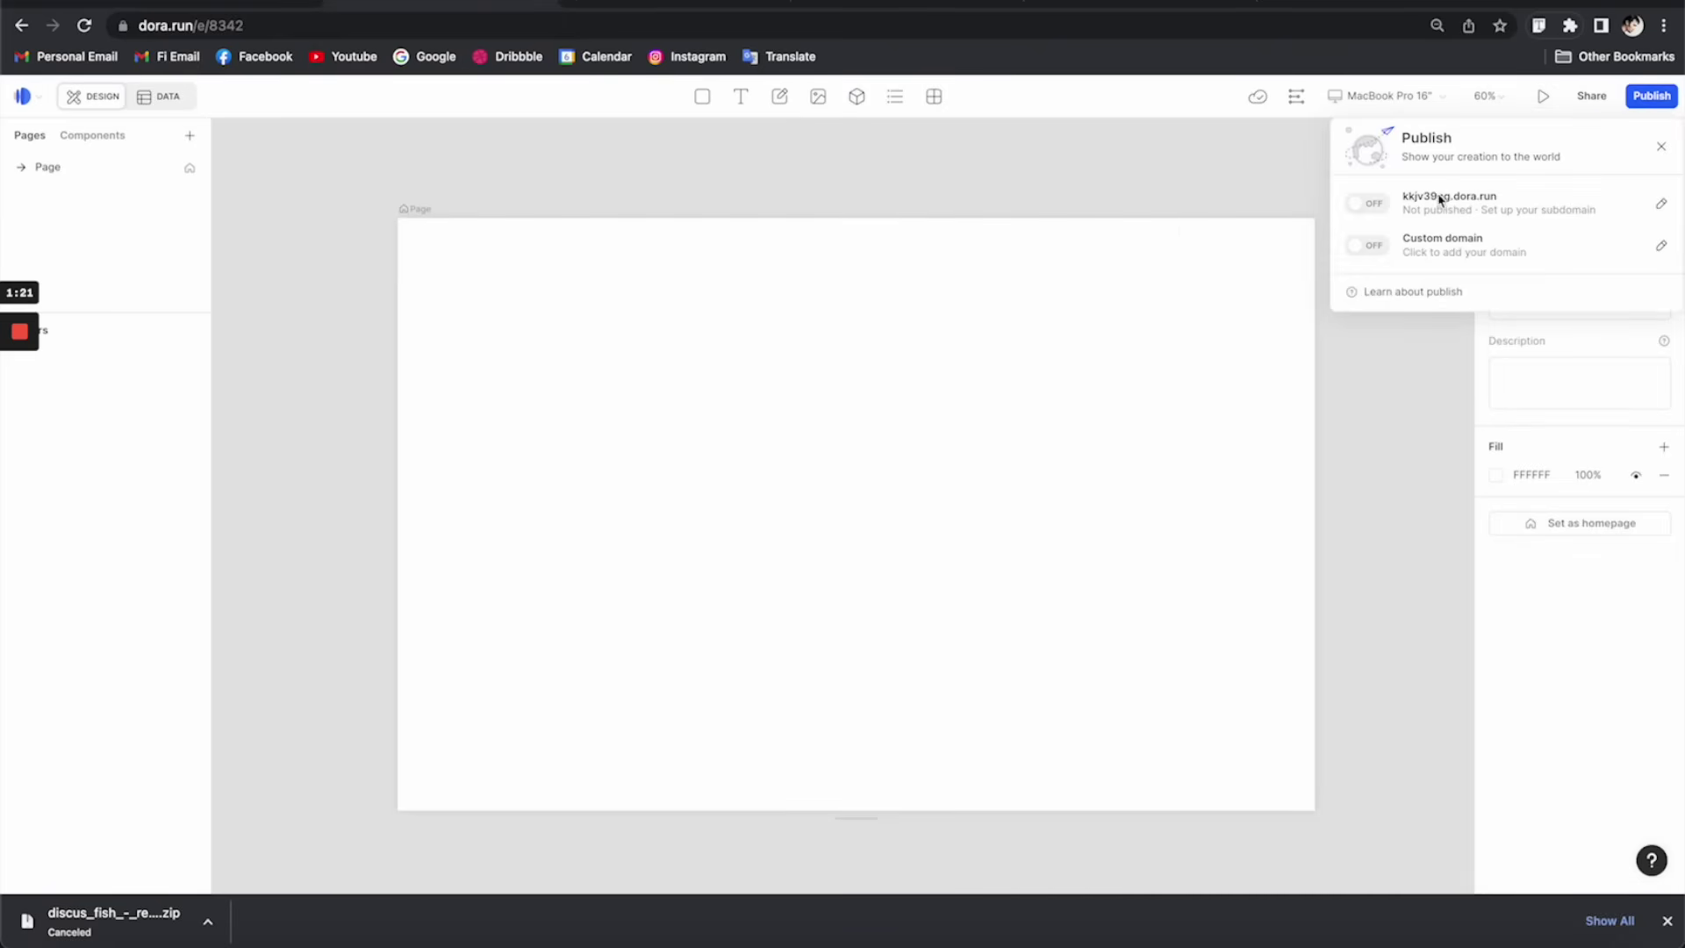
left_click(1377, 205)
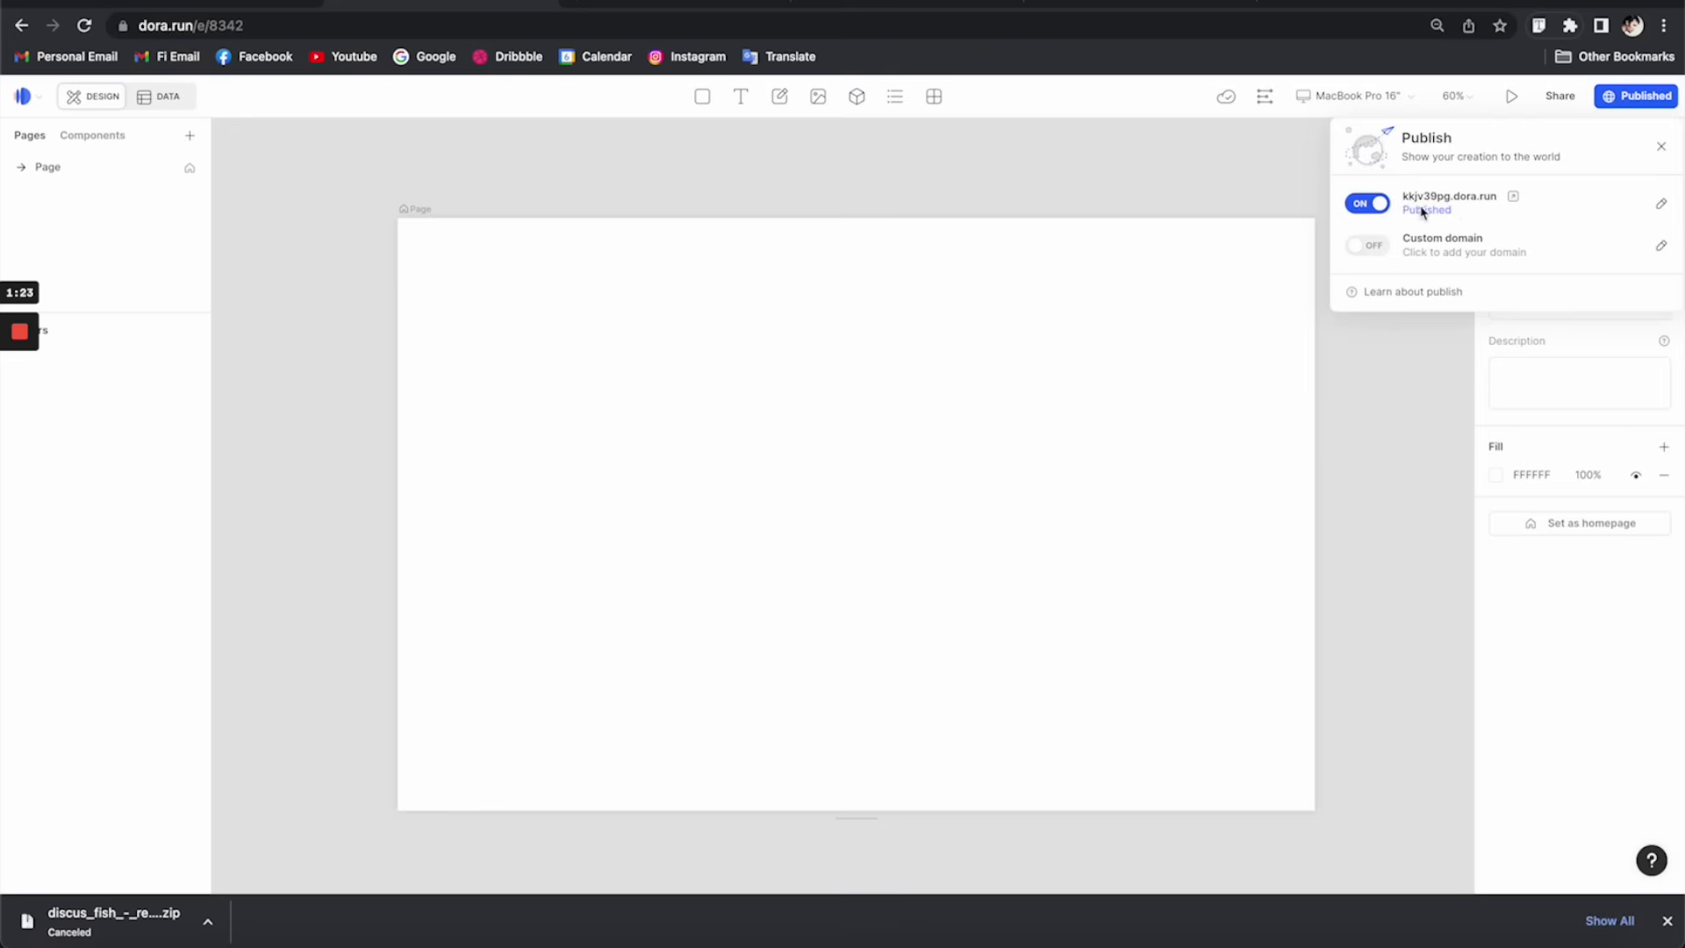
left_click(1513, 197)
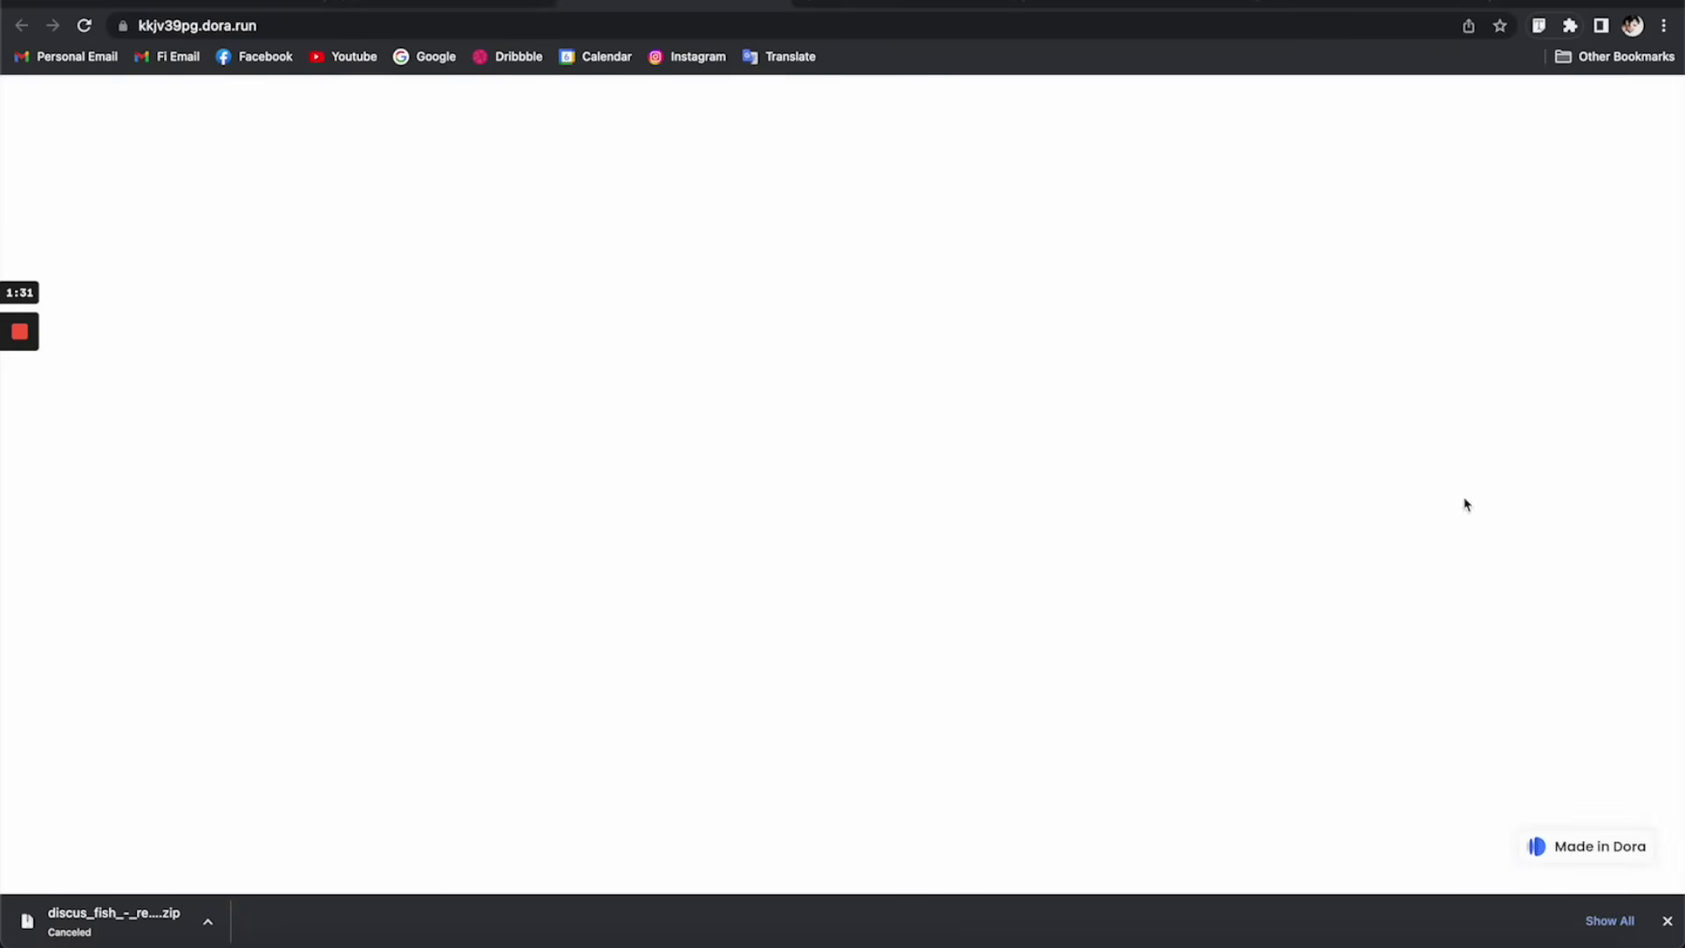
left_click(472, 7)
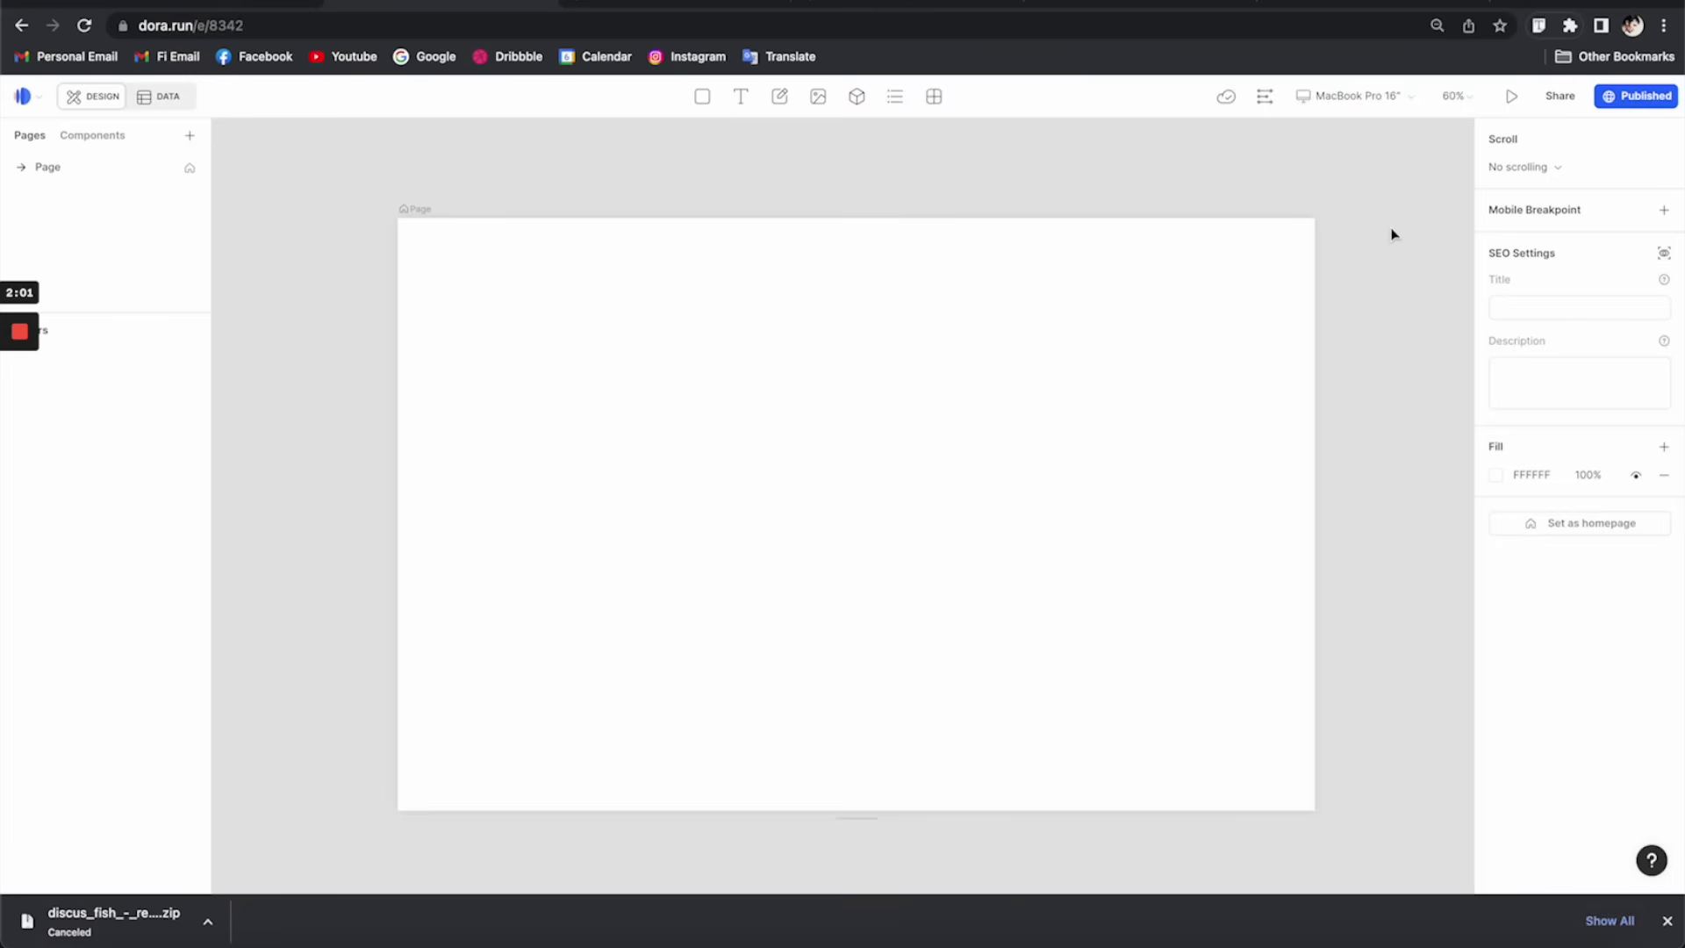
- Draw a 3D widget of about 1638 × 849 across most of the page
left_click(409, 210)
left_click(858, 96)
left_click(421, 253)
left_click_drag(516, 322, 1291, 703)
left_click_drag(1161, 519, 1169, 530)
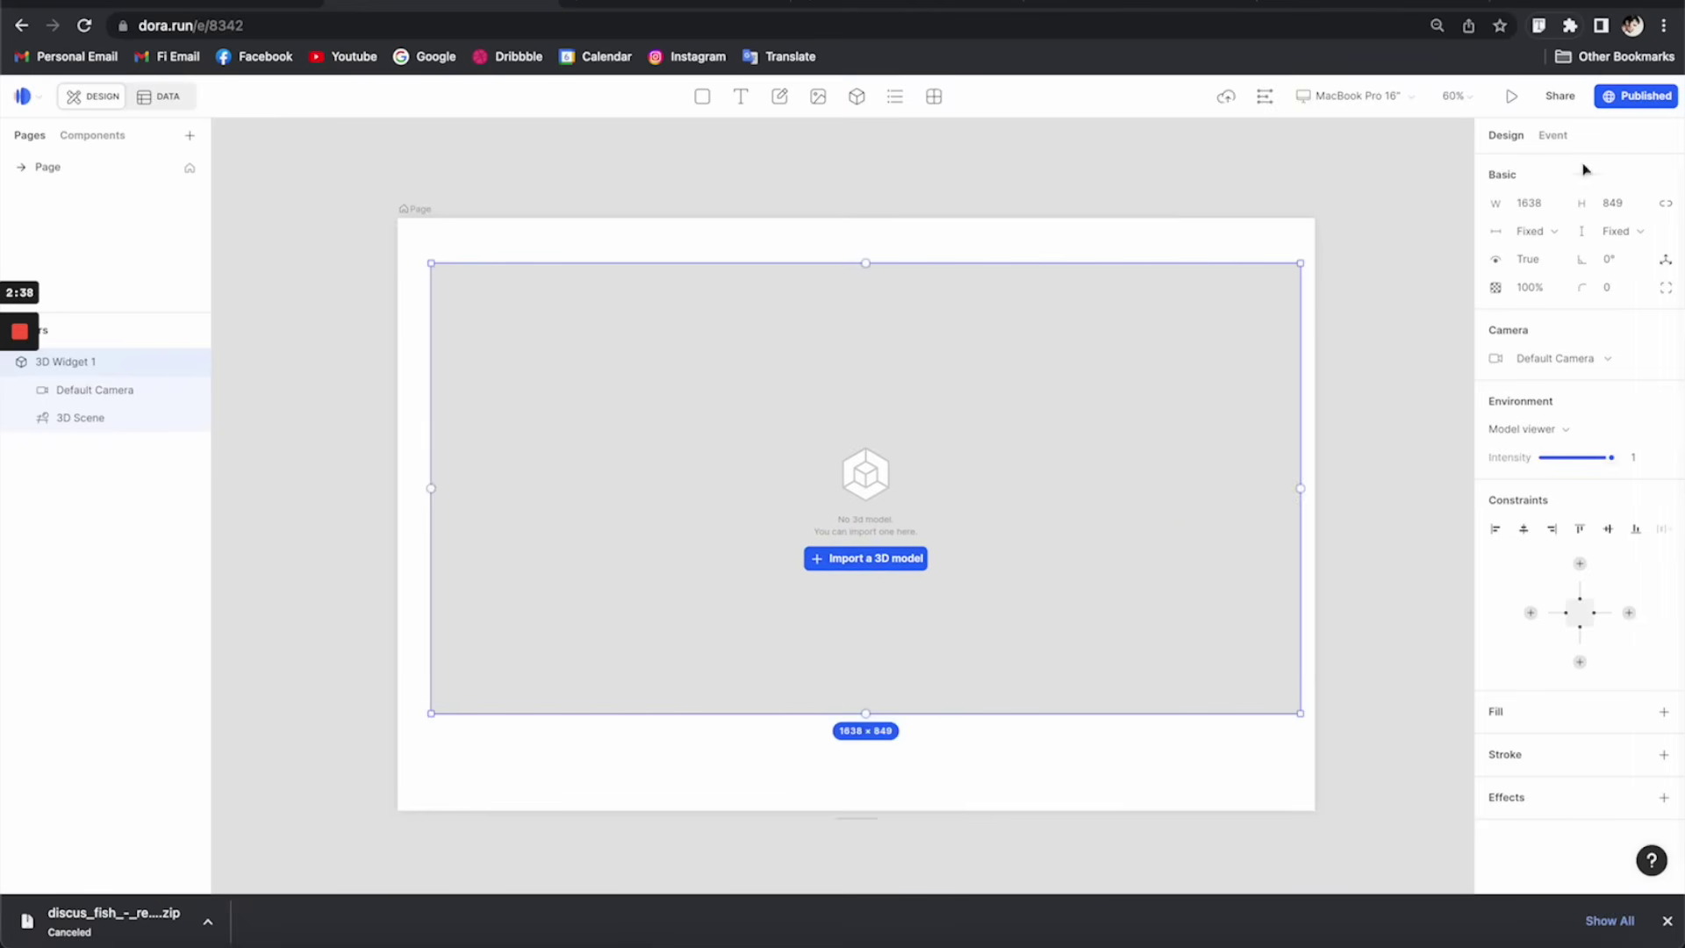
- Set the 3D widget's width to Fill space and extend it up to the page's upper edge, about 934 high
left_click(1553, 233)
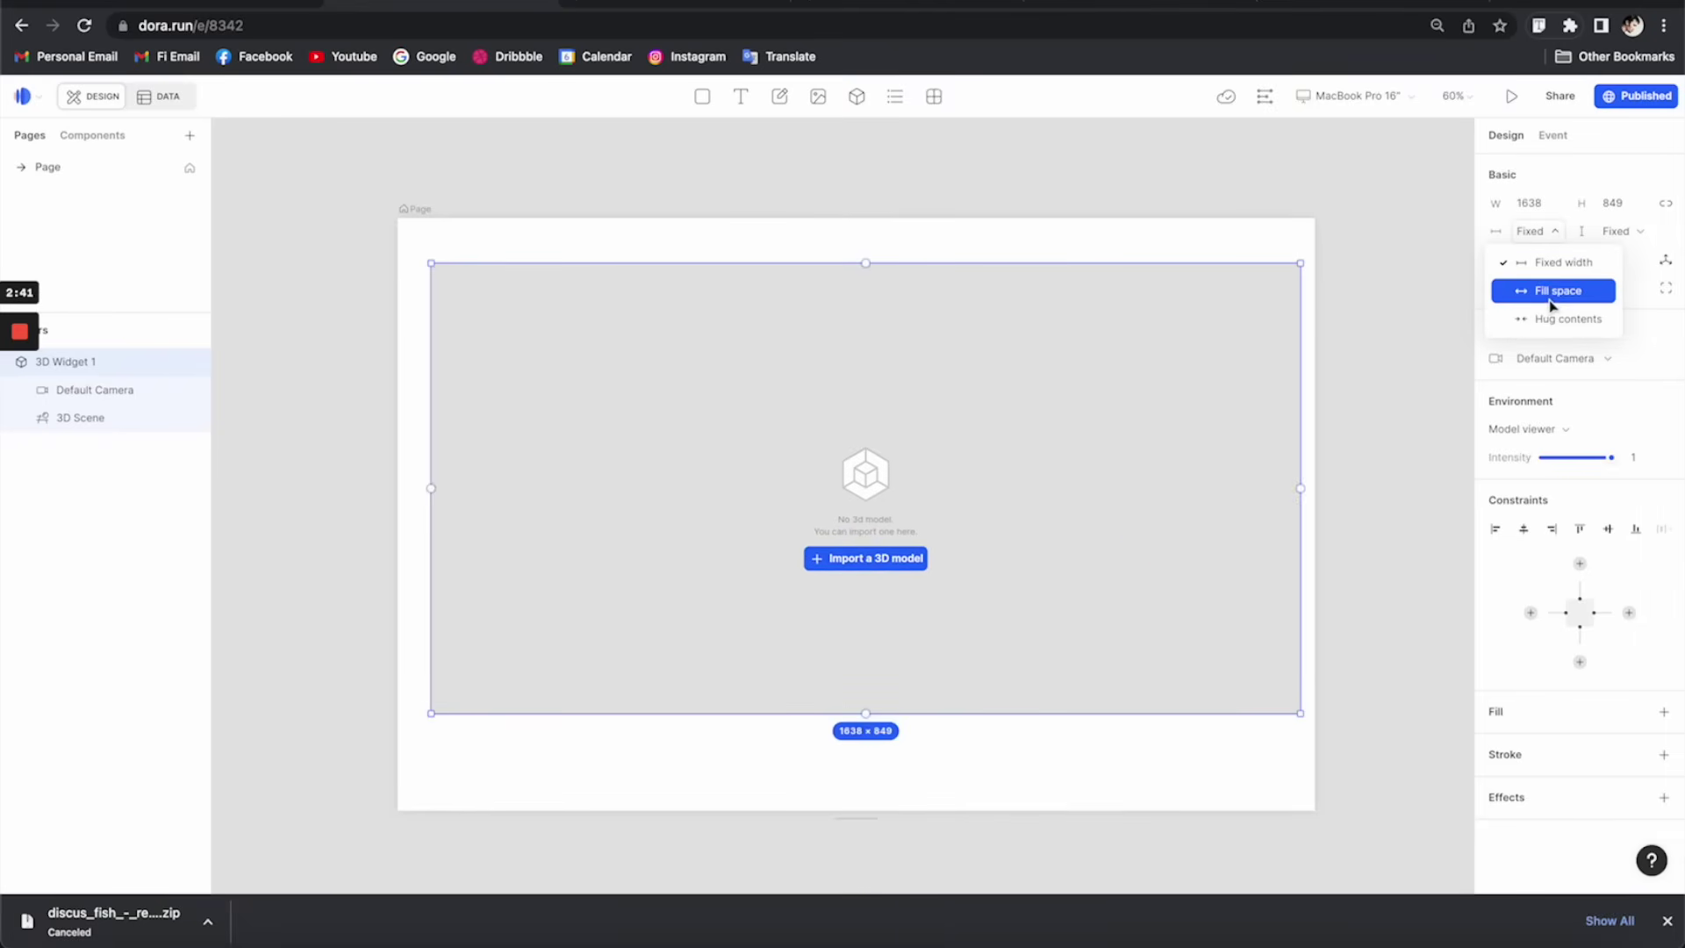
left_click(1556, 294)
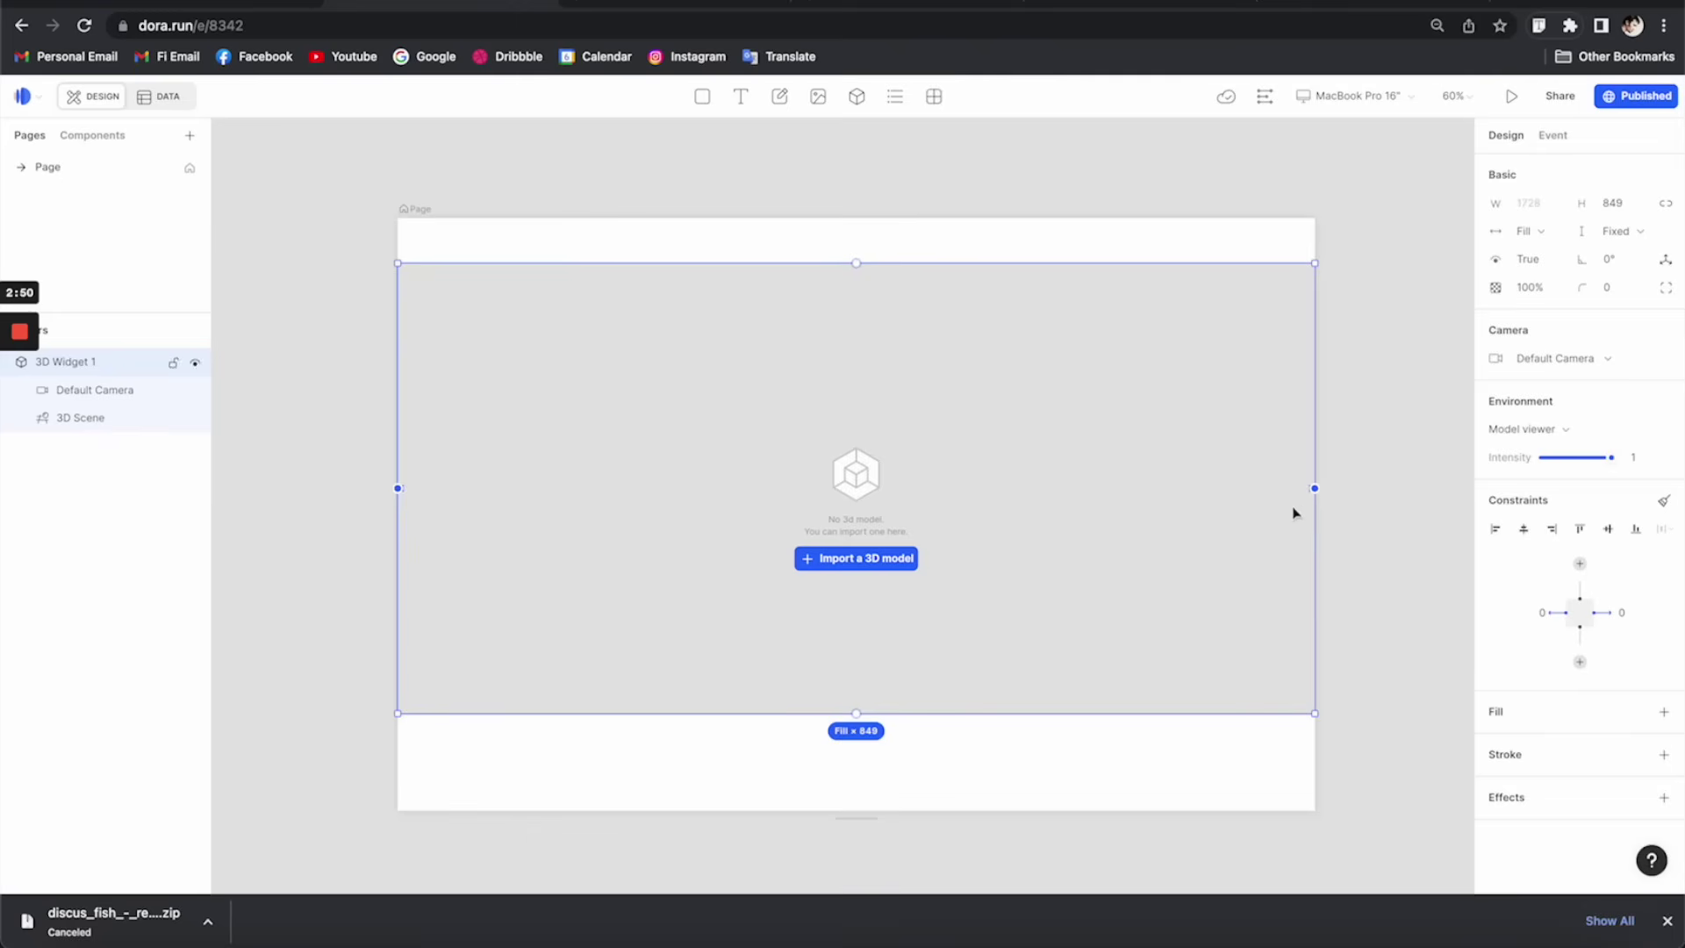
left_click(1338, 517)
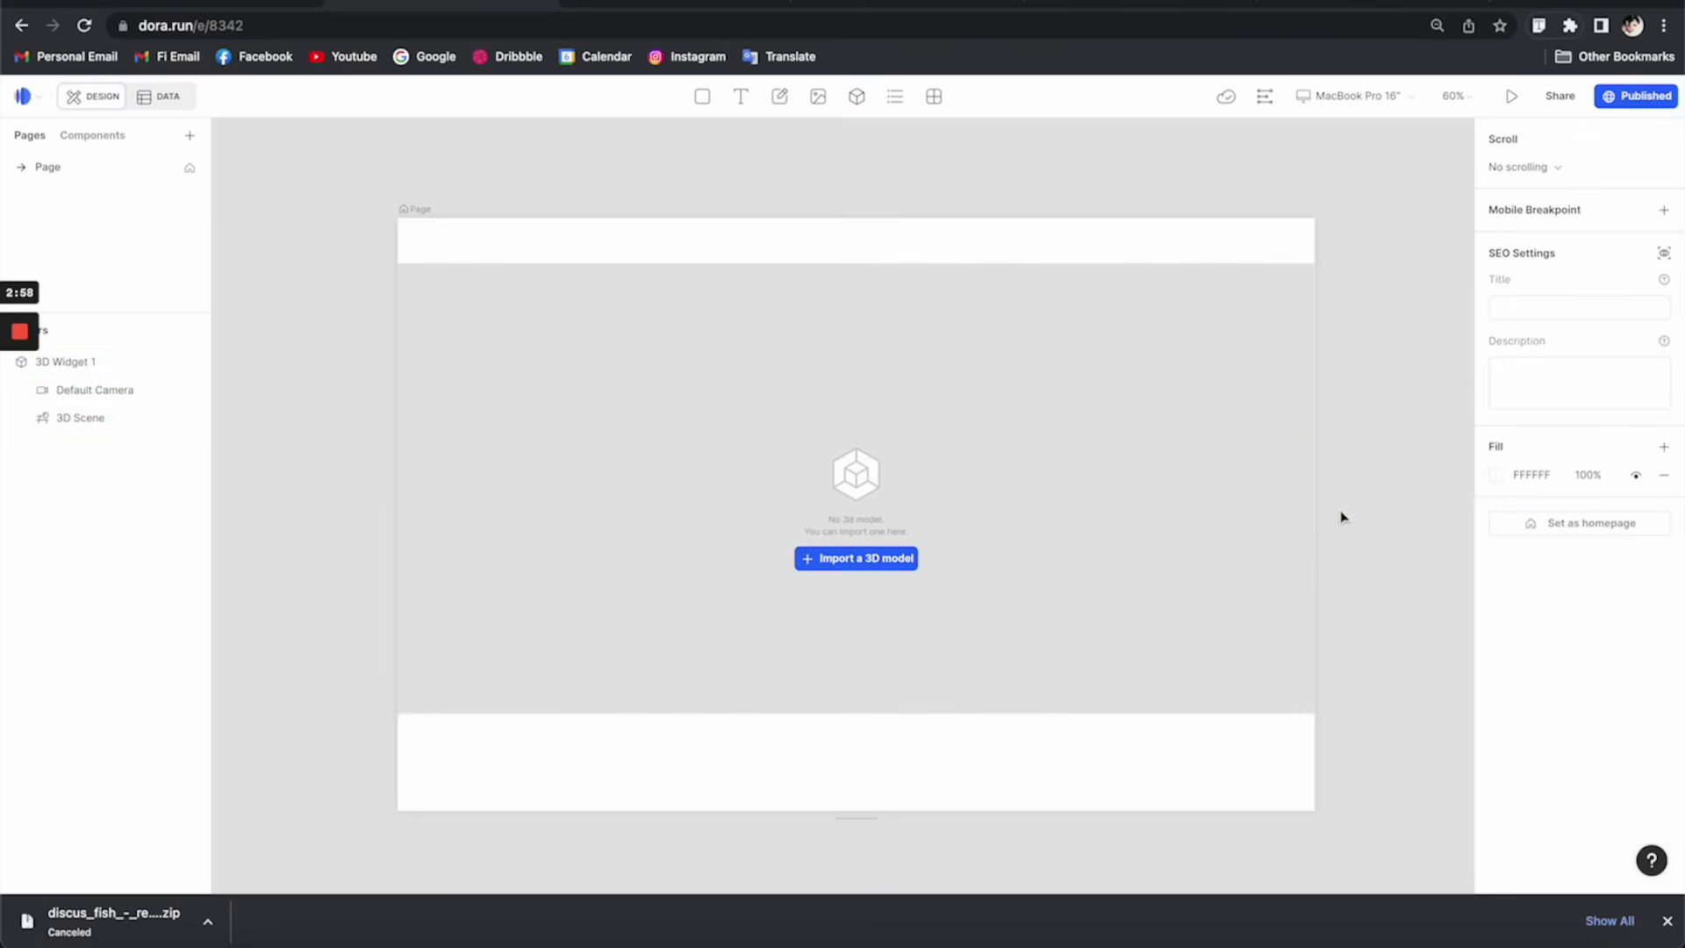
left_click(1155, 319)
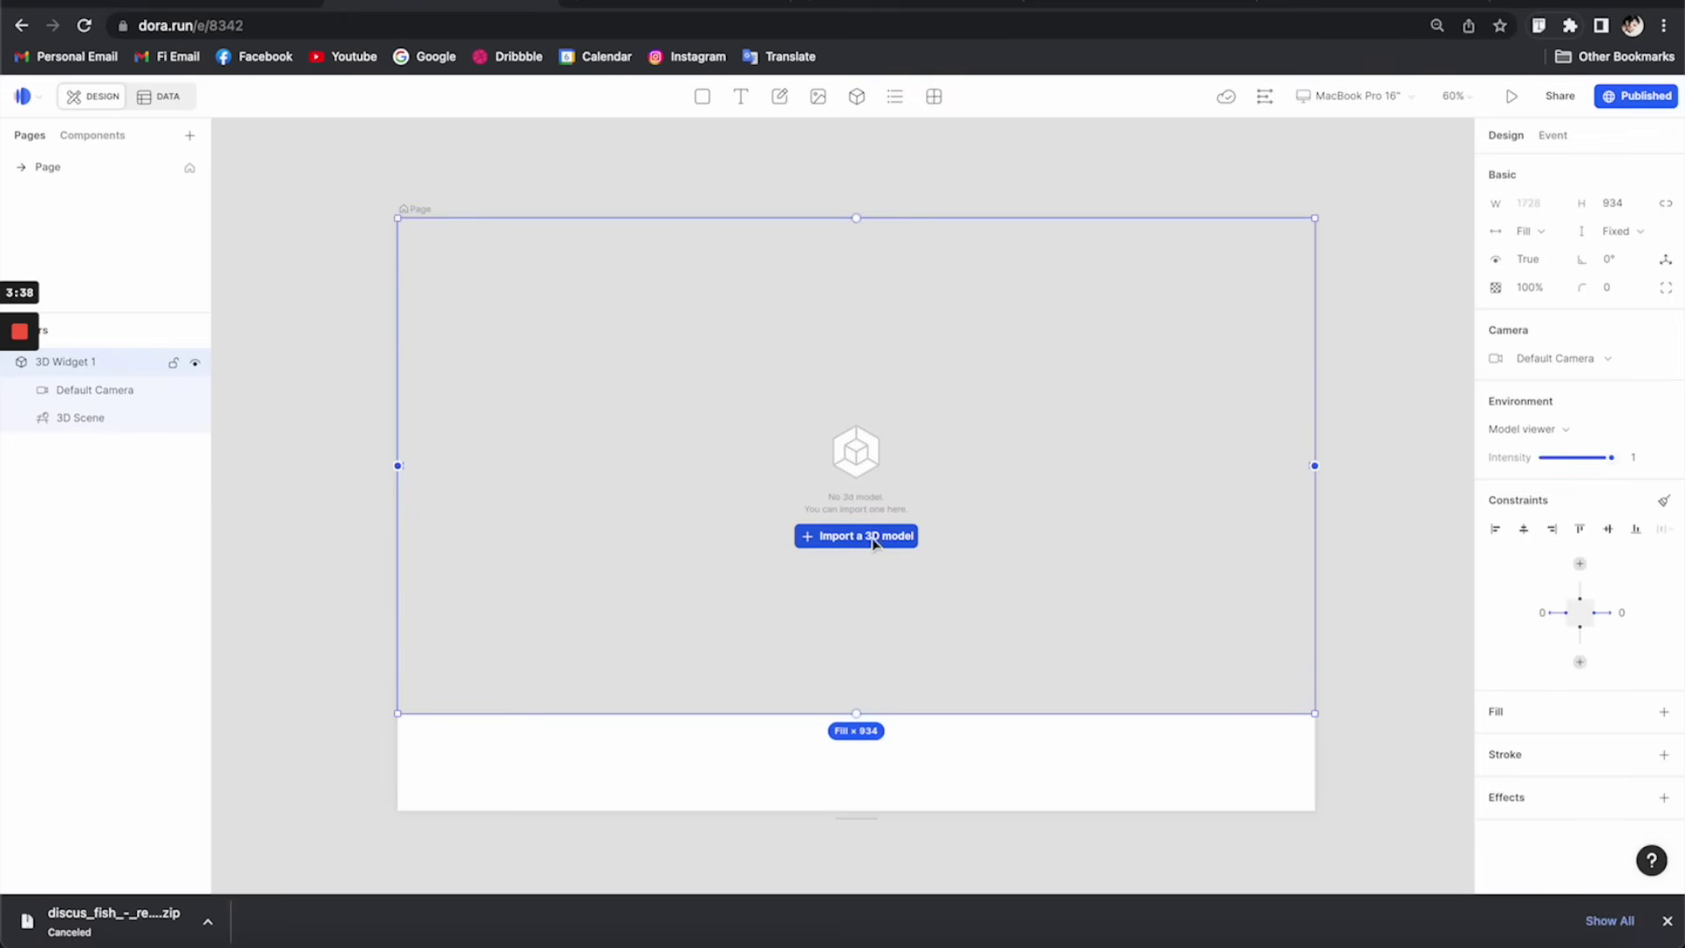
- Start importing a 3D model into the widget, then cancel the file selection
left_click(873, 543)
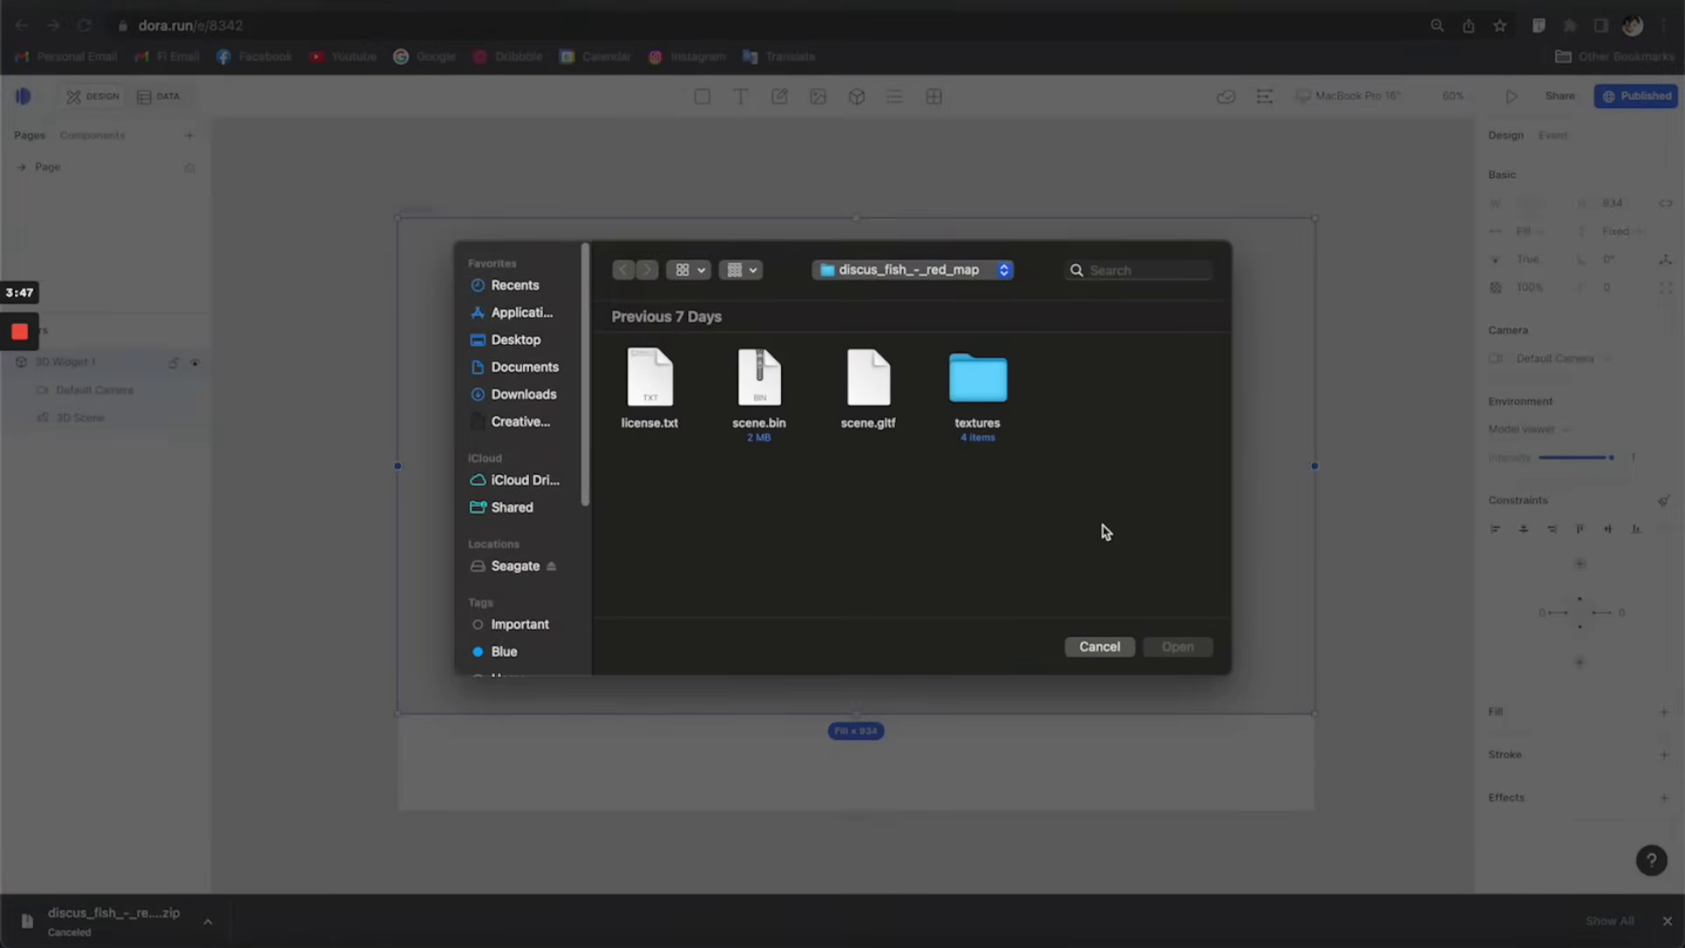
left_click(1099, 646)
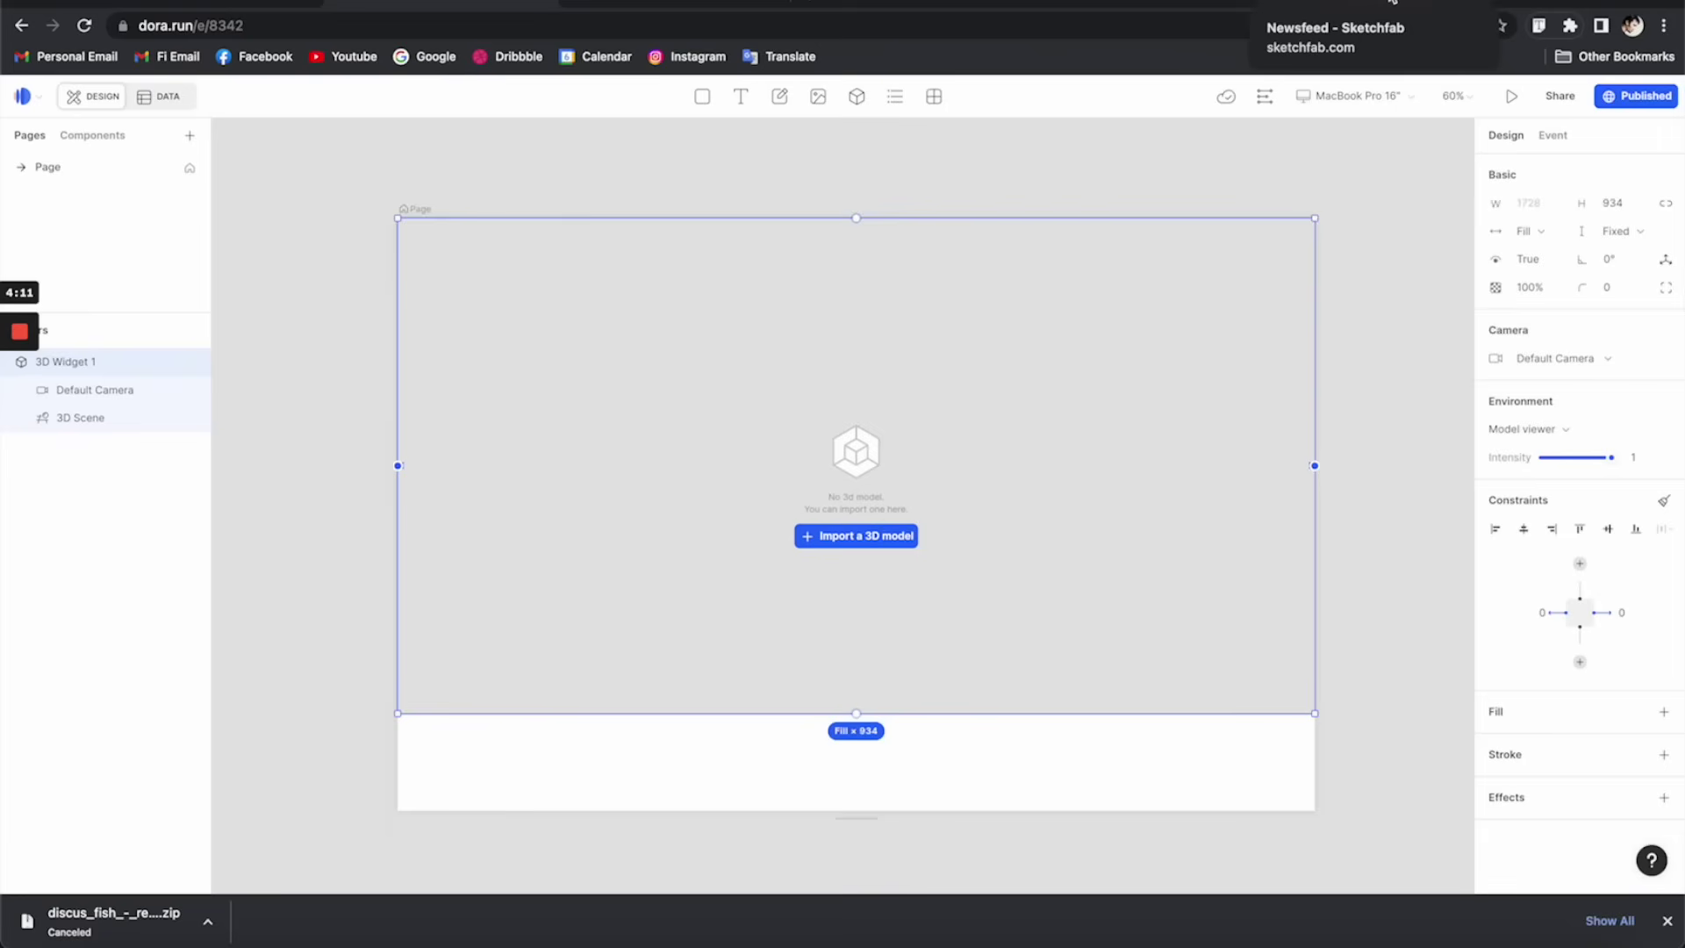
- Switch to Sketchfab and search its models for "fish", limited to downloadable and animated results
left_click(1393, 4)
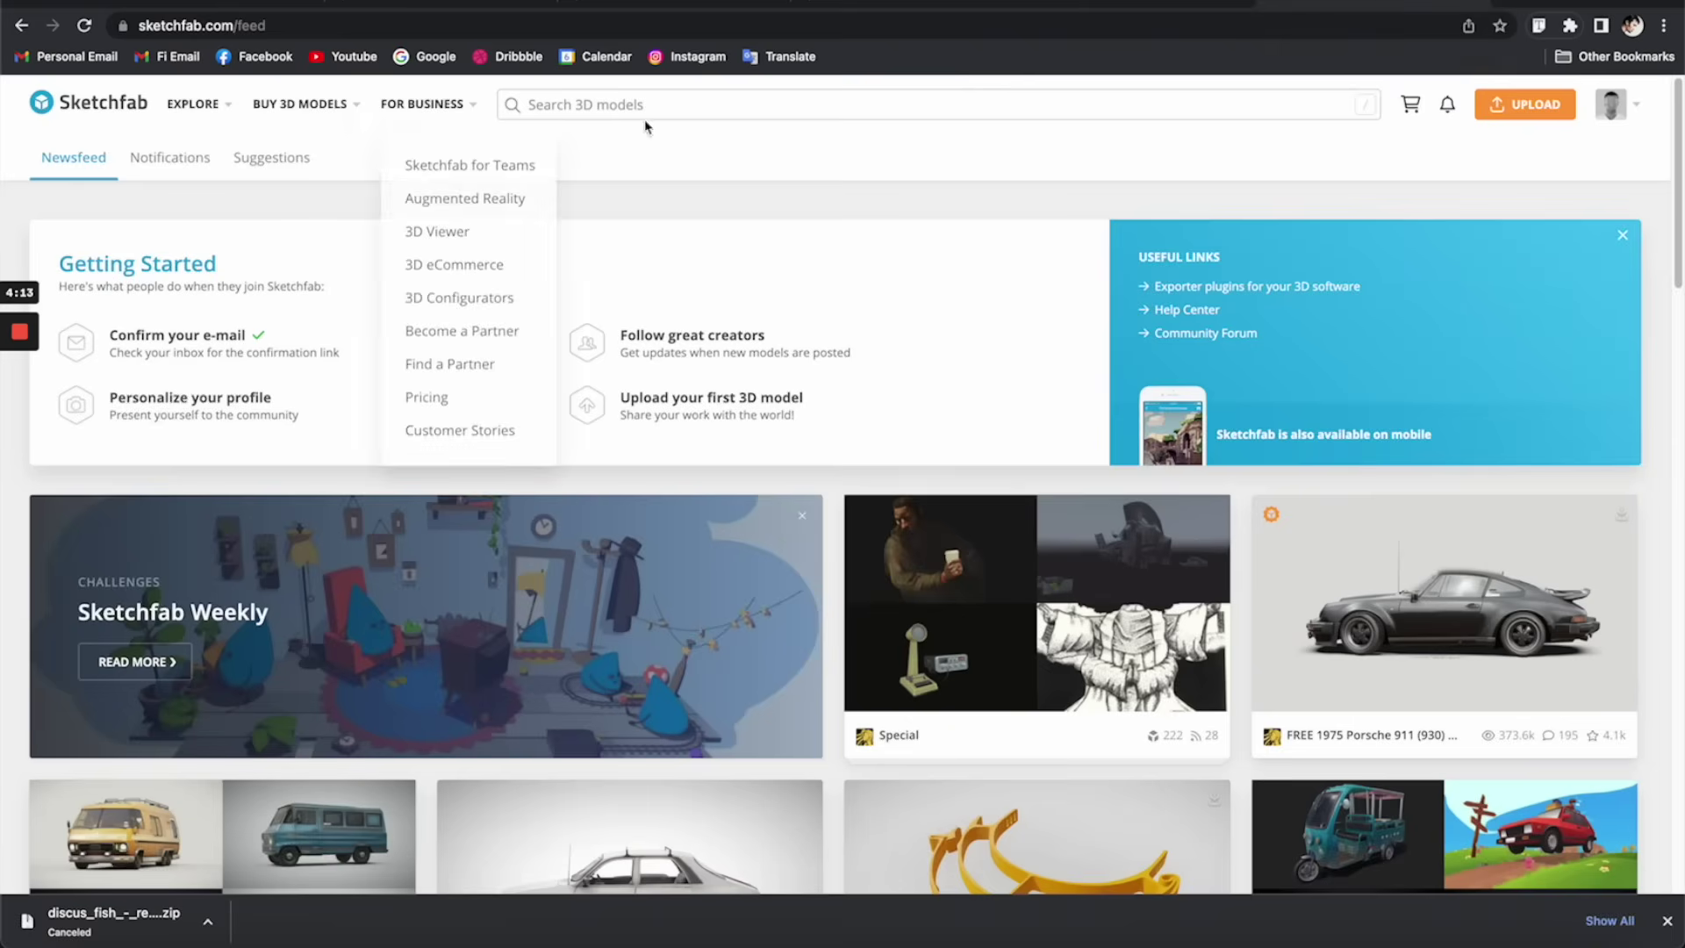
left_click(650, 106)
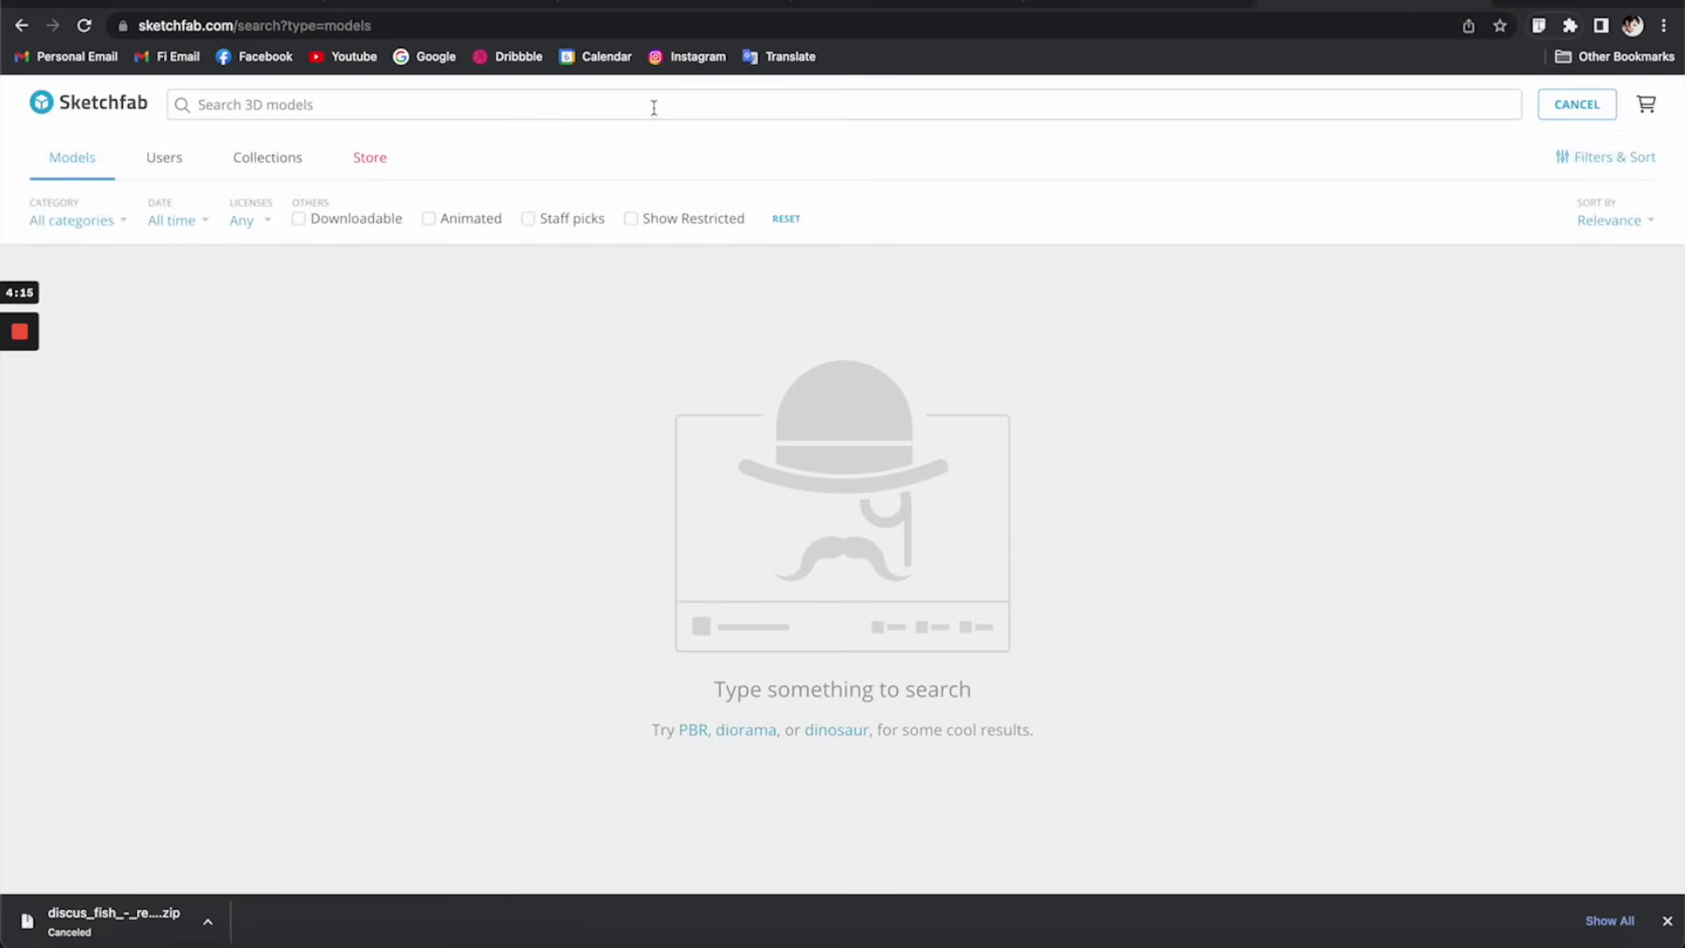
type("ish")
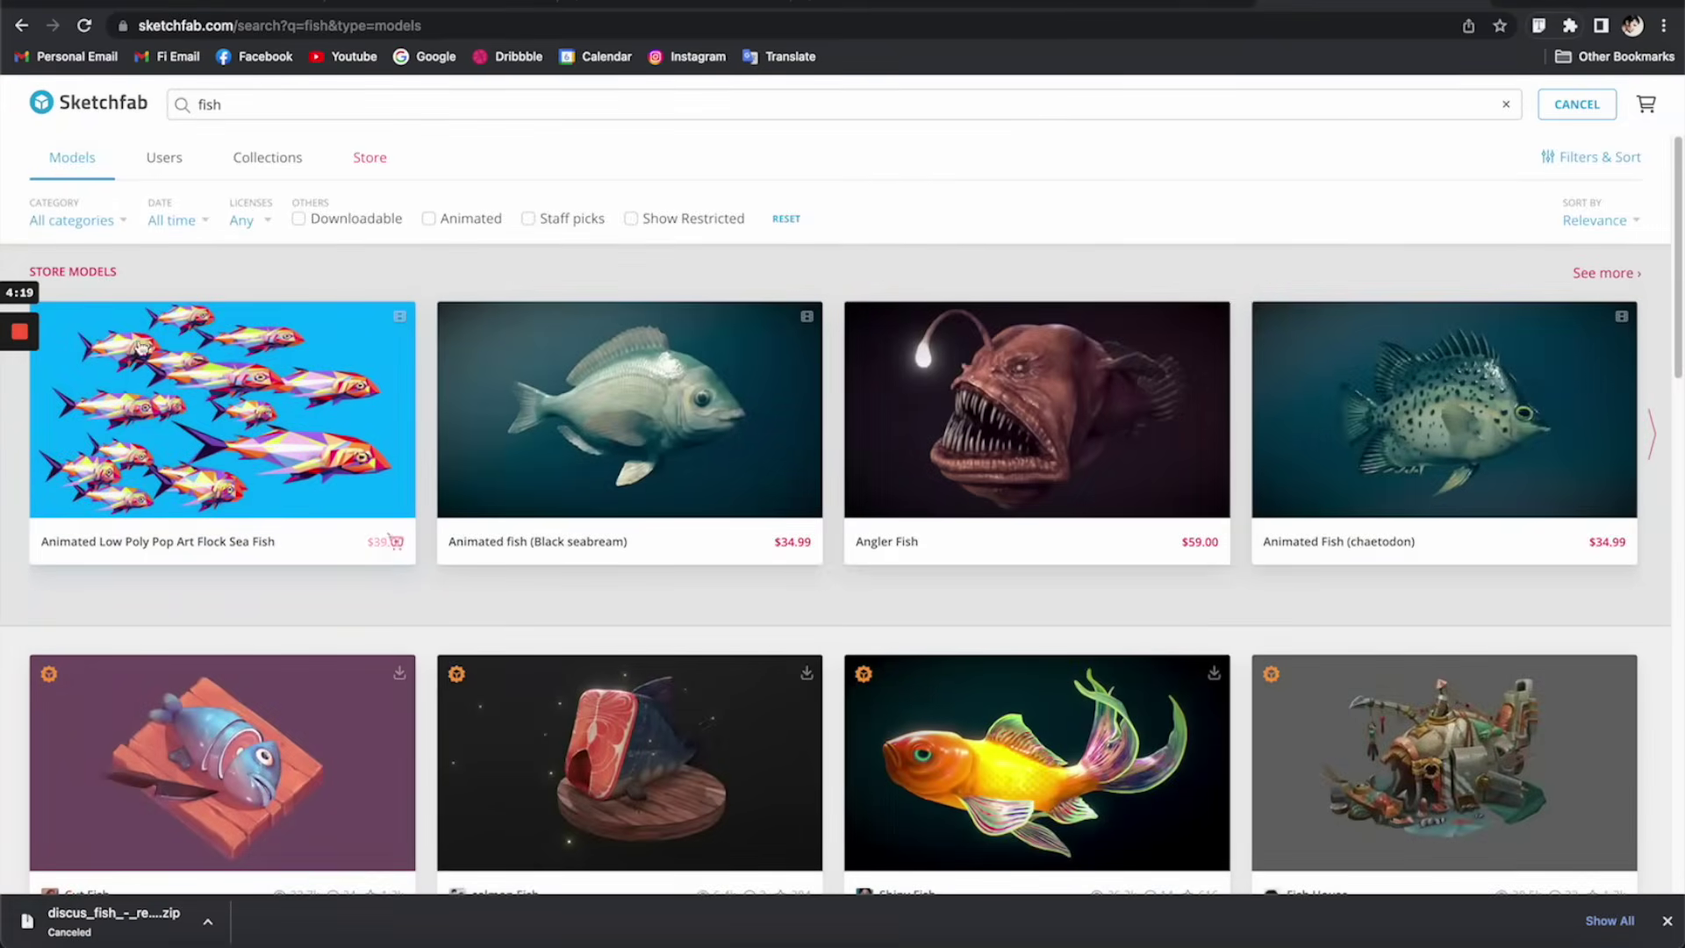
left_click(295, 217)
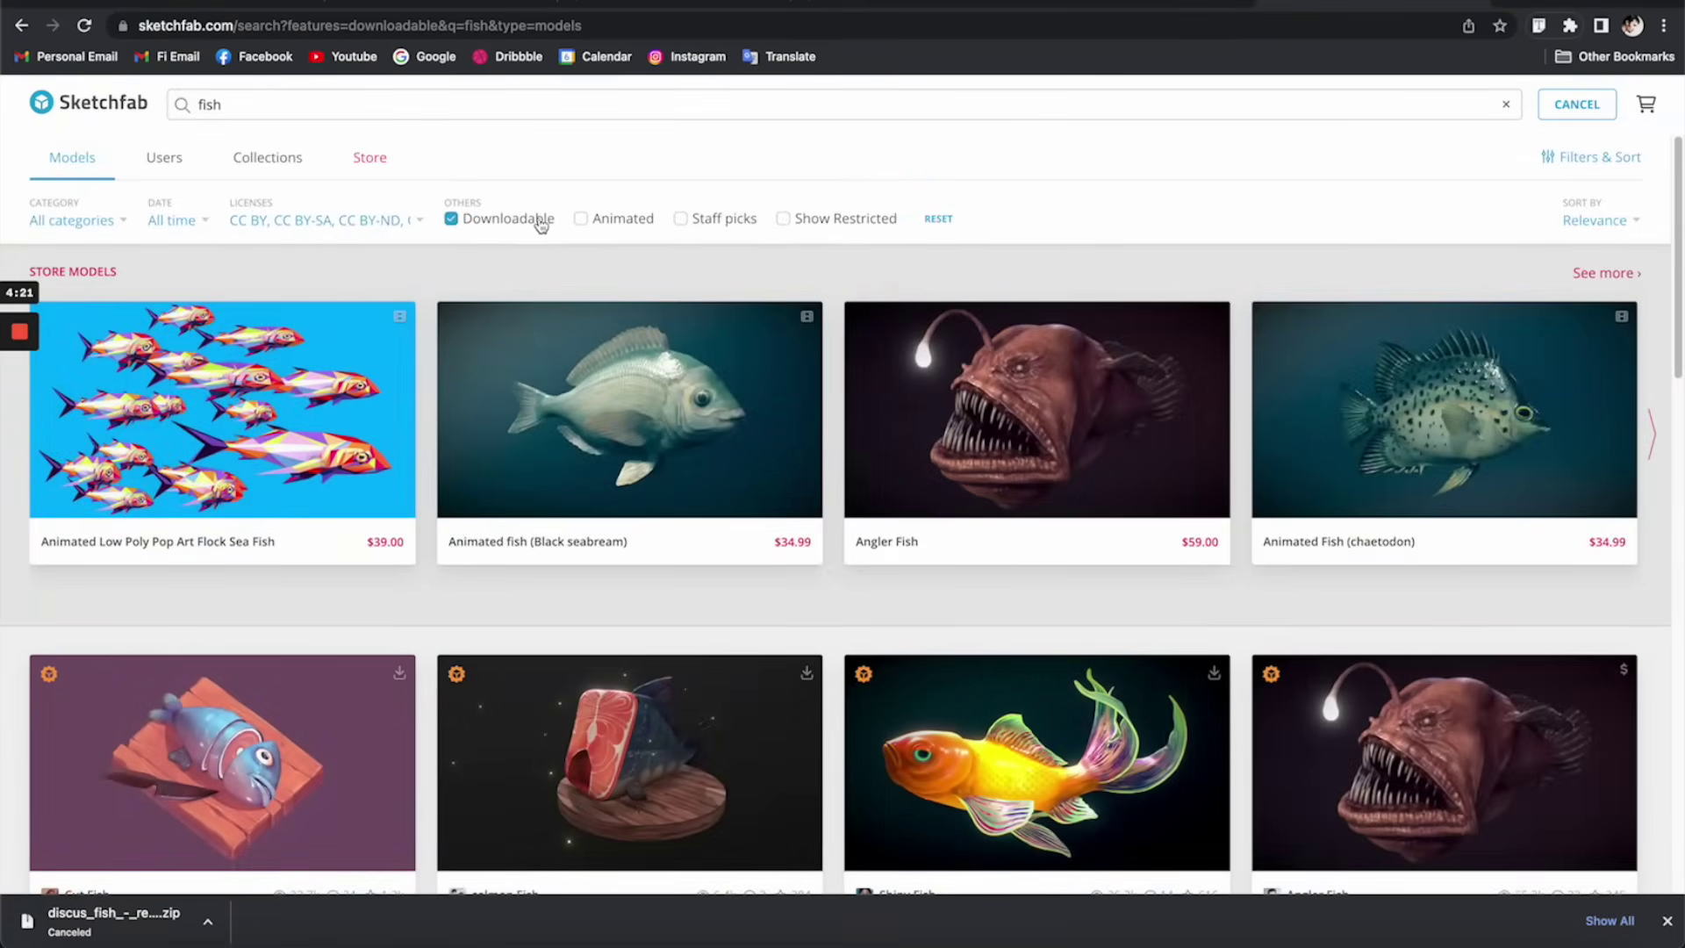
left_click(581, 219)
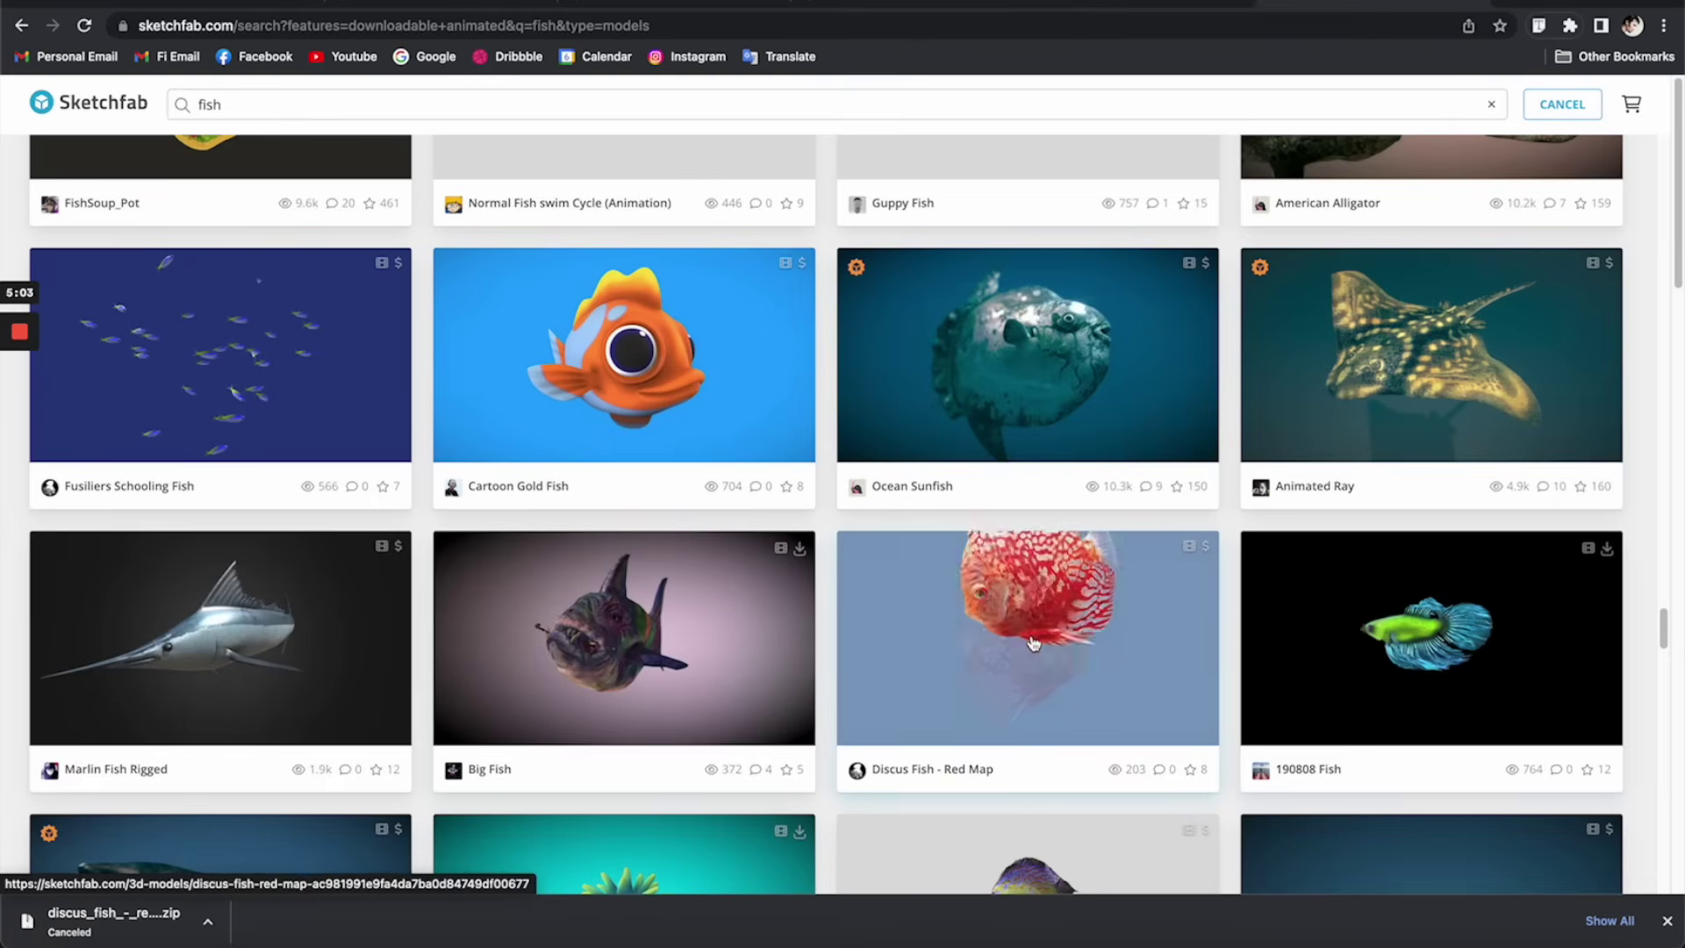
- Open the Discus Fish - Red Map model, inspect it from several angles in the 3D preview, and return to the results
left_click(1099, 650)
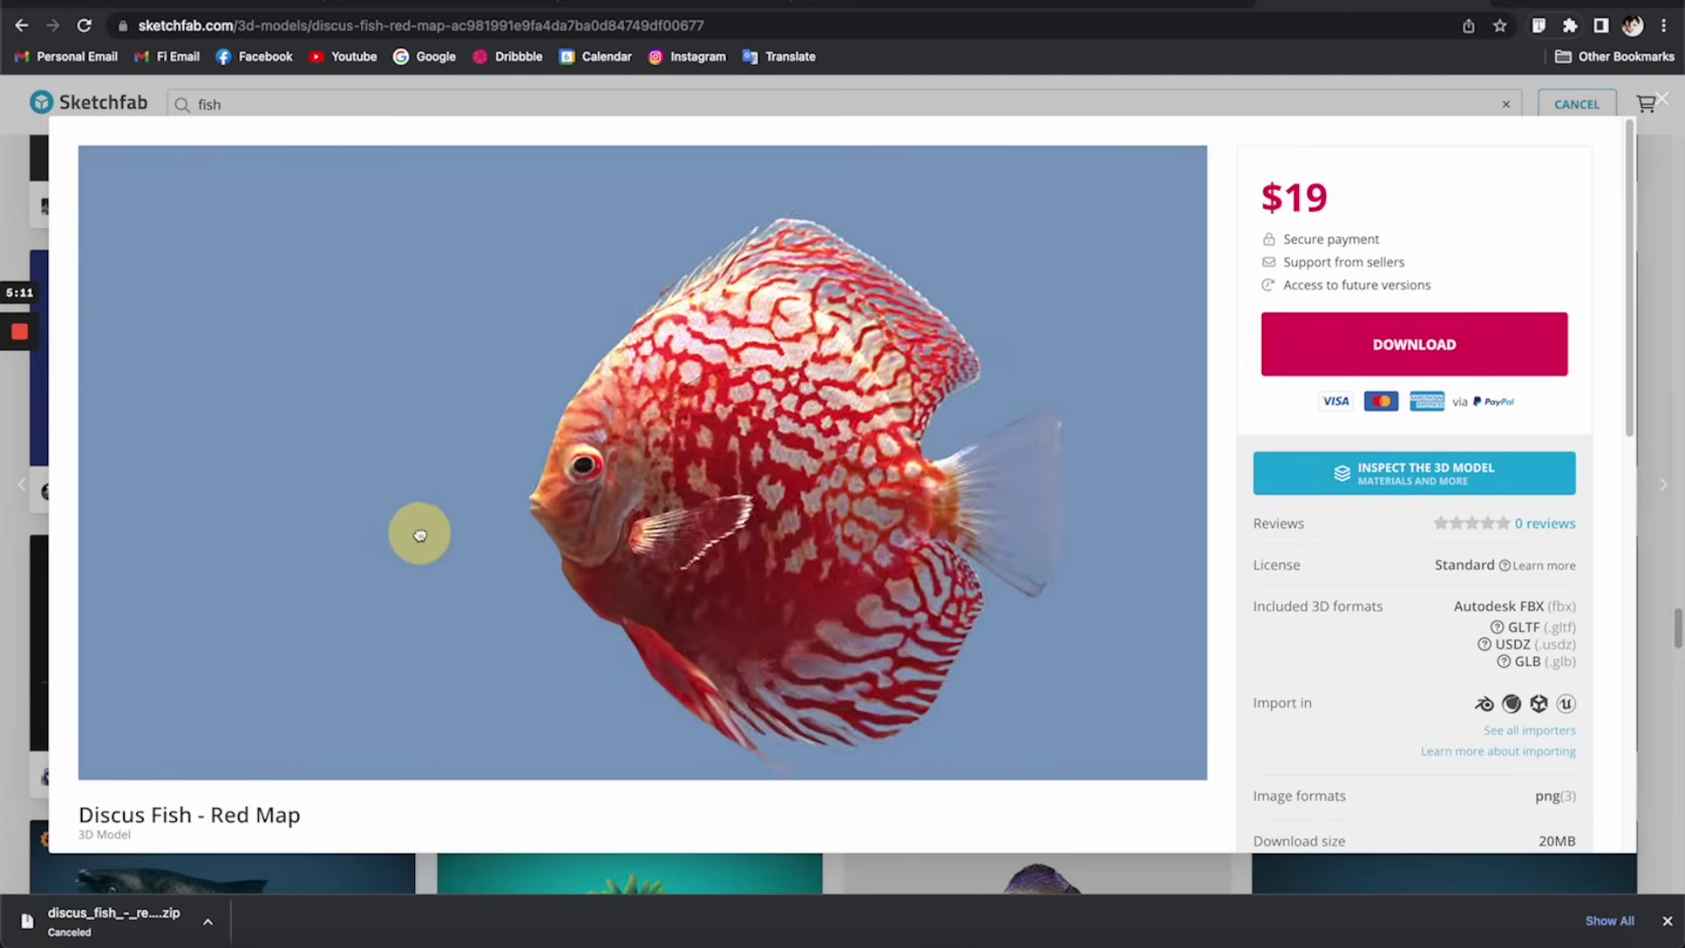
mouse_move(413, 530)
left_mouse_down()
mouse_move(682, 549)
mouse_move(526, 524)
mouse_move(429, 545)
mouse_move(741, 515)
mouse_move(644, 549)
left_mouse_up()
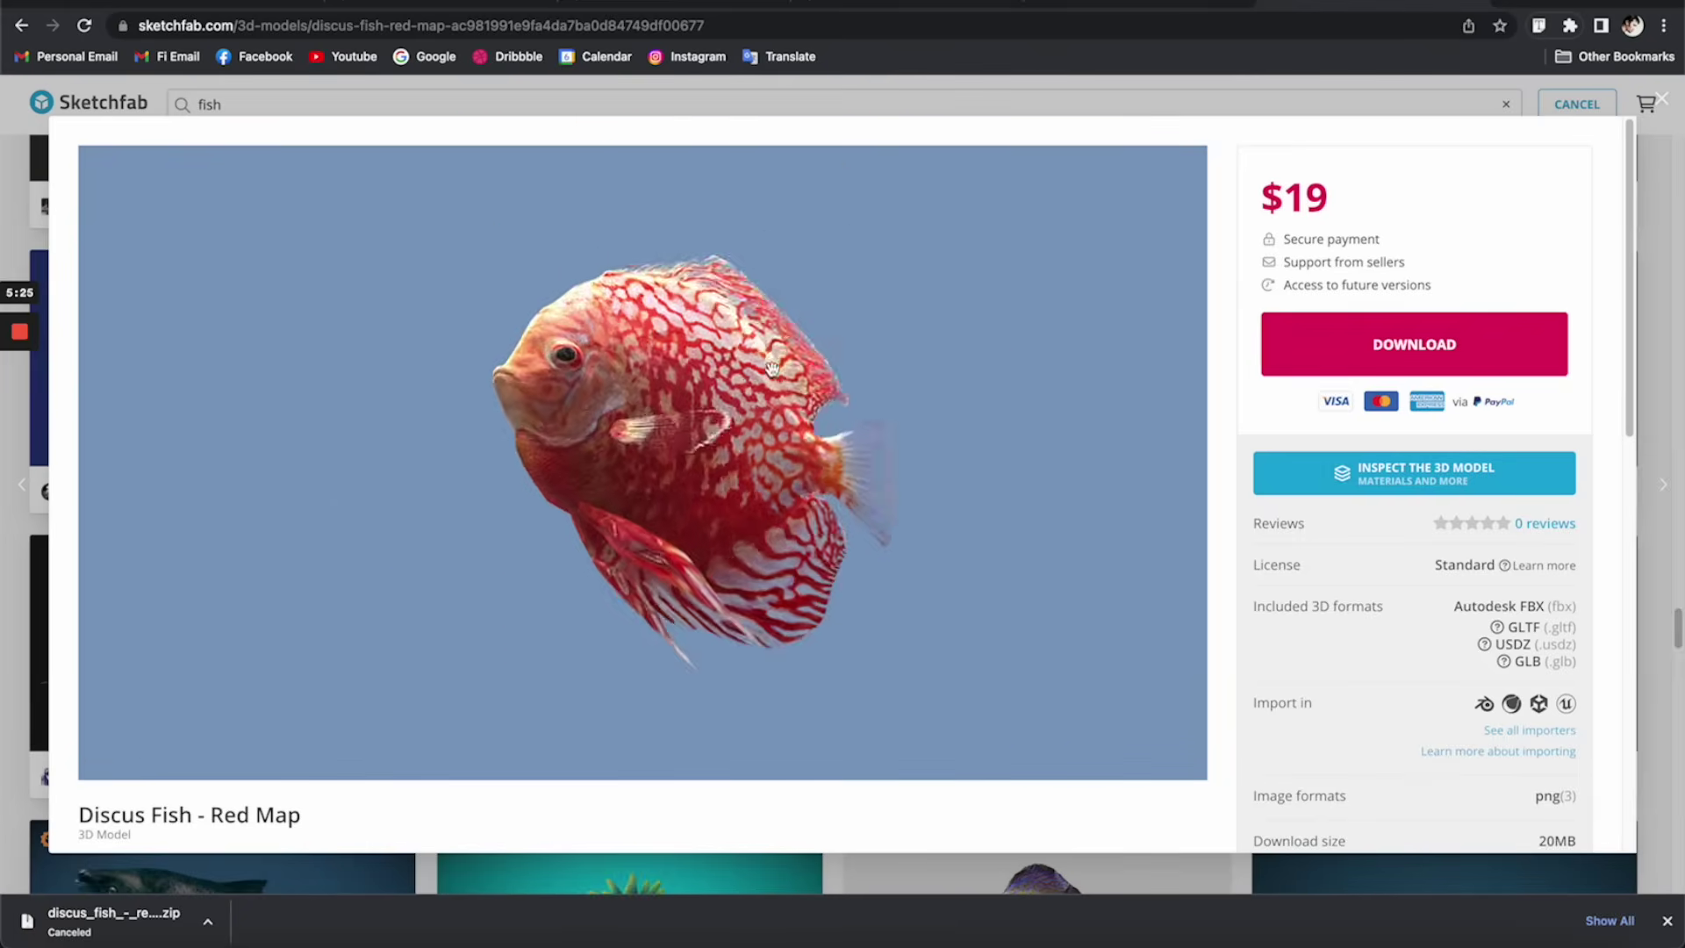
mouse_move(772, 367)
left_mouse_down()
mouse_move(884, 516)
mouse_move(843, 372)
left_mouse_up()
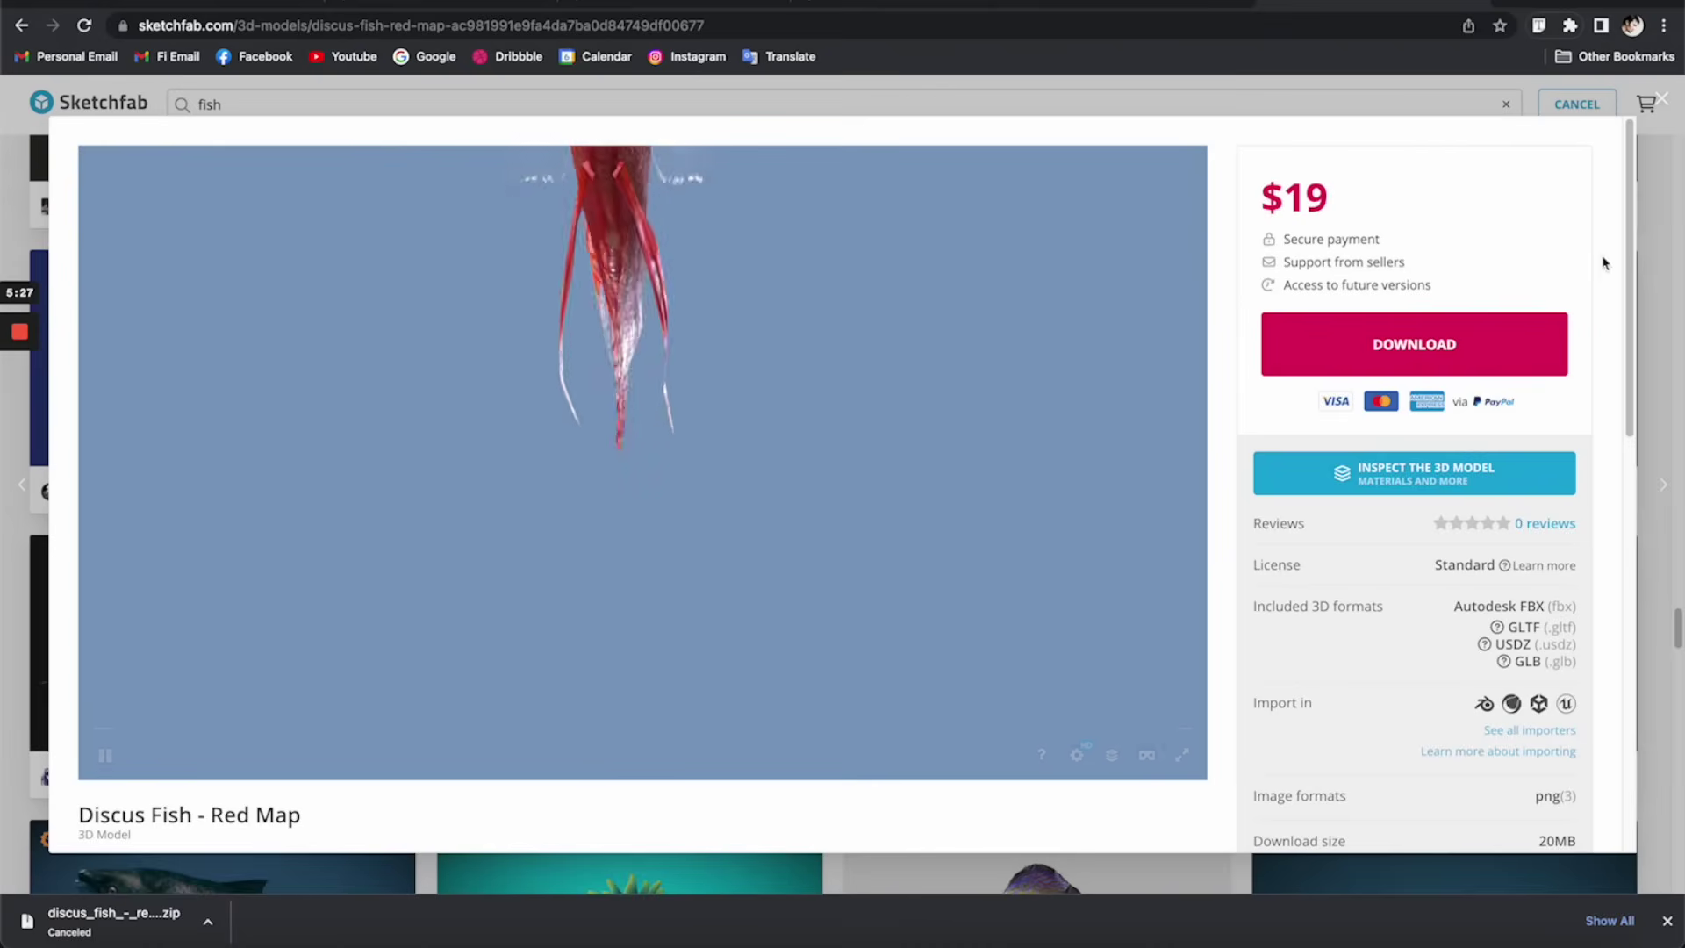
left_click(1666, 252)
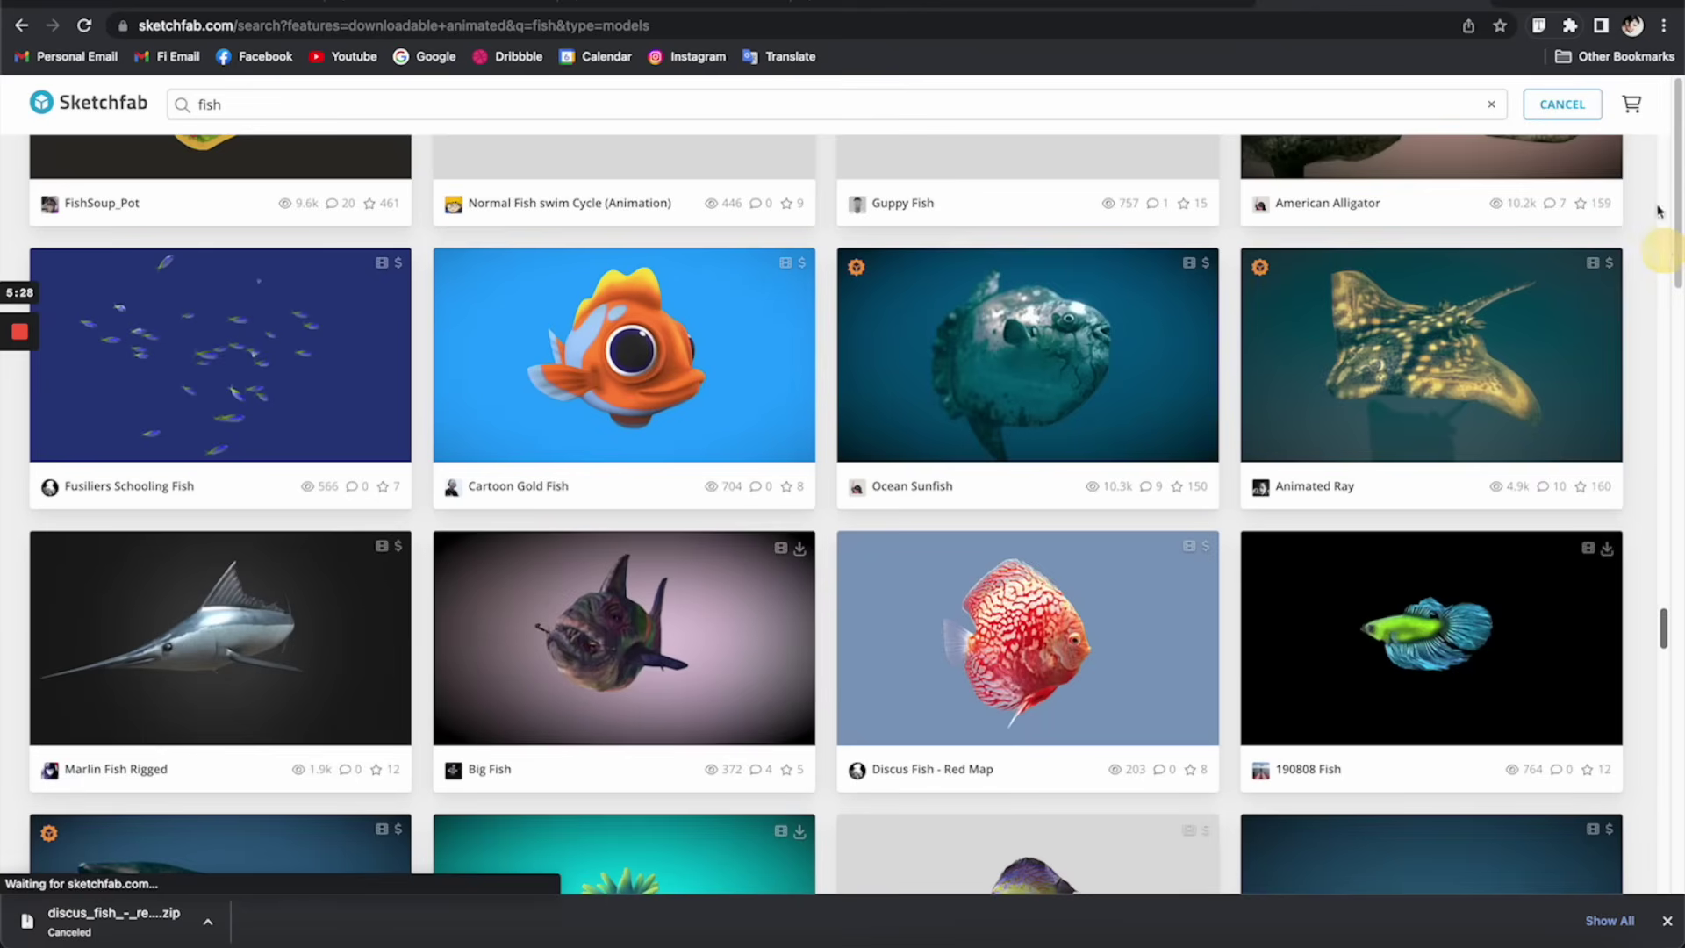
- Open the account's purchases and download Discus Fish - Red Map in glTF format
left_click(1549, 98)
left_click(1634, 106)
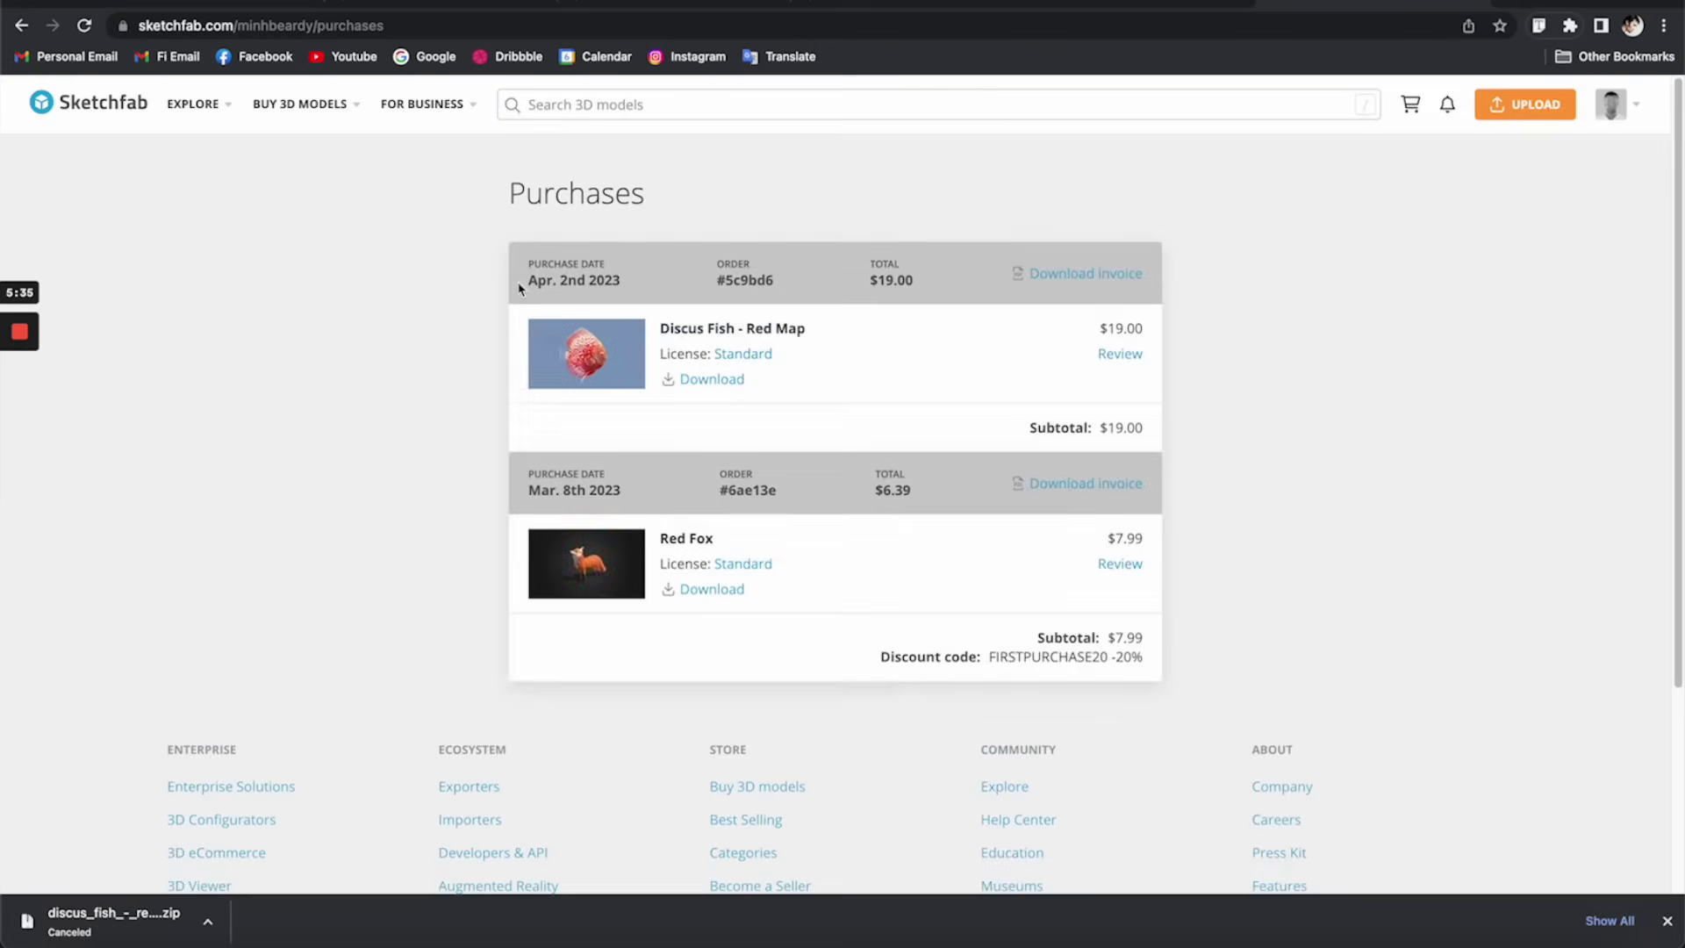
left_click(734, 378)
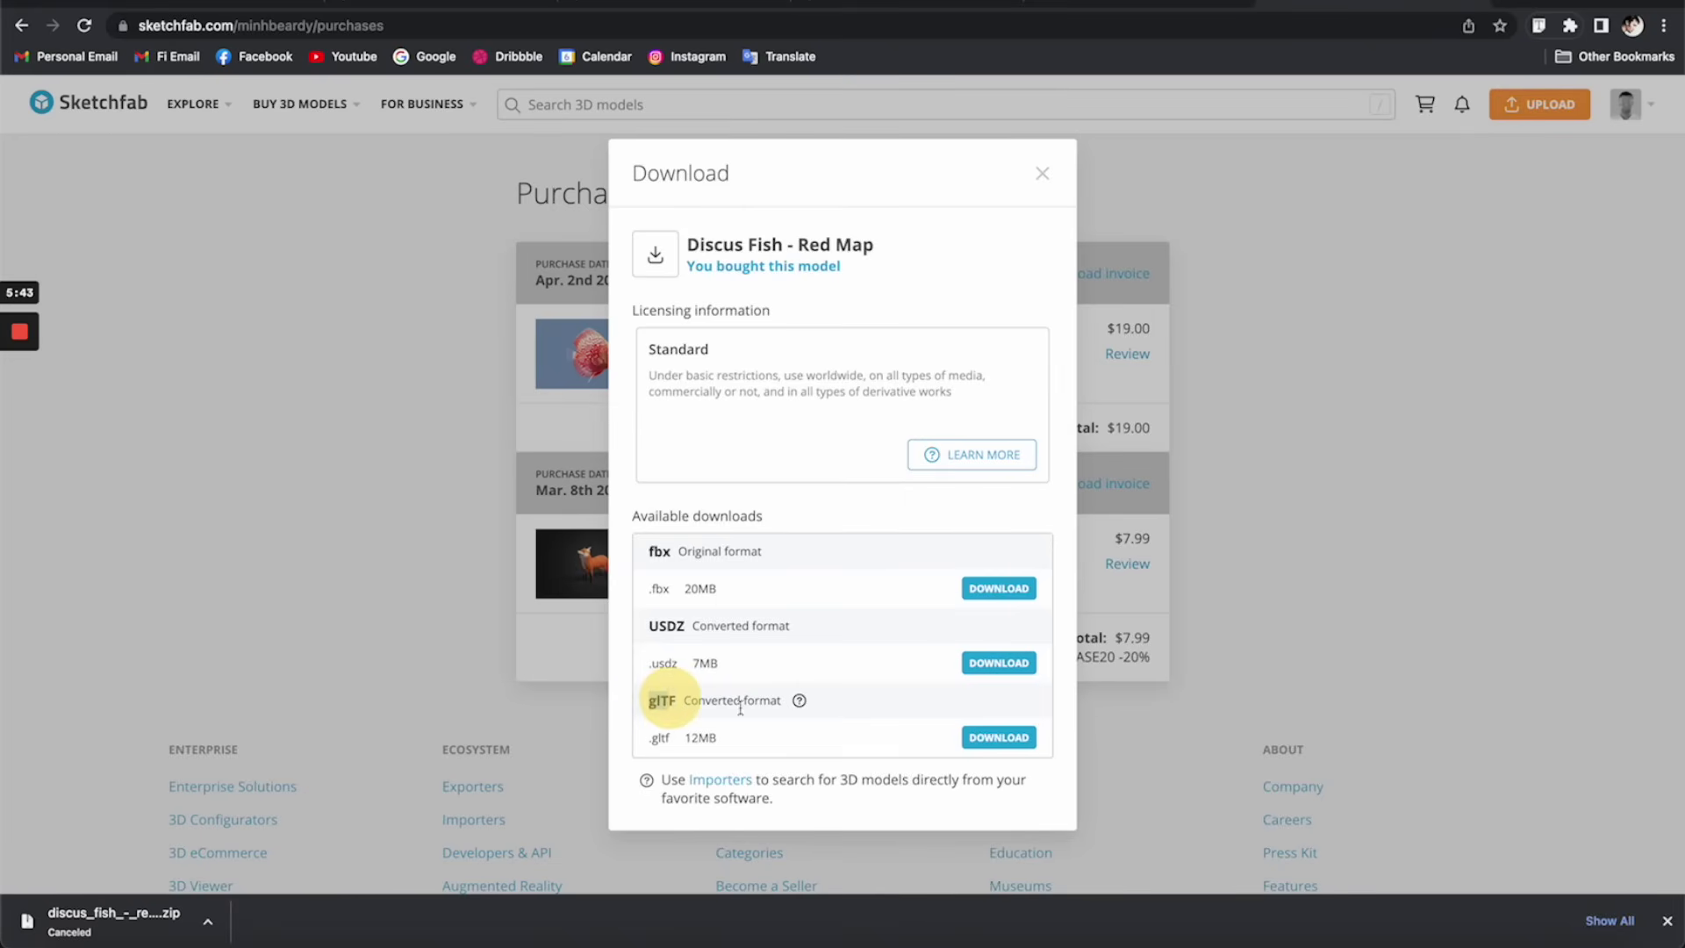
left_click(998, 737)
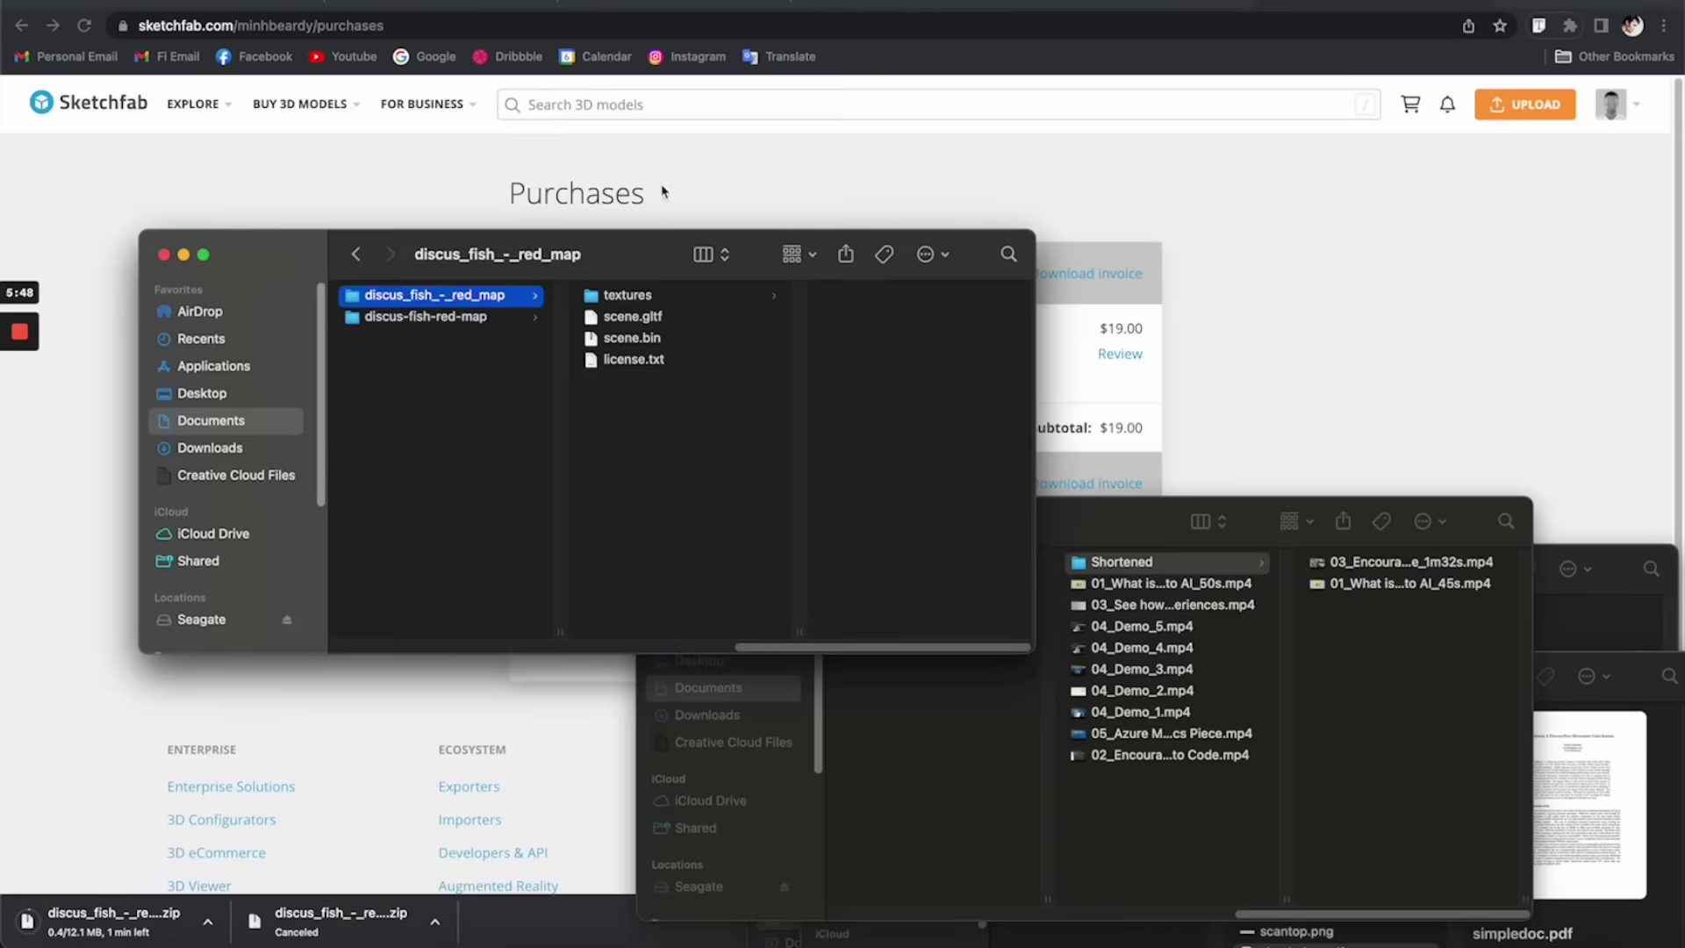
- Check the files in the discus_fish_-_red_map folder and try to import scene.gltf into Dora's 3D widget
left_click(625, 296)
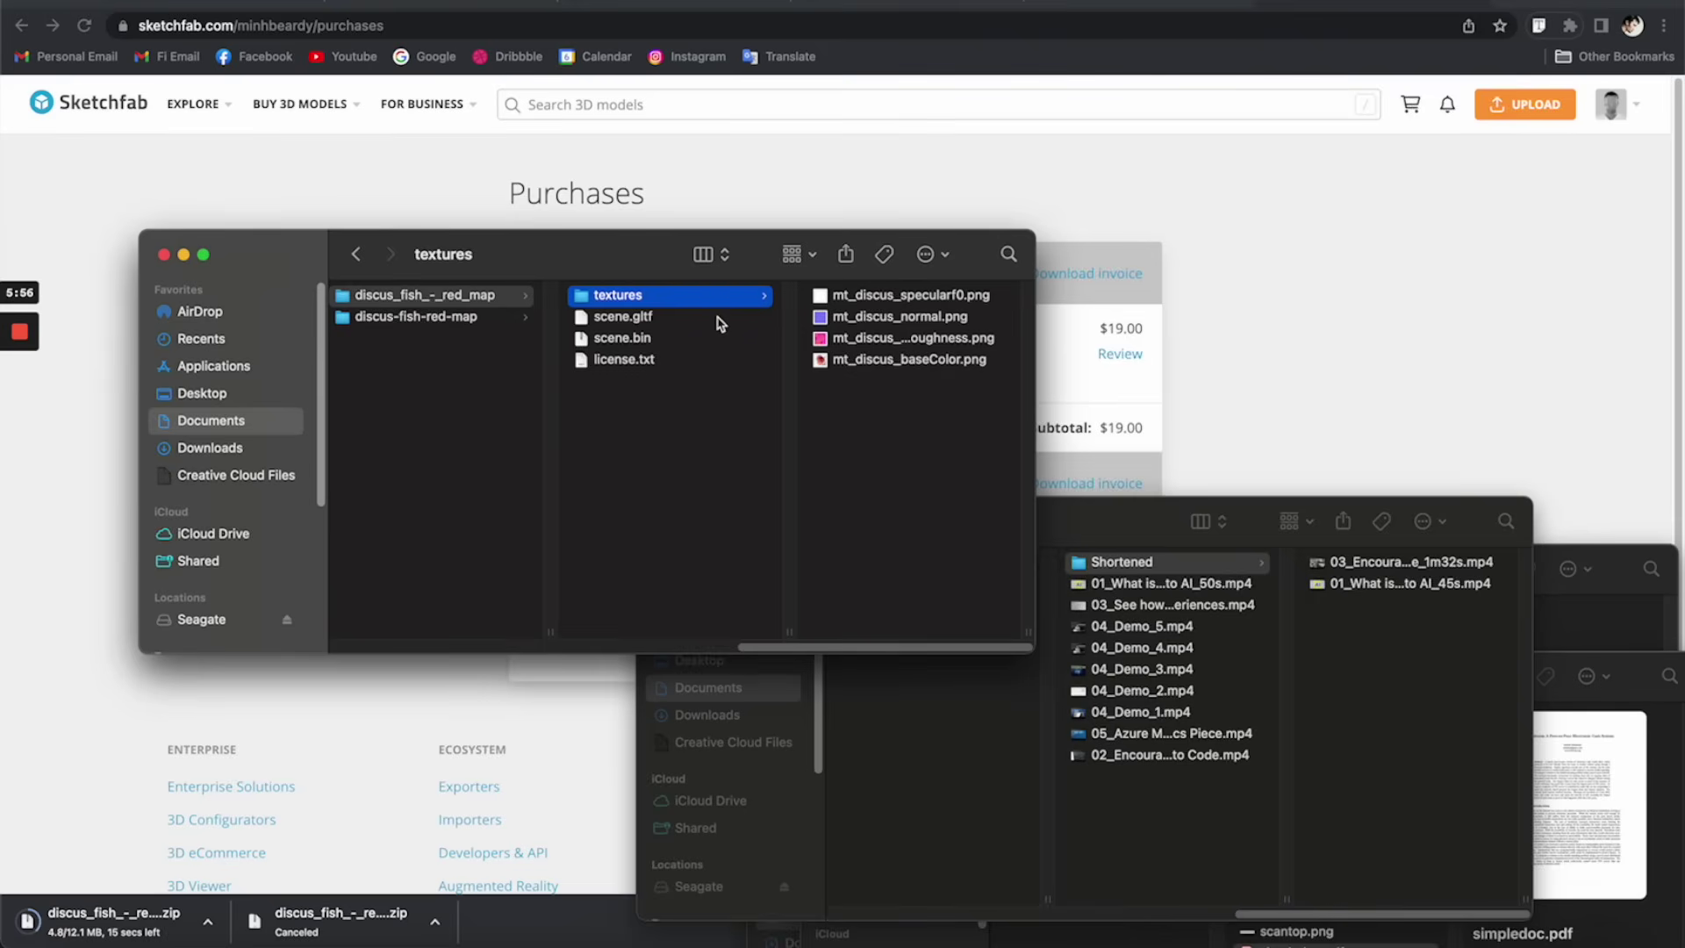
left_click(718, 318)
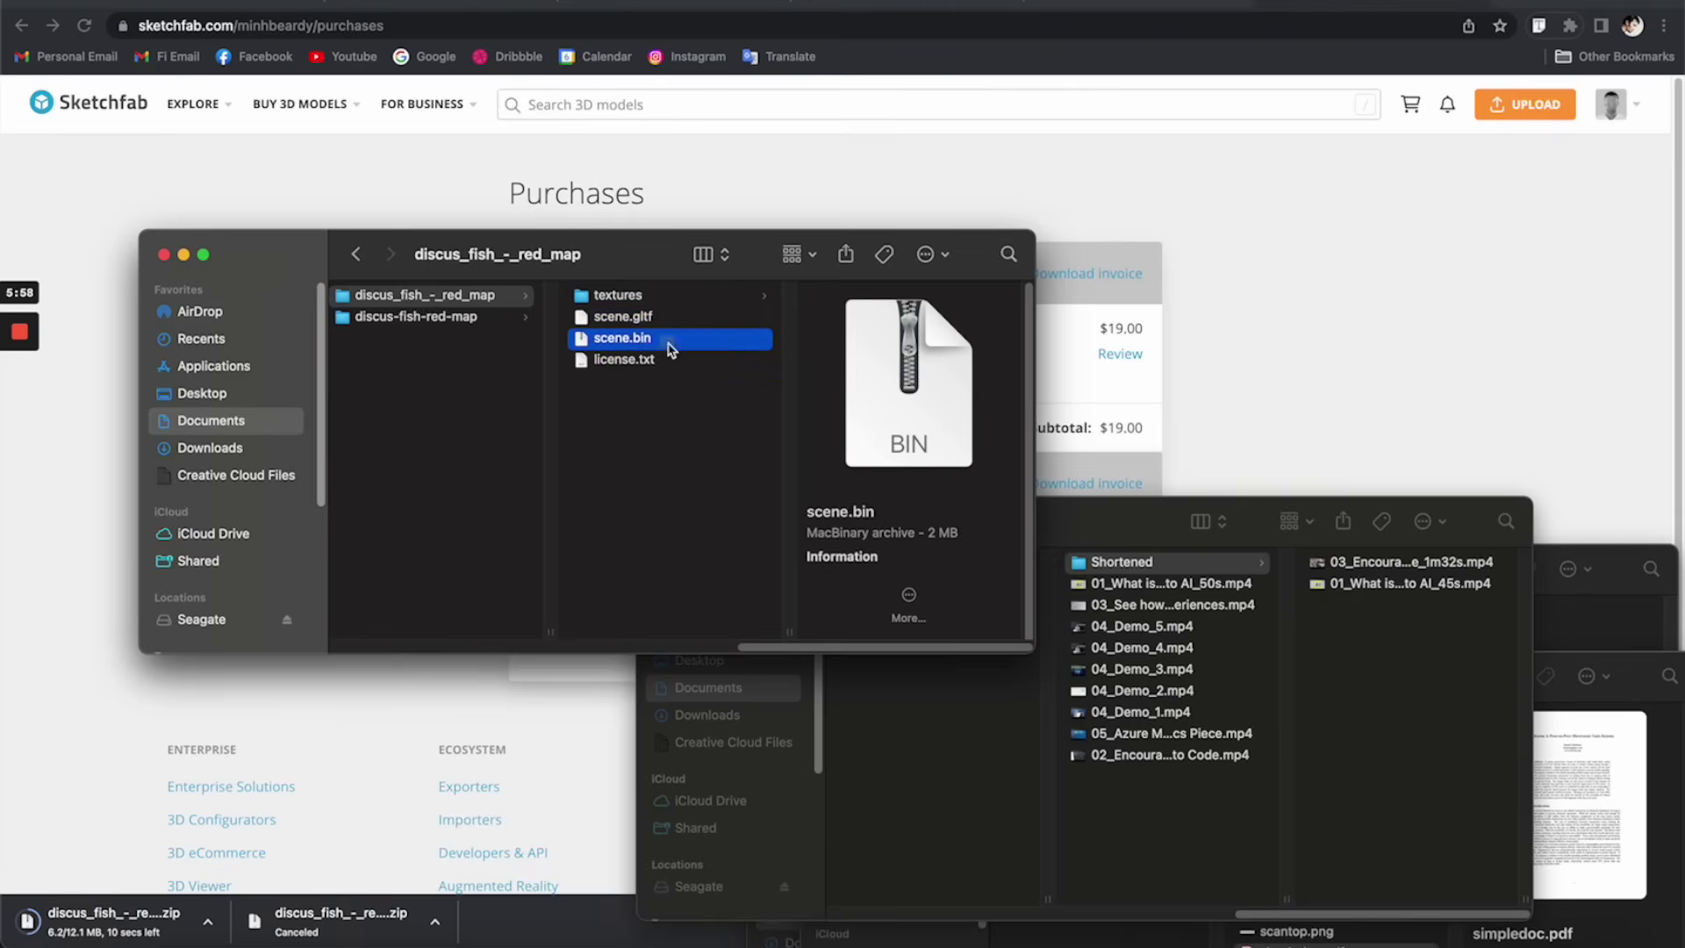
left_click(694, 298)
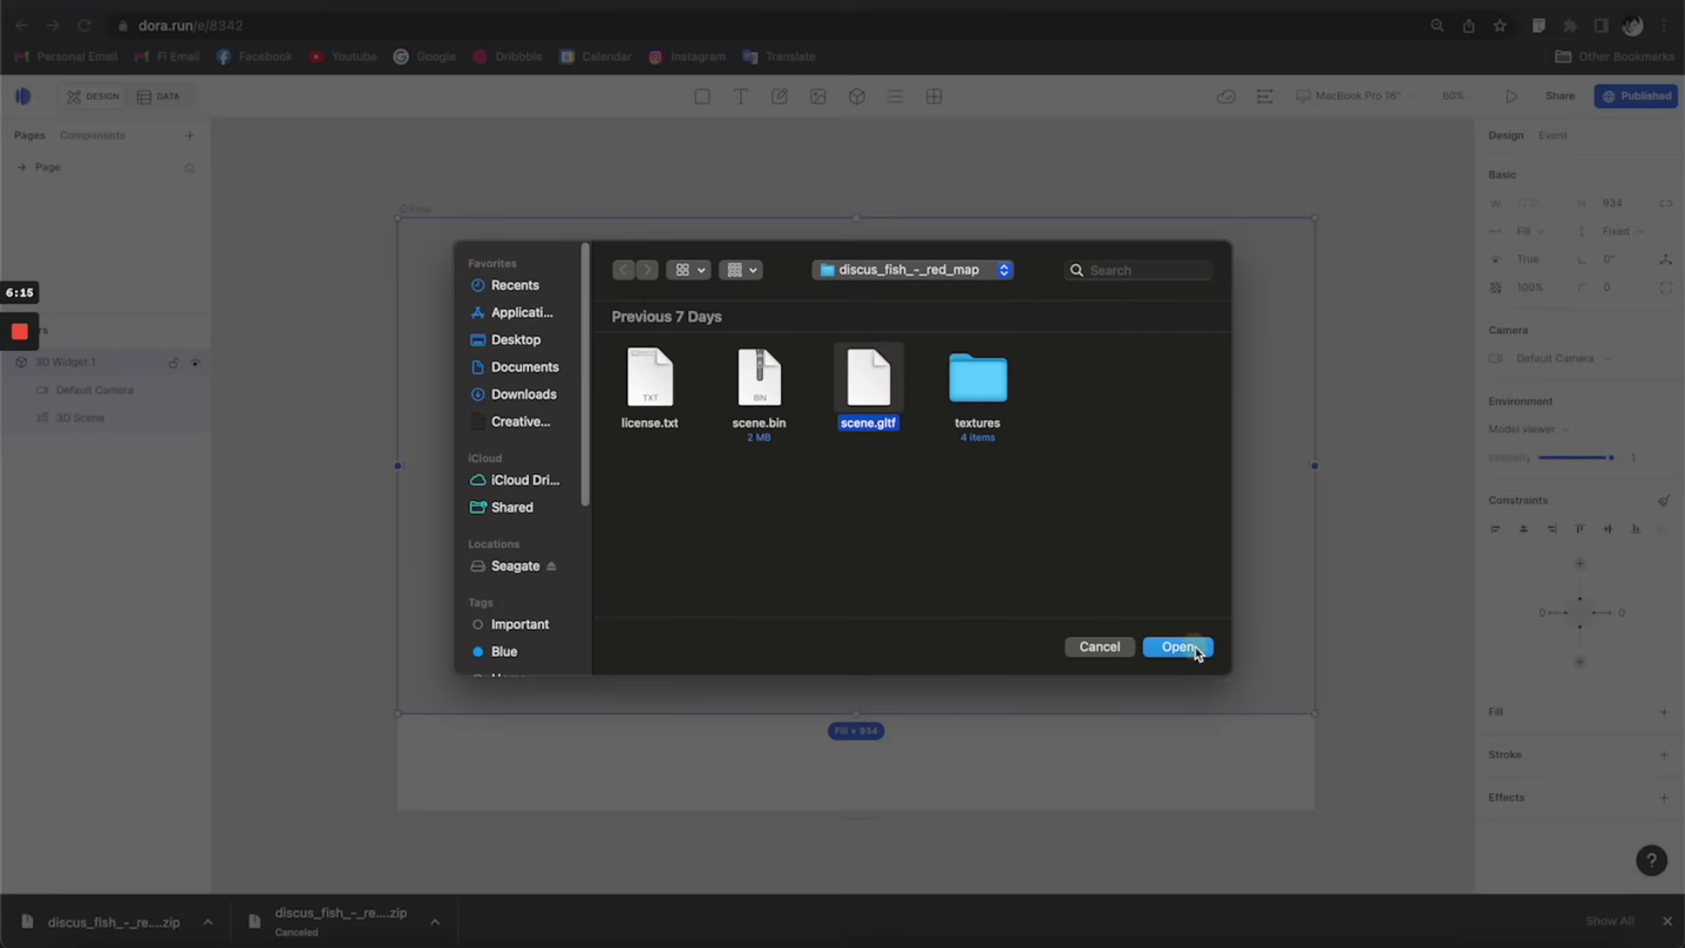
left_click(1180, 647)
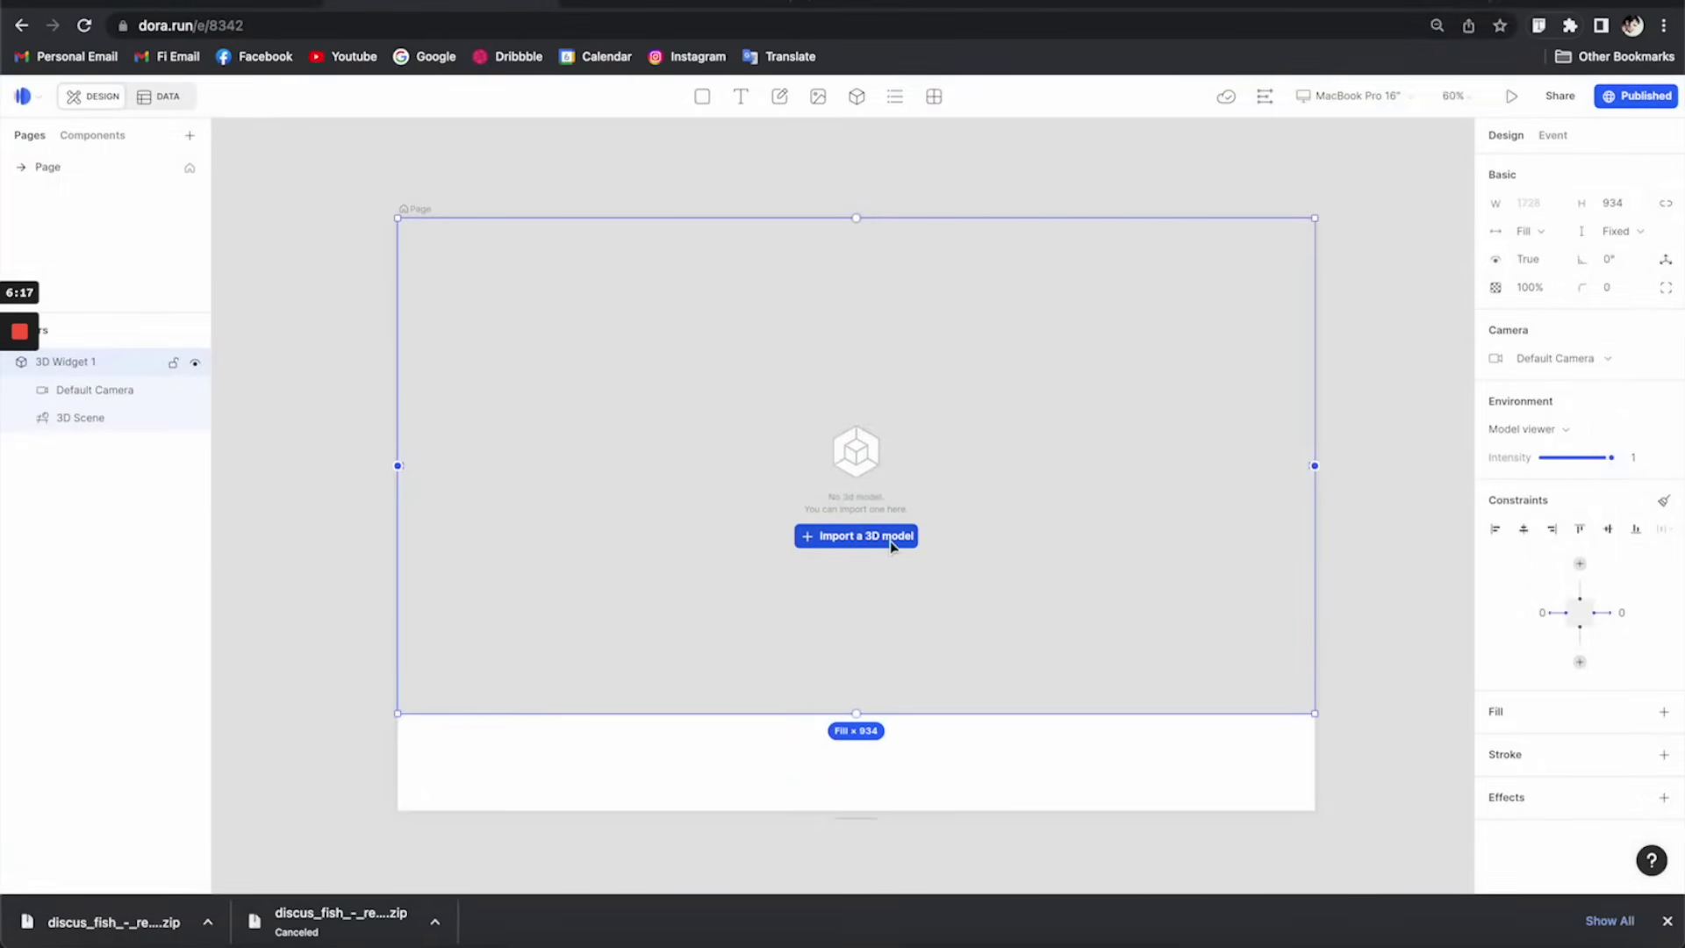
- Select the textures folder, scene.gltf and scene.bin in Finder and convert them to a GLB file at sbtron.github.io/makeglb
left_click(85, 940)
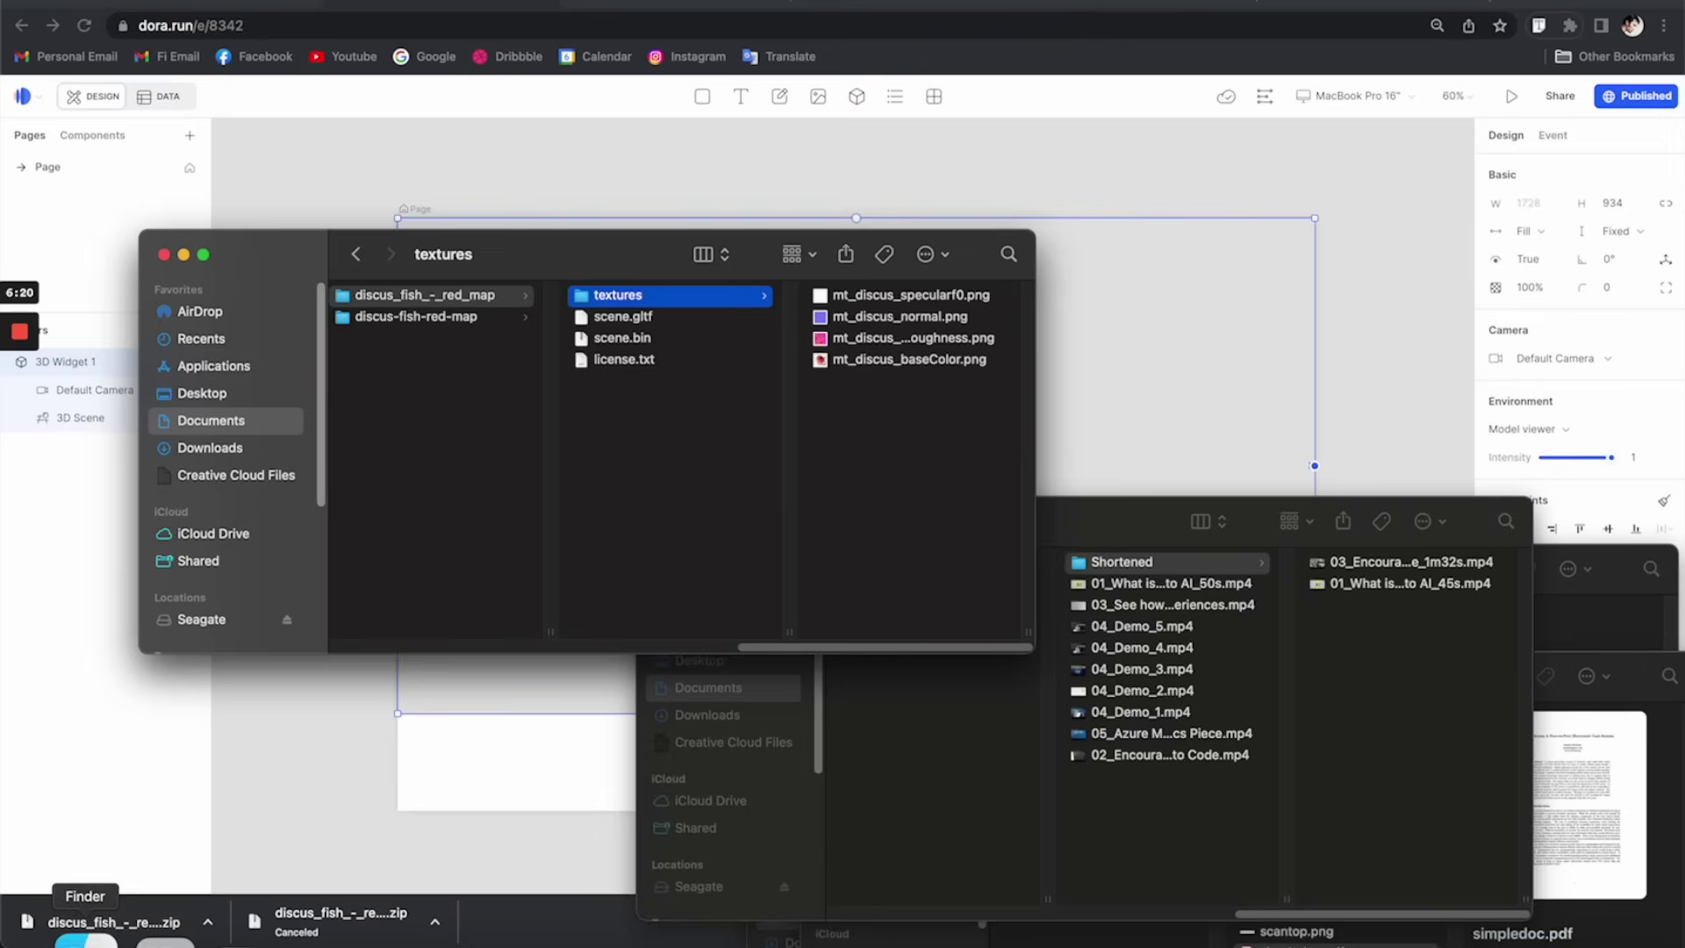
left_click(625, 317)
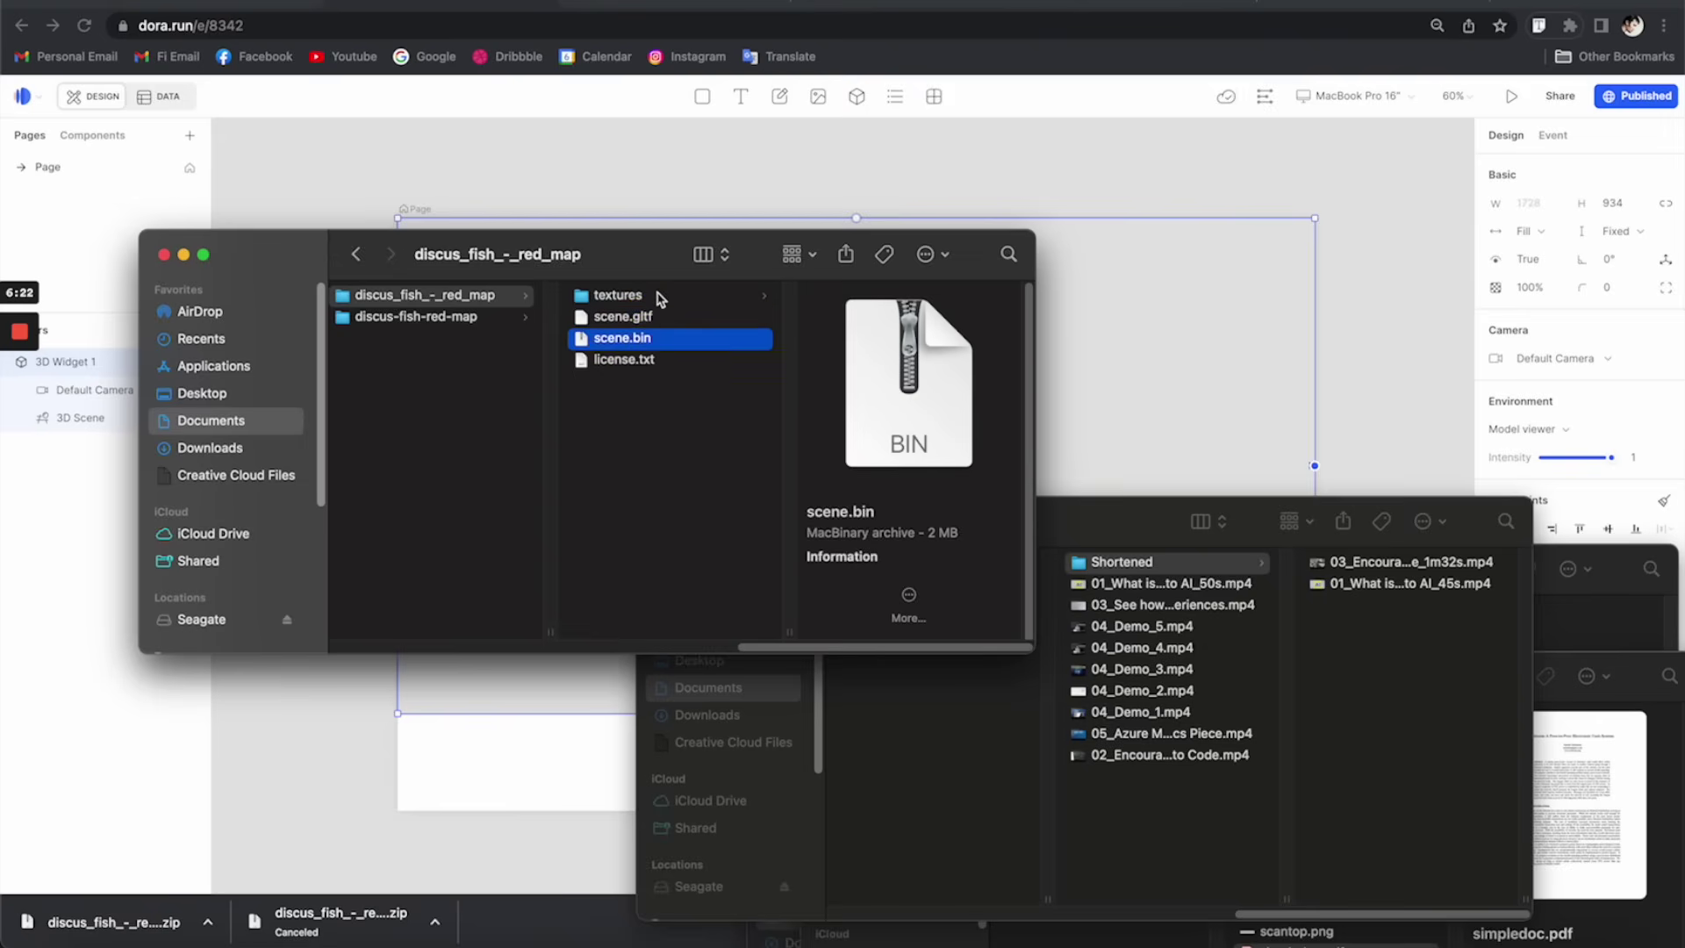
left_click(660, 298)
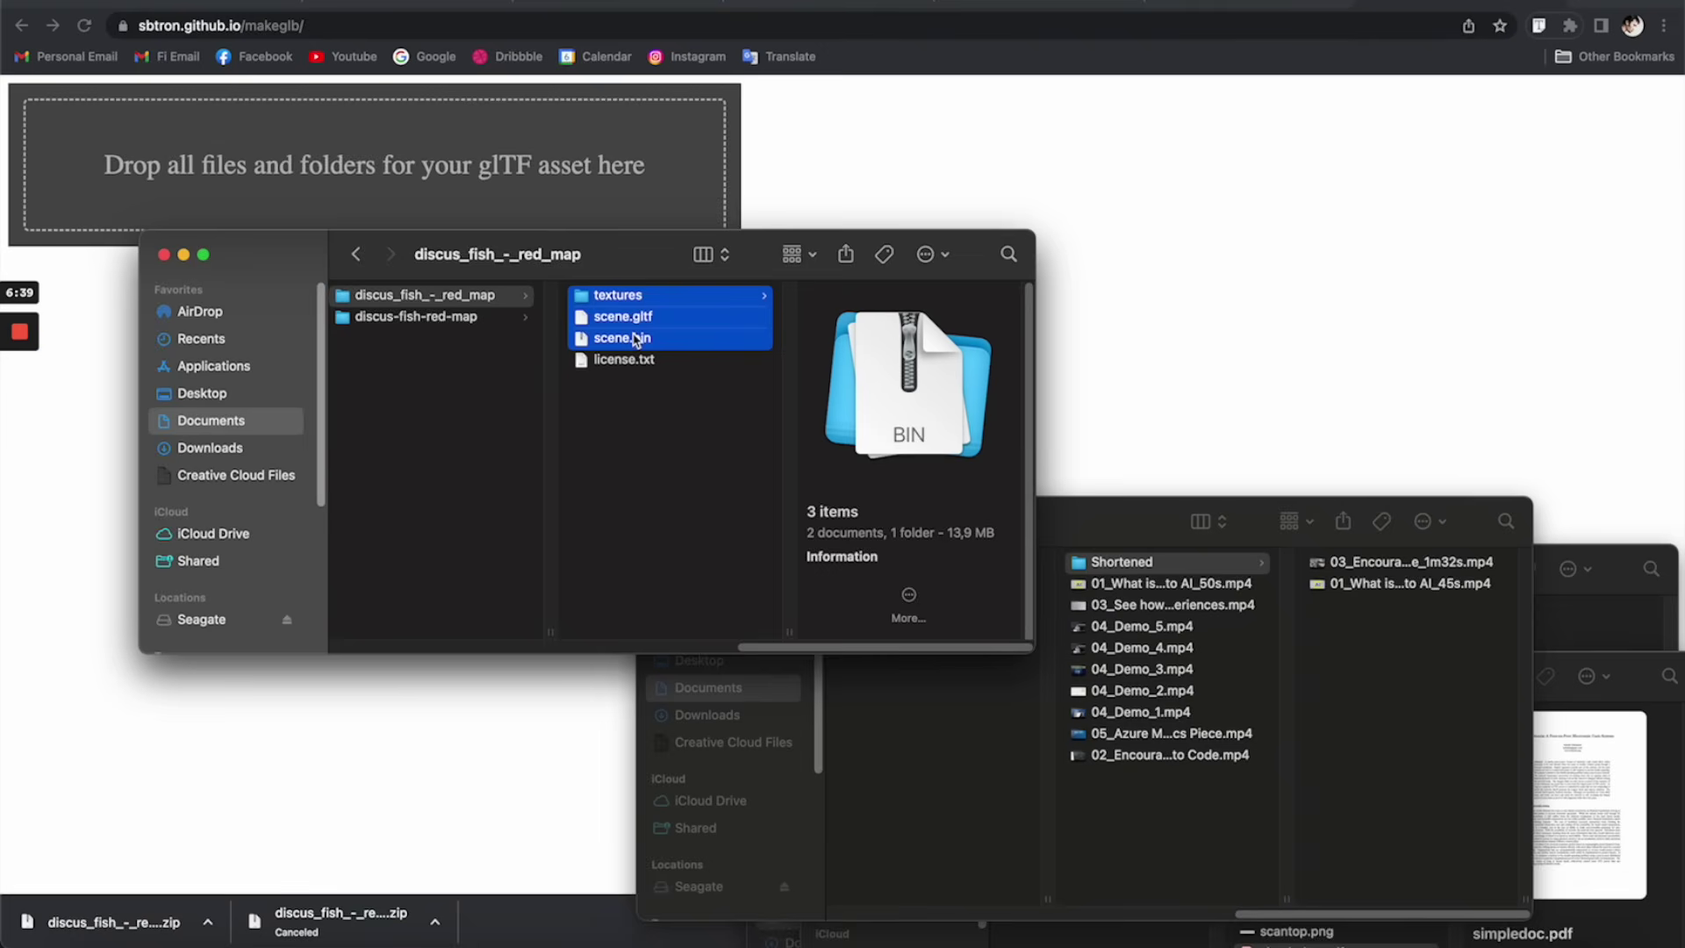
left_click(210, 17)
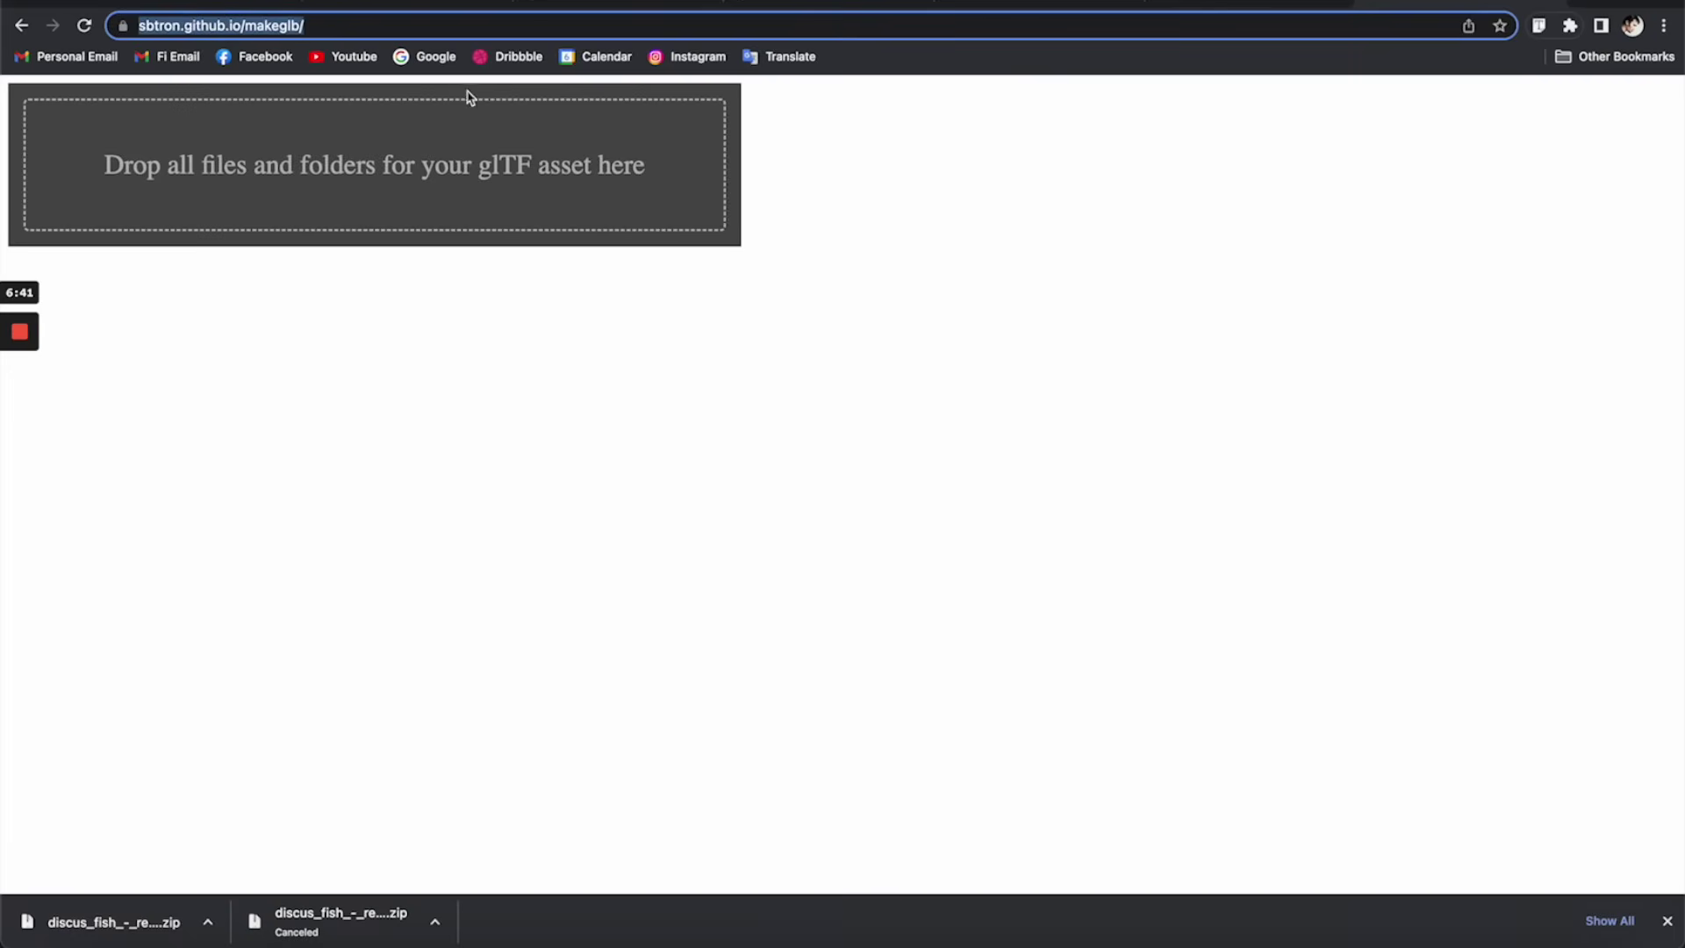
key("super+Tab")
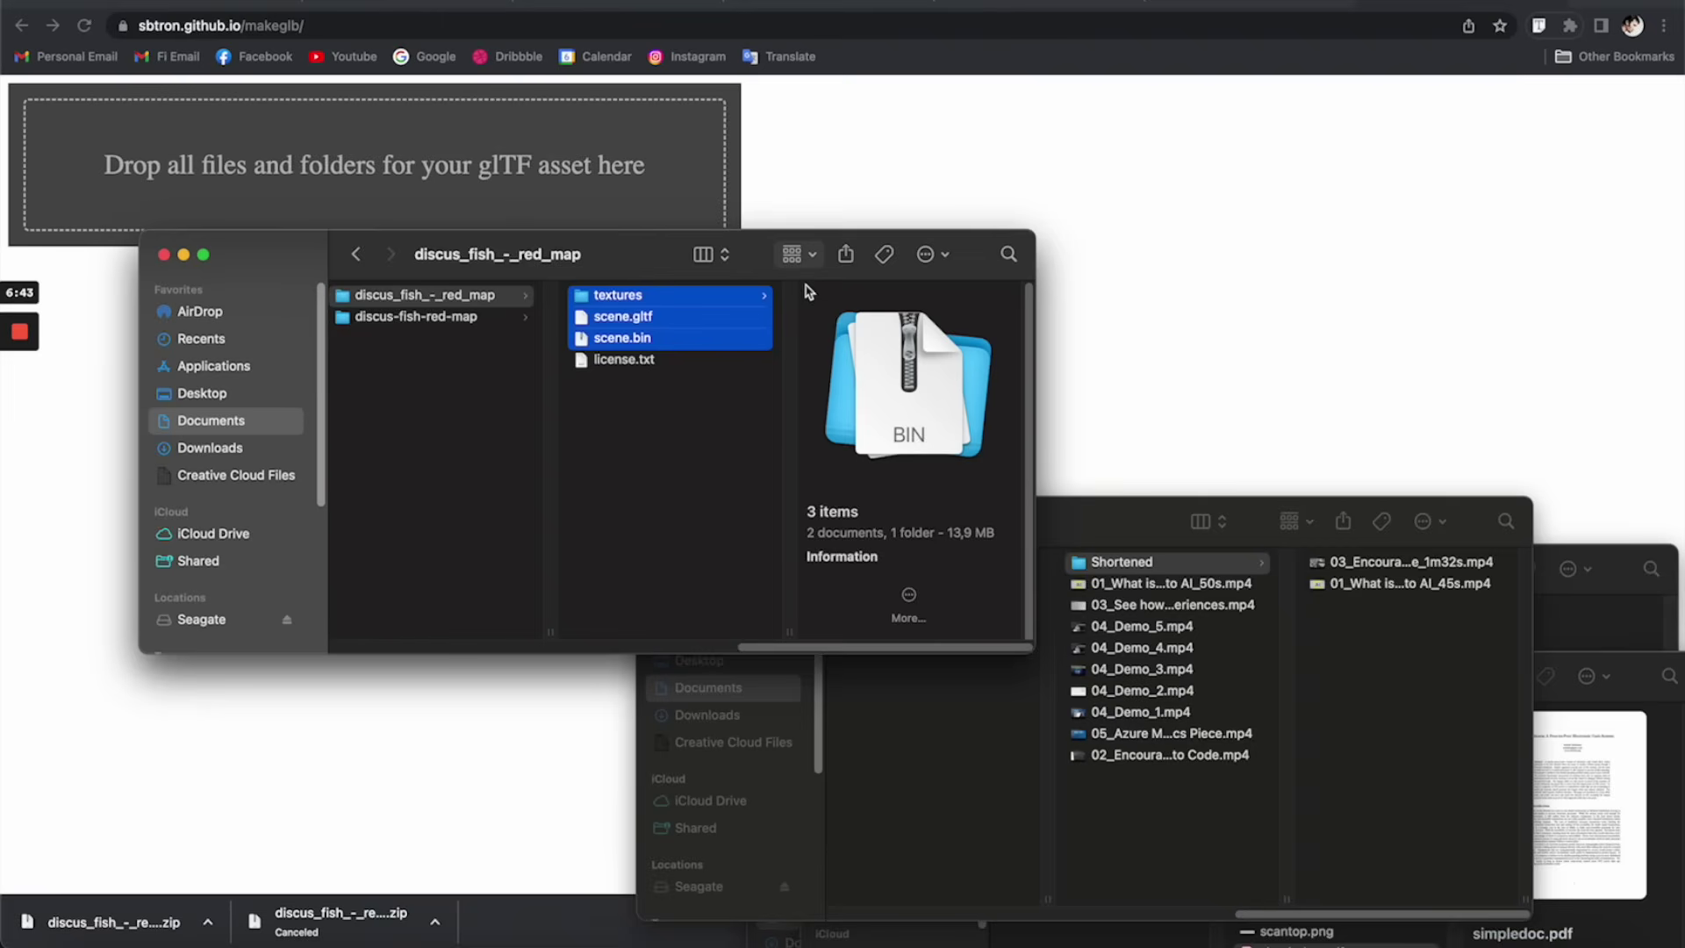
key("super+Tab")
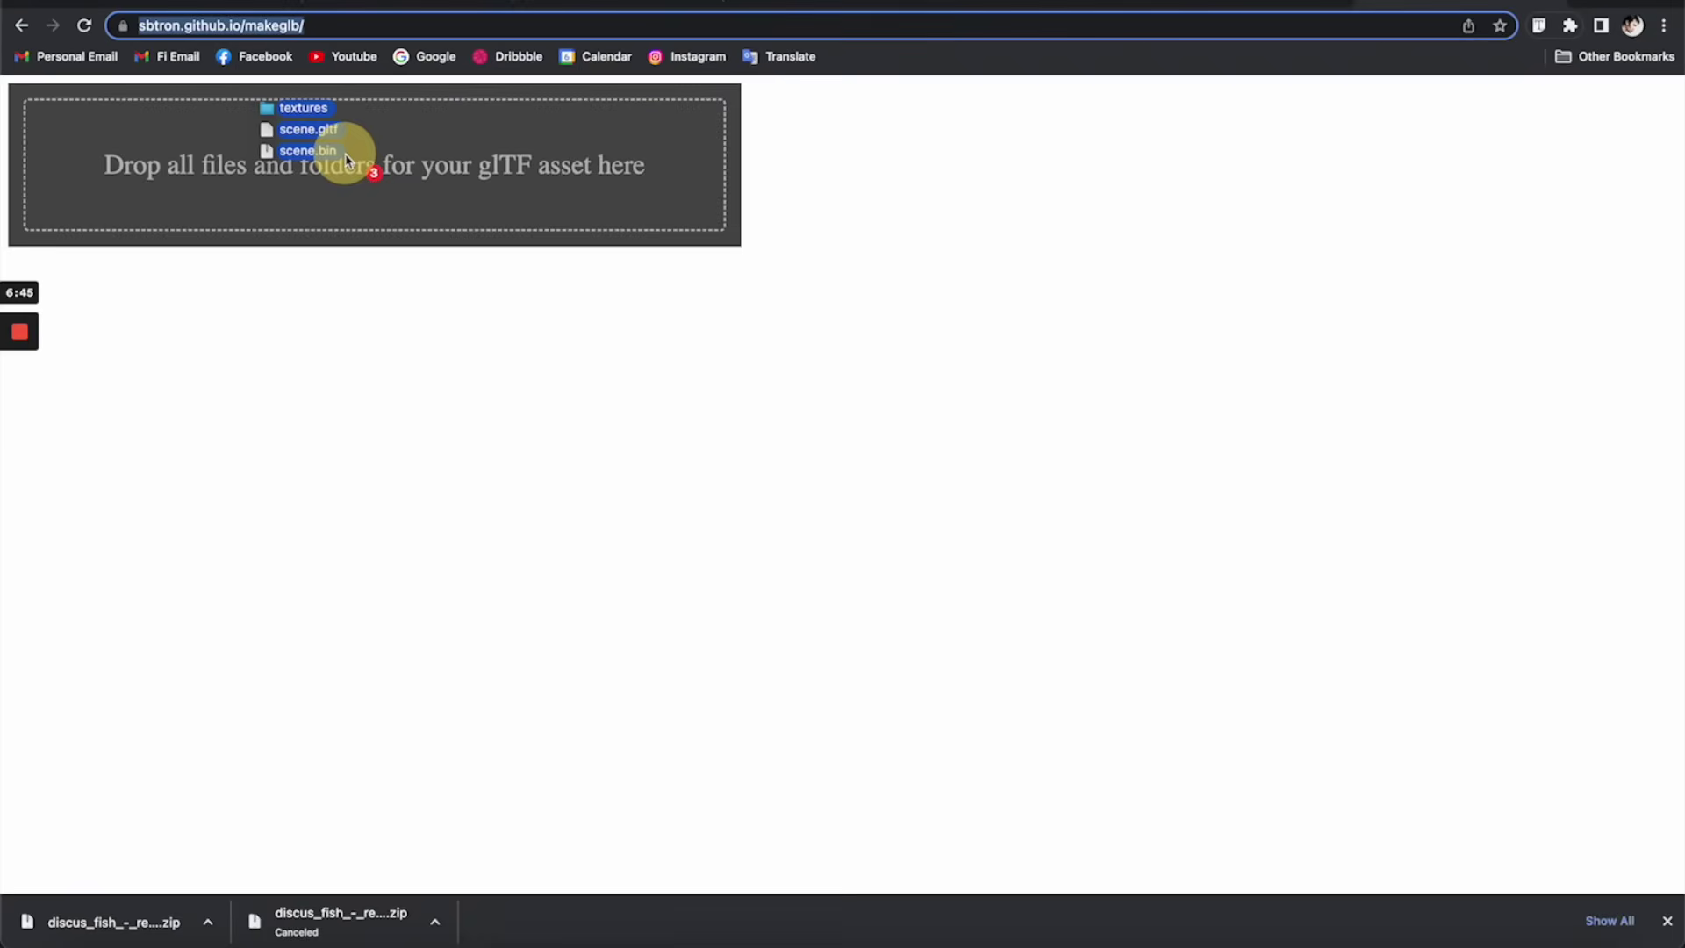
left_click_drag(418, 166, 432, 163)
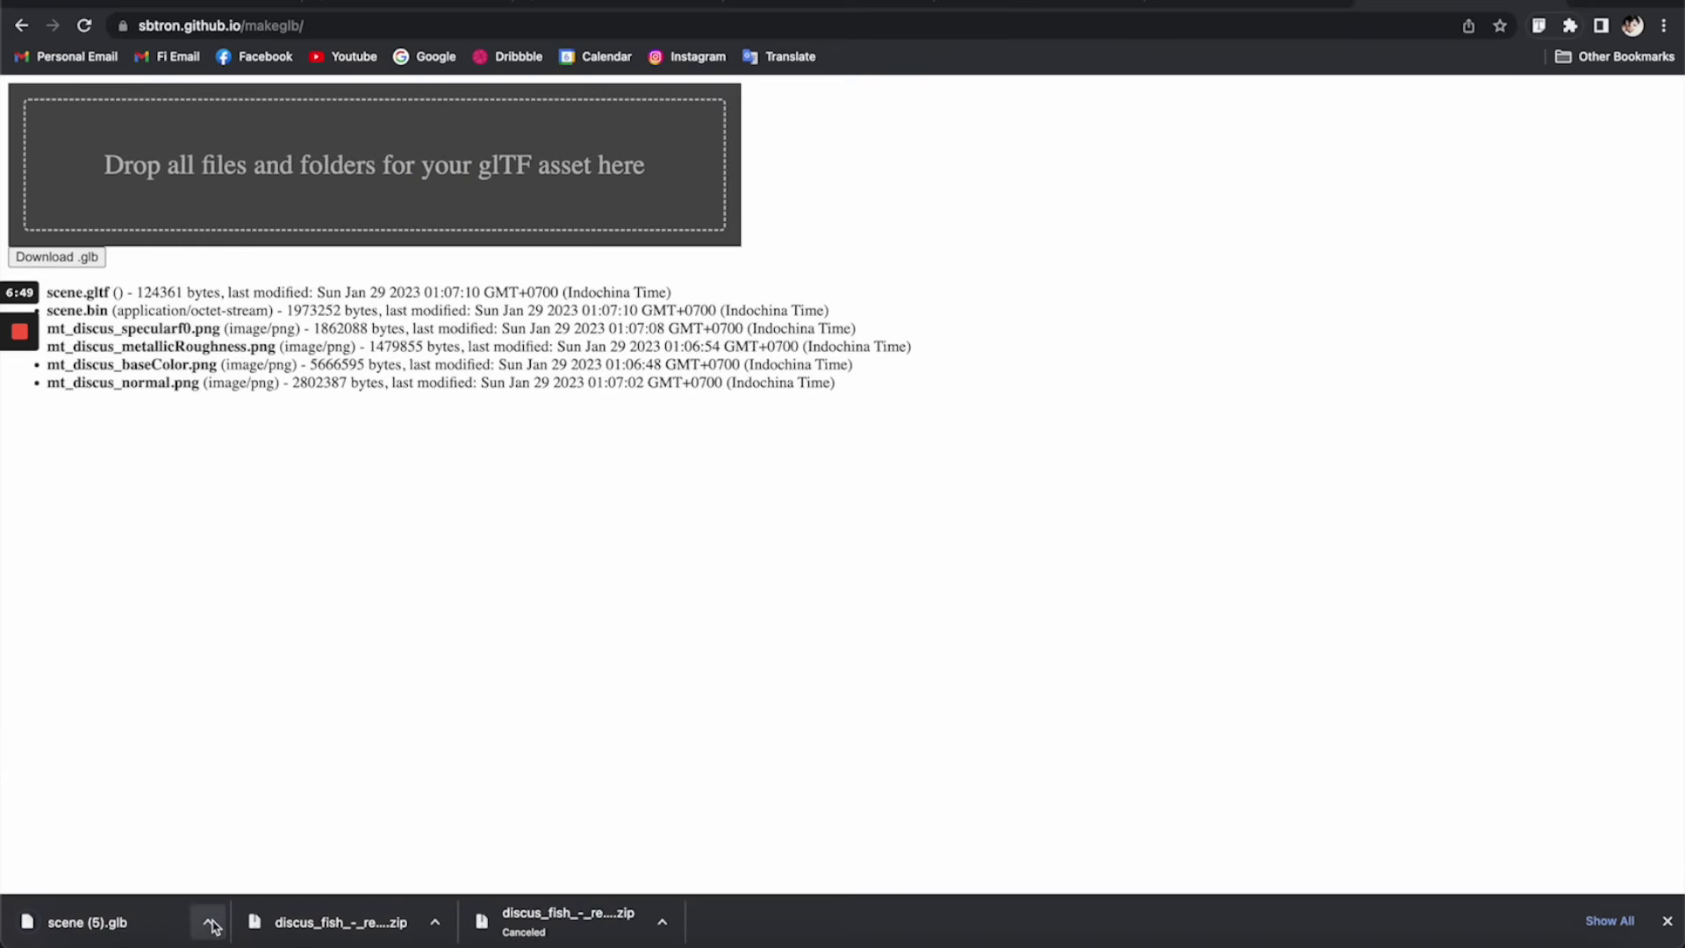
- Reveal the converted scene (5).glb in the Downloads folder and rename it MrFish.glb
left_click(211, 924)
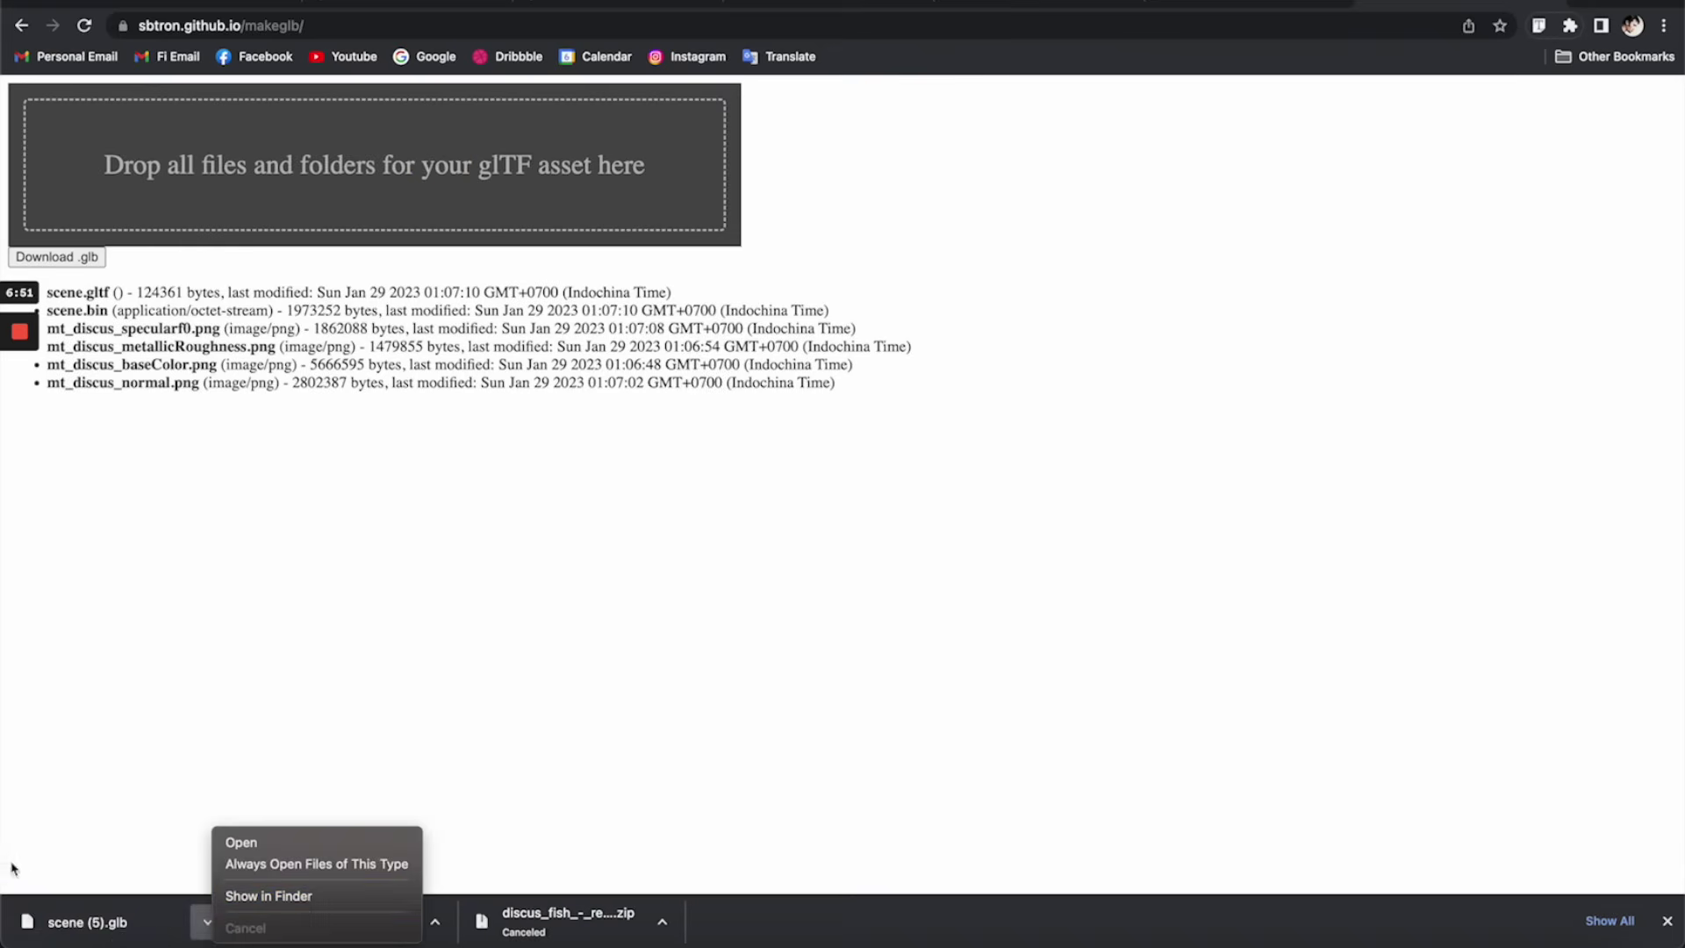
left_click(276, 894)
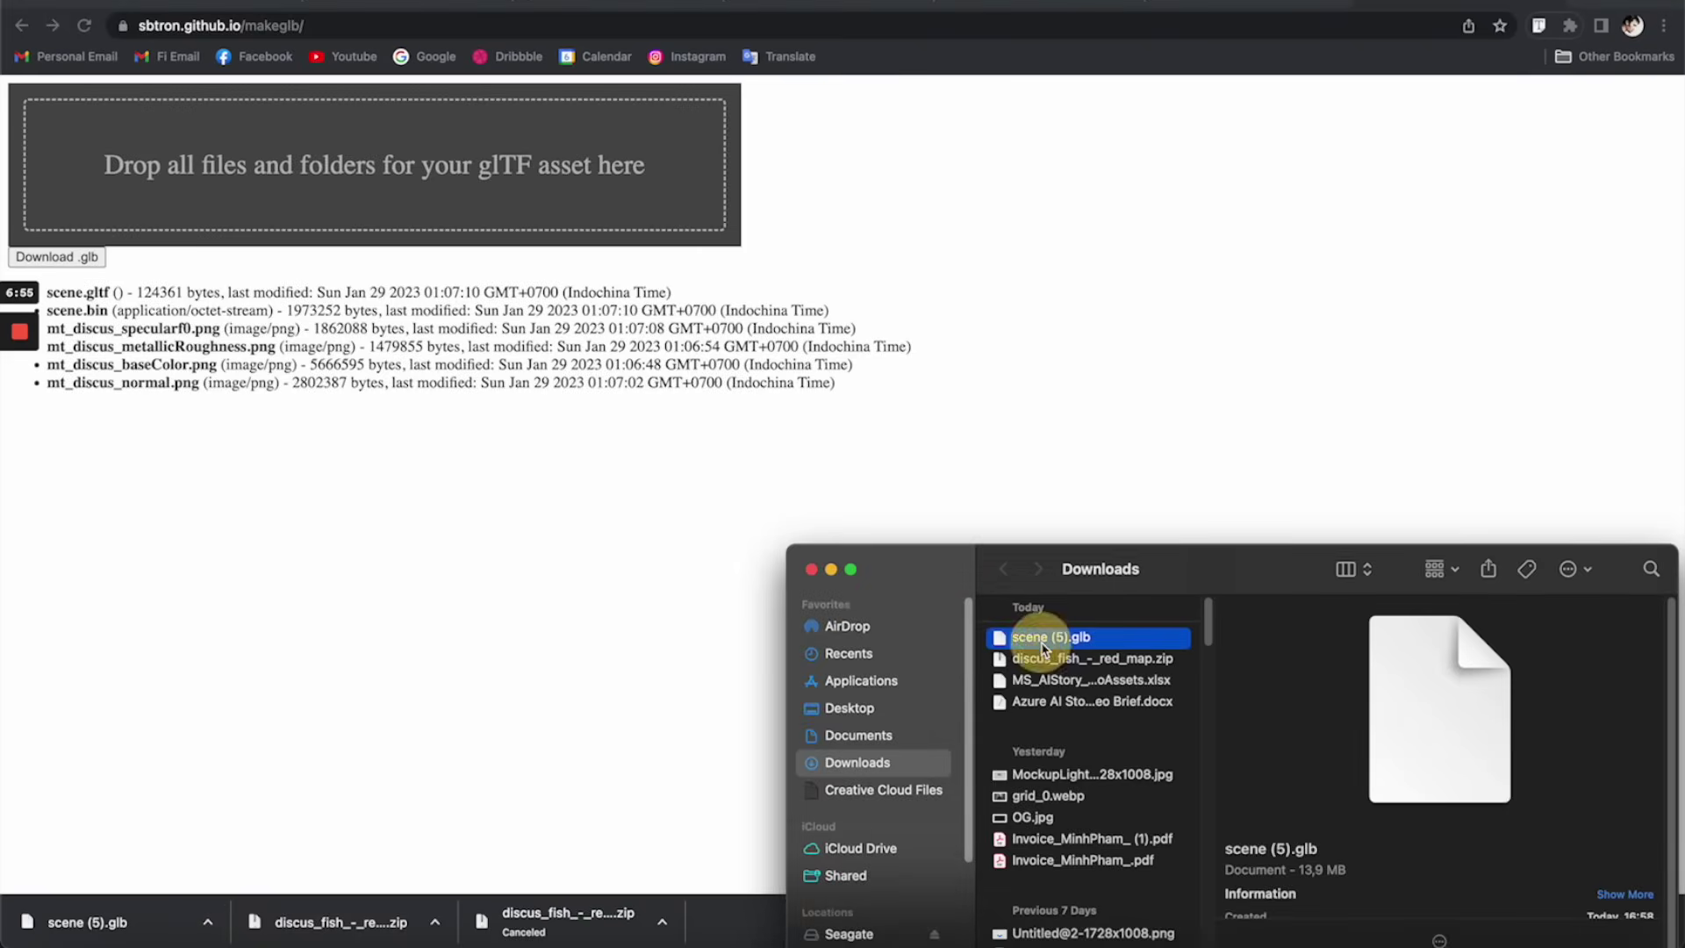
left_click_drag(1229, 569, 1050, 751)
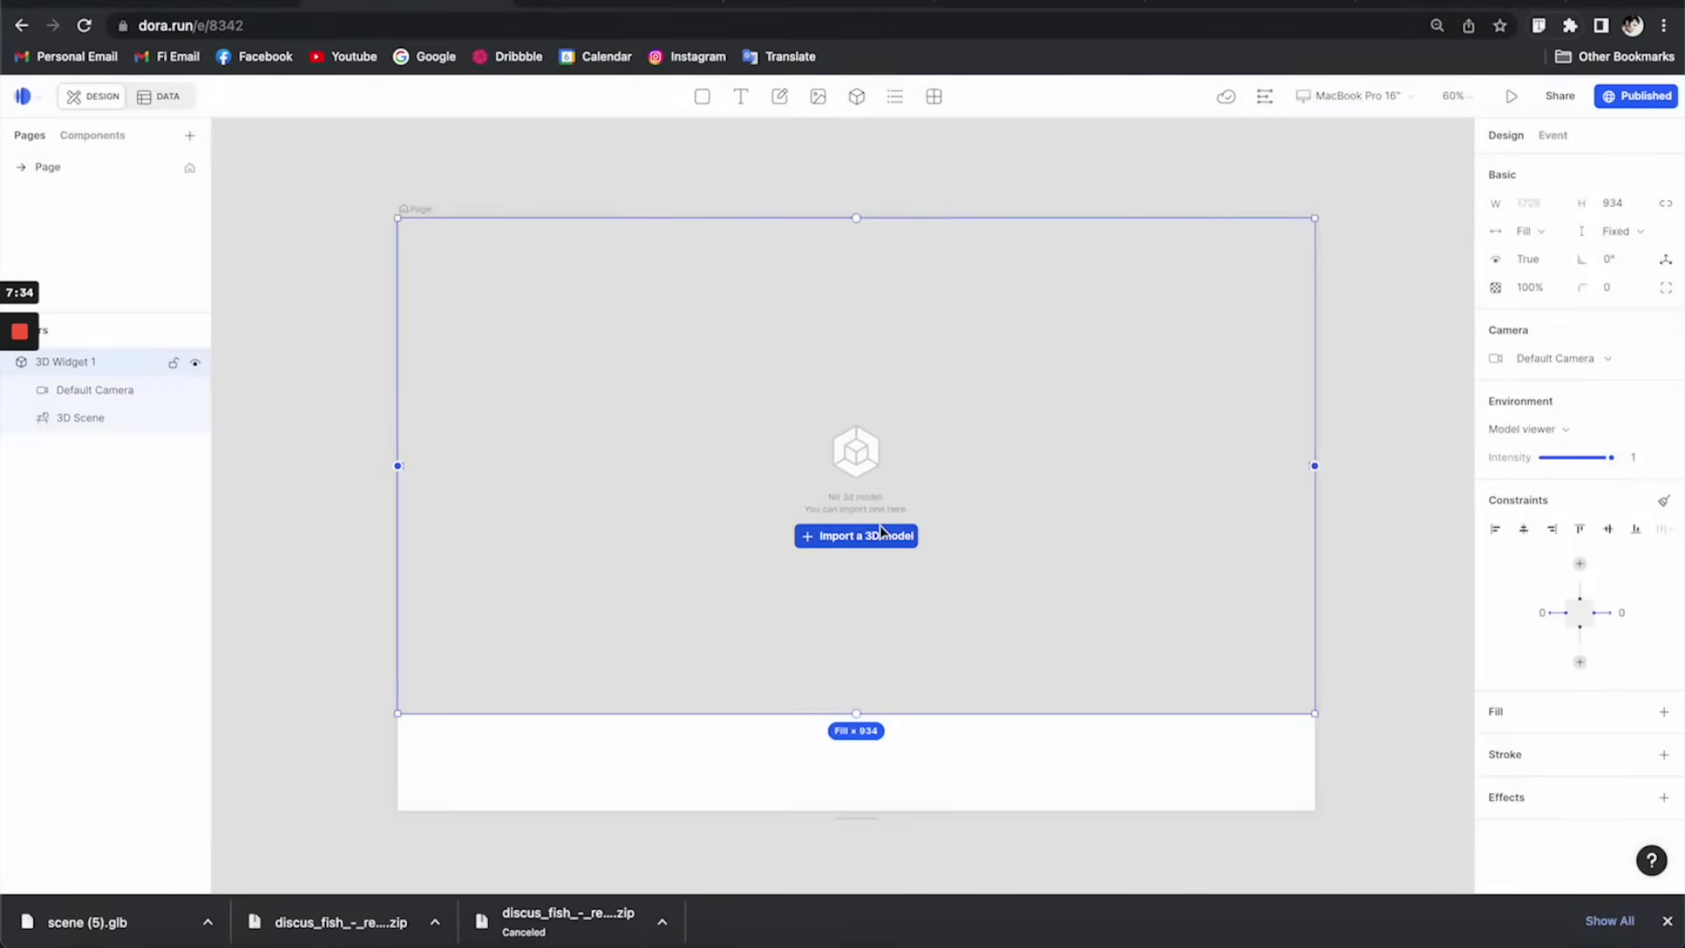
- Import MrFish.glb from the Downloads folder into Dora's 3D widget
left_click(882, 532)
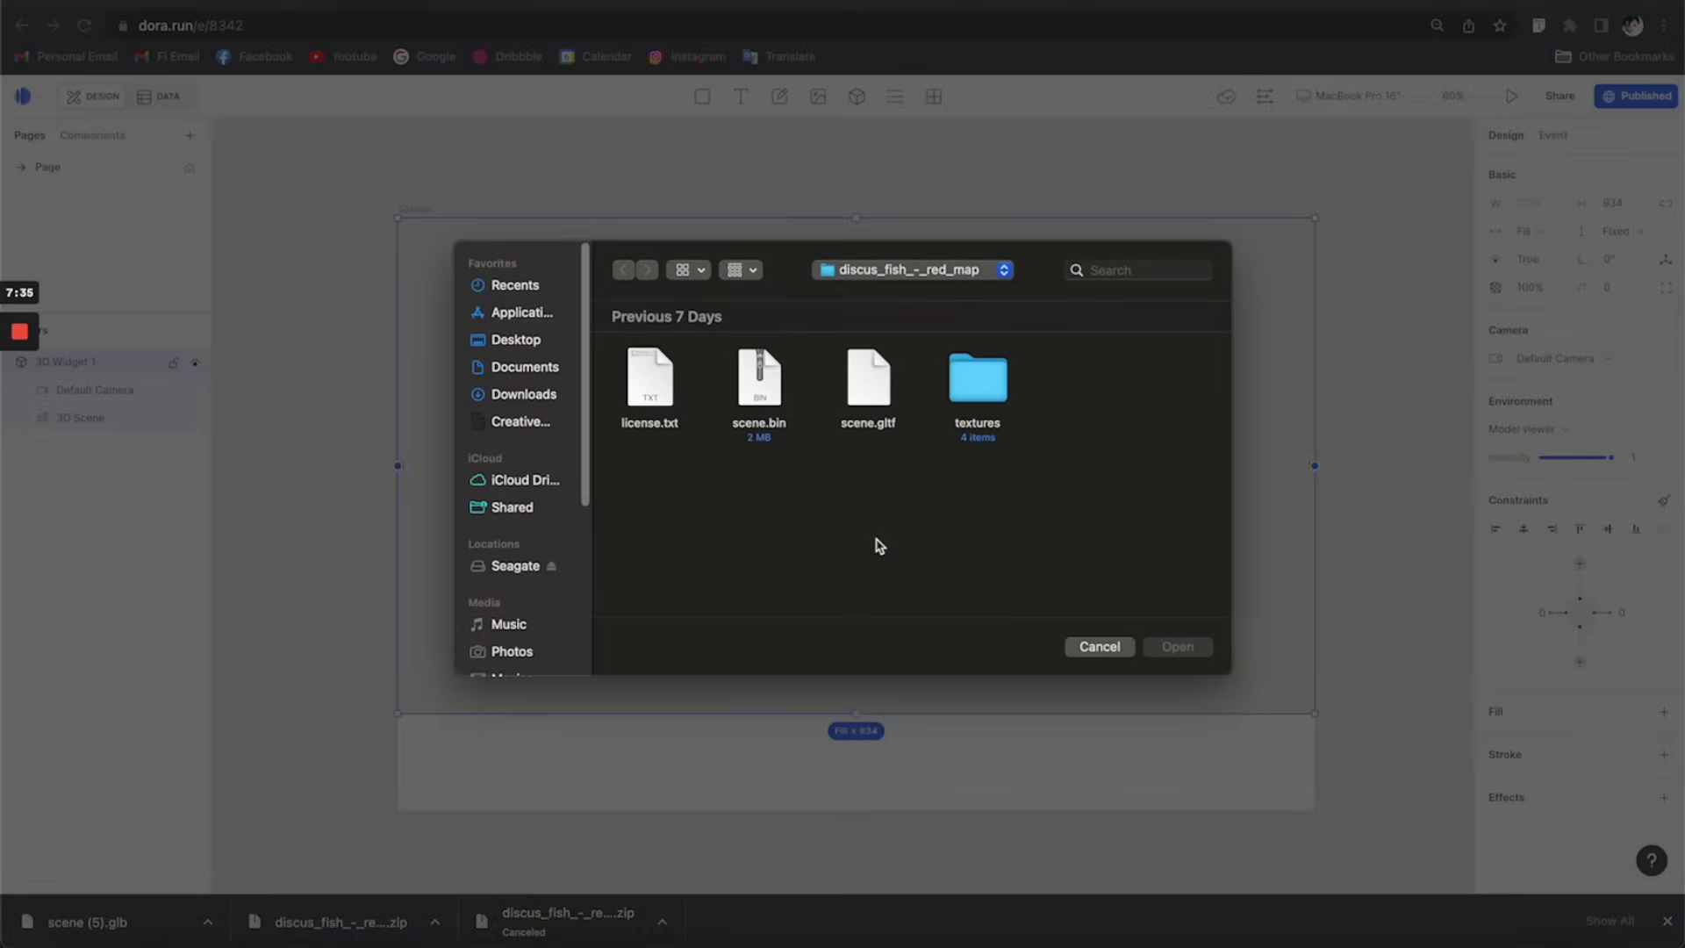
left_click(497, 340)
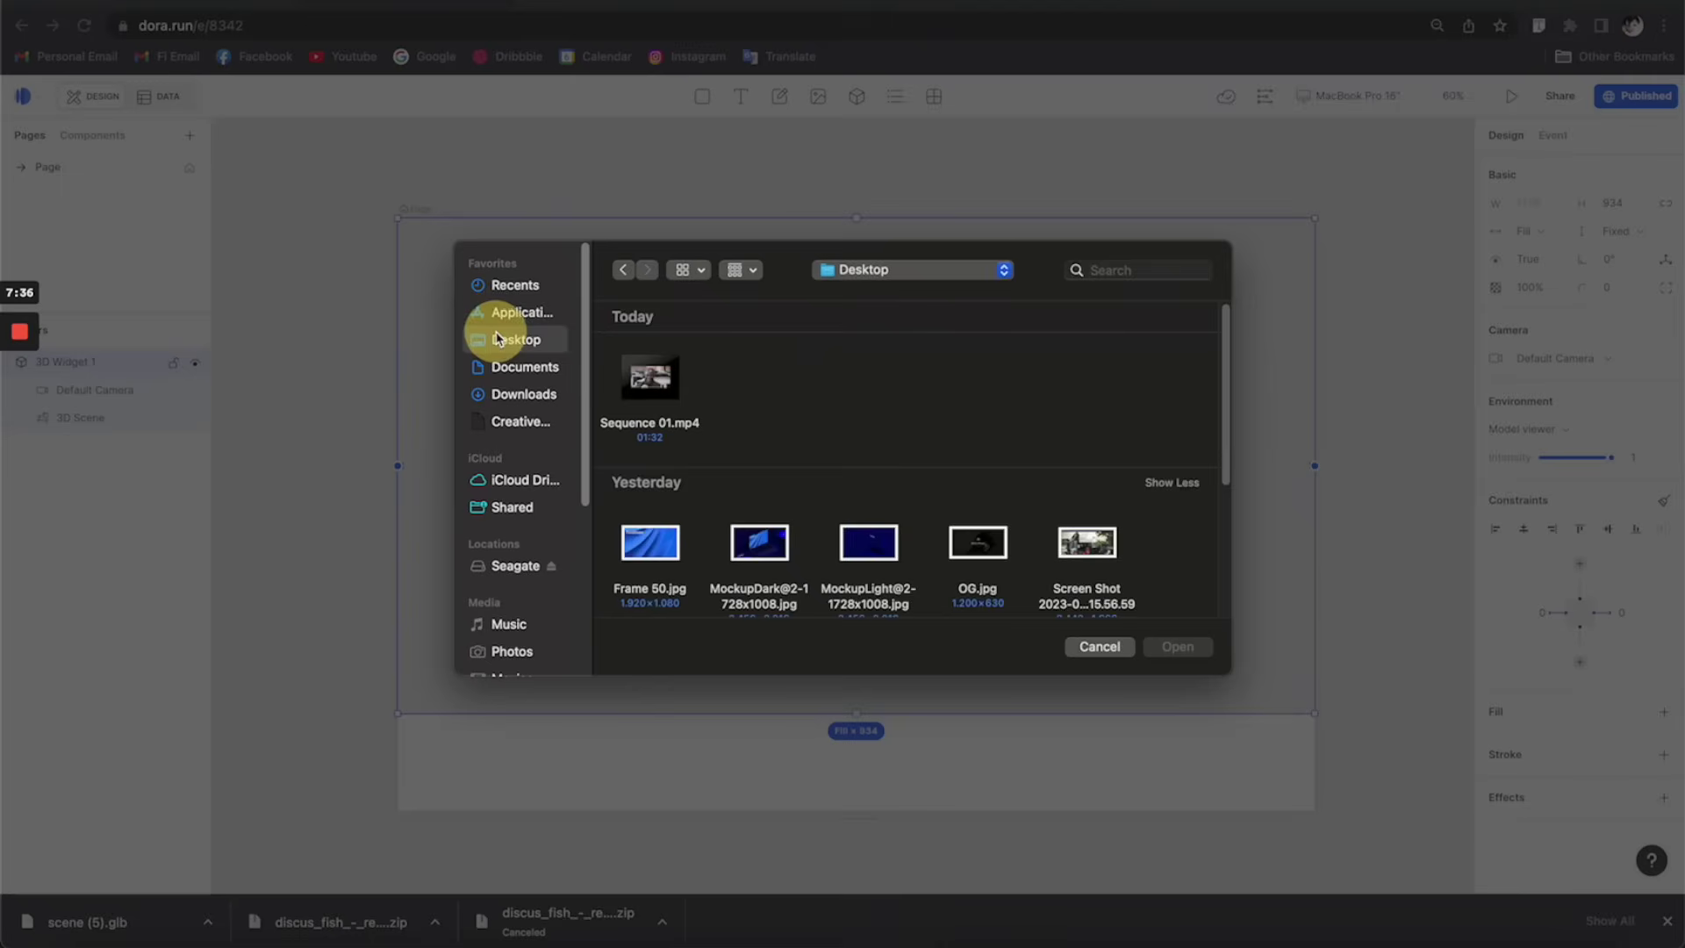
left_click(520, 401)
scroll(929, 474, "down", 2)
scroll(932, 466, "up", 2)
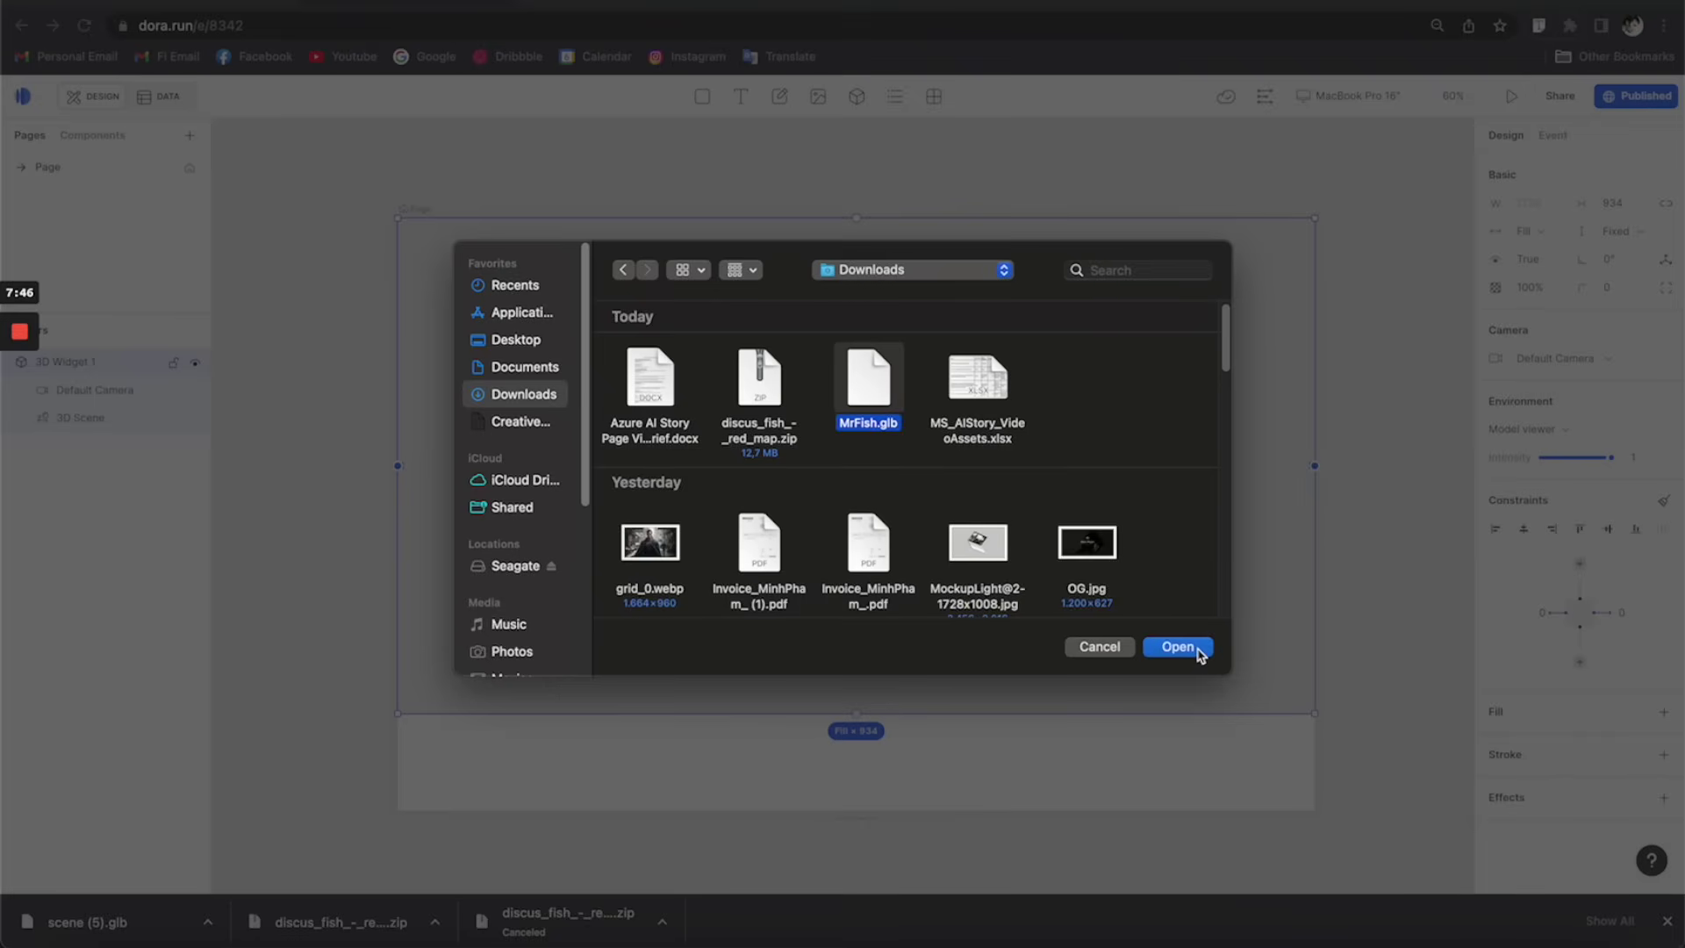
left_click(1177, 647)
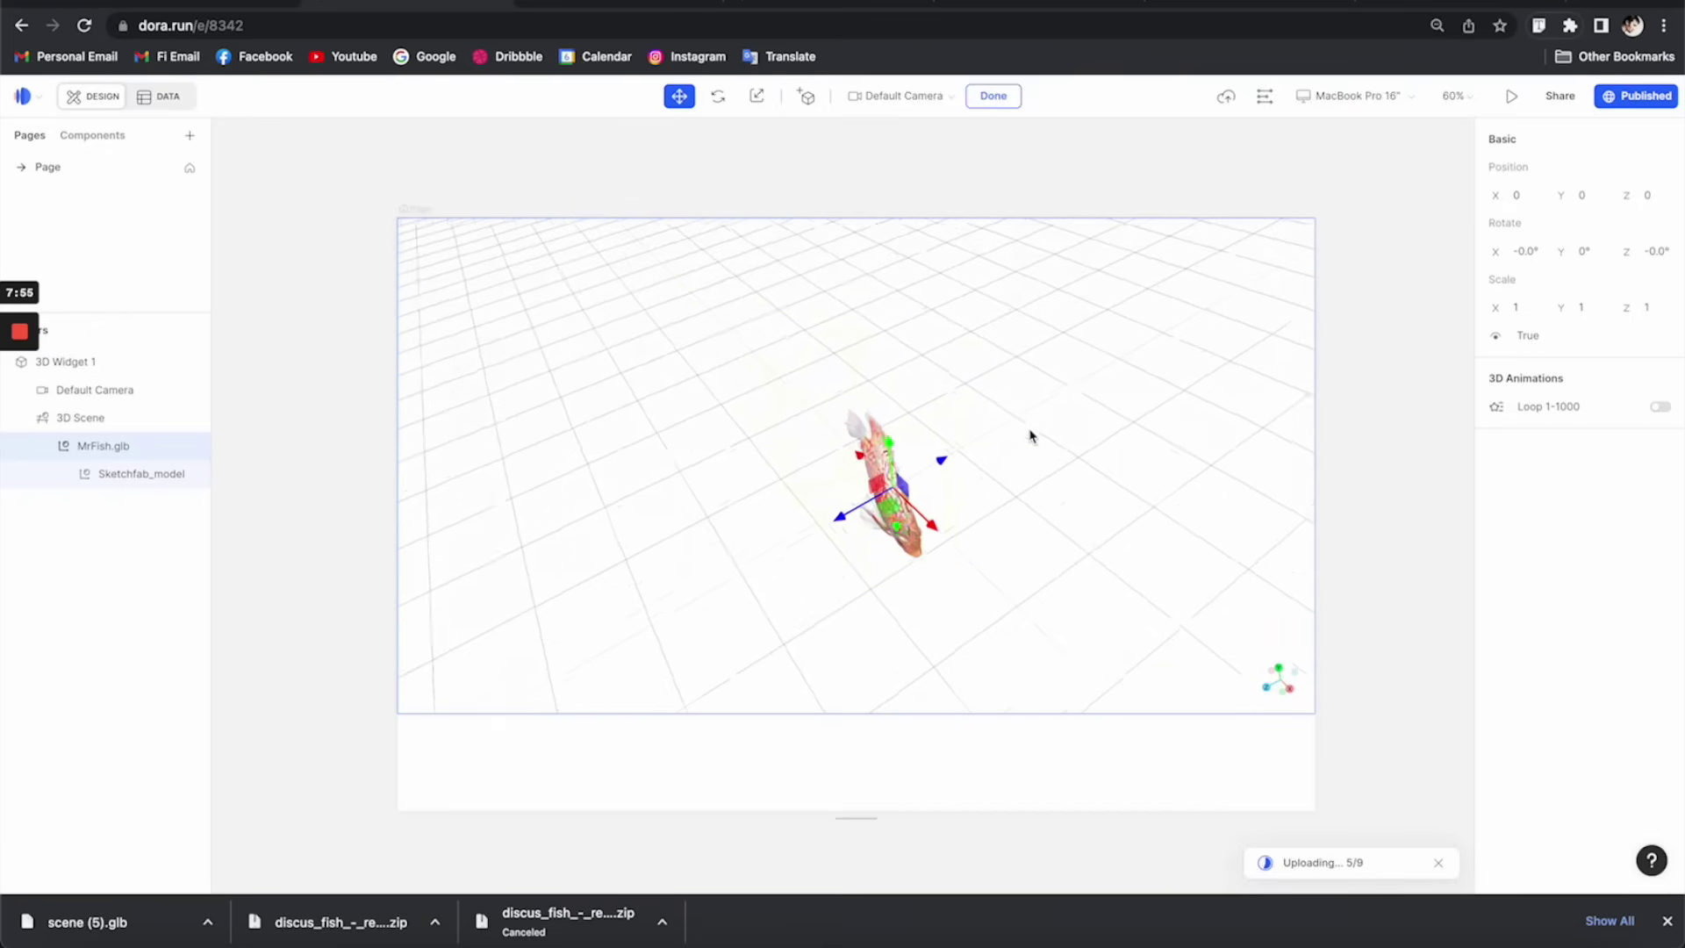
- Orbit the 3D scene to a level, angled front view of the fish and leave 3D editing
left_click_drag(1092, 497, 1137, 407)
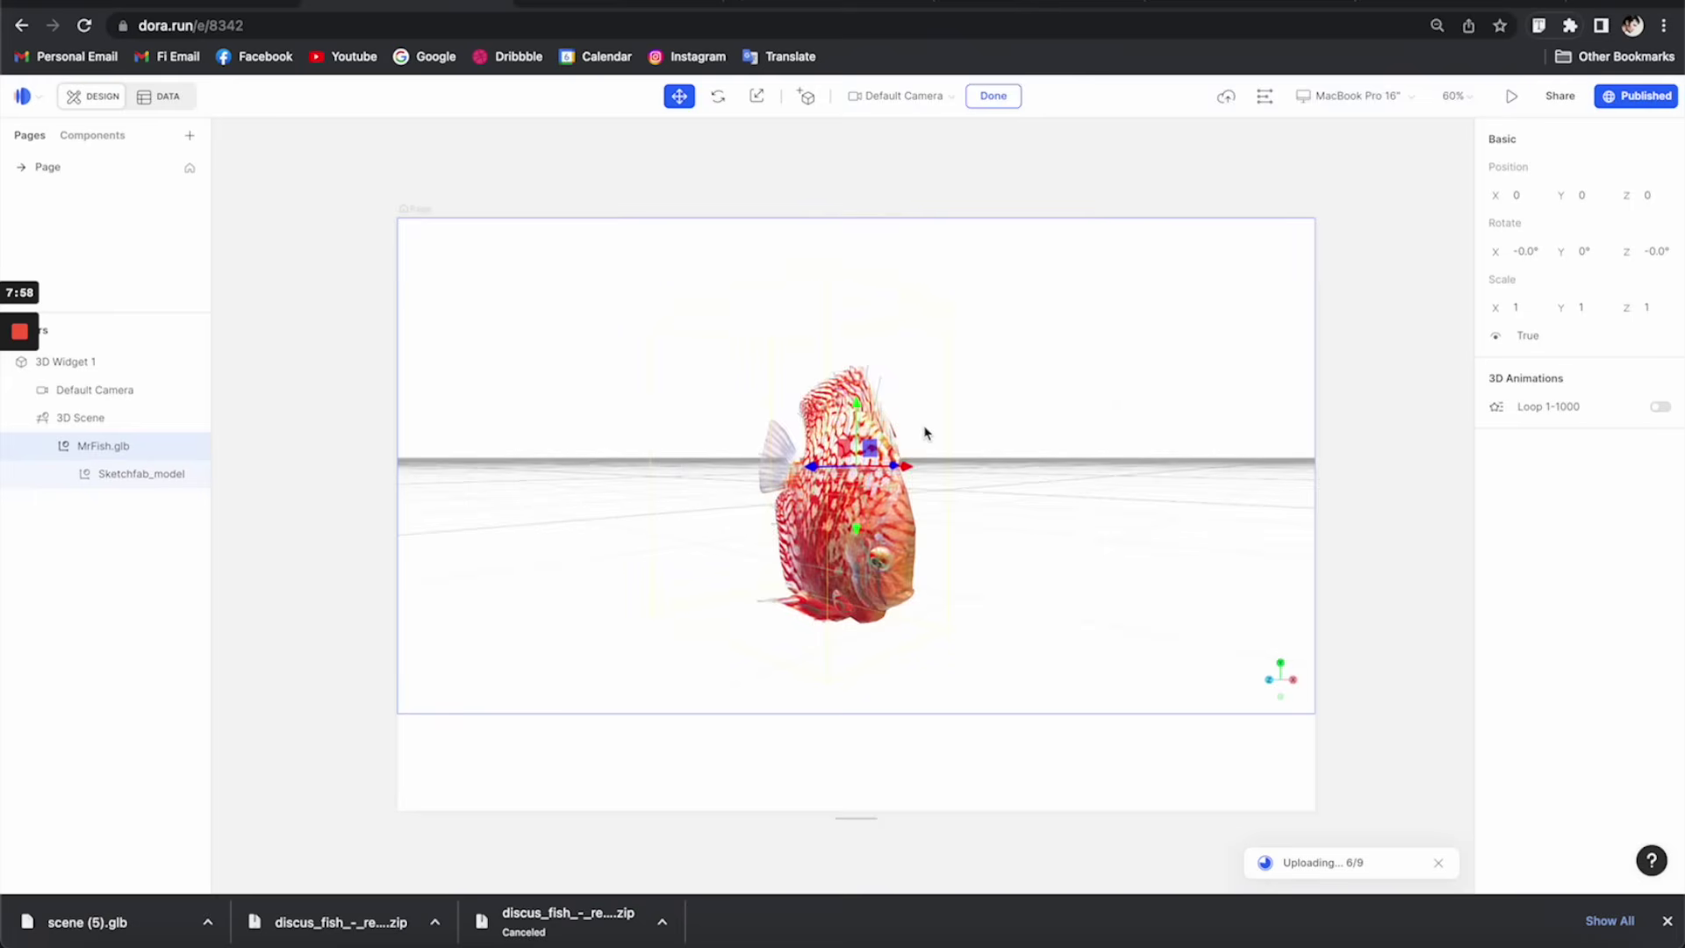
left_click_drag(1013, 599, 1326, 532)
left_click(1423, 511)
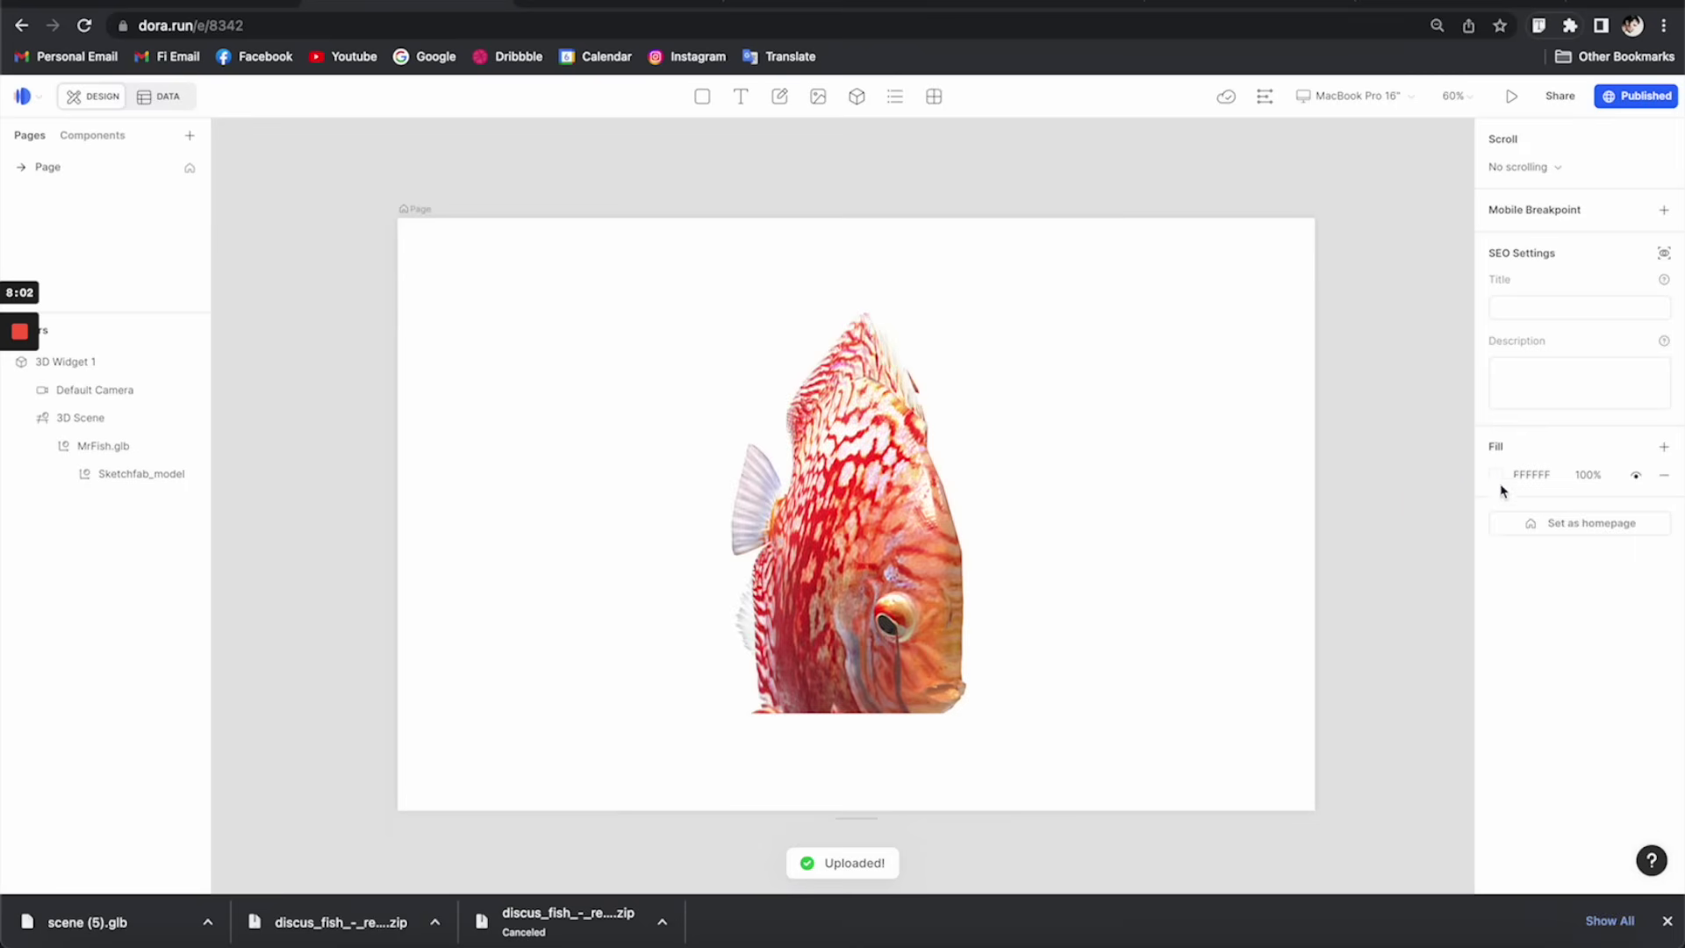
- Set the page's background fill to the blue 1C7BB7
left_click(1495, 475)
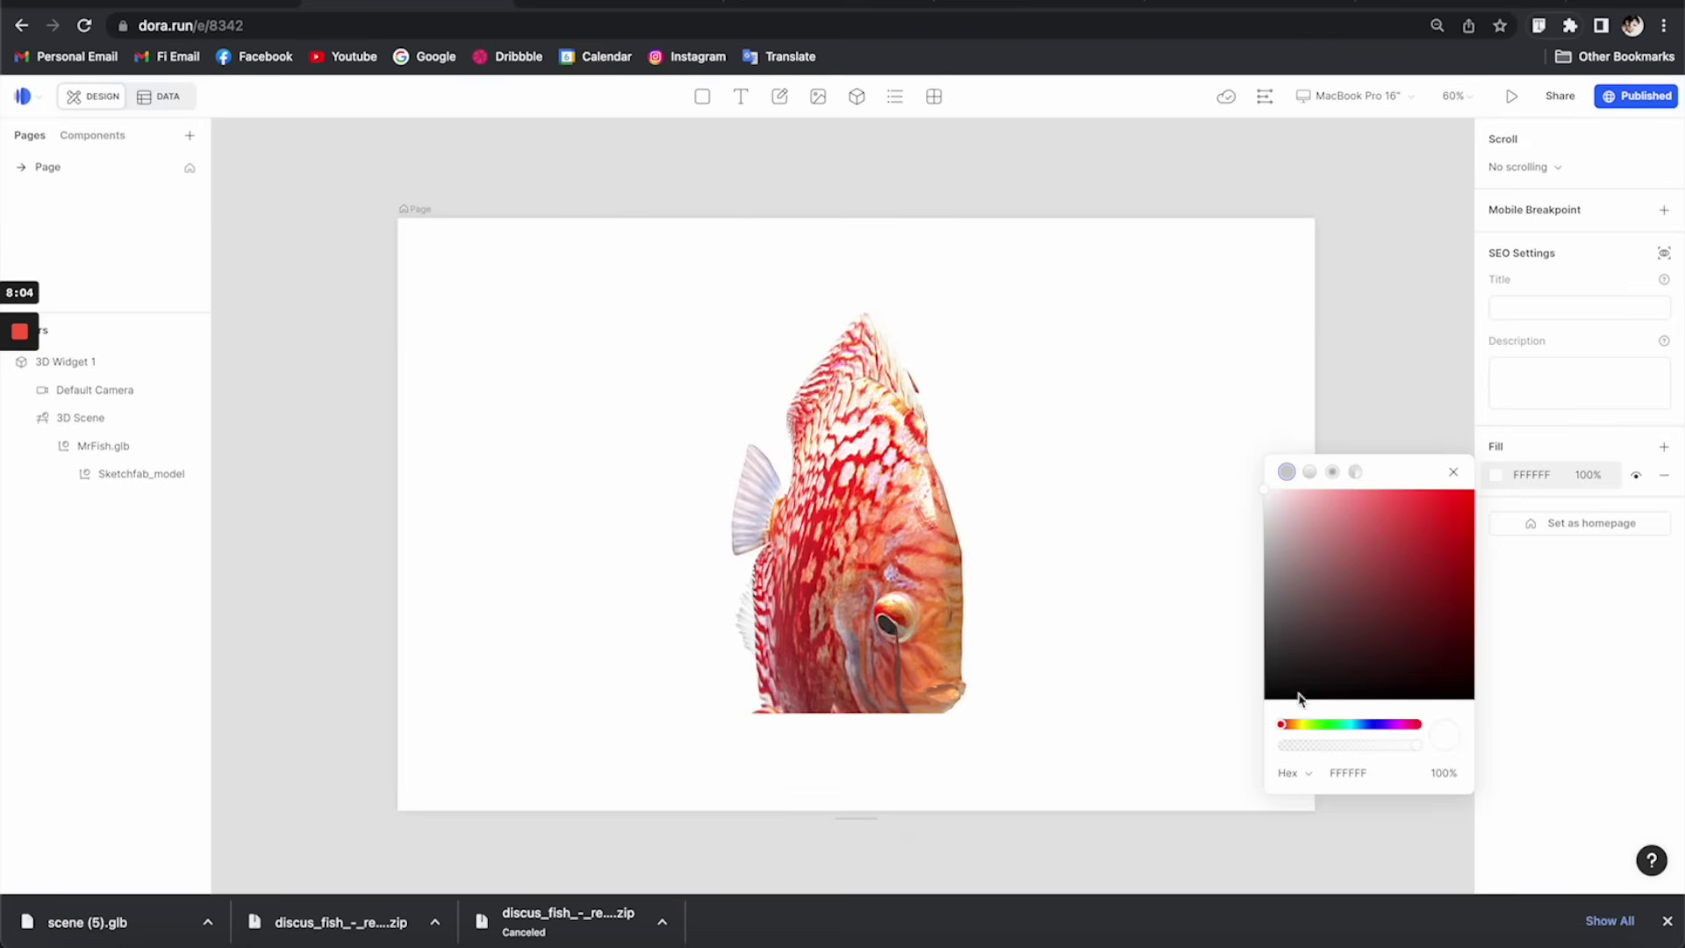
left_click(1359, 678)
left_click(1357, 724)
left_click(1422, 564)
left_click_drag(1422, 565, 1443, 531)
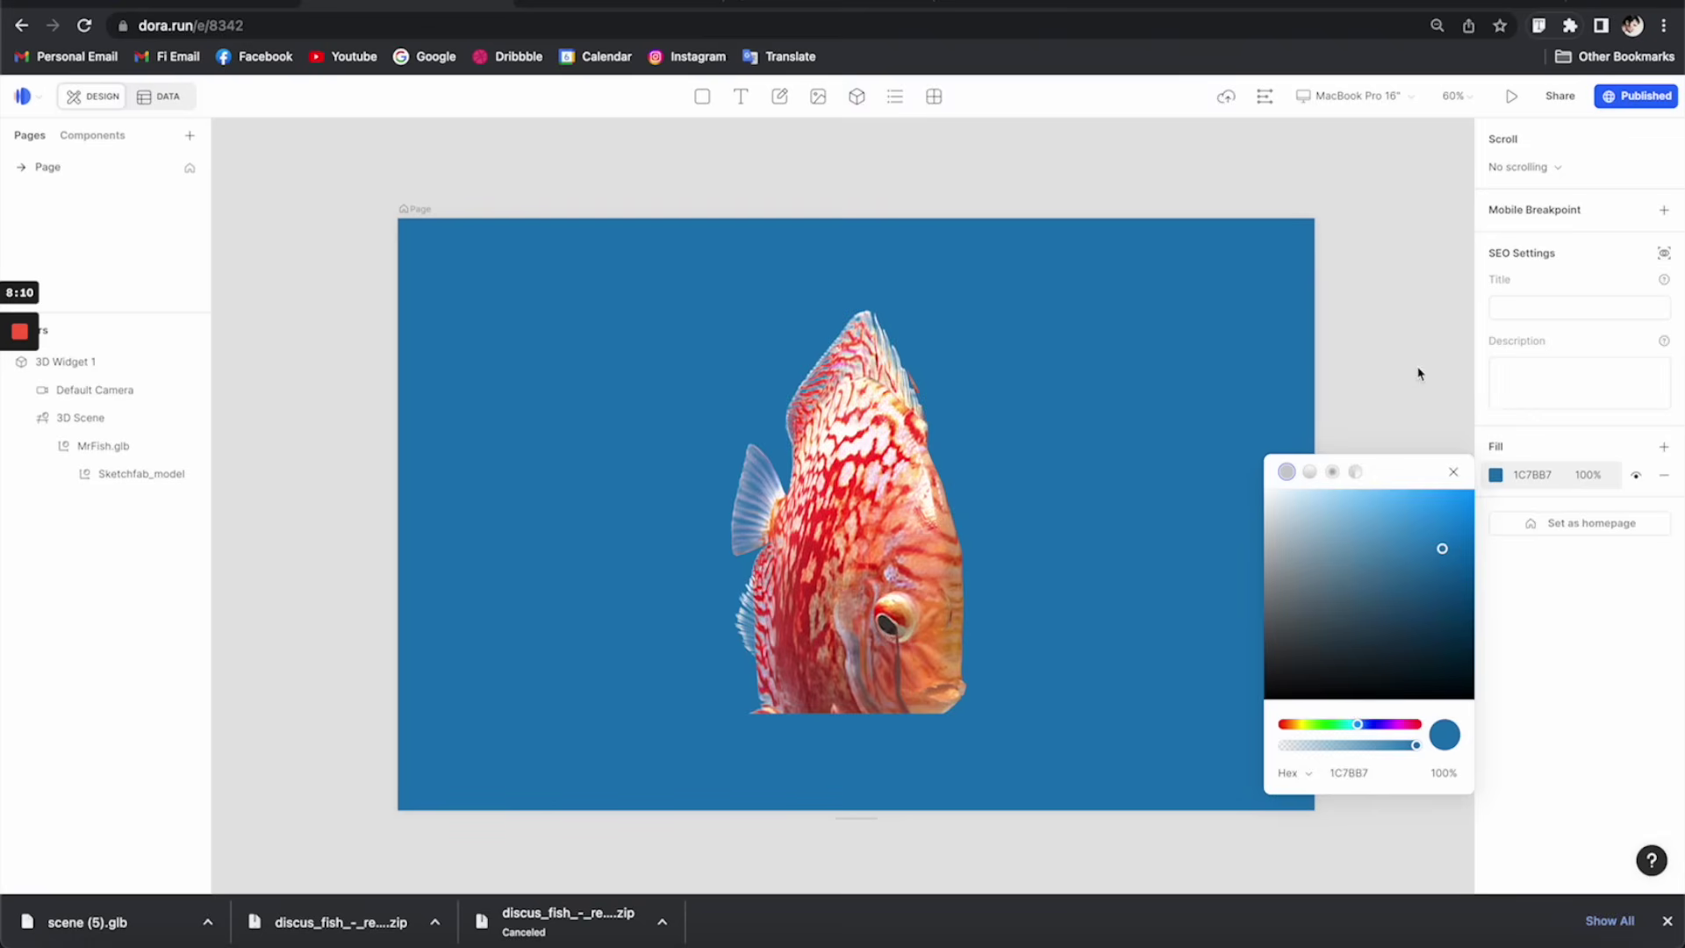
left_click(1453, 474)
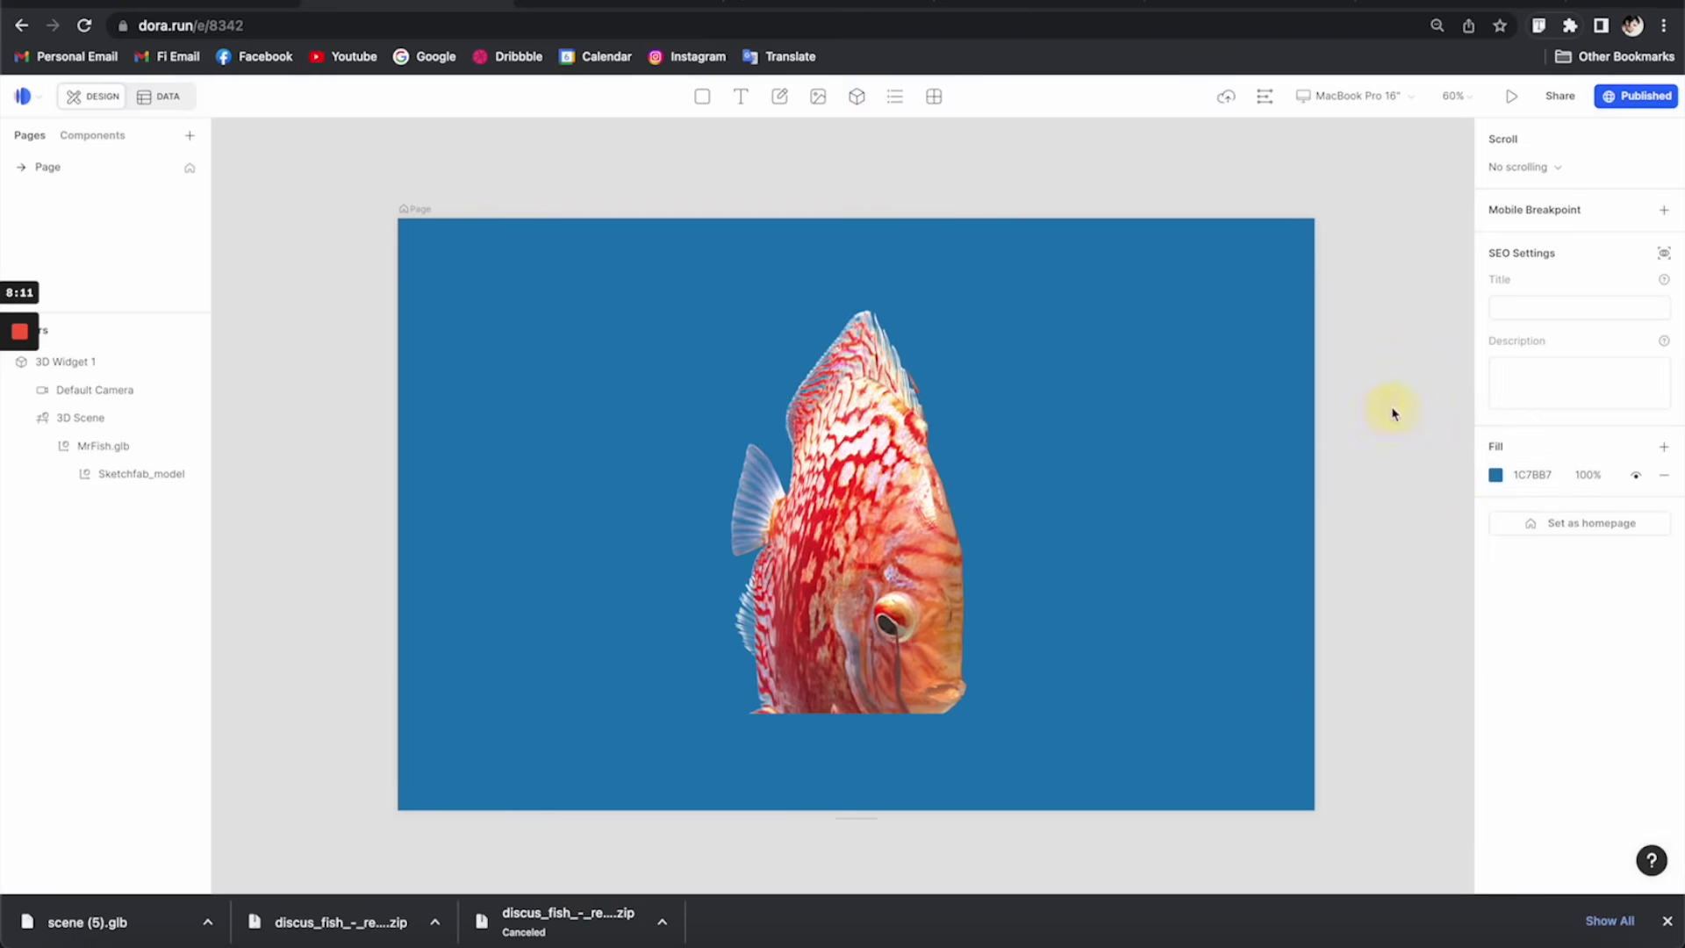
- Enable the Loop 1-1000 animation on the MrFish.glb model in the 3D widget
left_click(881, 572)
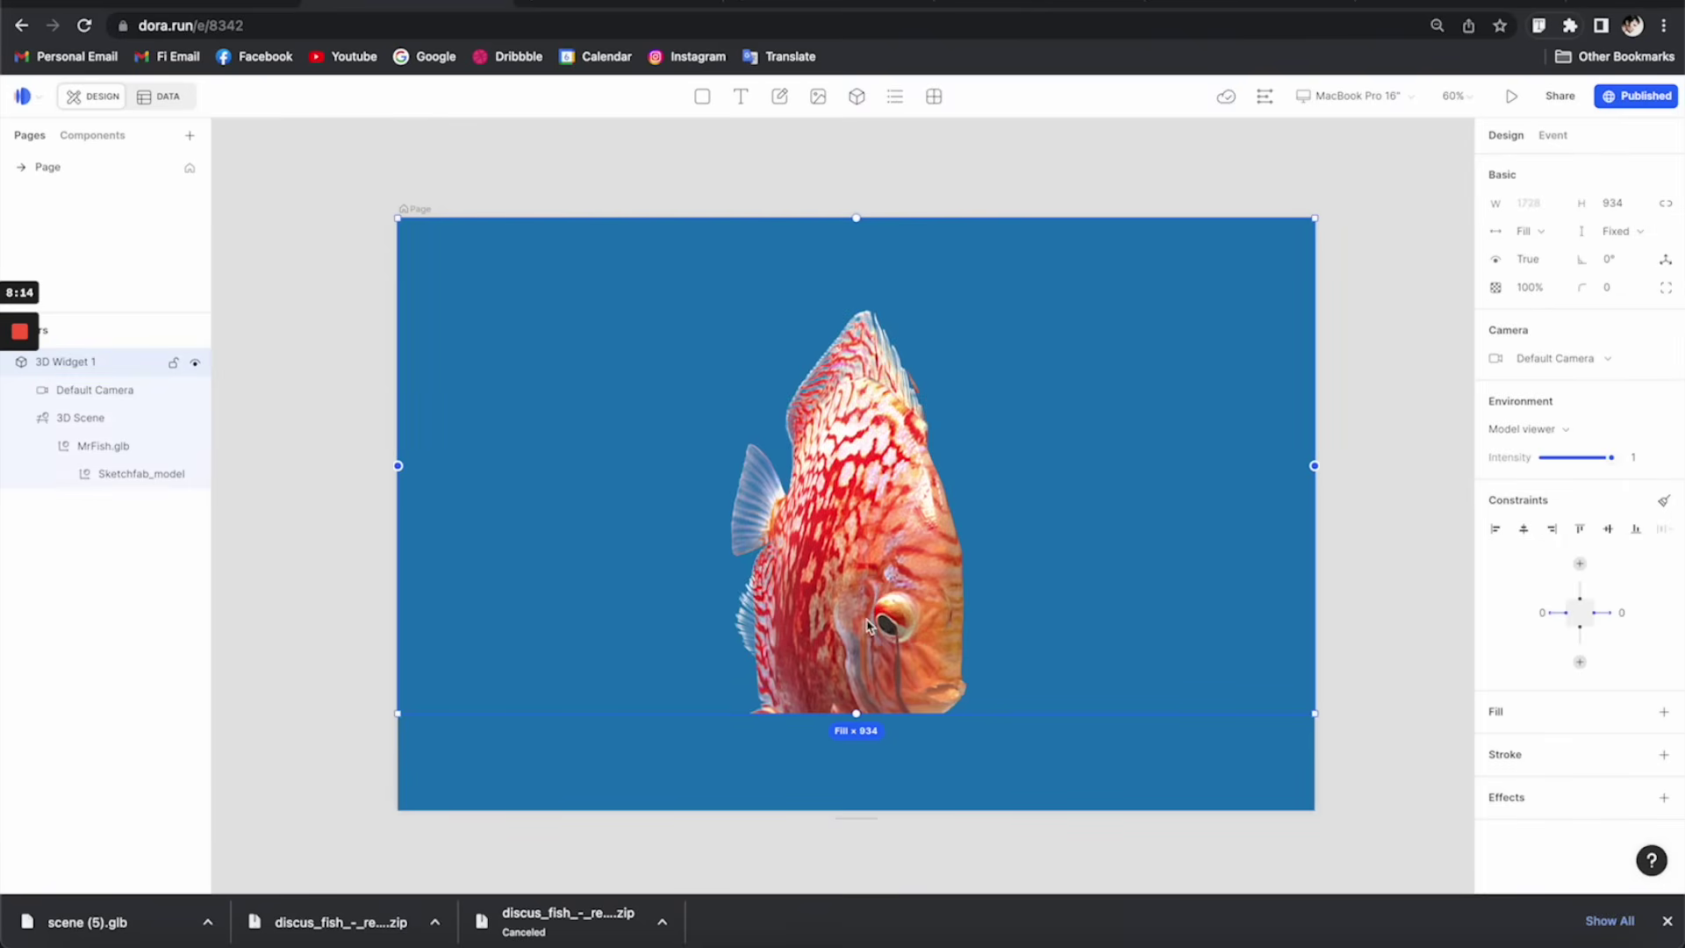
left_click(123, 448)
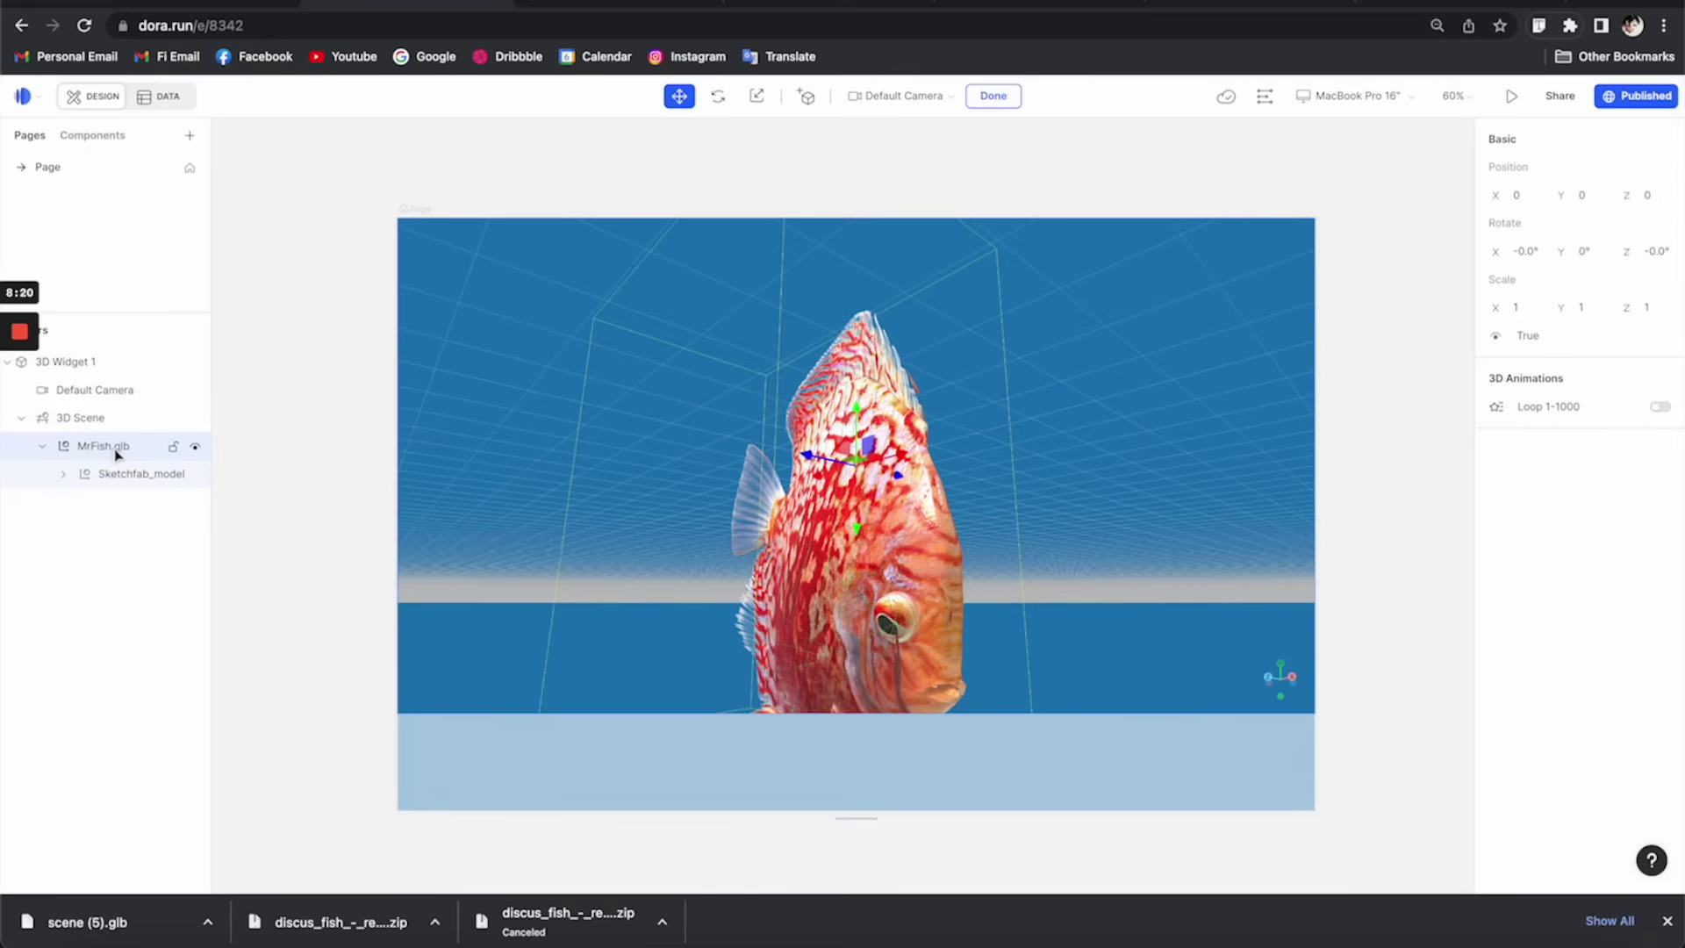
left_click(1661, 408)
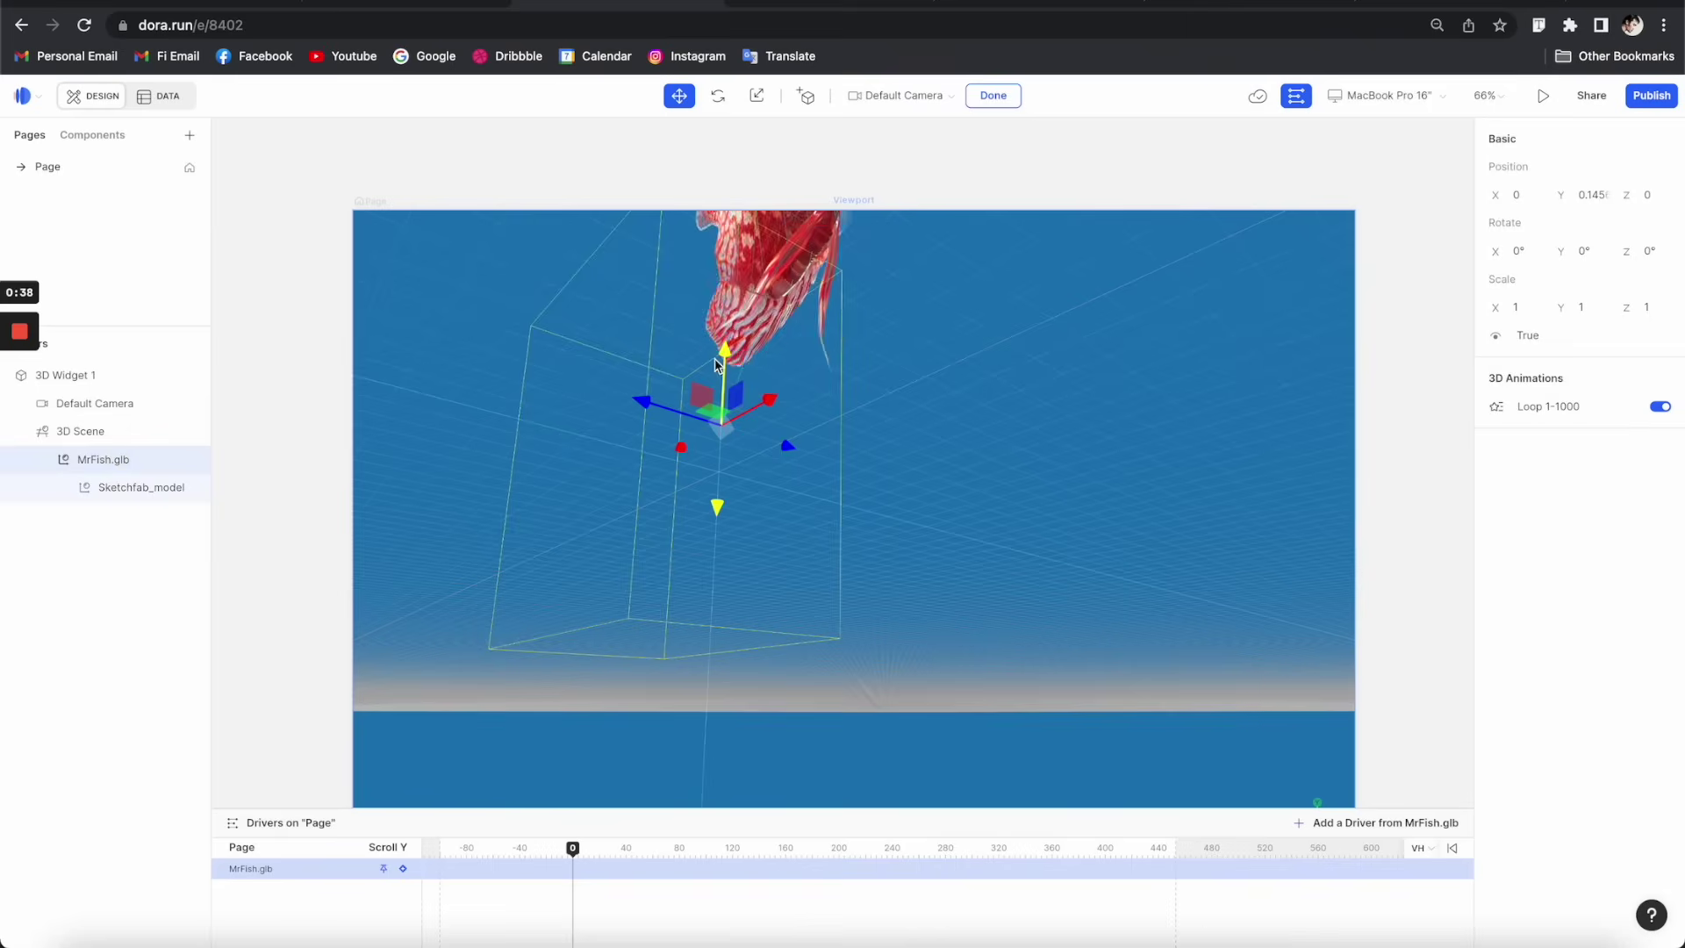
- Lower the animated fish to a Y position of about 0.105, orbit it to an angled front view and leave 3D editing
left_click_drag(716, 365, 735, 390)
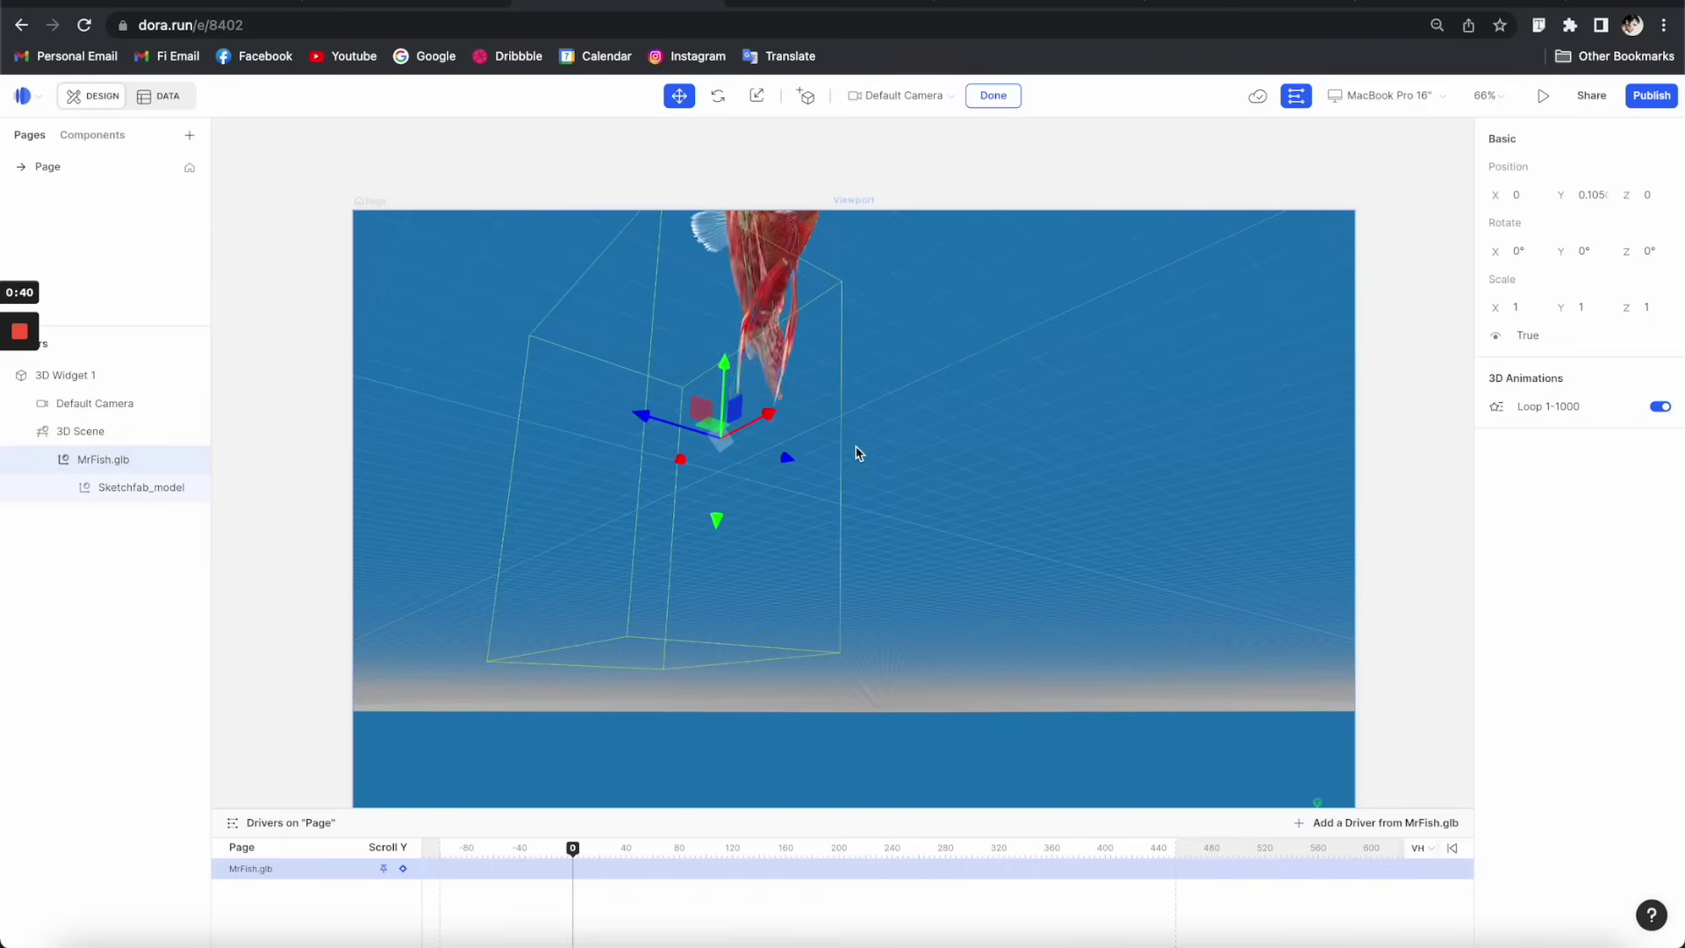
left_click(900, 474)
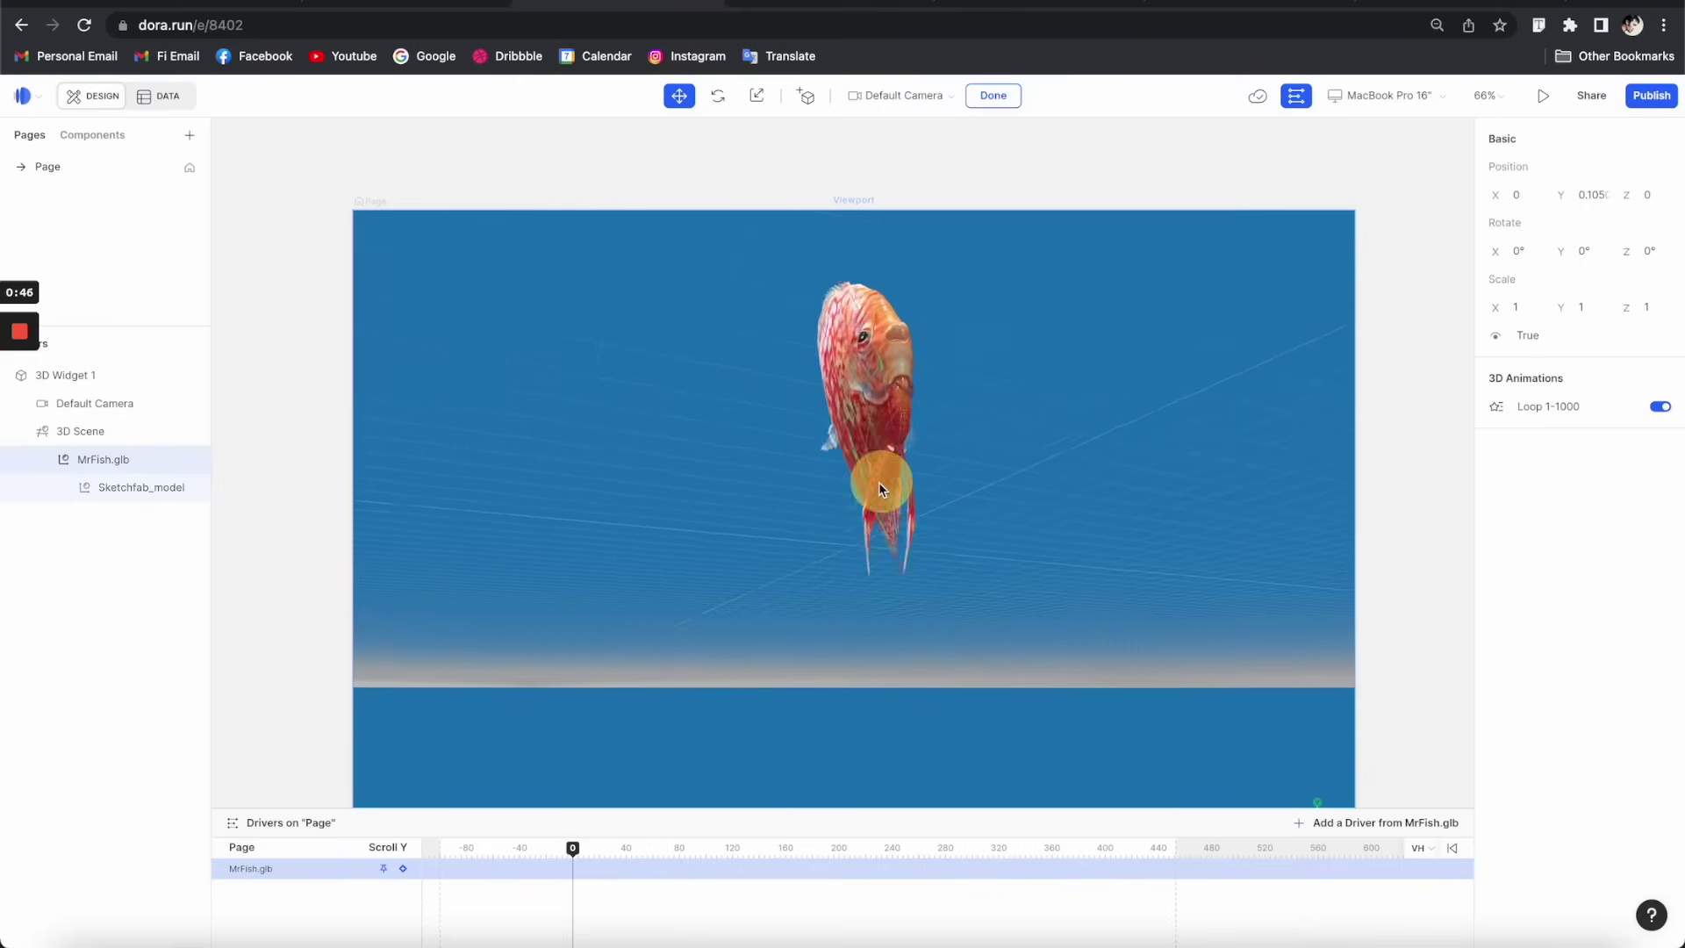
left_click(893, 481)
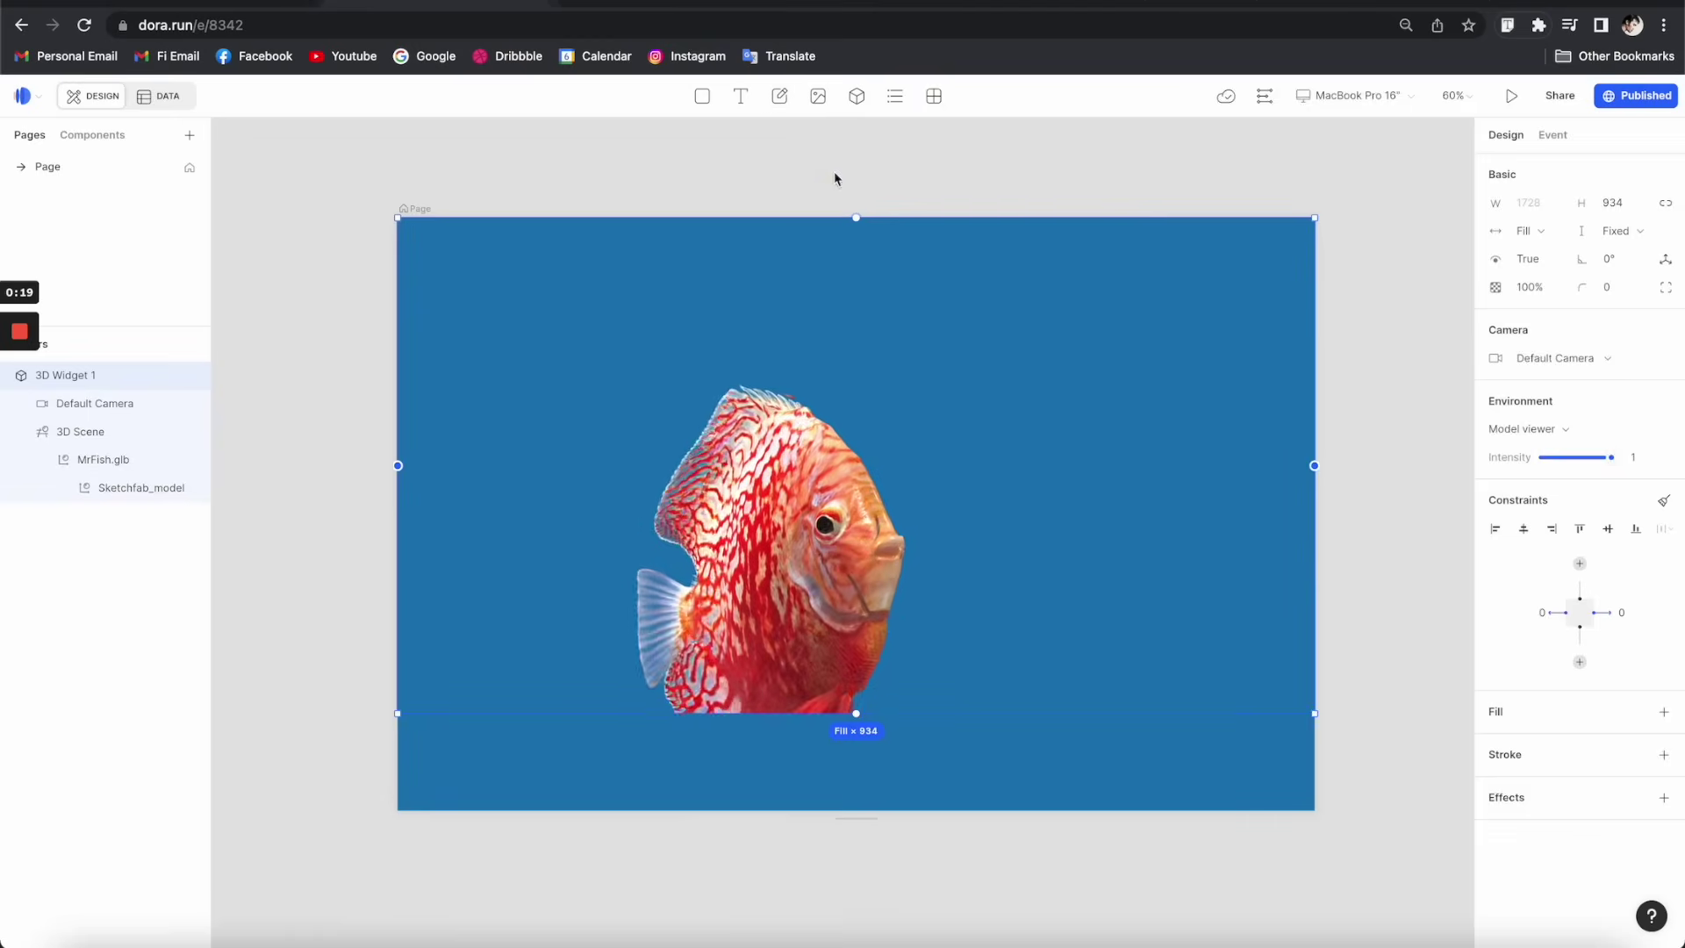
left_click(890, 192)
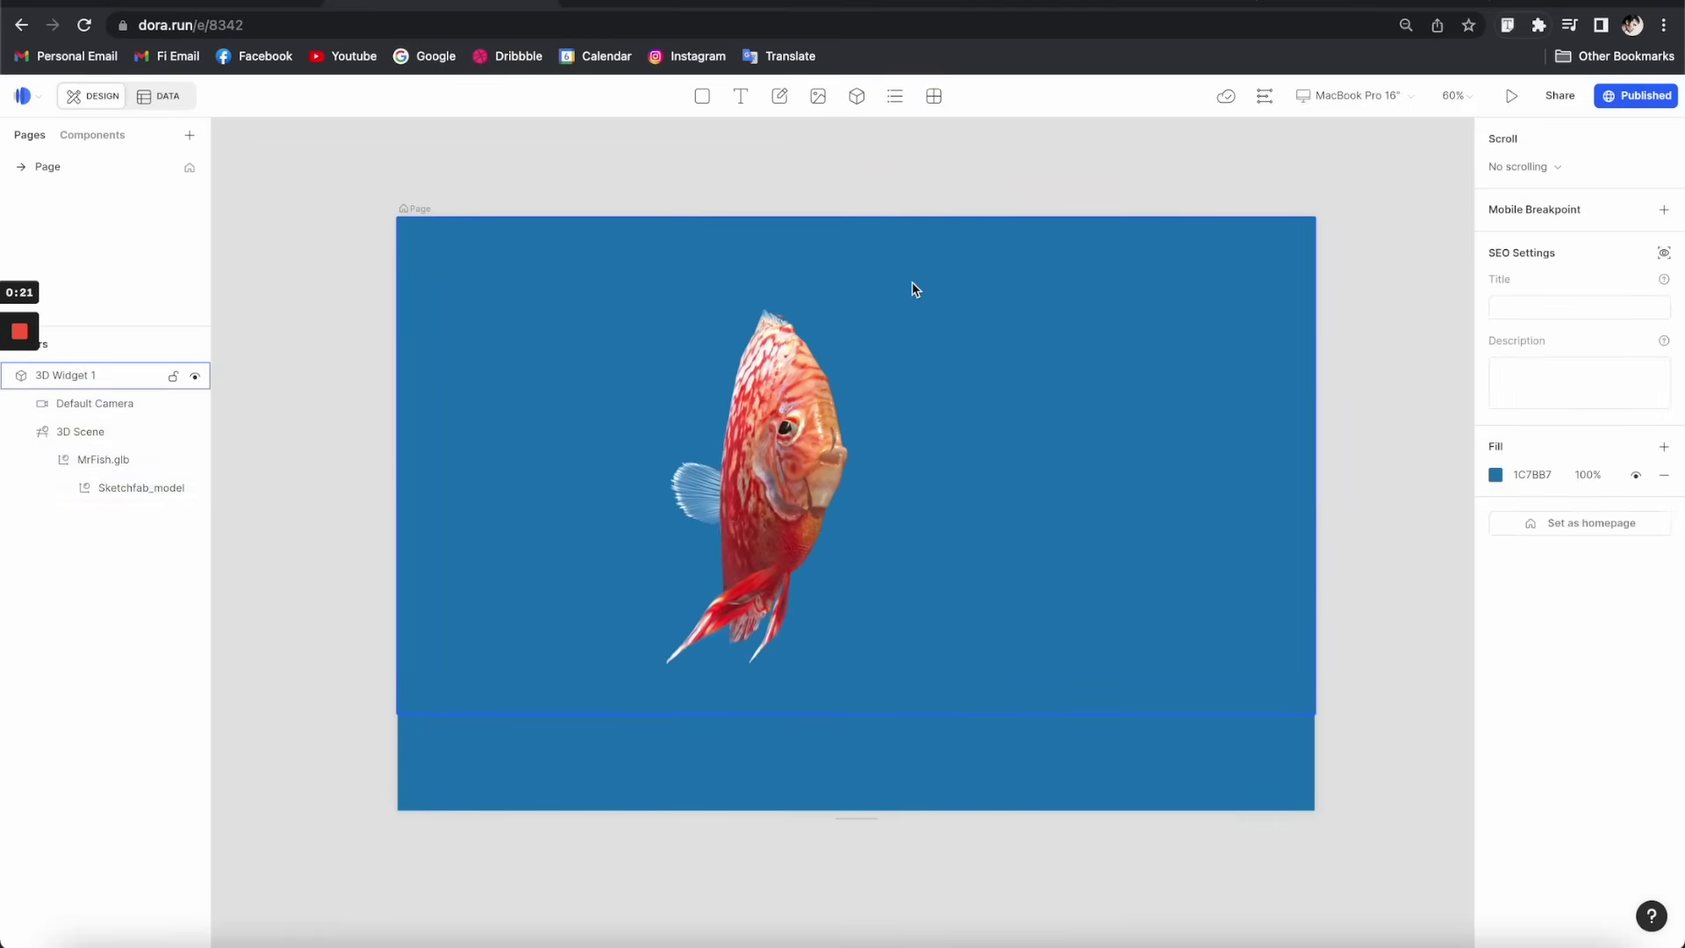
- Add the white heading "Make a 3D website with no coding" in Bebas Neue, size 150, and centre it horizontally on the page
left_click(740, 96)
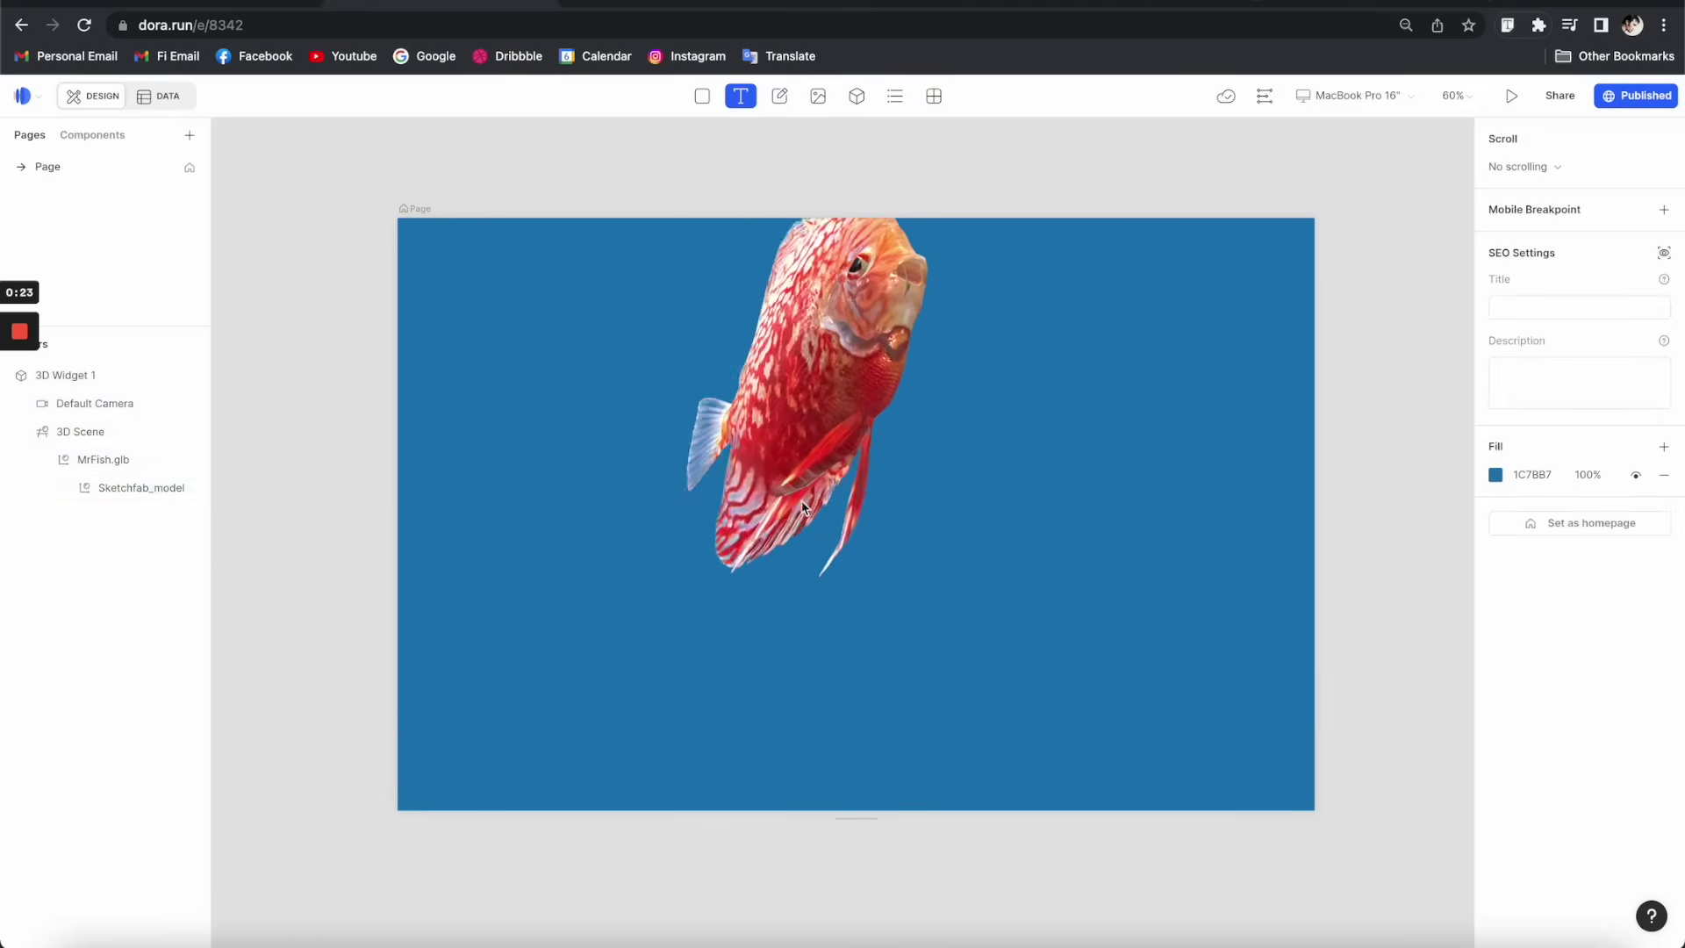
left_click(918, 478)
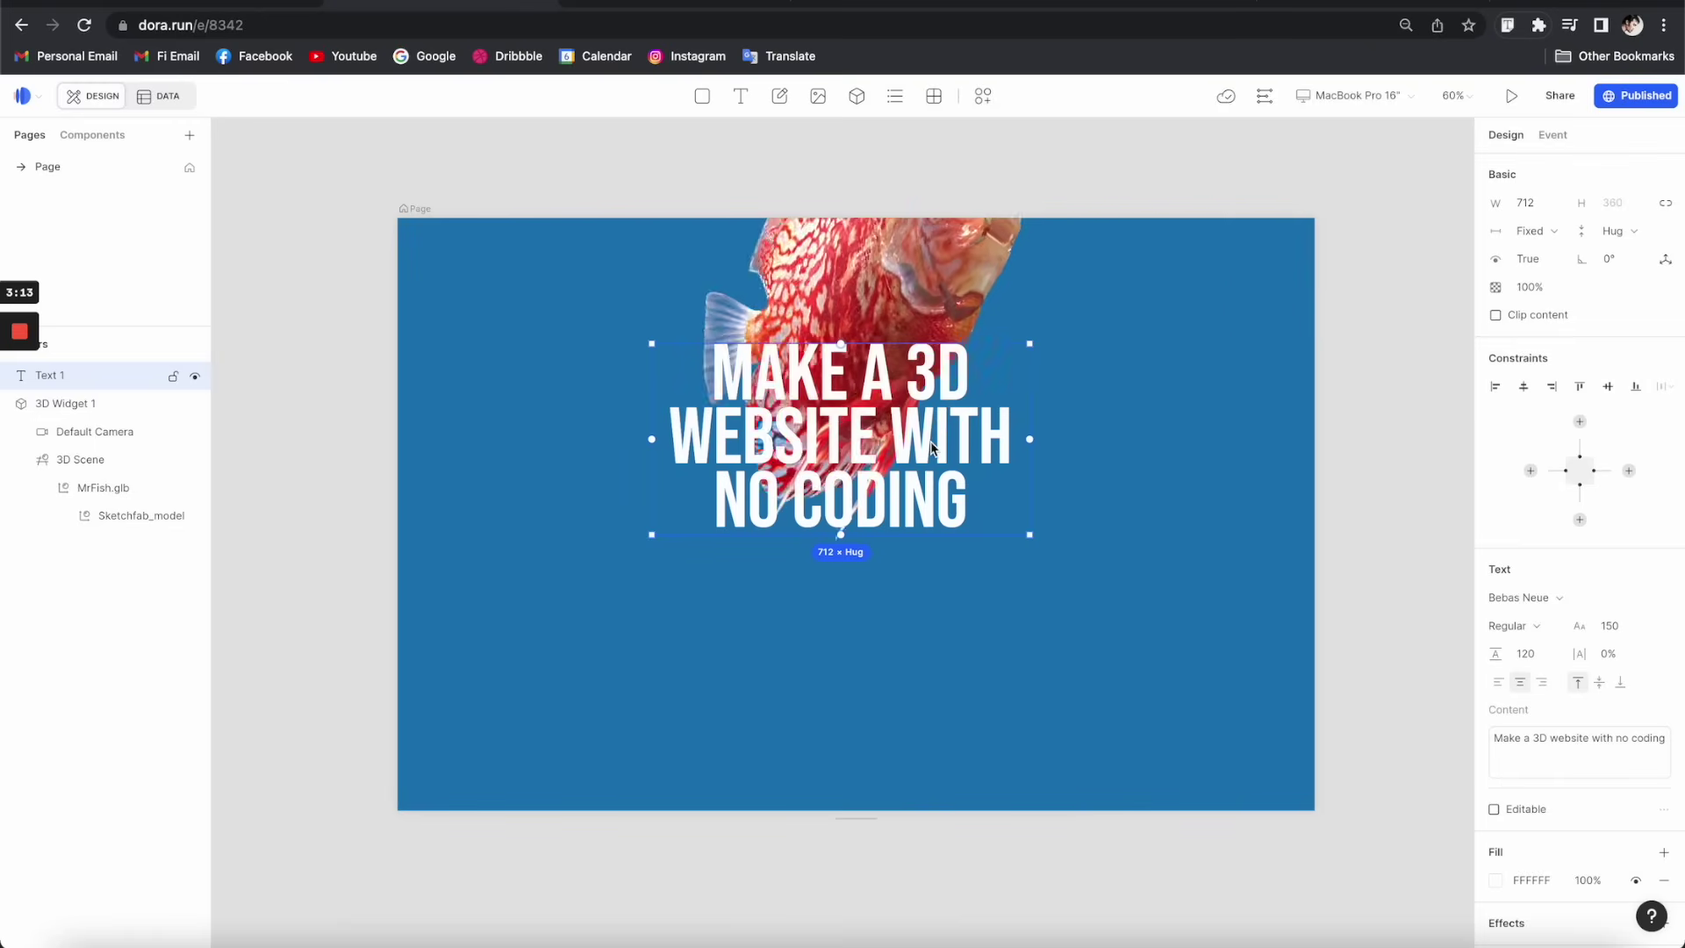
left_click_drag(932, 436, 928, 450)
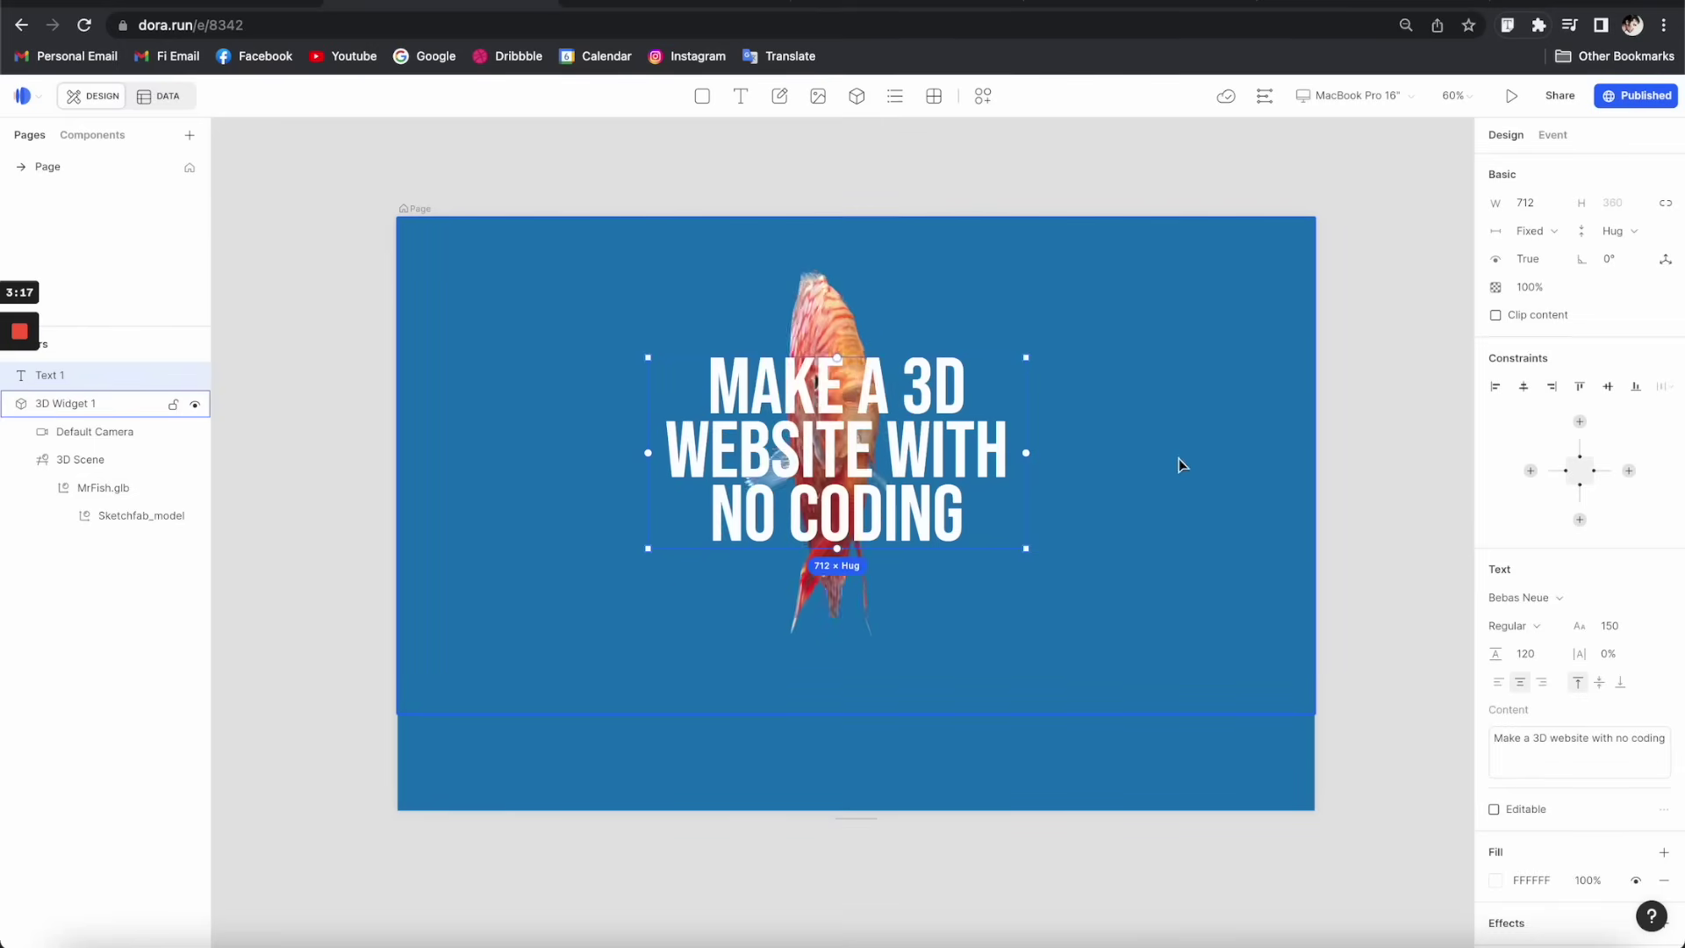
left_click(1524, 386)
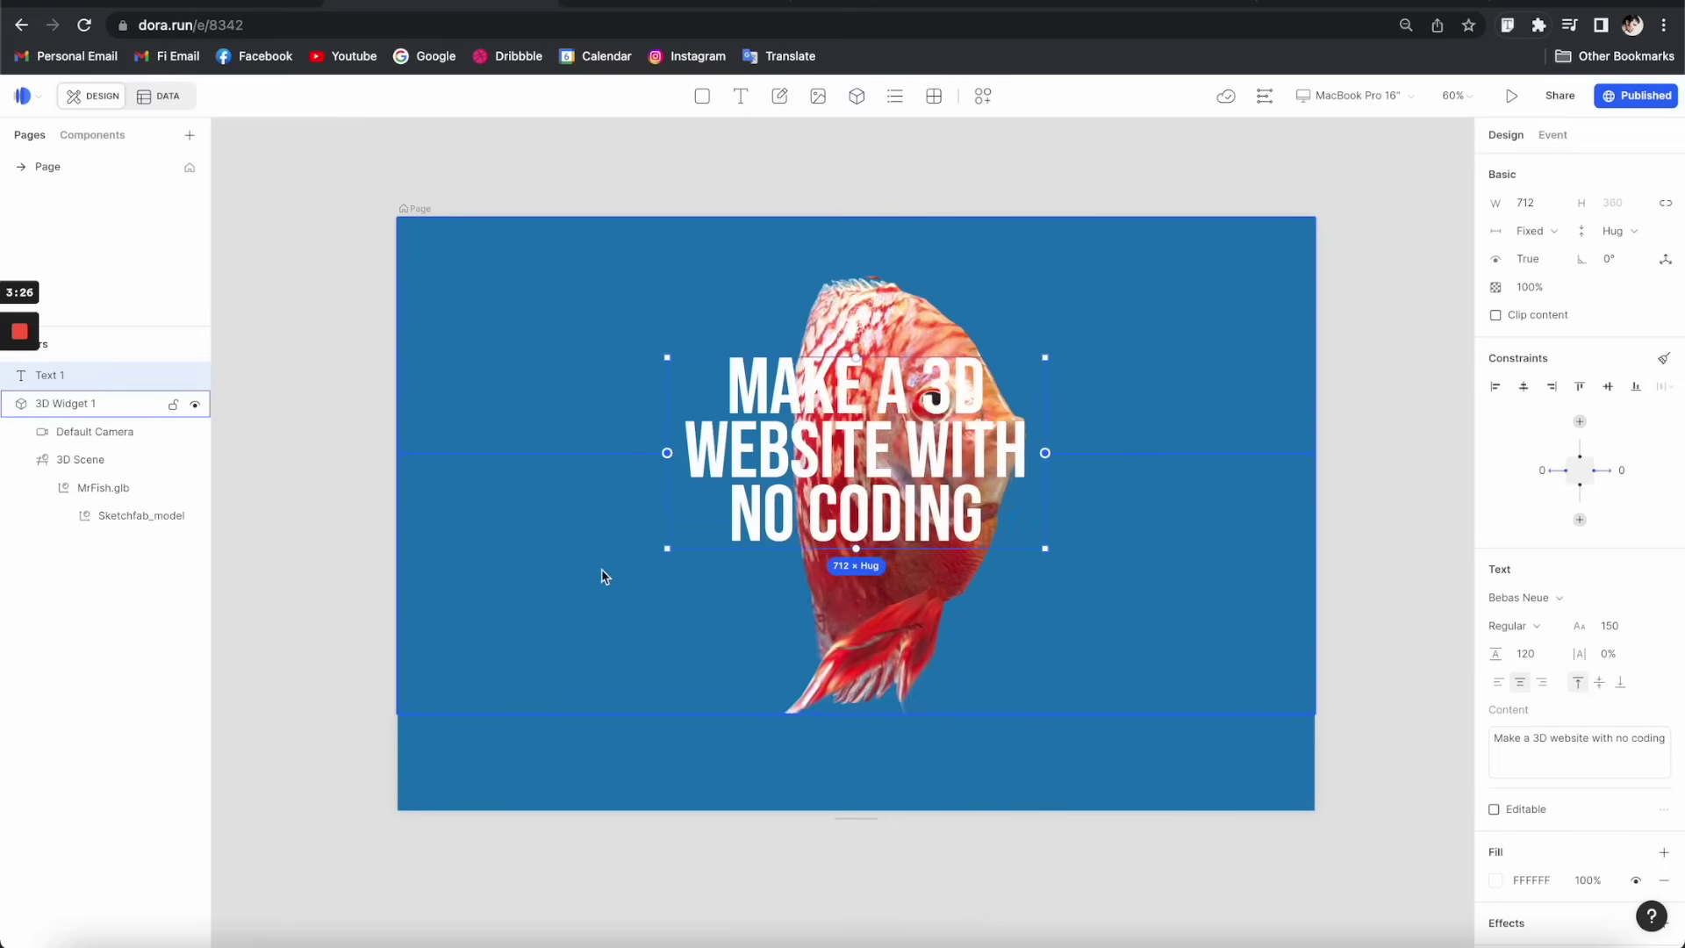
left_click_drag(856, 451, 891, 444)
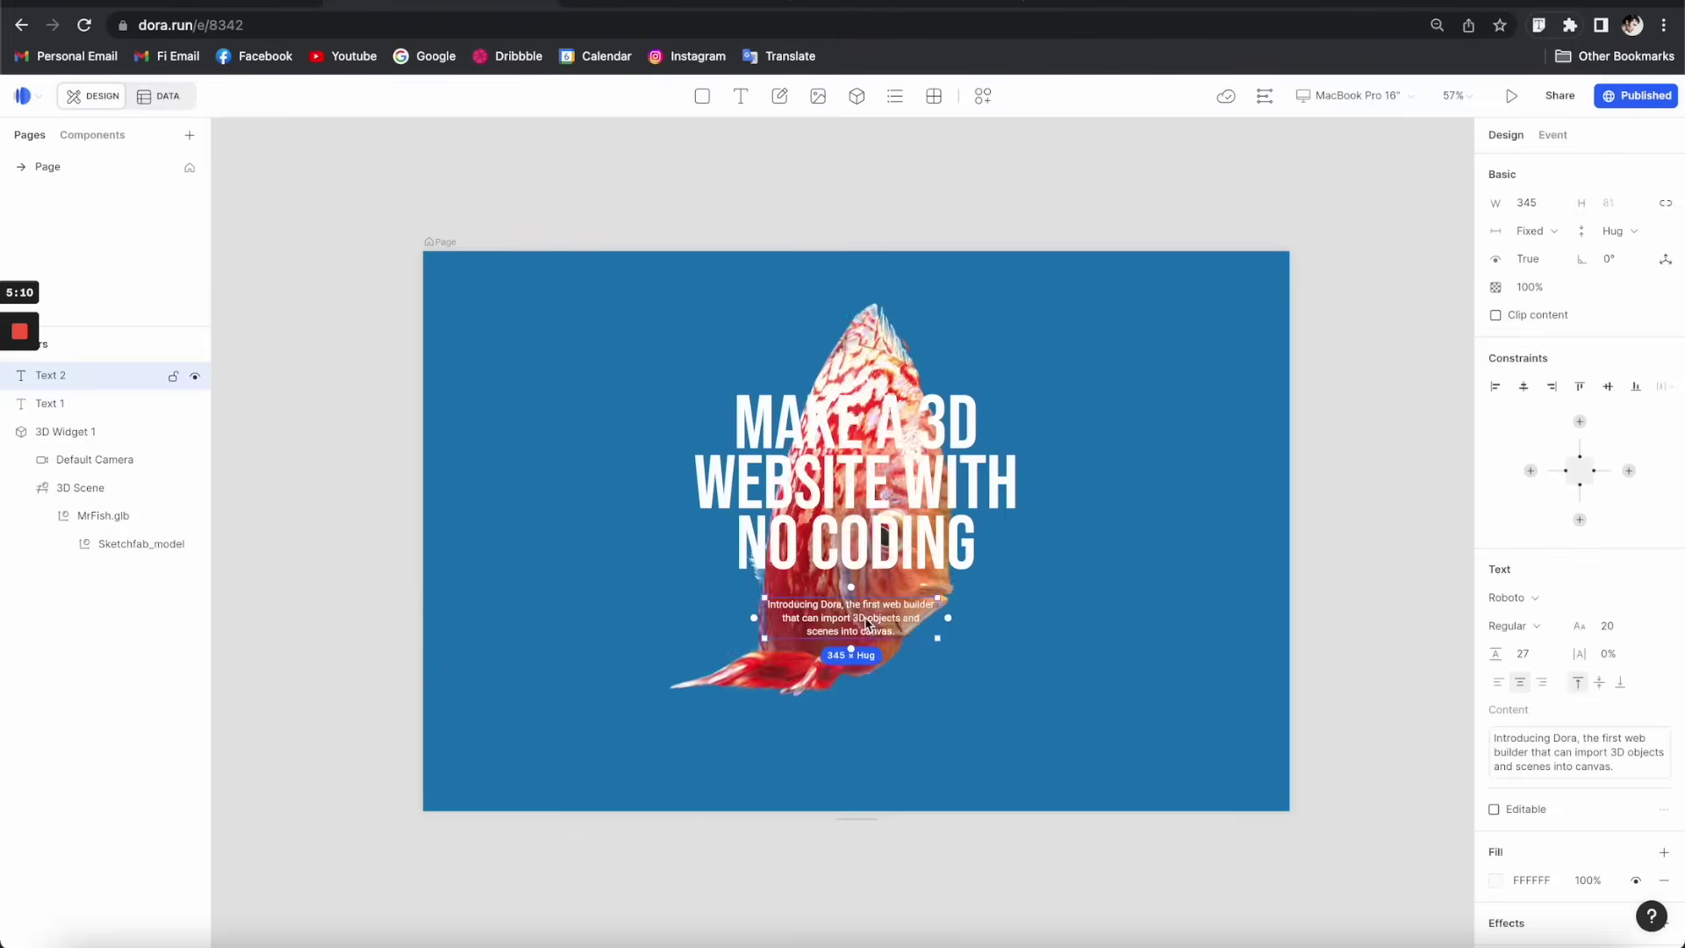
- Centre the "Introducing Dora" paragraph horizontally and adjust its vertical spacing beneath the heading
key("super+equal")
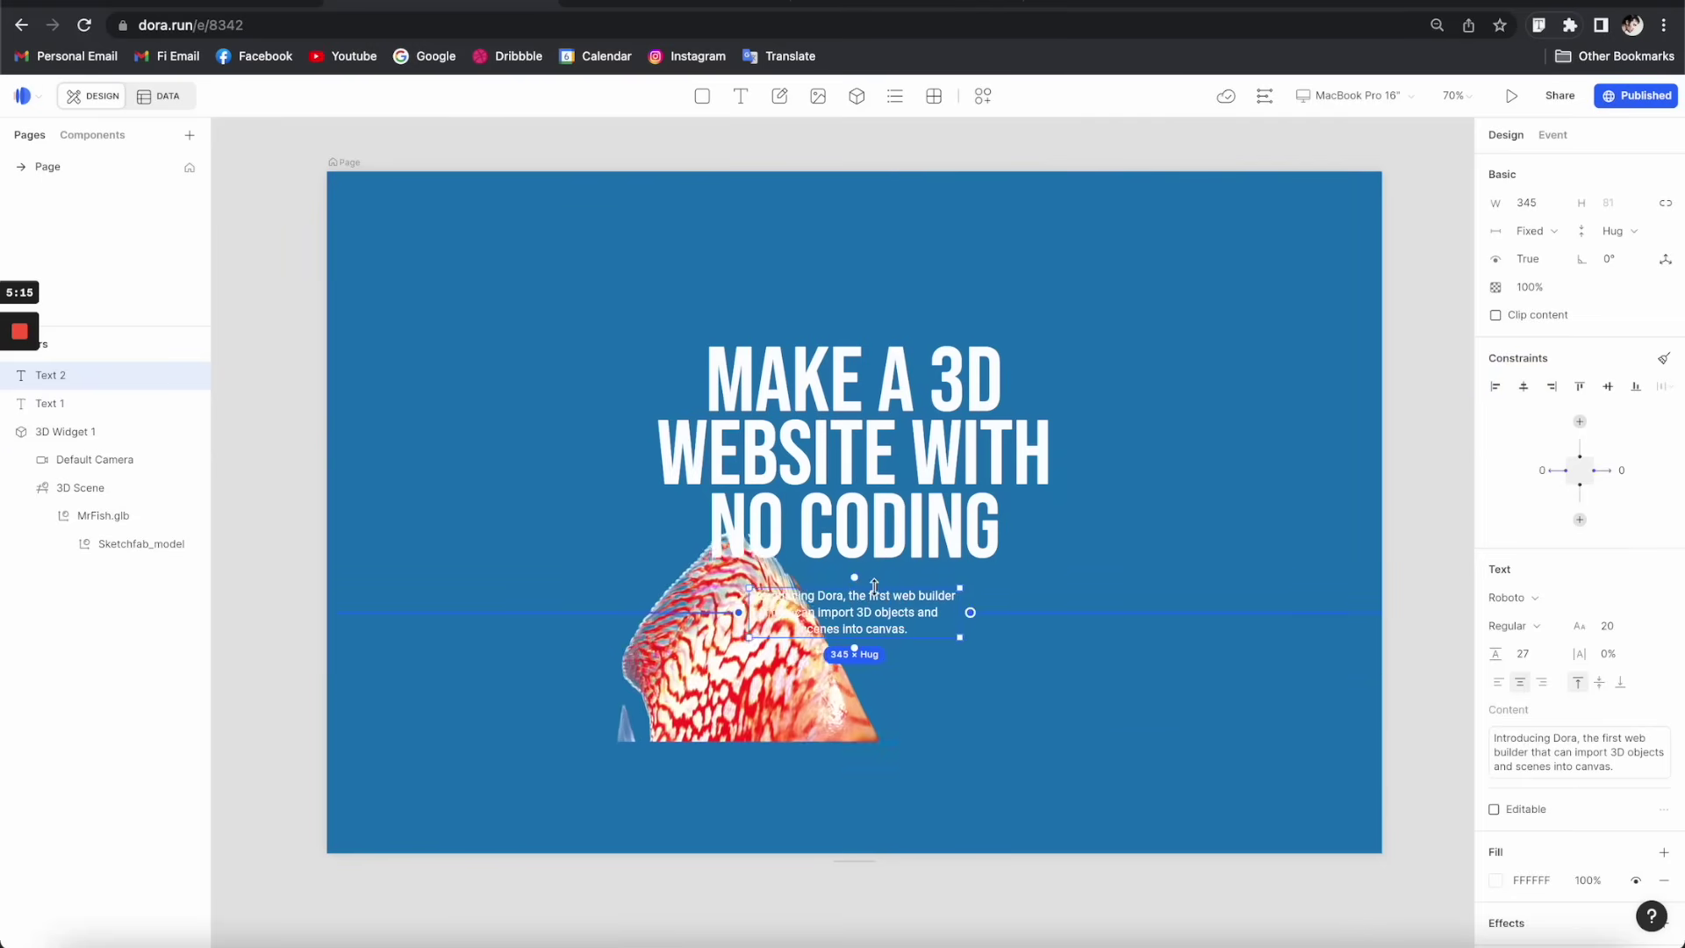
scroll(862, 576, "up", 5)
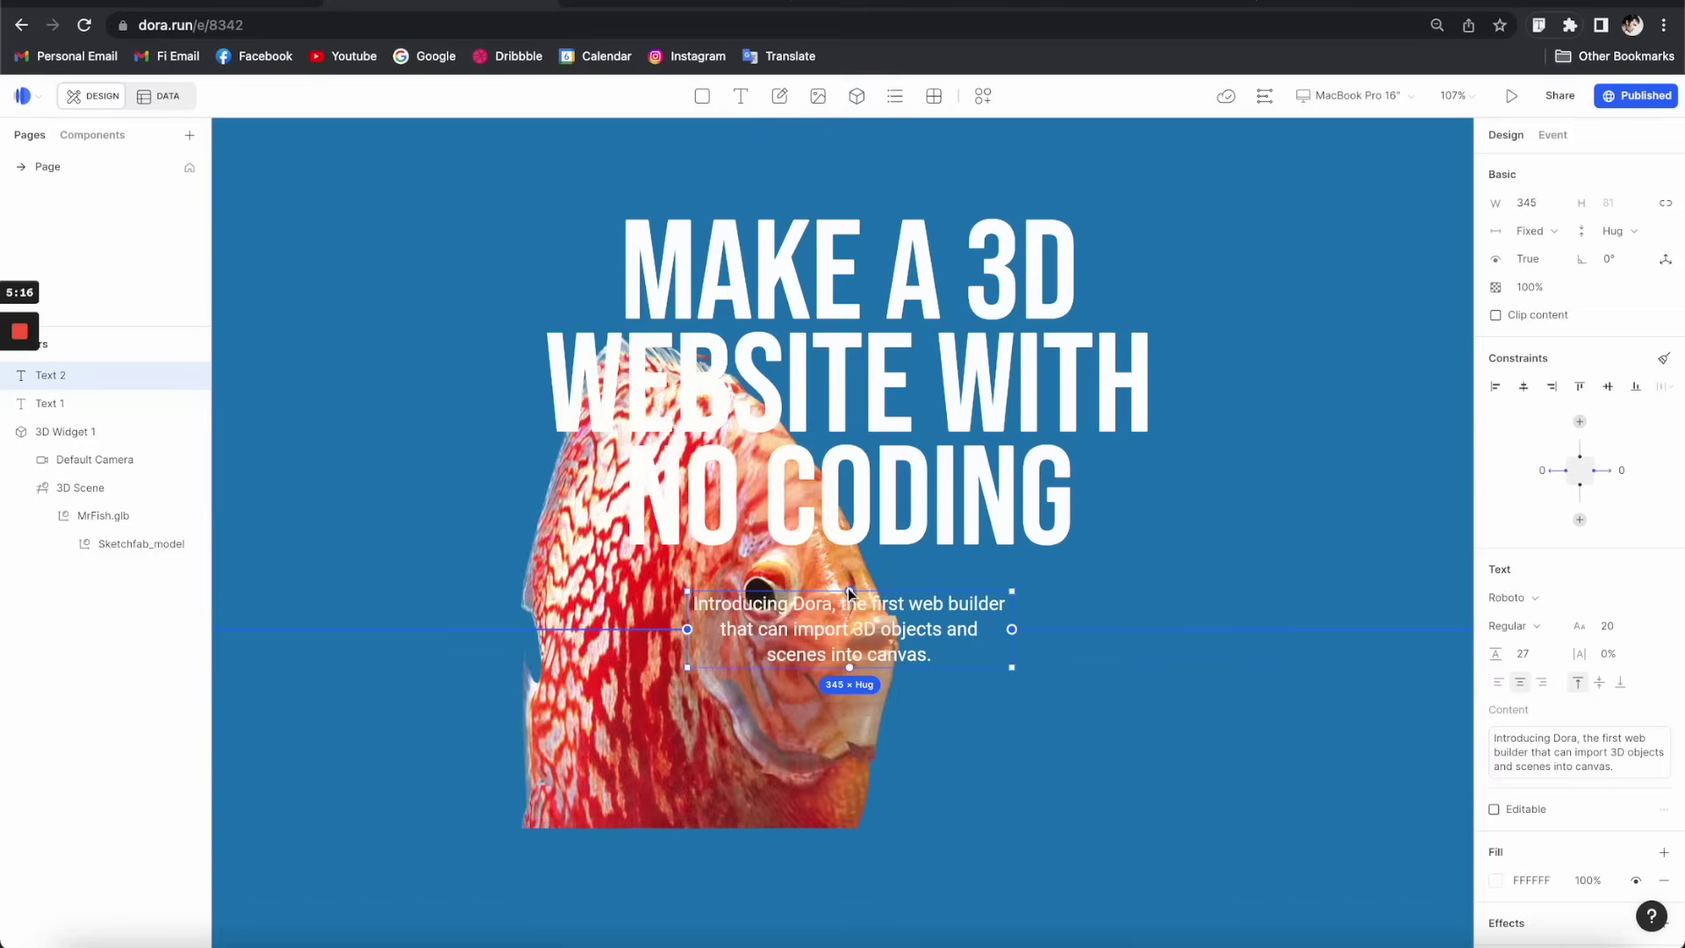
left_click(870, 429)
left_click(838, 610)
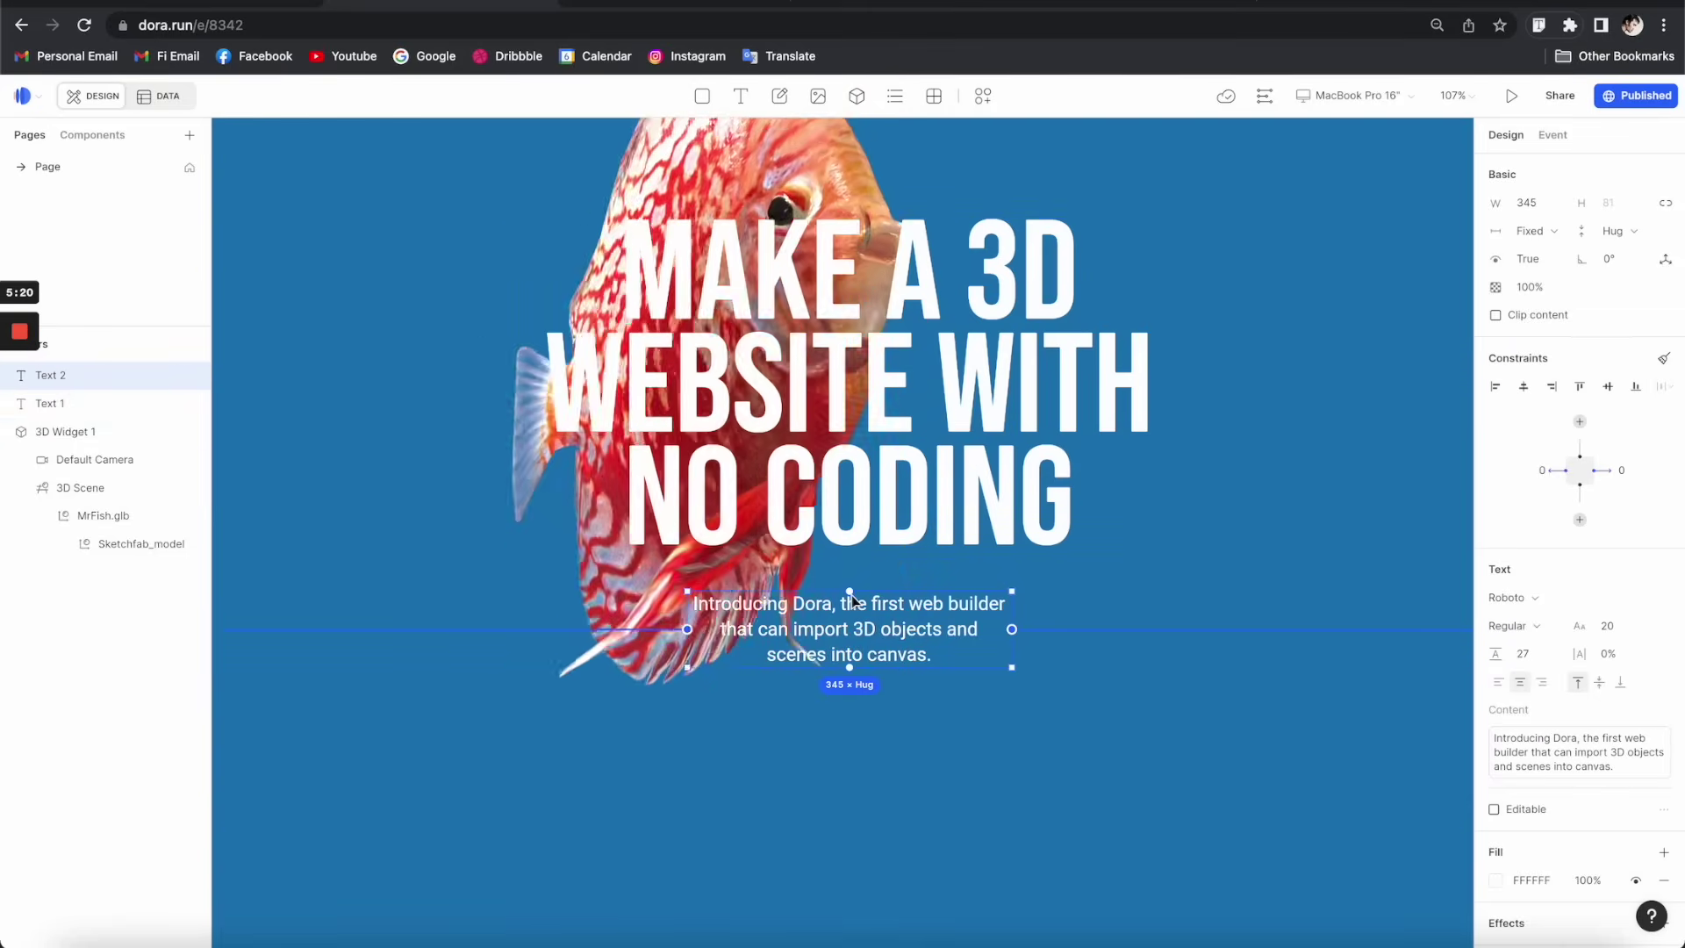
left_click_drag(850, 587, 850, 560)
mouse_move(1024, 478)
left_mouse_down()
mouse_move(1028, 387)
mouse_move(1029, 535)
mouse_move(1023, 459)
mouse_move(1024, 500)
left_mouse_up()
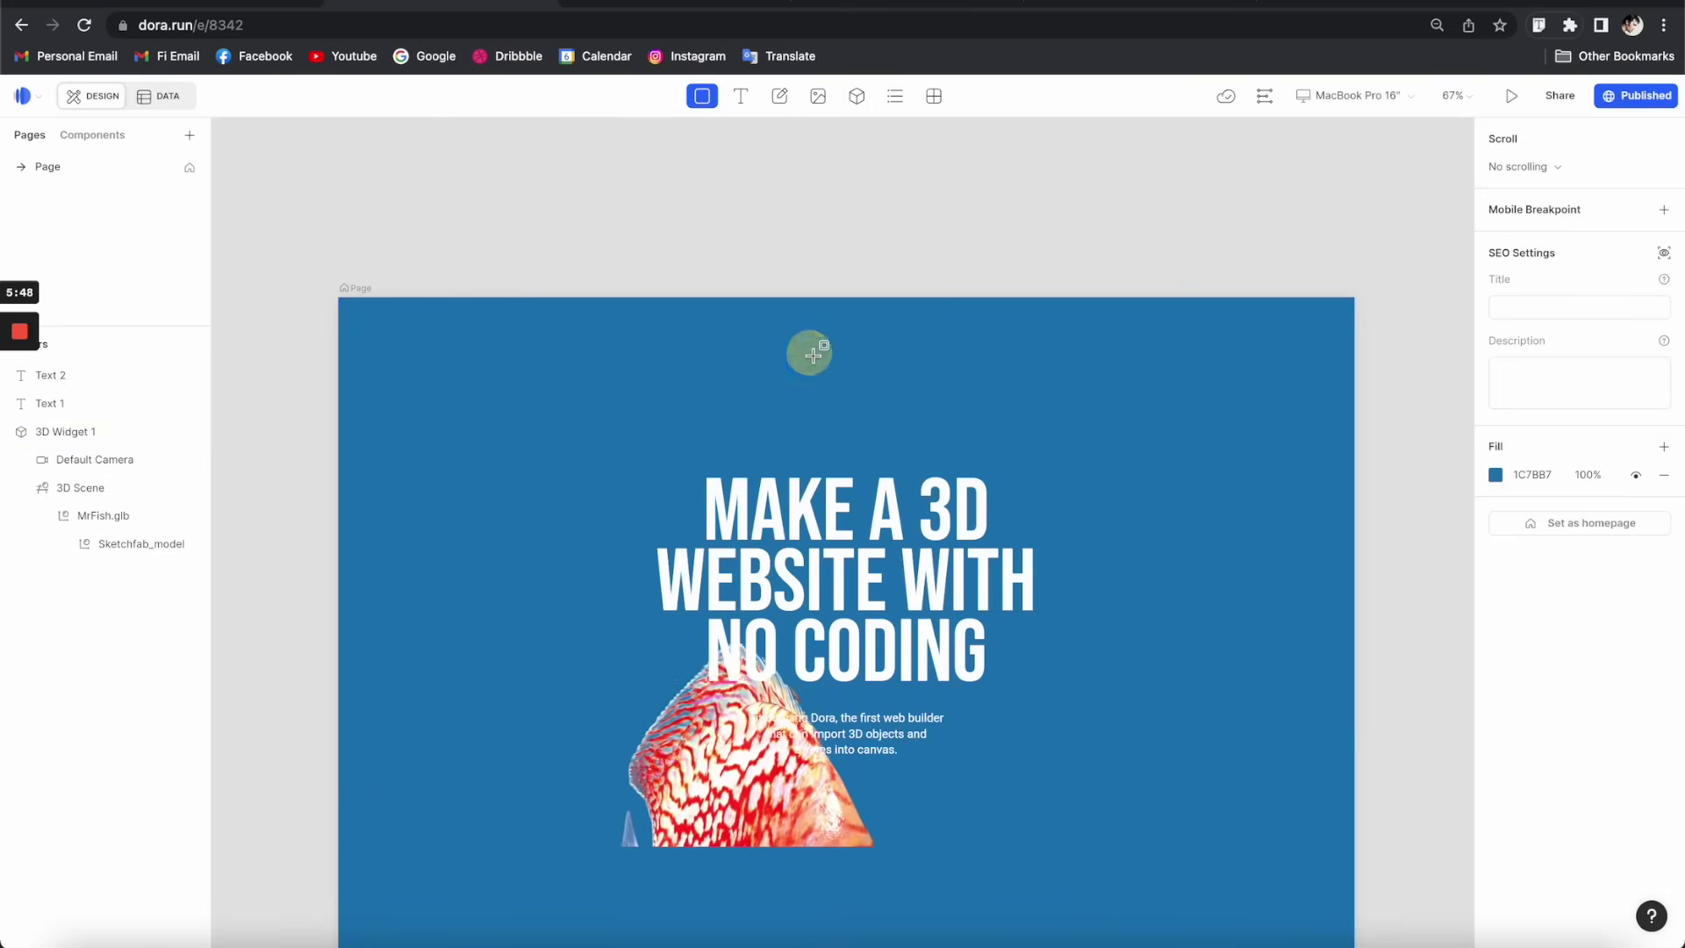
- Add a white 148 × 44 container with a corner radius of 70 and place it near the page's upper-right corner
scroll(887, 350, "up", 2)
left_click(1497, 698)
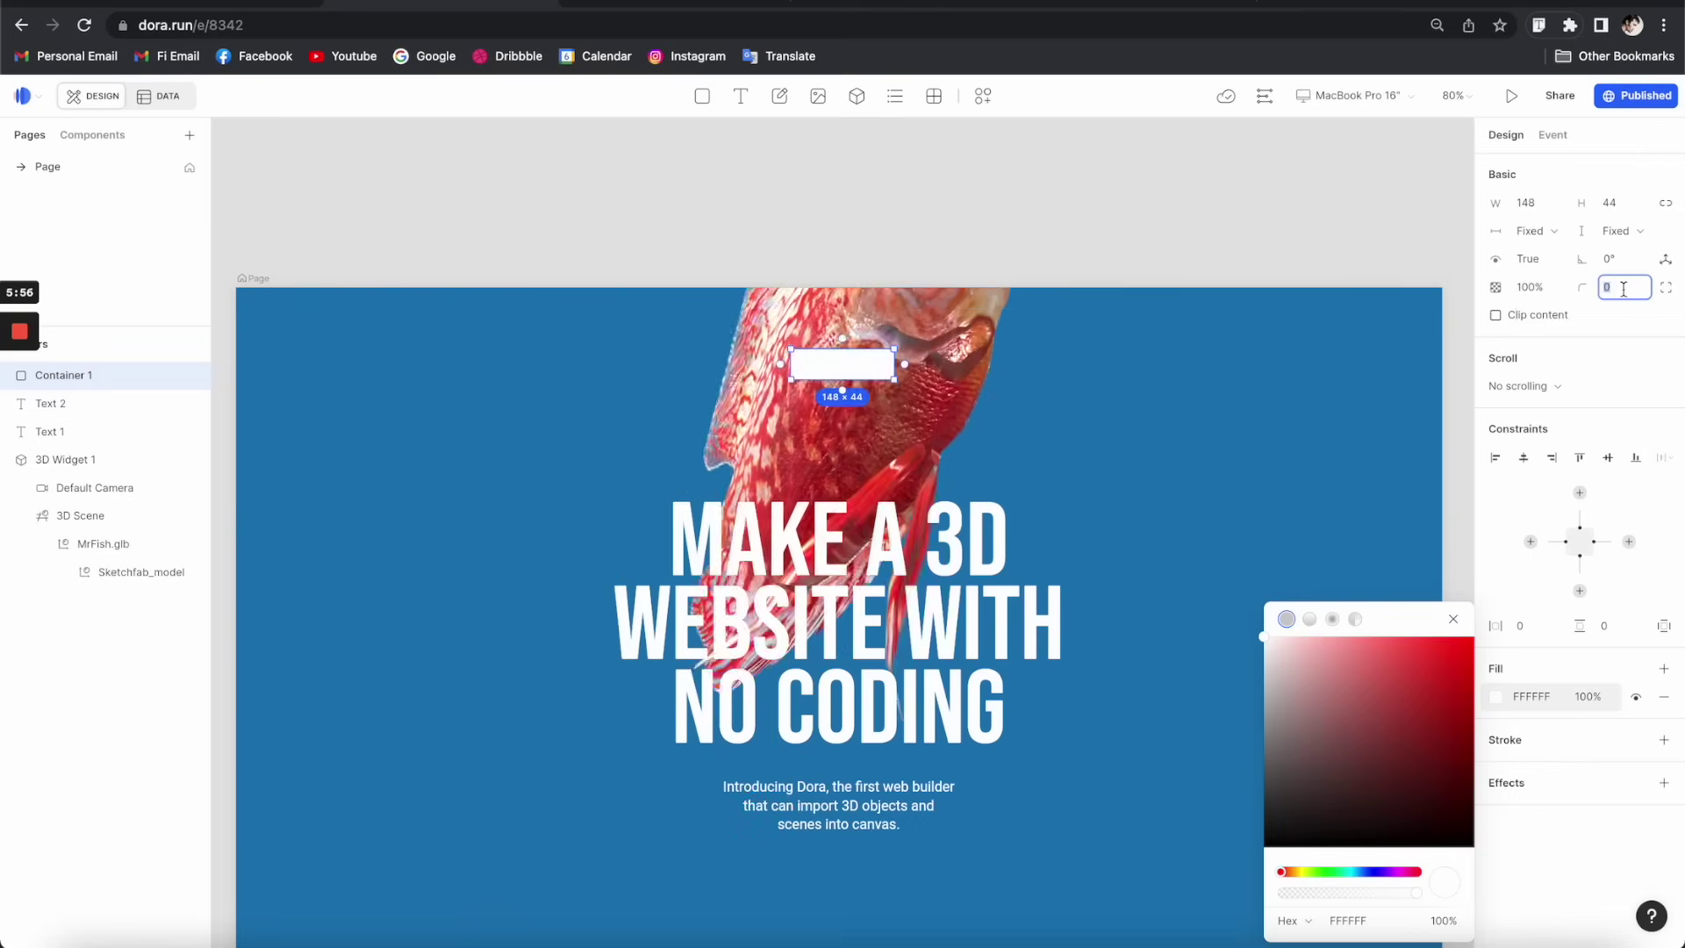
left_click(1043, 198)
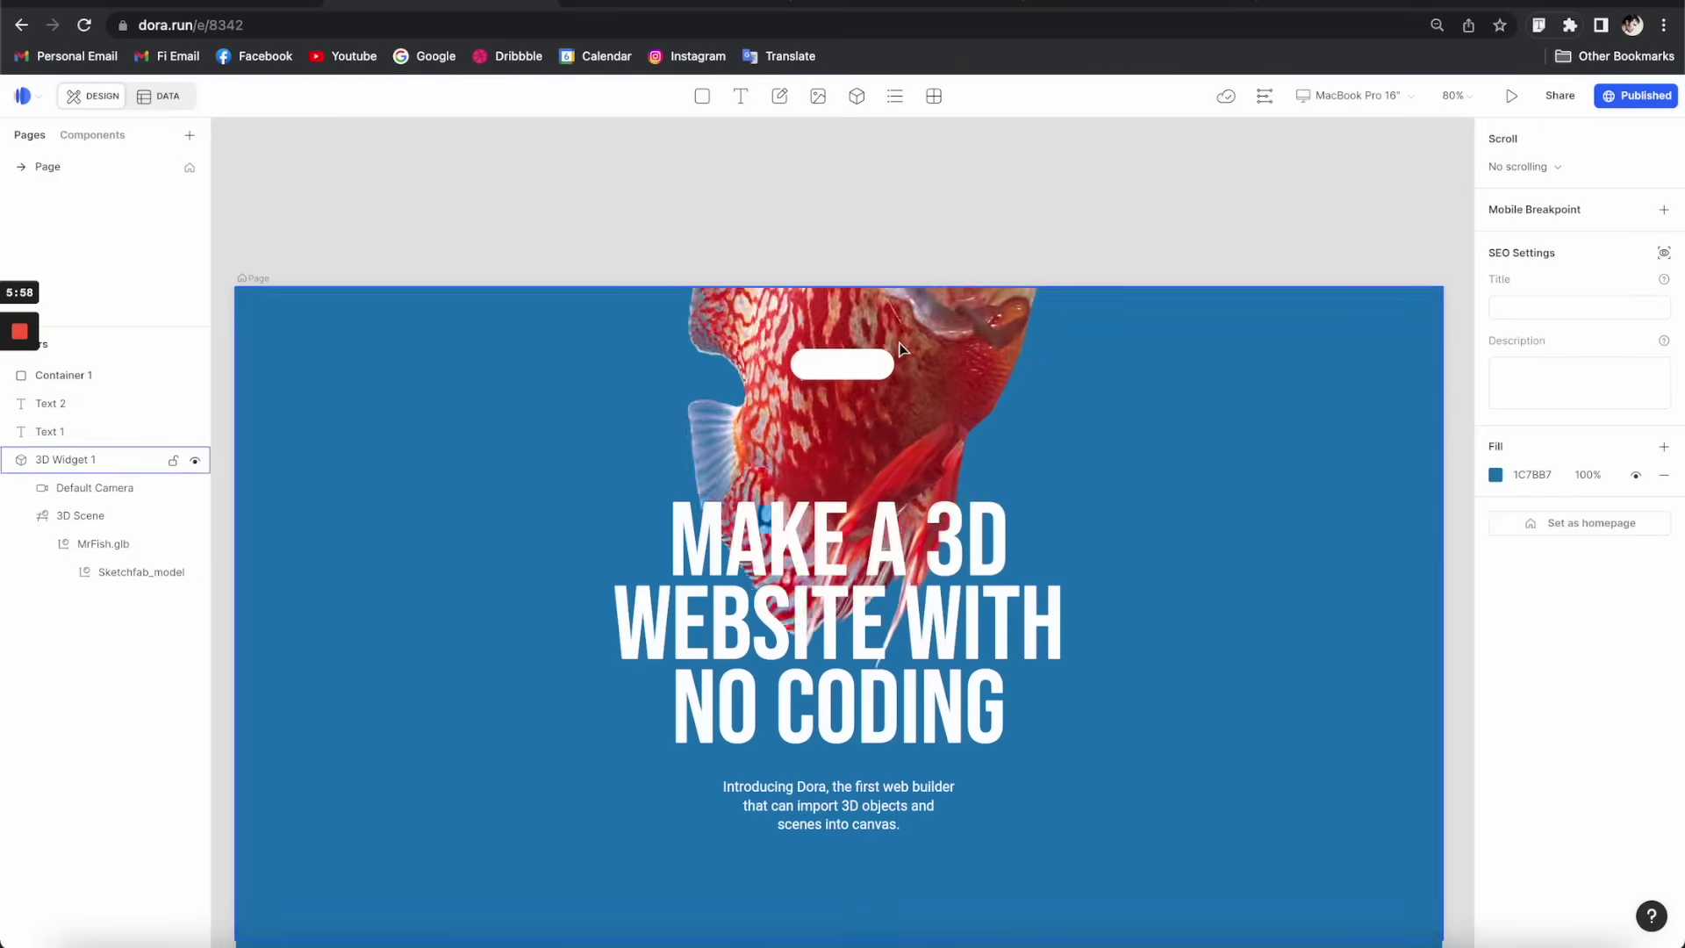
left_click_drag(883, 363, 1303, 348)
scroll(1331, 256, "up", 5)
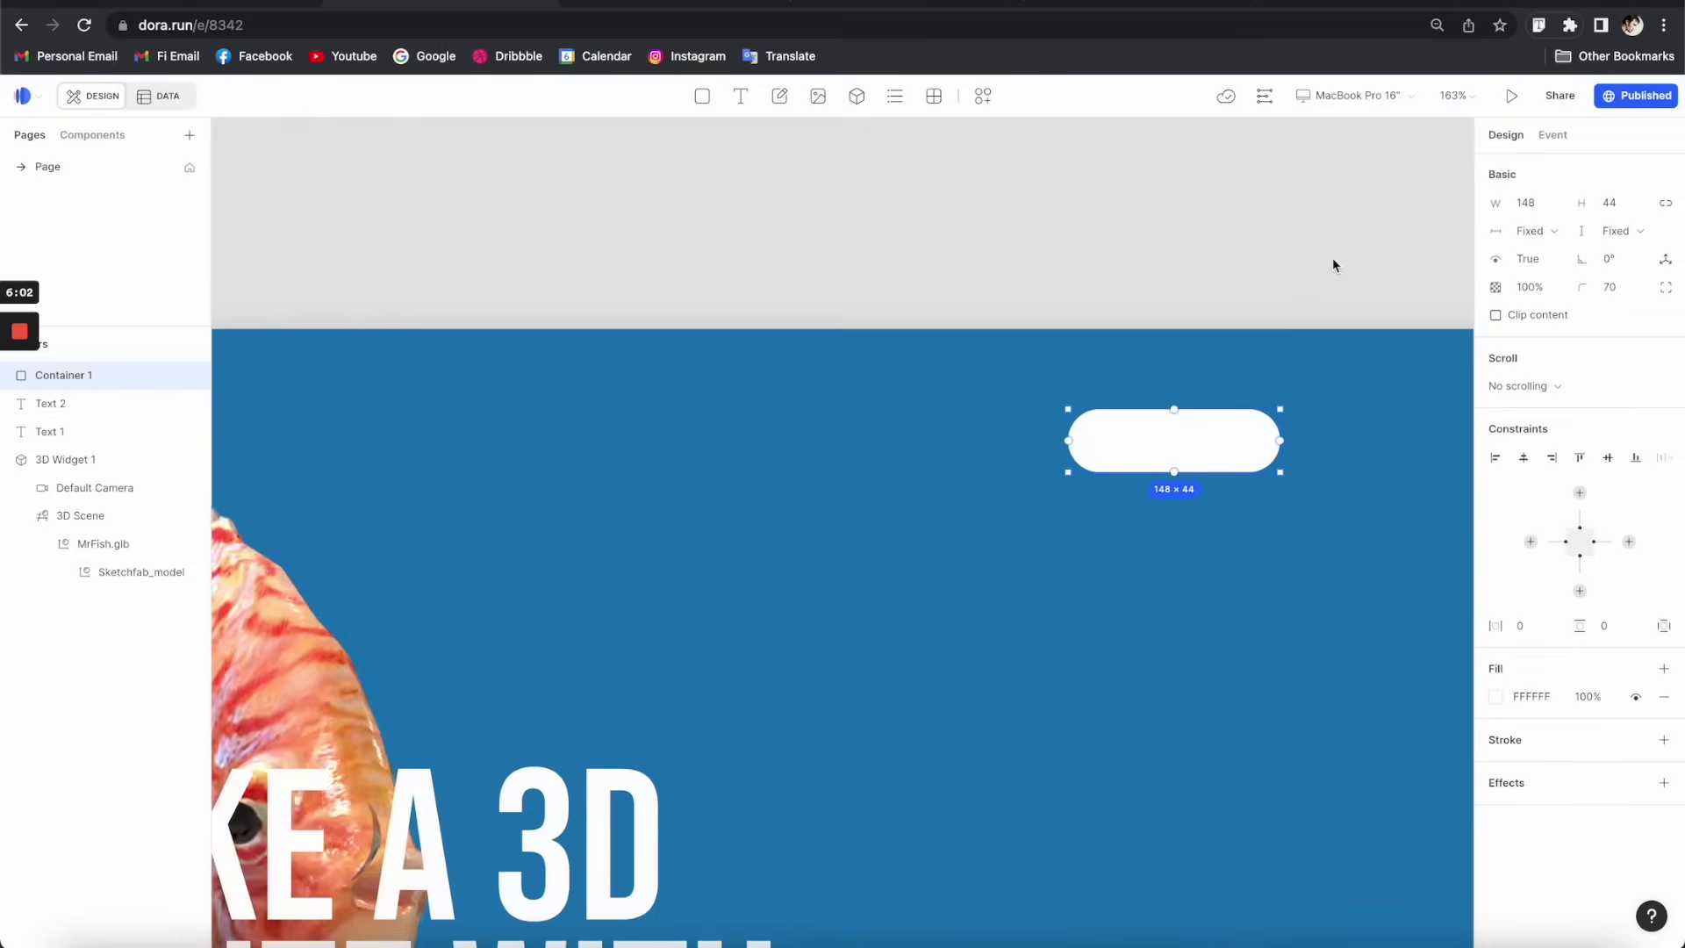
- Add the label "Join Alpha" inside the white pill container in Roboto Medium, size 16, coloured 02285E
scroll(1331, 256, "down", 2)
scroll(1331, 257, "right", 2)
left_click(741, 96)
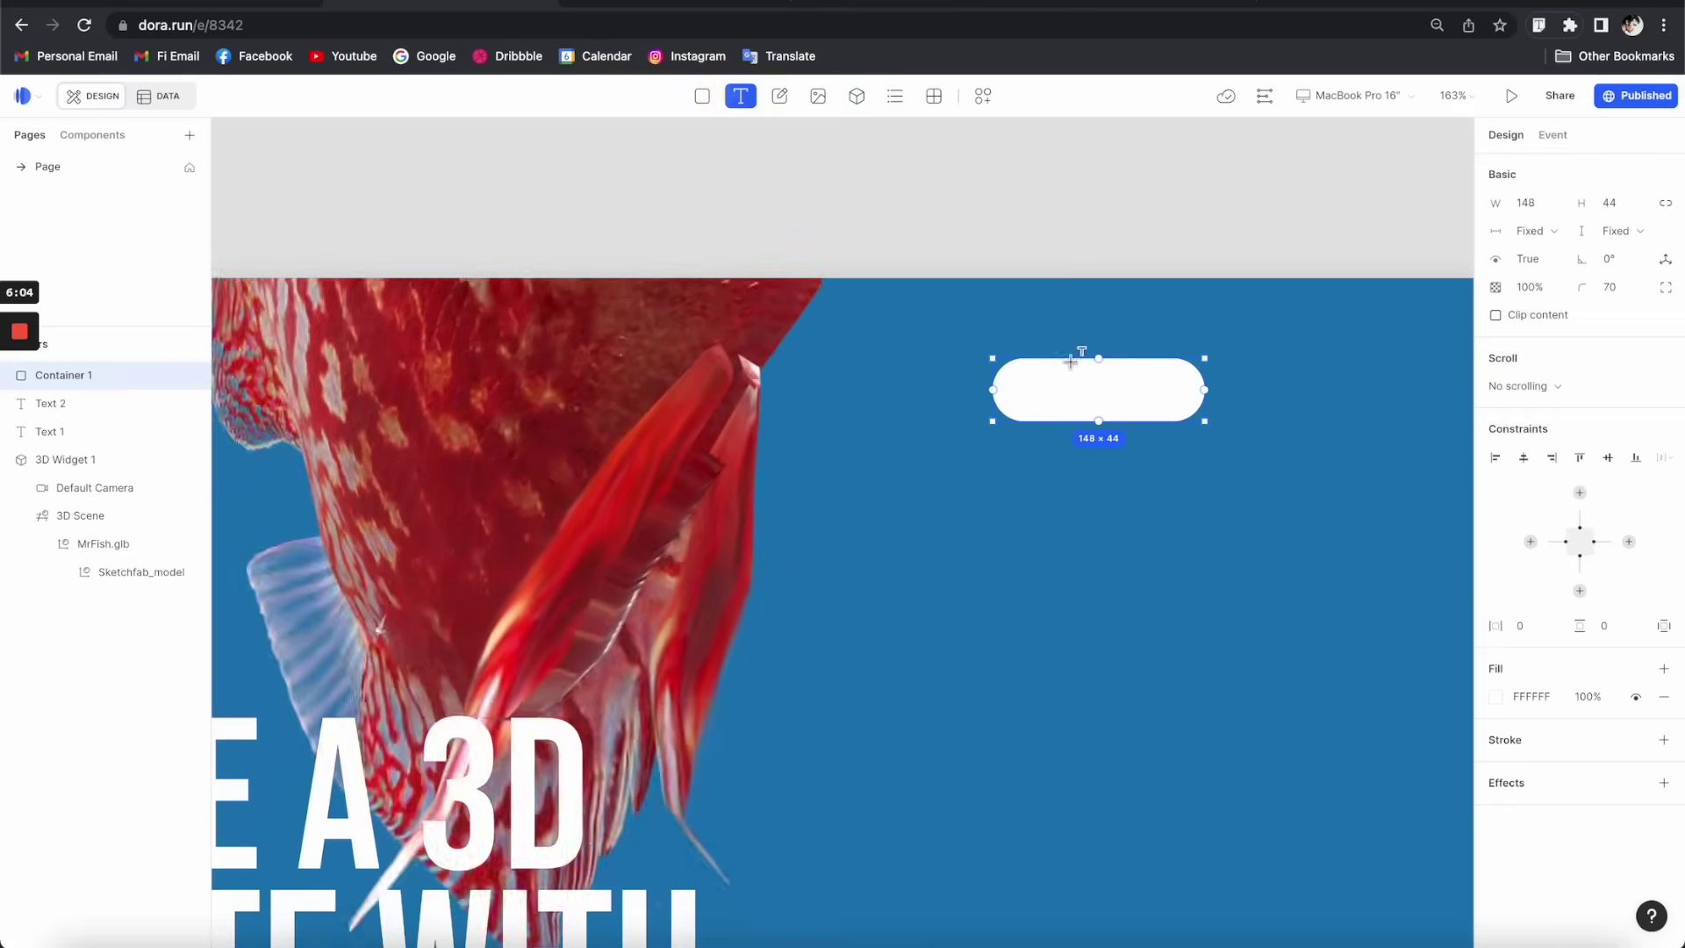
left_click(1059, 395)
left_click(1266, 209)
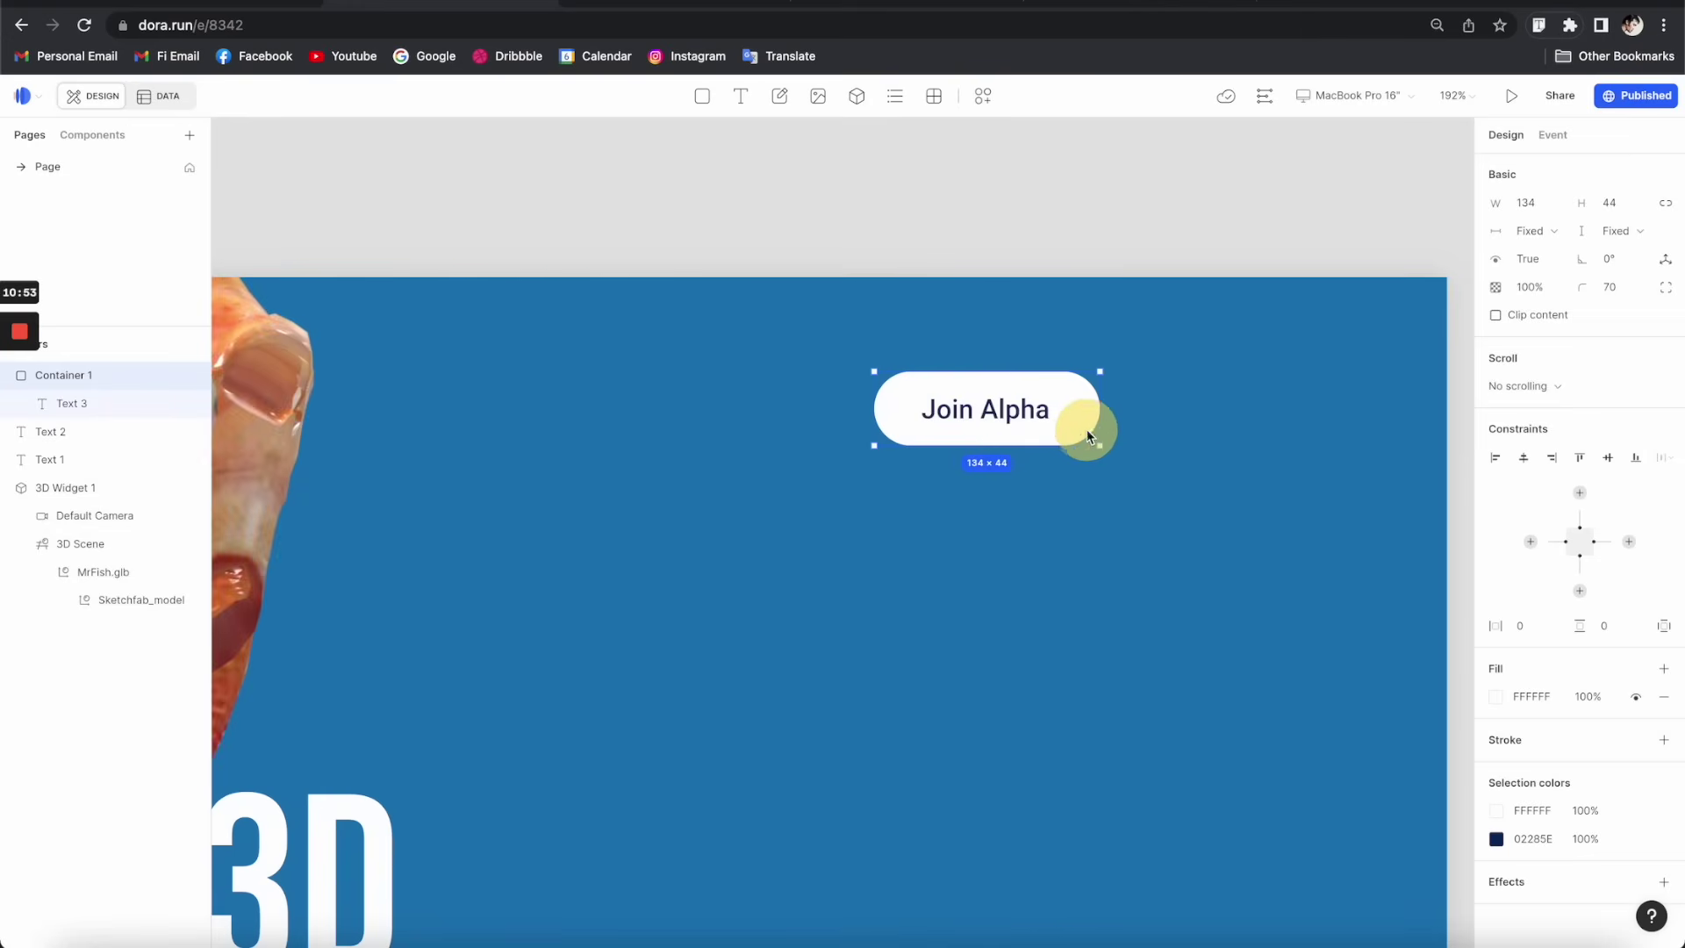
- Constrain the Join Alpha label to all four sides of its pill container so it is centred horizontally and vertically
left_click(1010, 420)
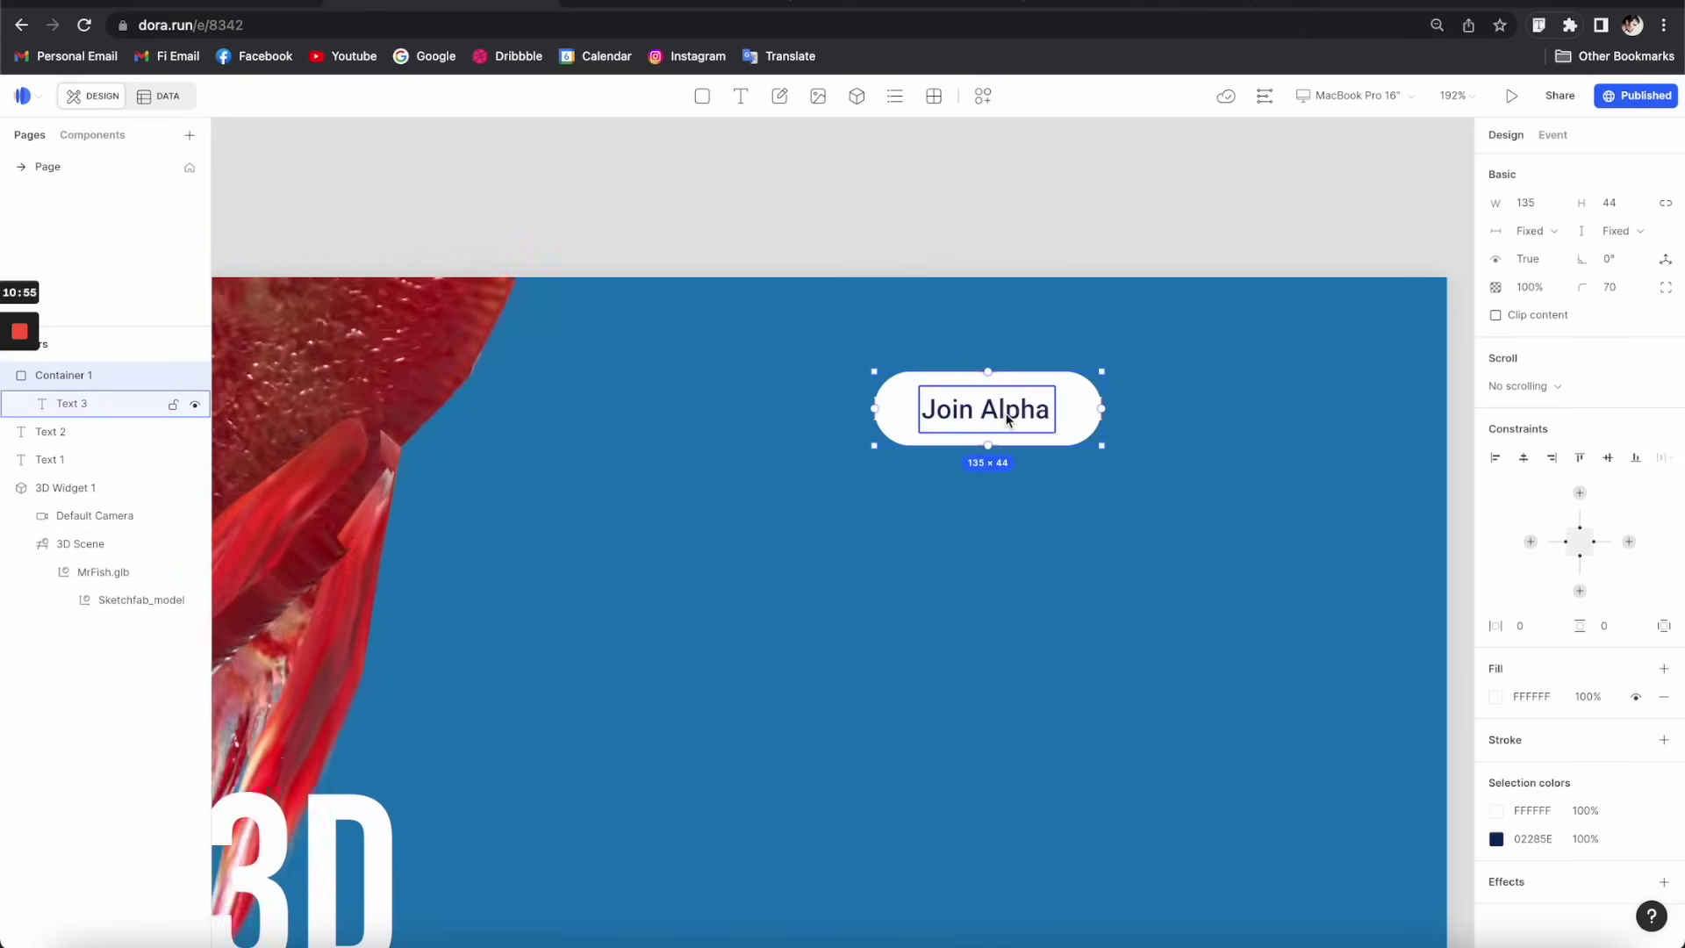
left_click(1009, 420)
scroll(1023, 395, "up", 5)
left_click_drag(1082, 427, 1164, 424)
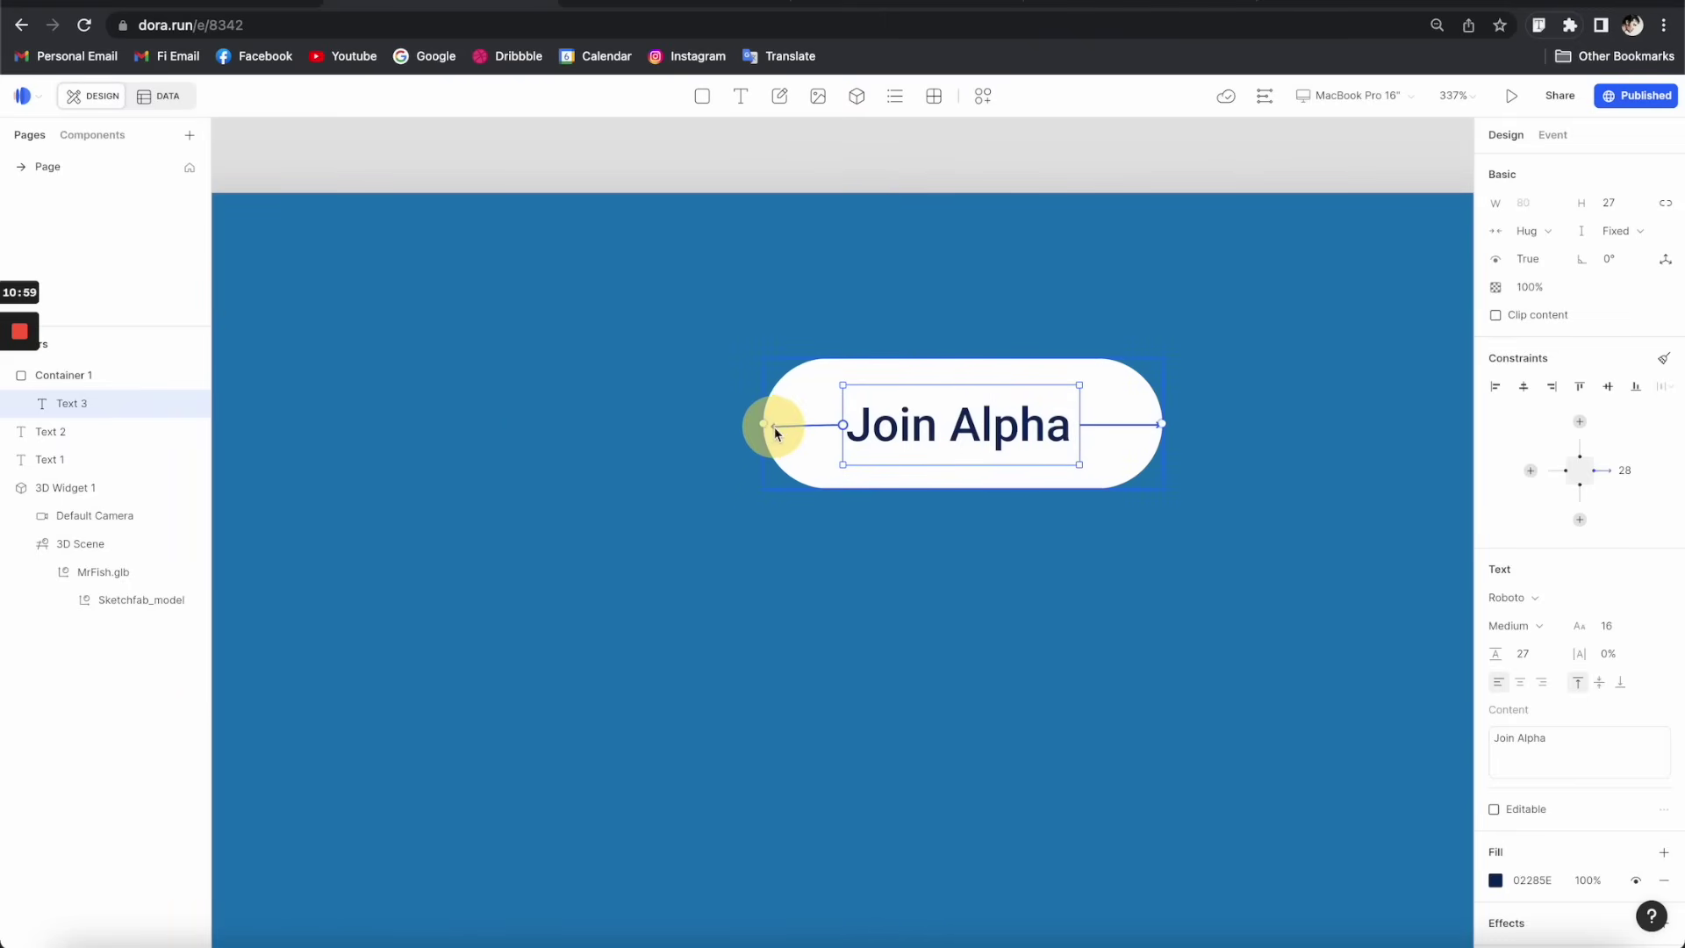
left_click_drag(966, 474, 966, 487)
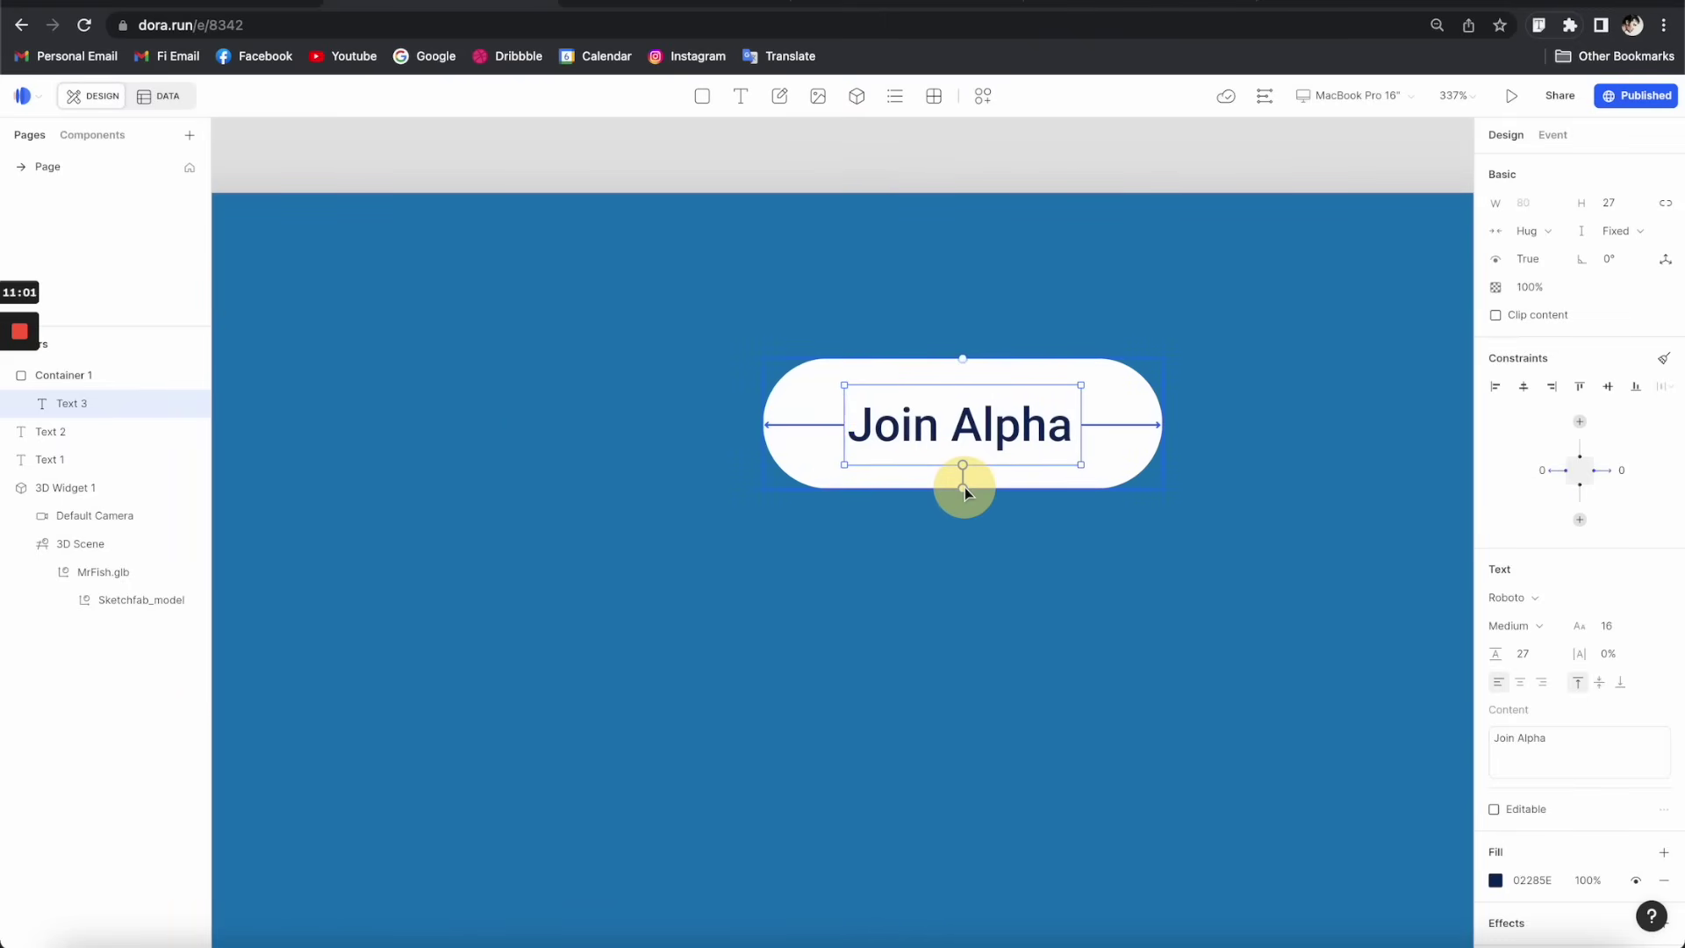
left_click_drag(962, 385, 965, 366)
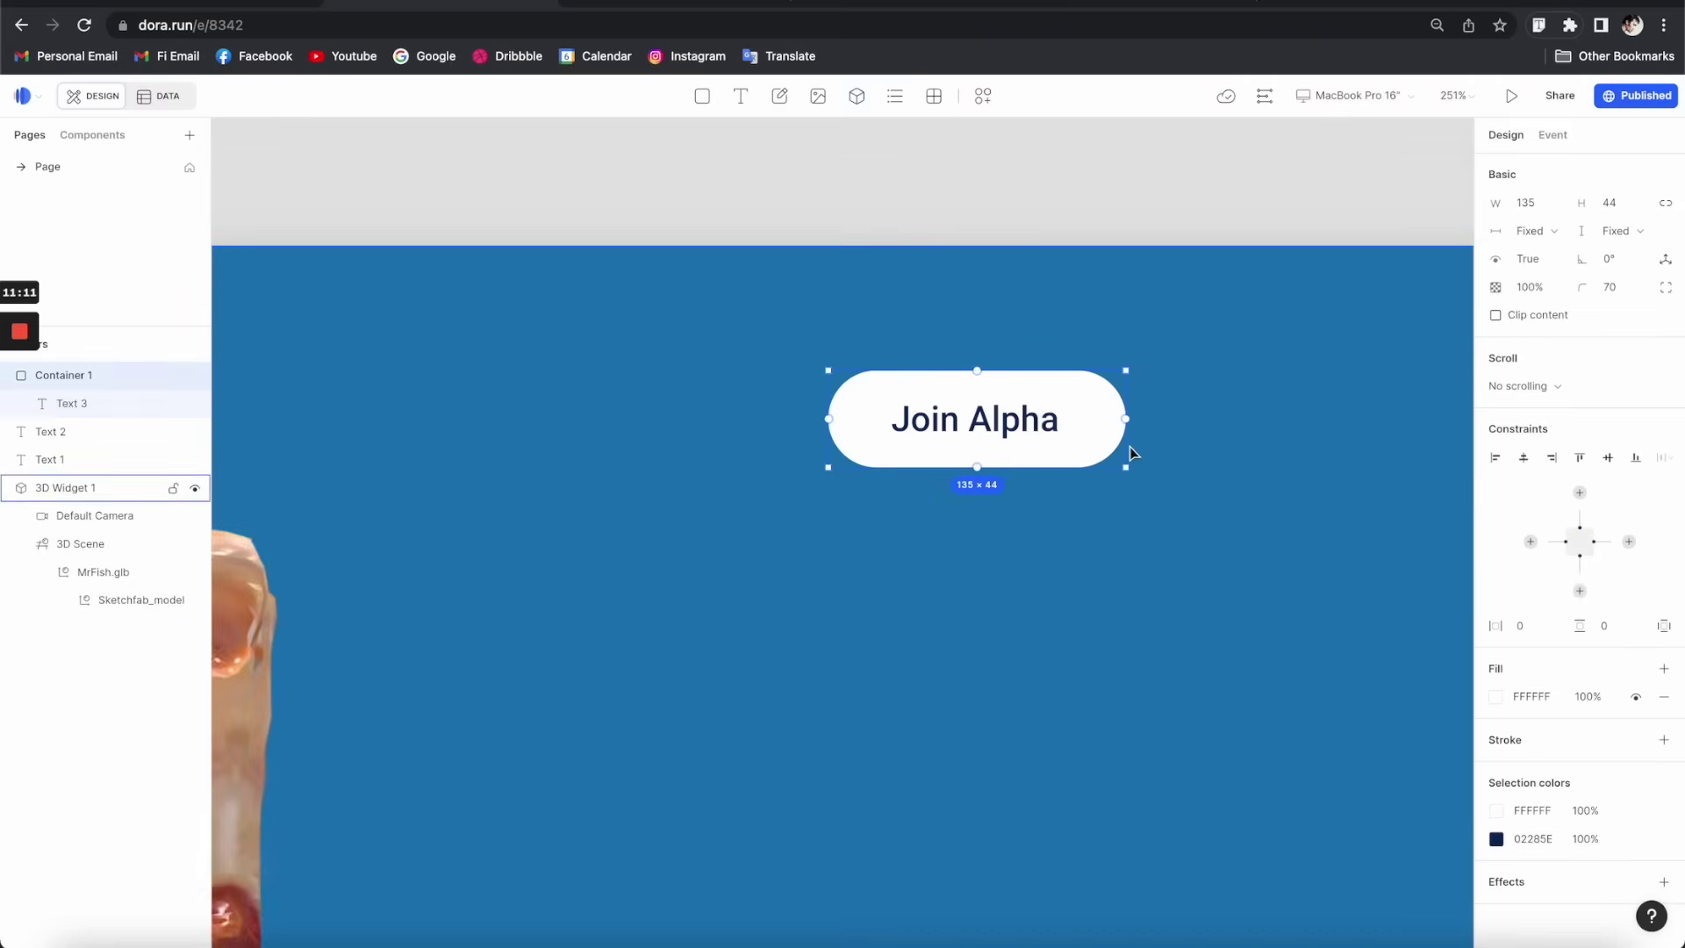
left_click(1189, 434)
- Draw a thin white bar of 28 × 6 beside the Join Alpha button and duplicate it for a menu icon
left_click(1072, 433)
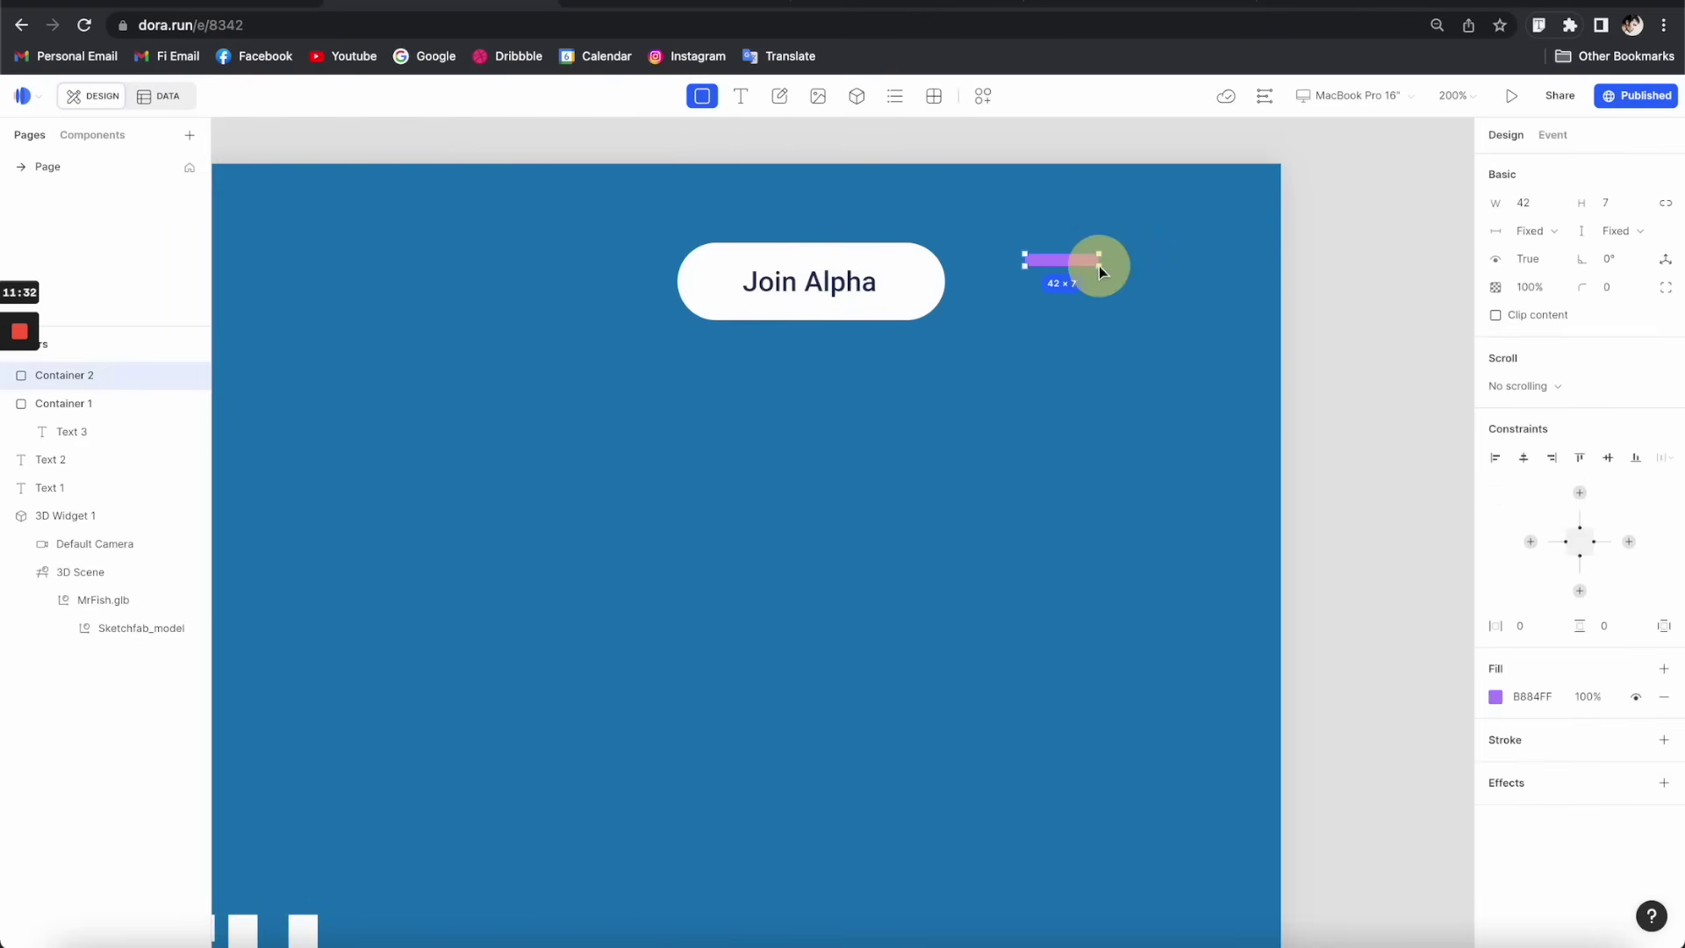
left_click_drag(1074, 265, 1074, 265)
left_click(1496, 696)
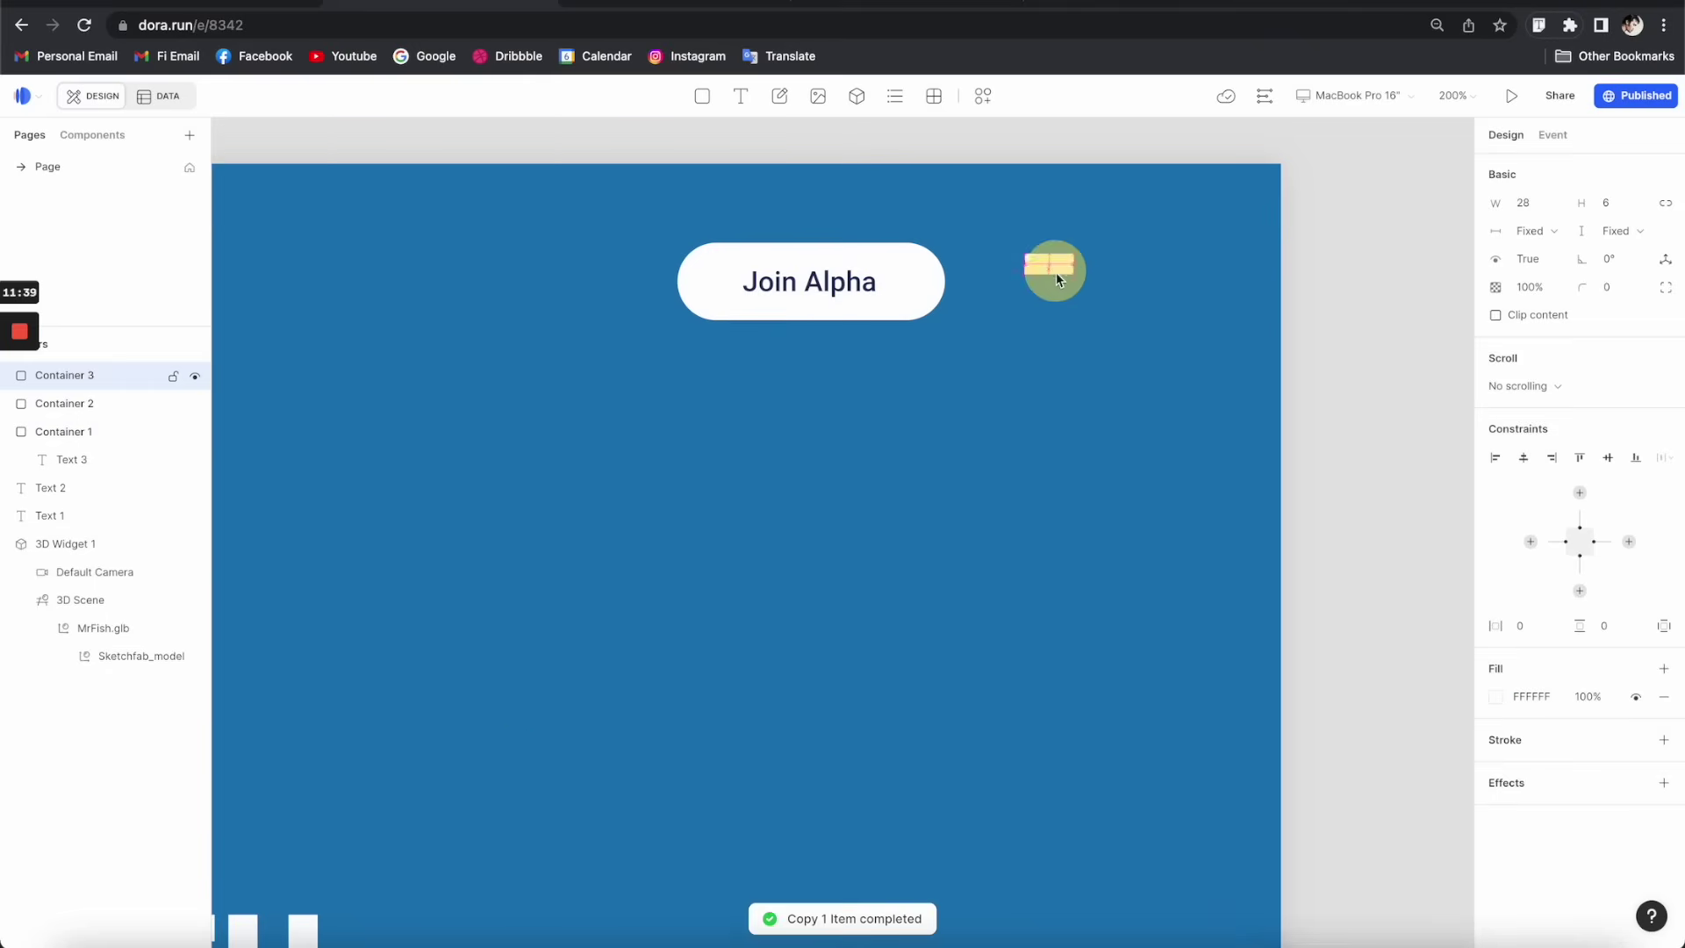
key("ctrl+v")
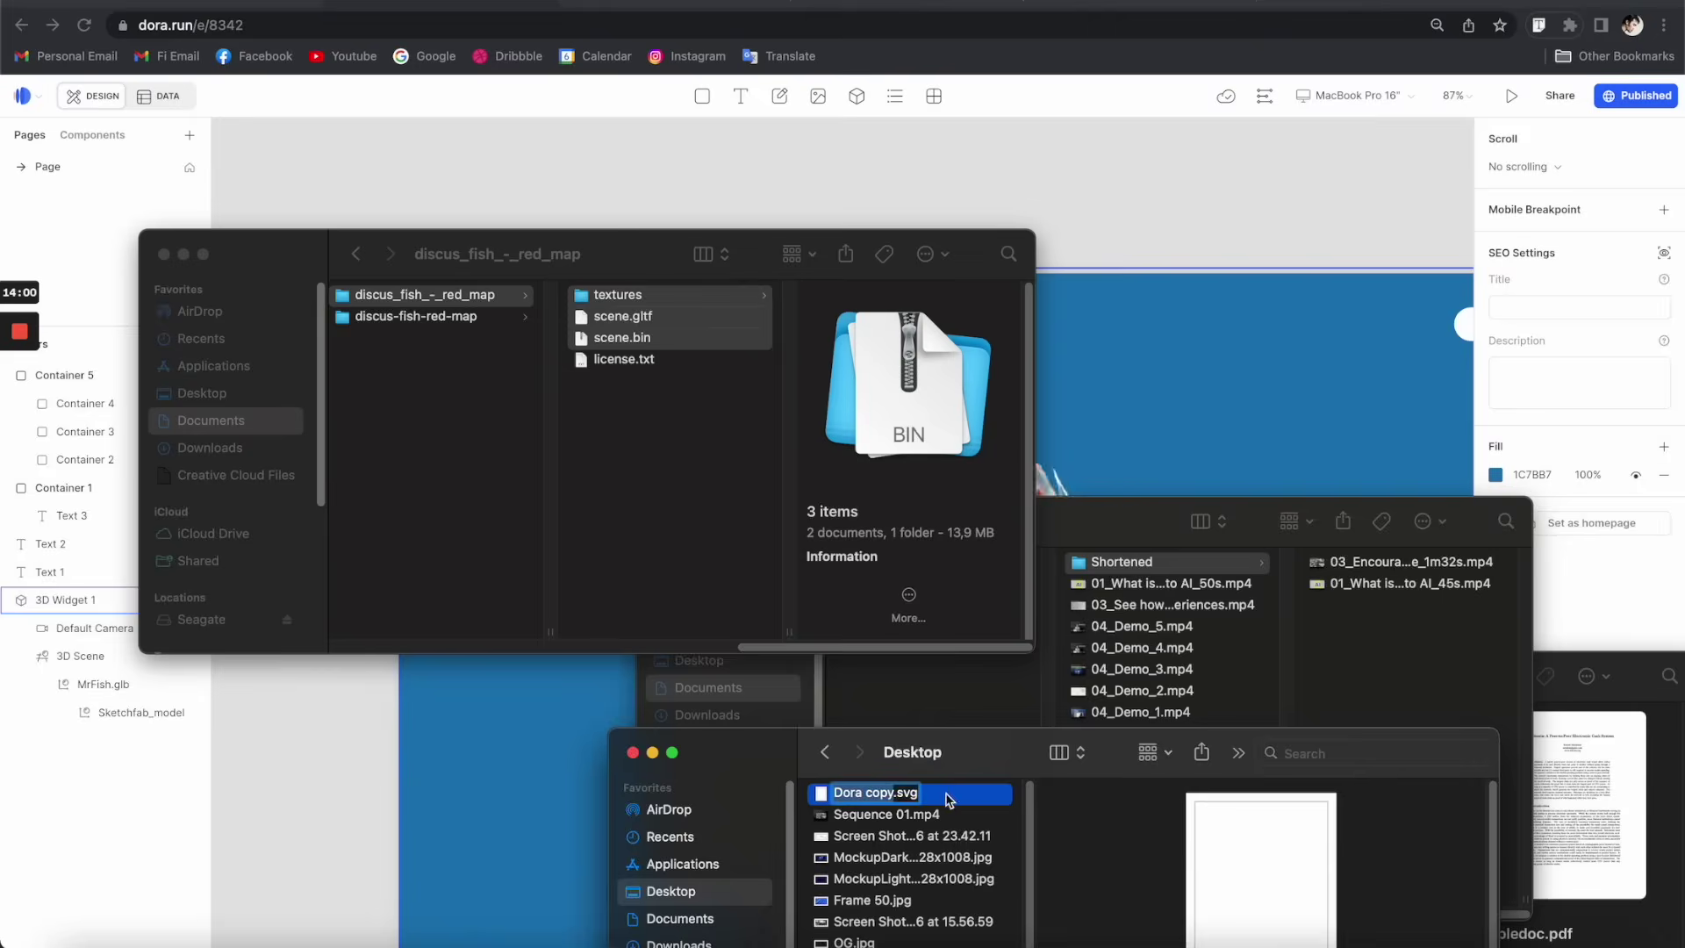
- Place the logo file Dora copy.svg from the Desktop folder onto the page
left_click(938, 830)
left_click(889, 794)
left_click_drag(1185, 349, 688, 369)
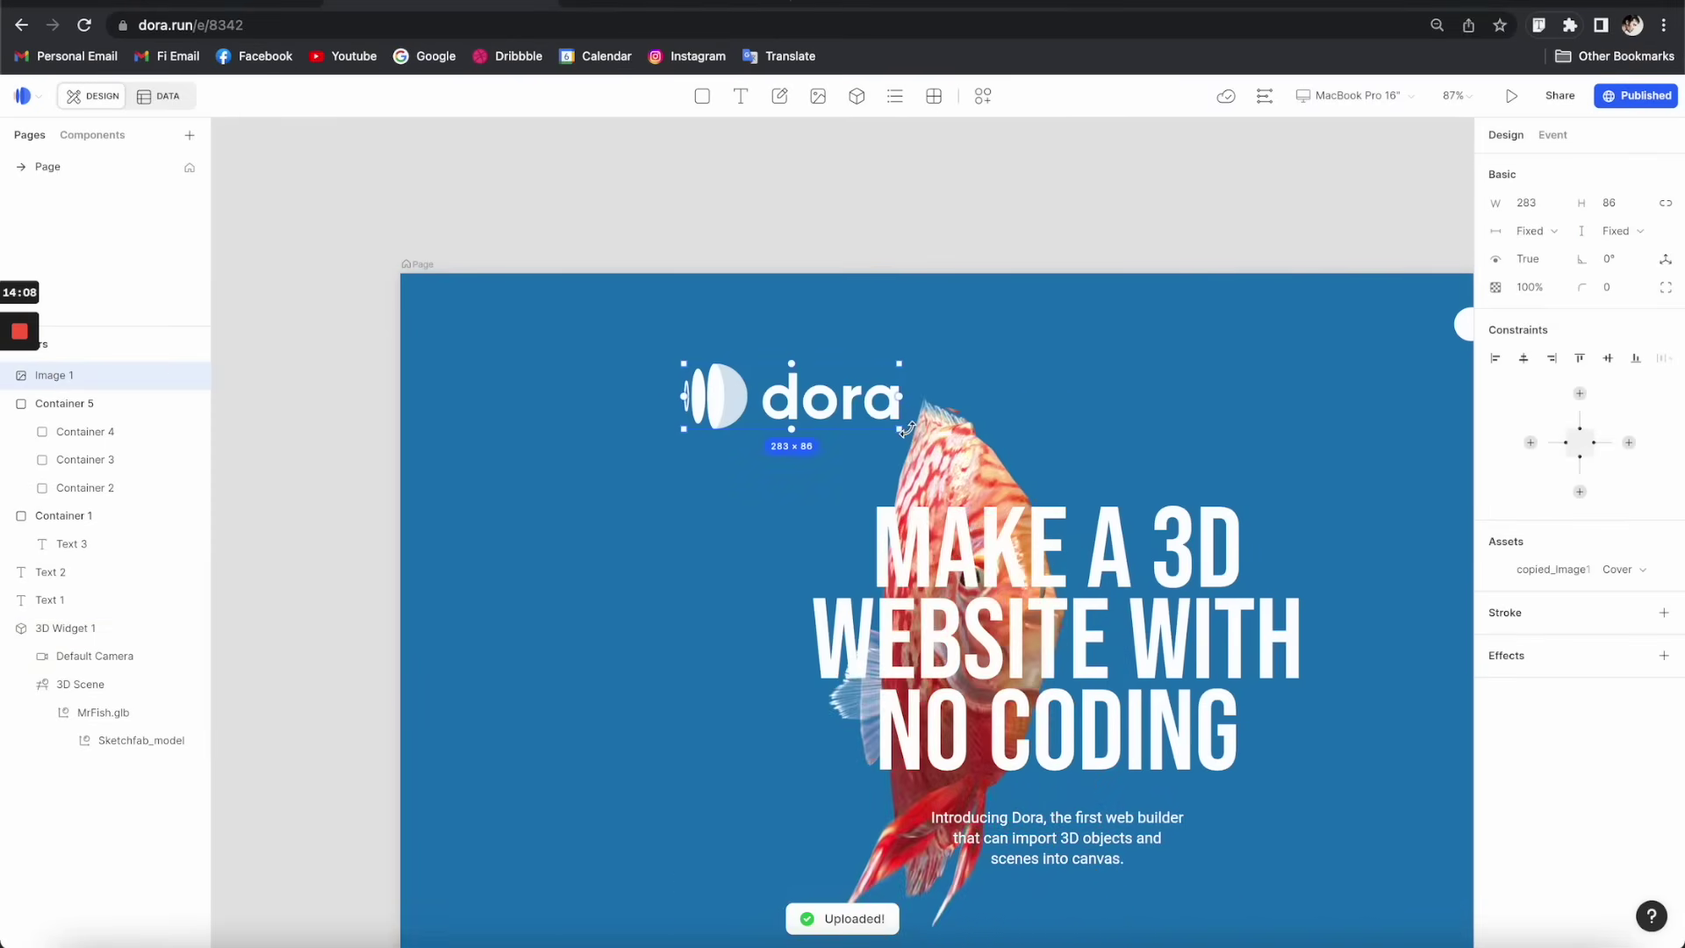
- Scale the dora logo to about 178 × 54 and move it to the page's upper-left corner
left_click_drag(811, 398, 820, 404)
scroll(723, 376, "down", 3)
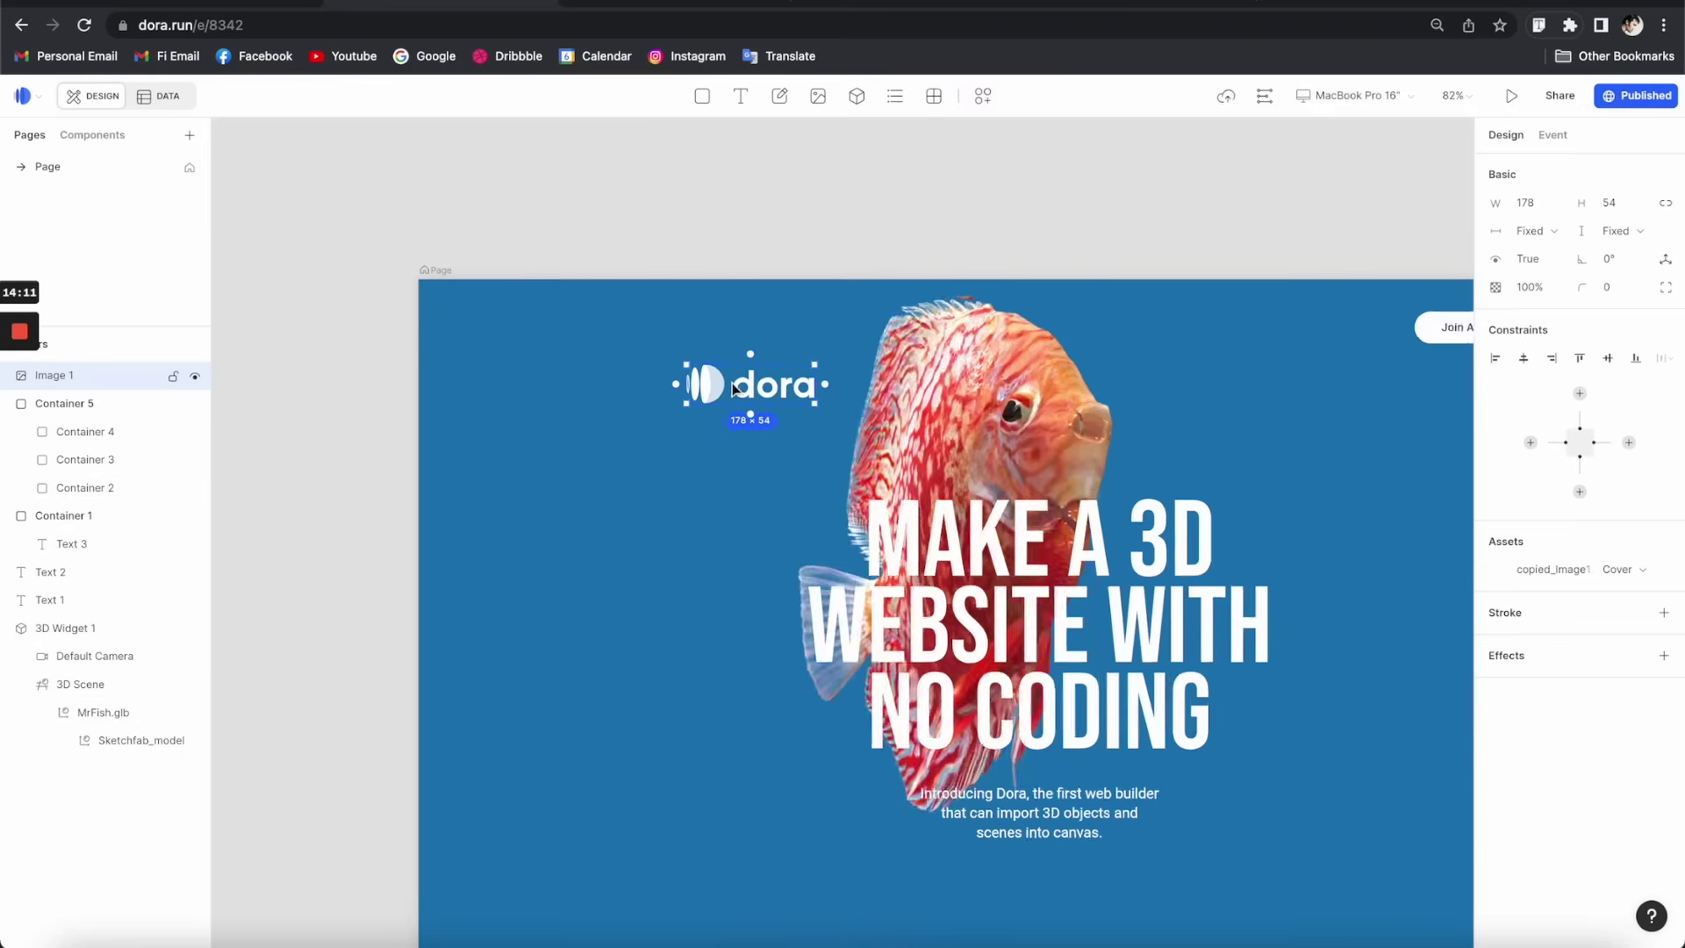
left_click_drag(727, 342, 530, 338)
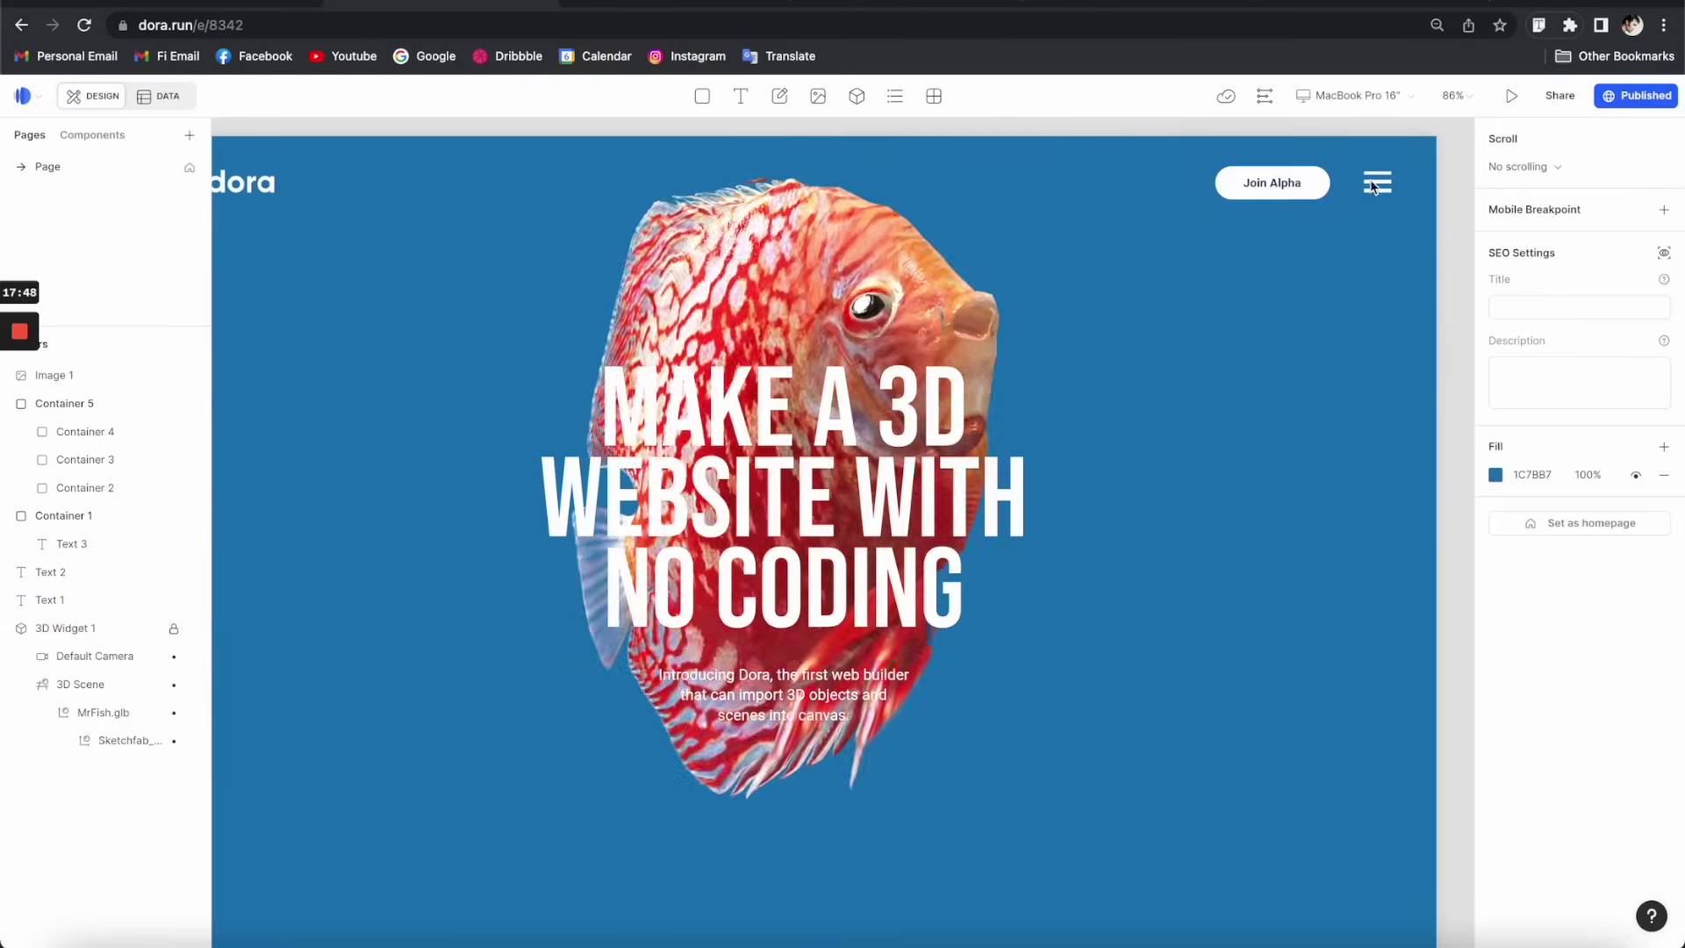
- Extend the page downward to a vertically scrolling height of about 2824
scroll(872, 257, "down", 5)
scroll(872, 256, "down", 4)
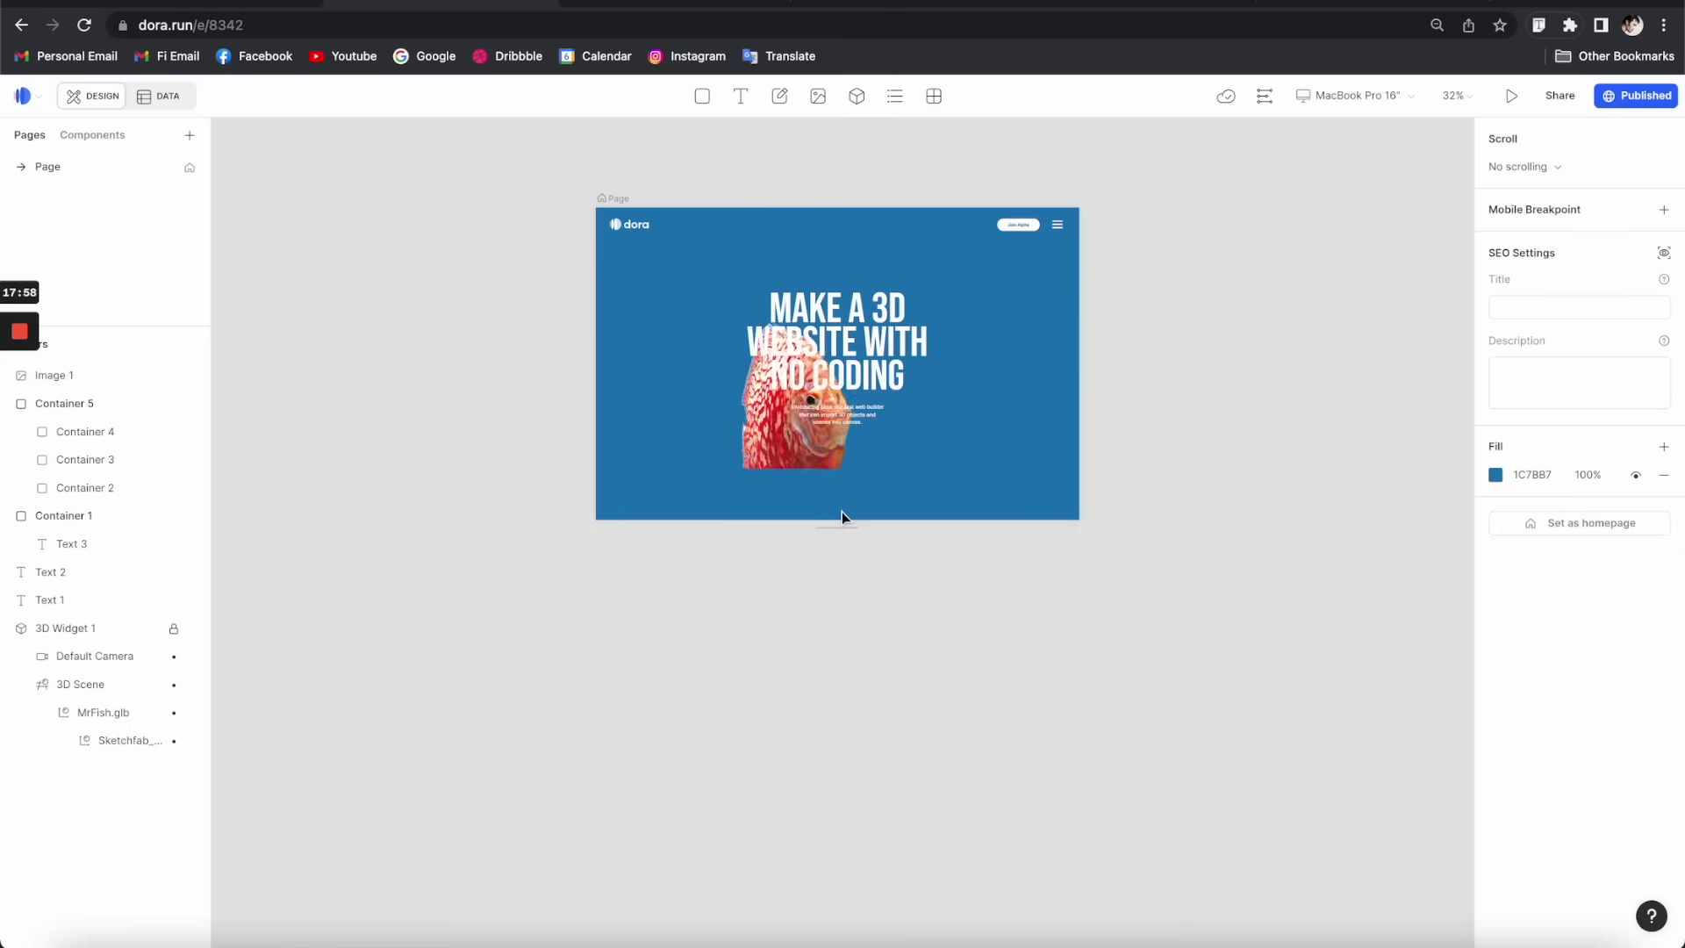
scroll(836, 561, "up", 8)
scroll(842, 417, "down", 5)
left_click_drag(845, 421, 844, 820)
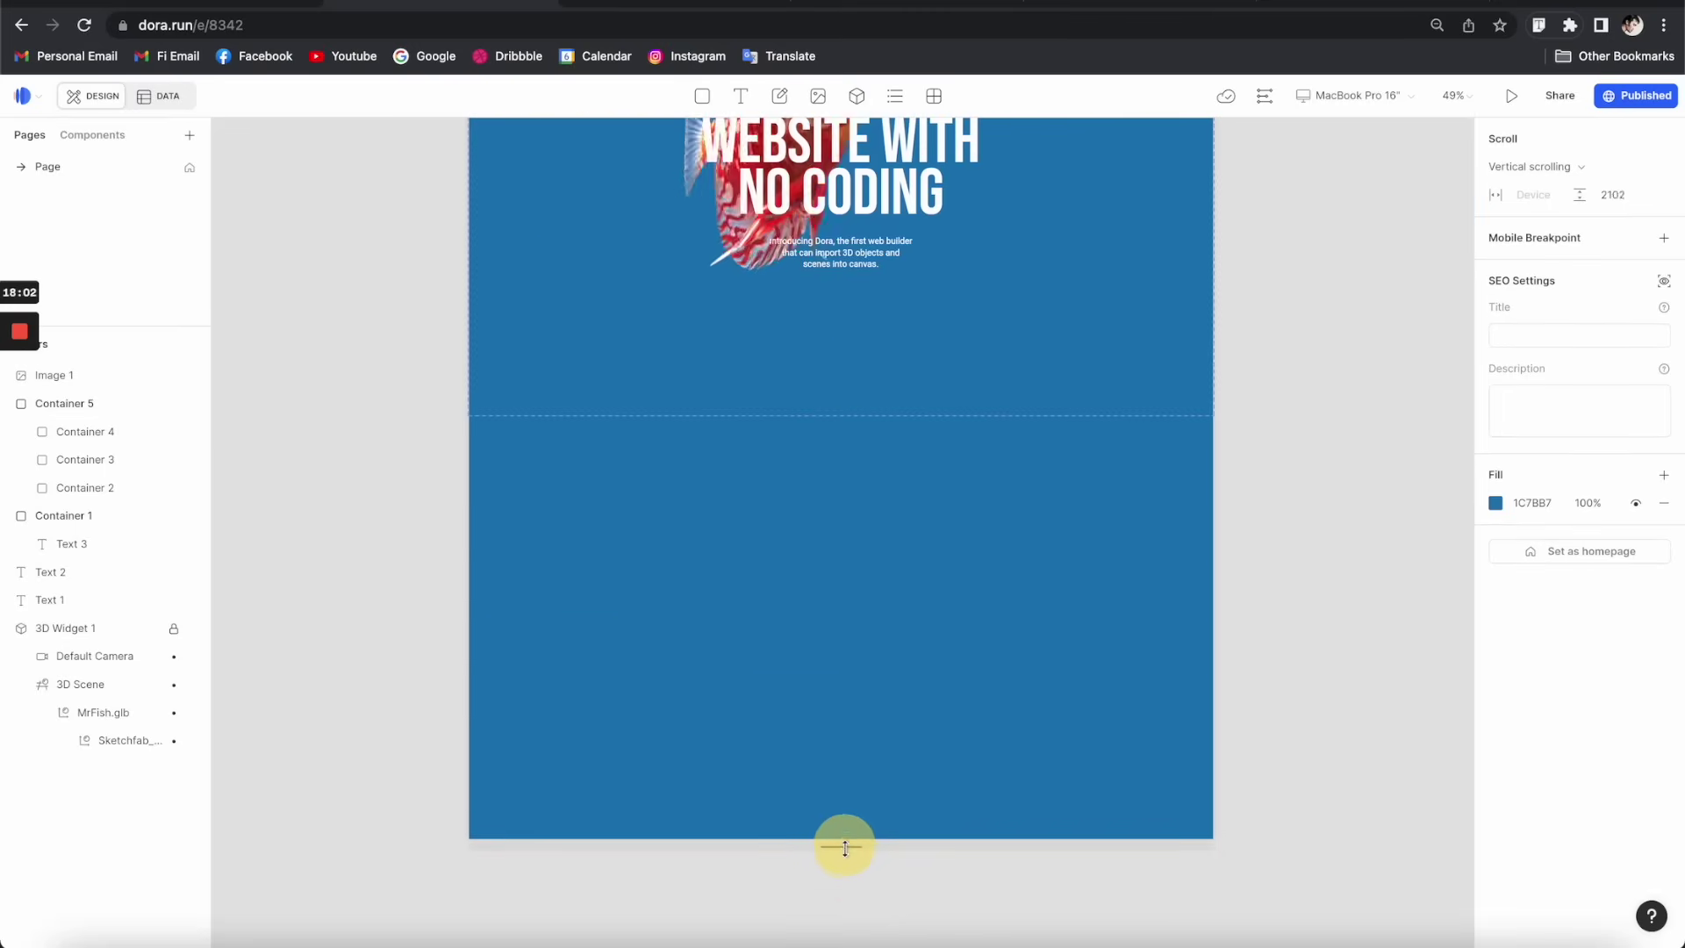
scroll(844, 871, "down", 5)
scroll(1045, 614, "down", 3)
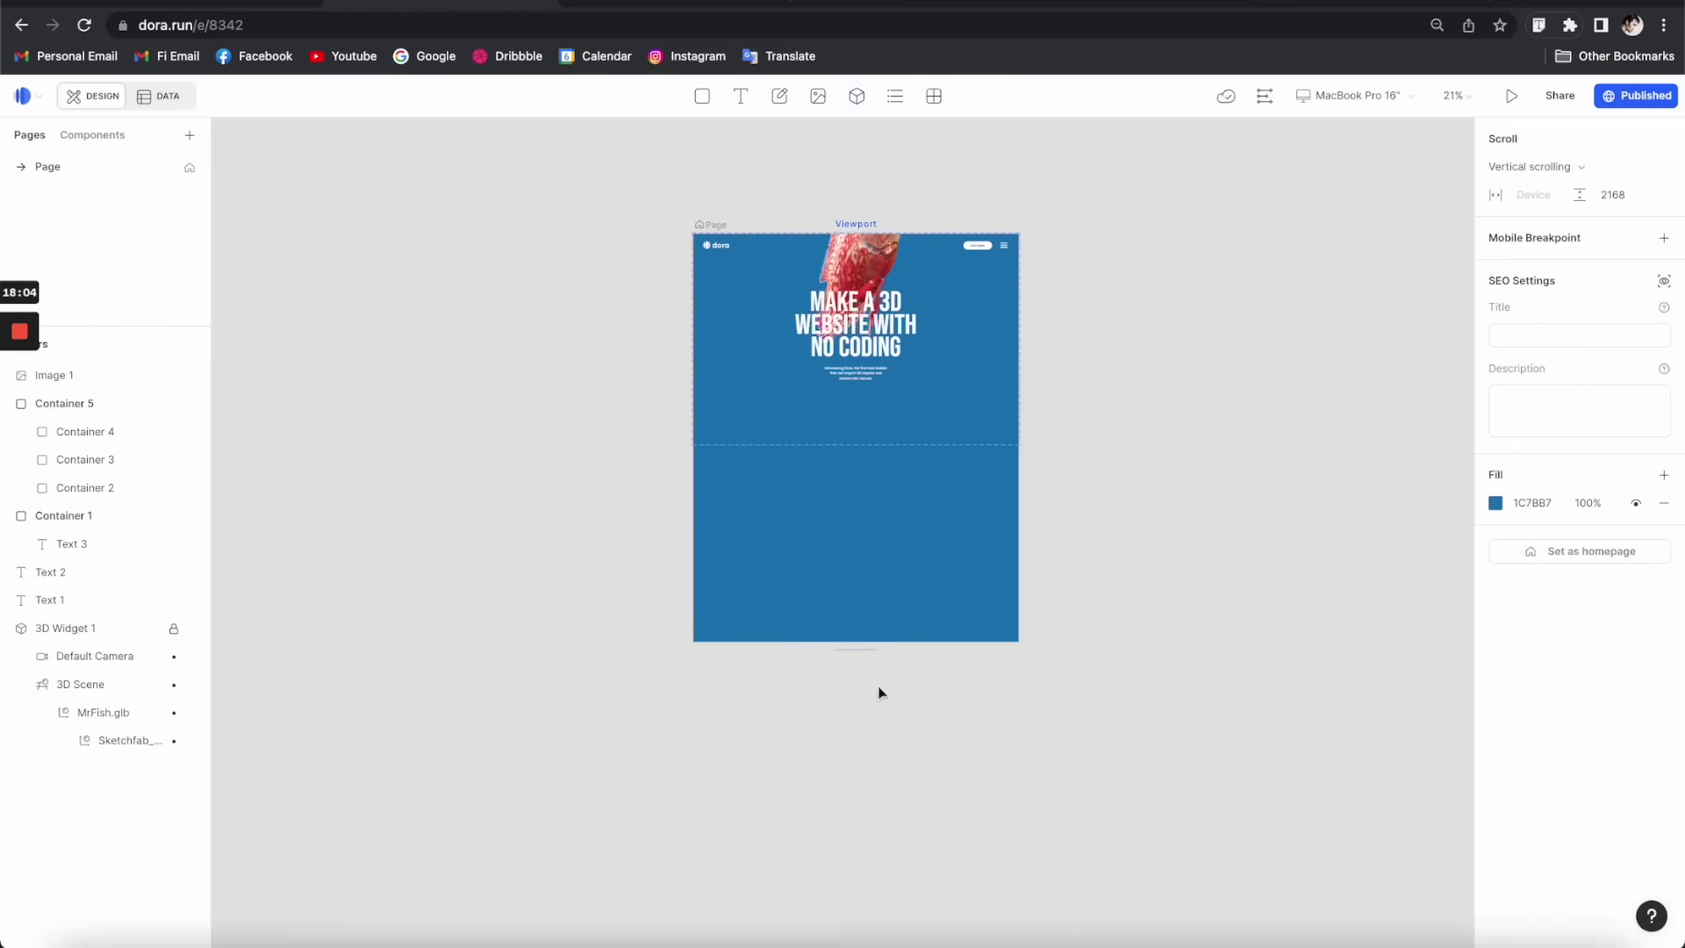
left_click_drag(865, 675, 888, 463)
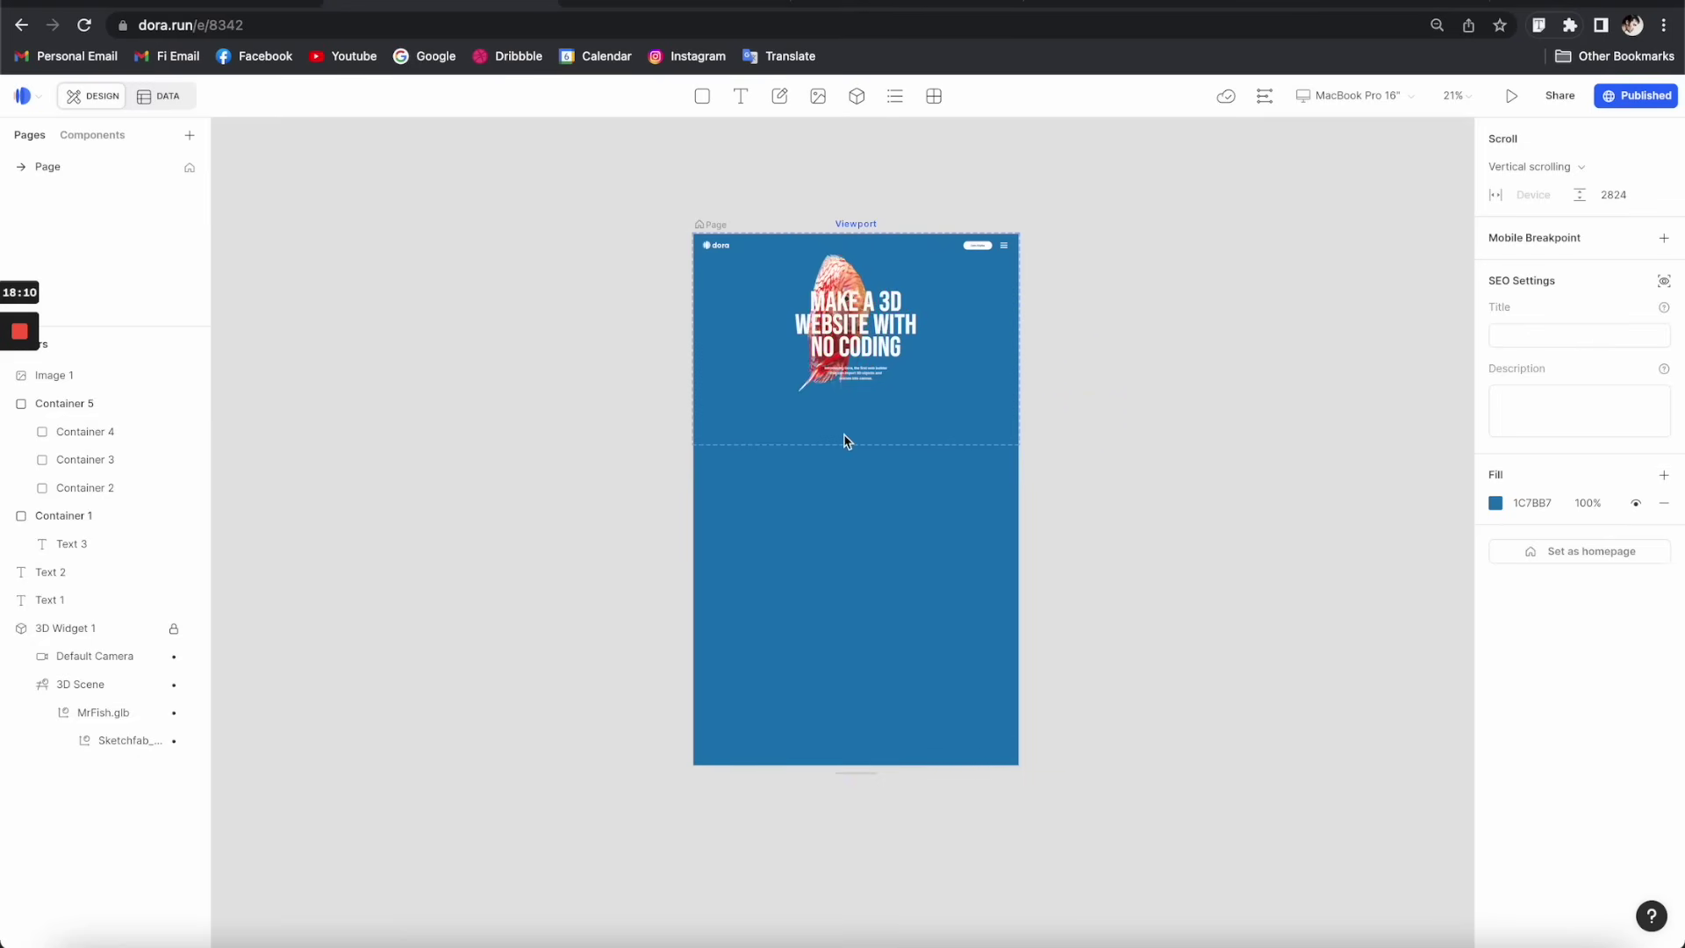
- Preview the page and scroll through it to check how the logo, button and menu icon behave
scroll(847, 440, "up", 5)
scroll(839, 474, "down", 3)
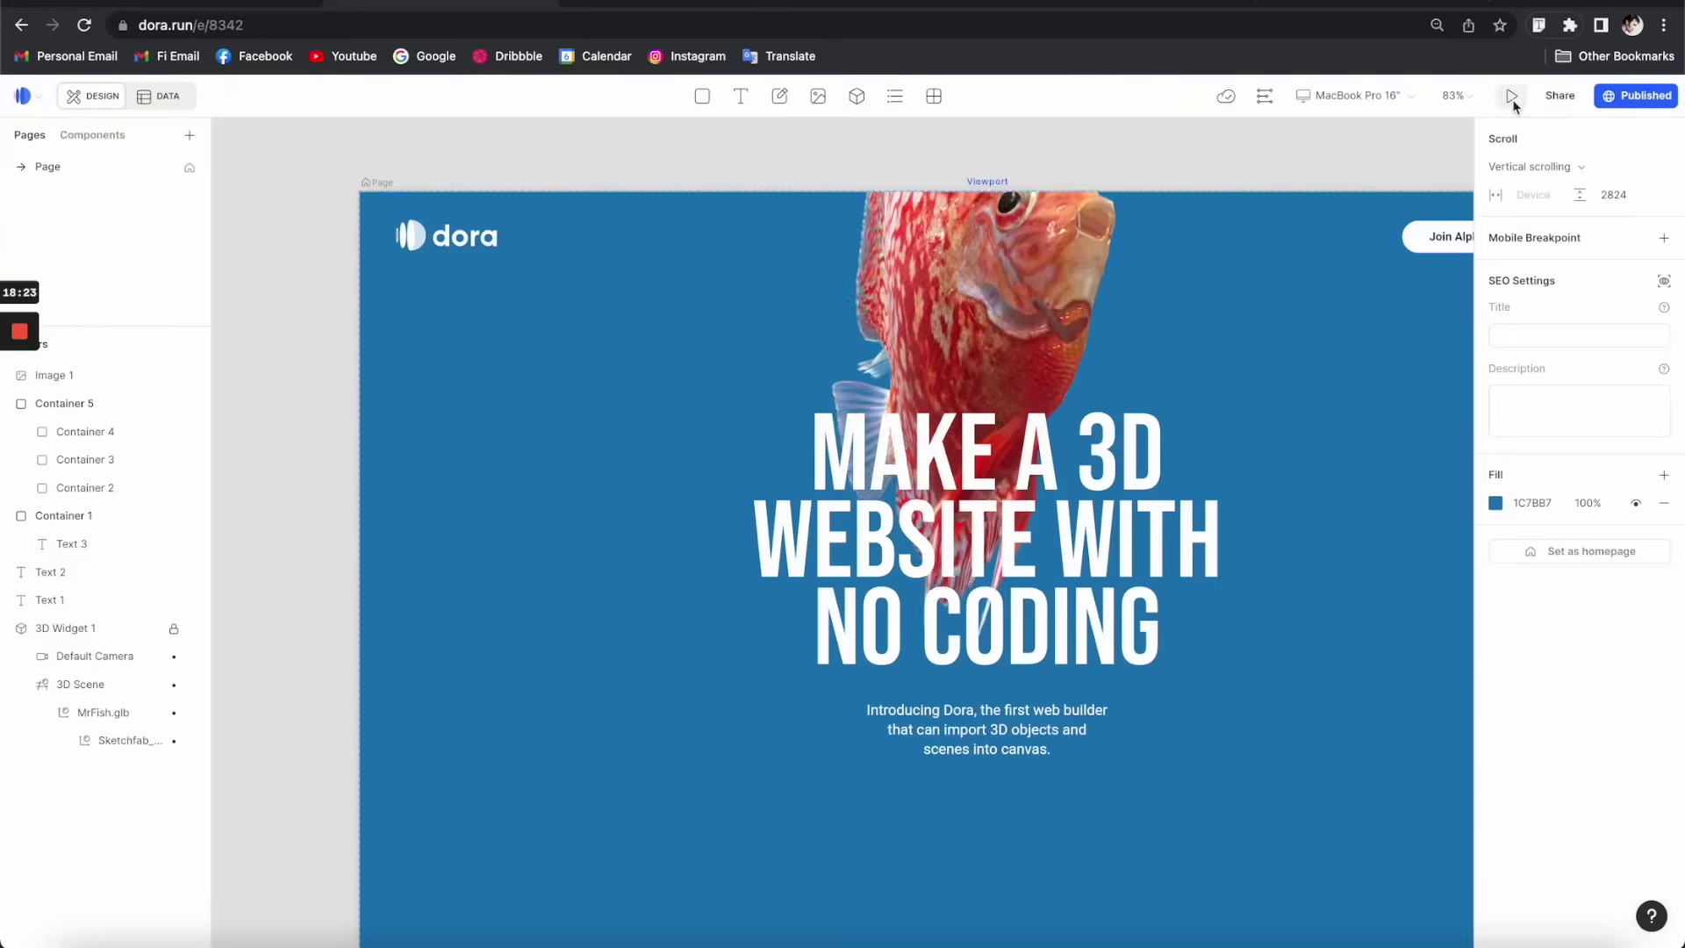
left_click(1511, 96)
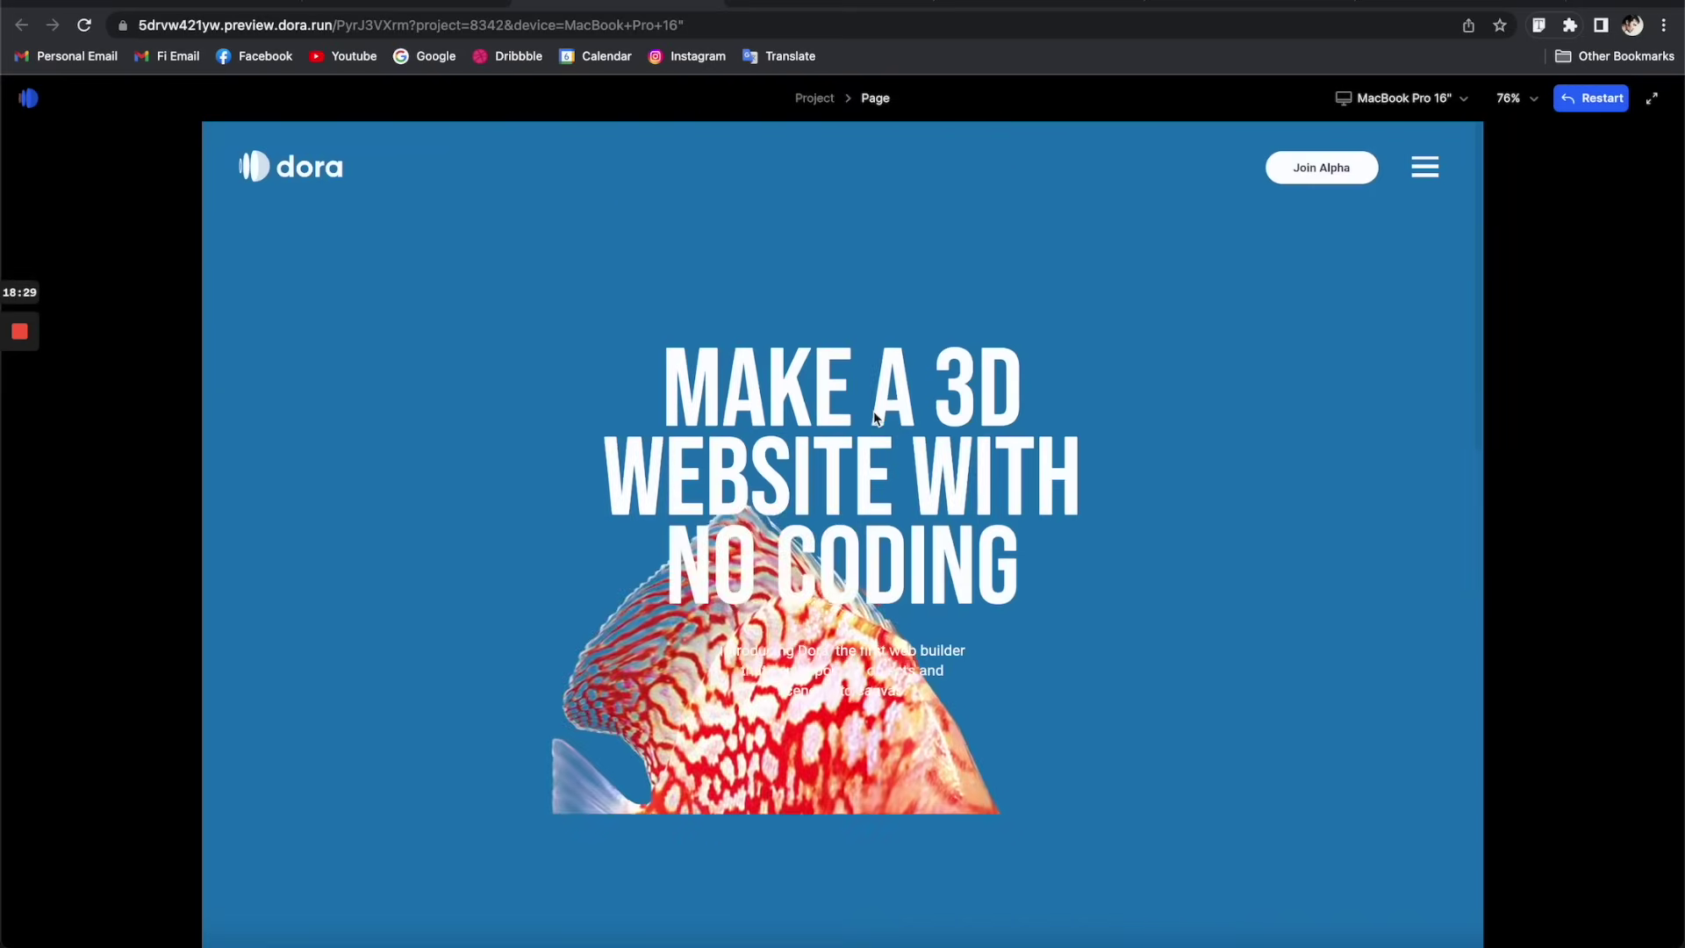
scroll(1102, 670, "down", 5)
scroll(1042, 271, "up", 5)
scroll(1056, 297, "down", 7)
scroll(1056, 296, "up", 7)
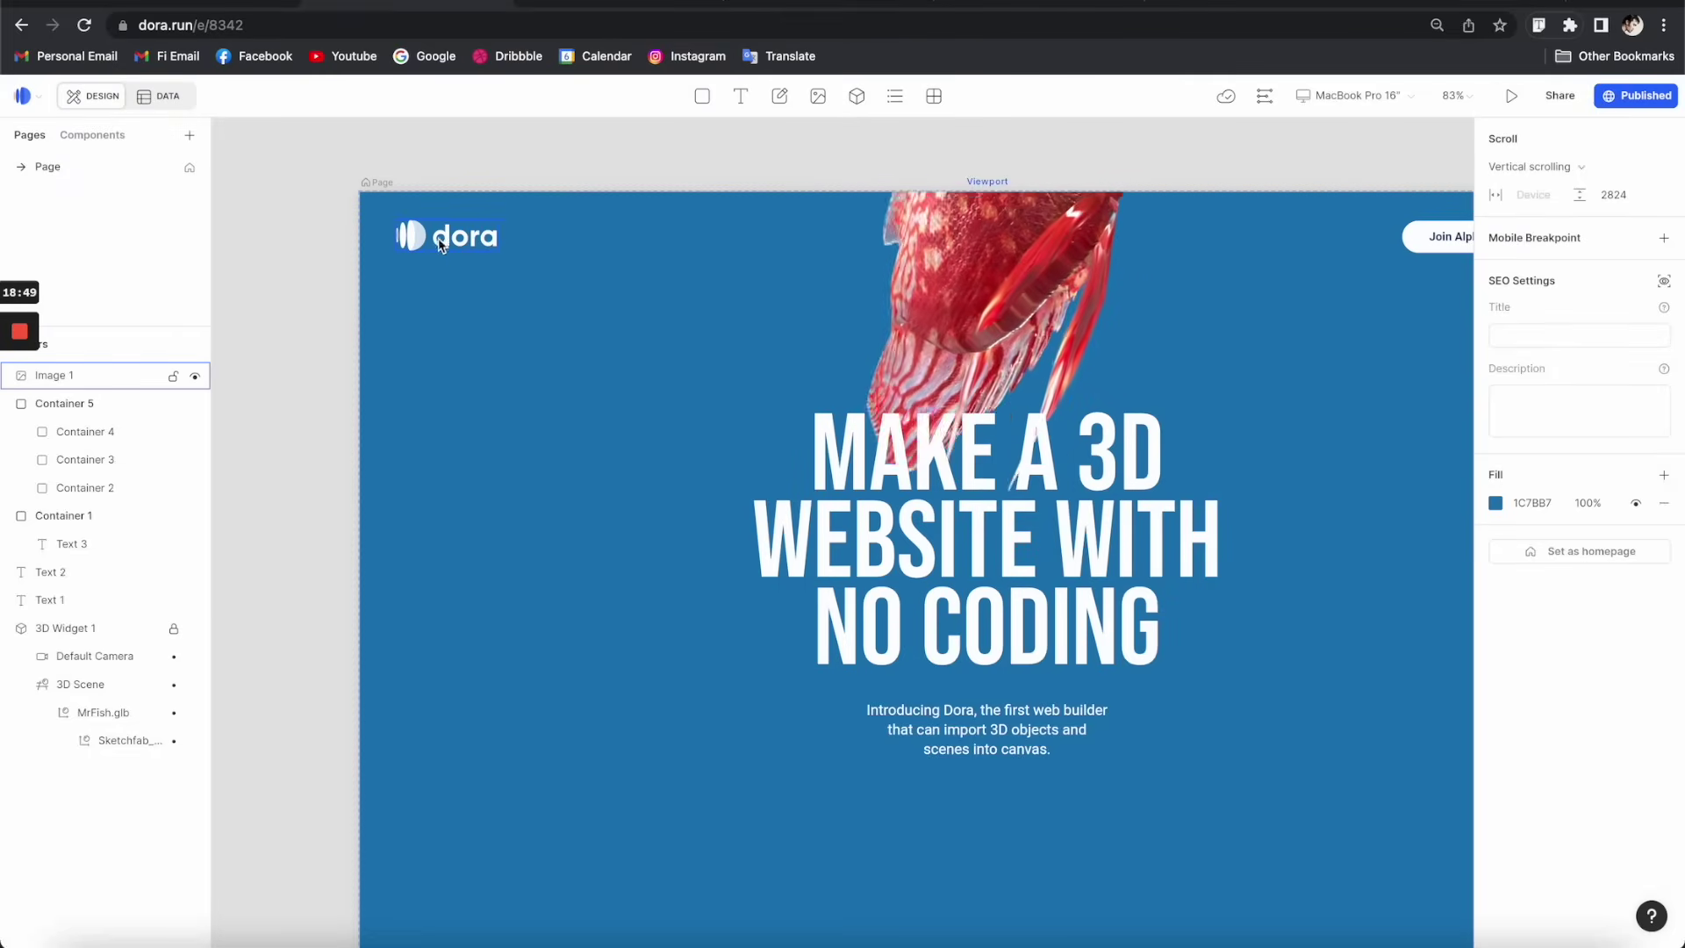
- Constrain the dora logo to the viewport top and to the page's left edge
left_click(453, 232)
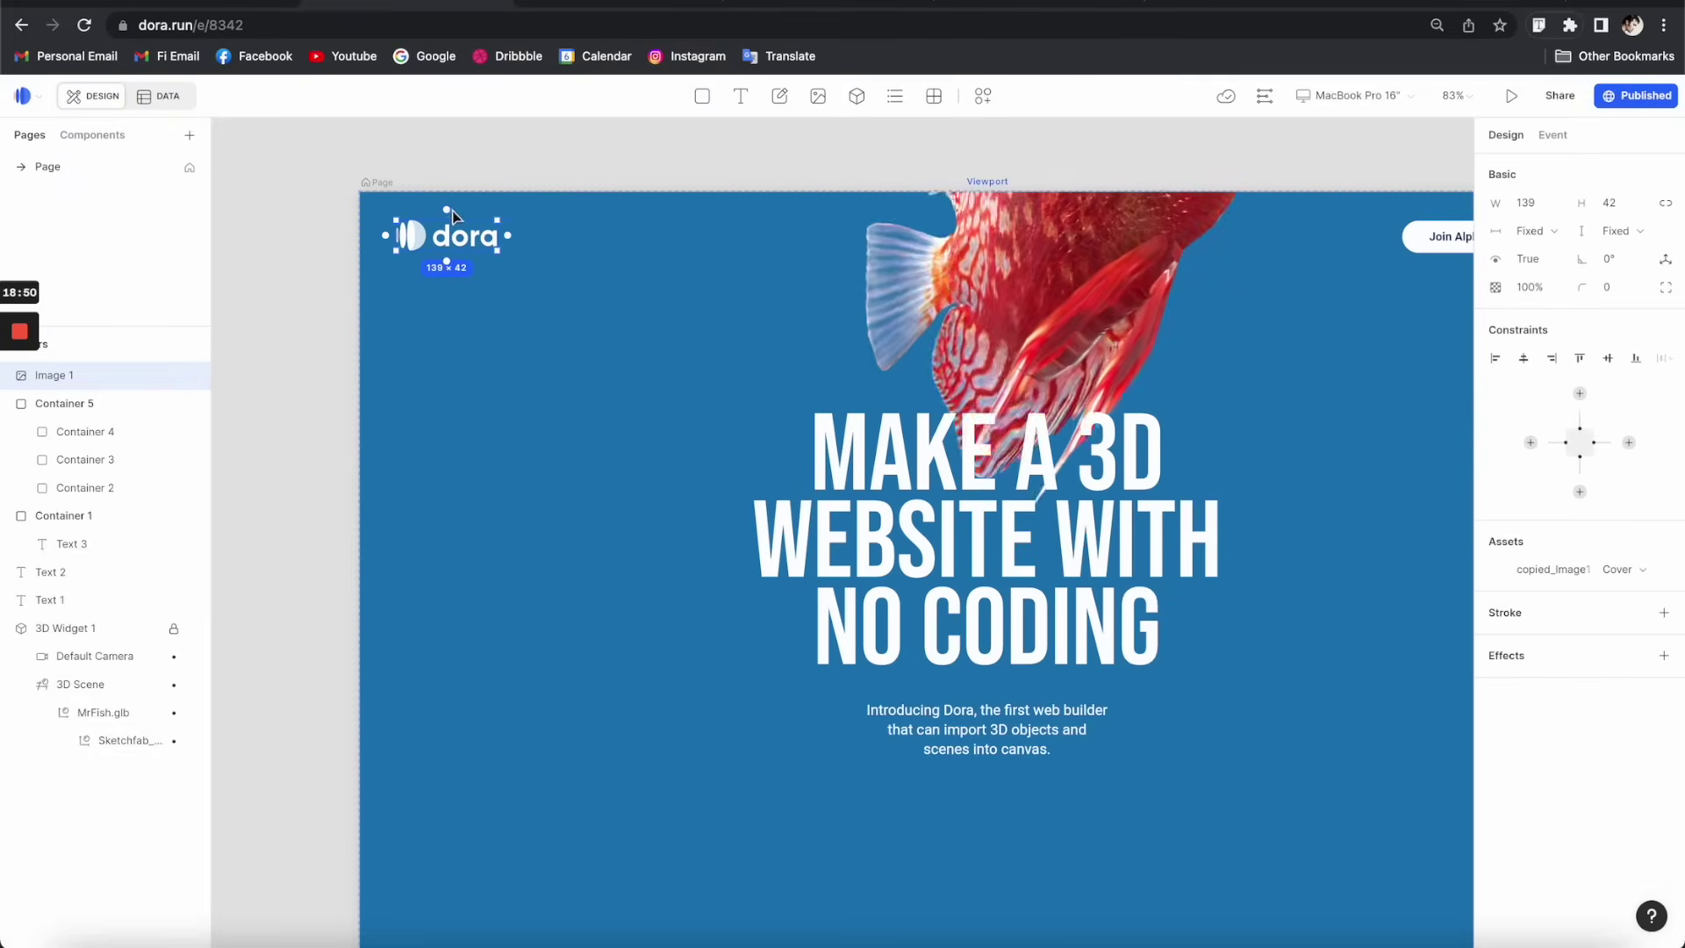
left_click(453, 210)
left_click_drag(453, 210, 988, 191)
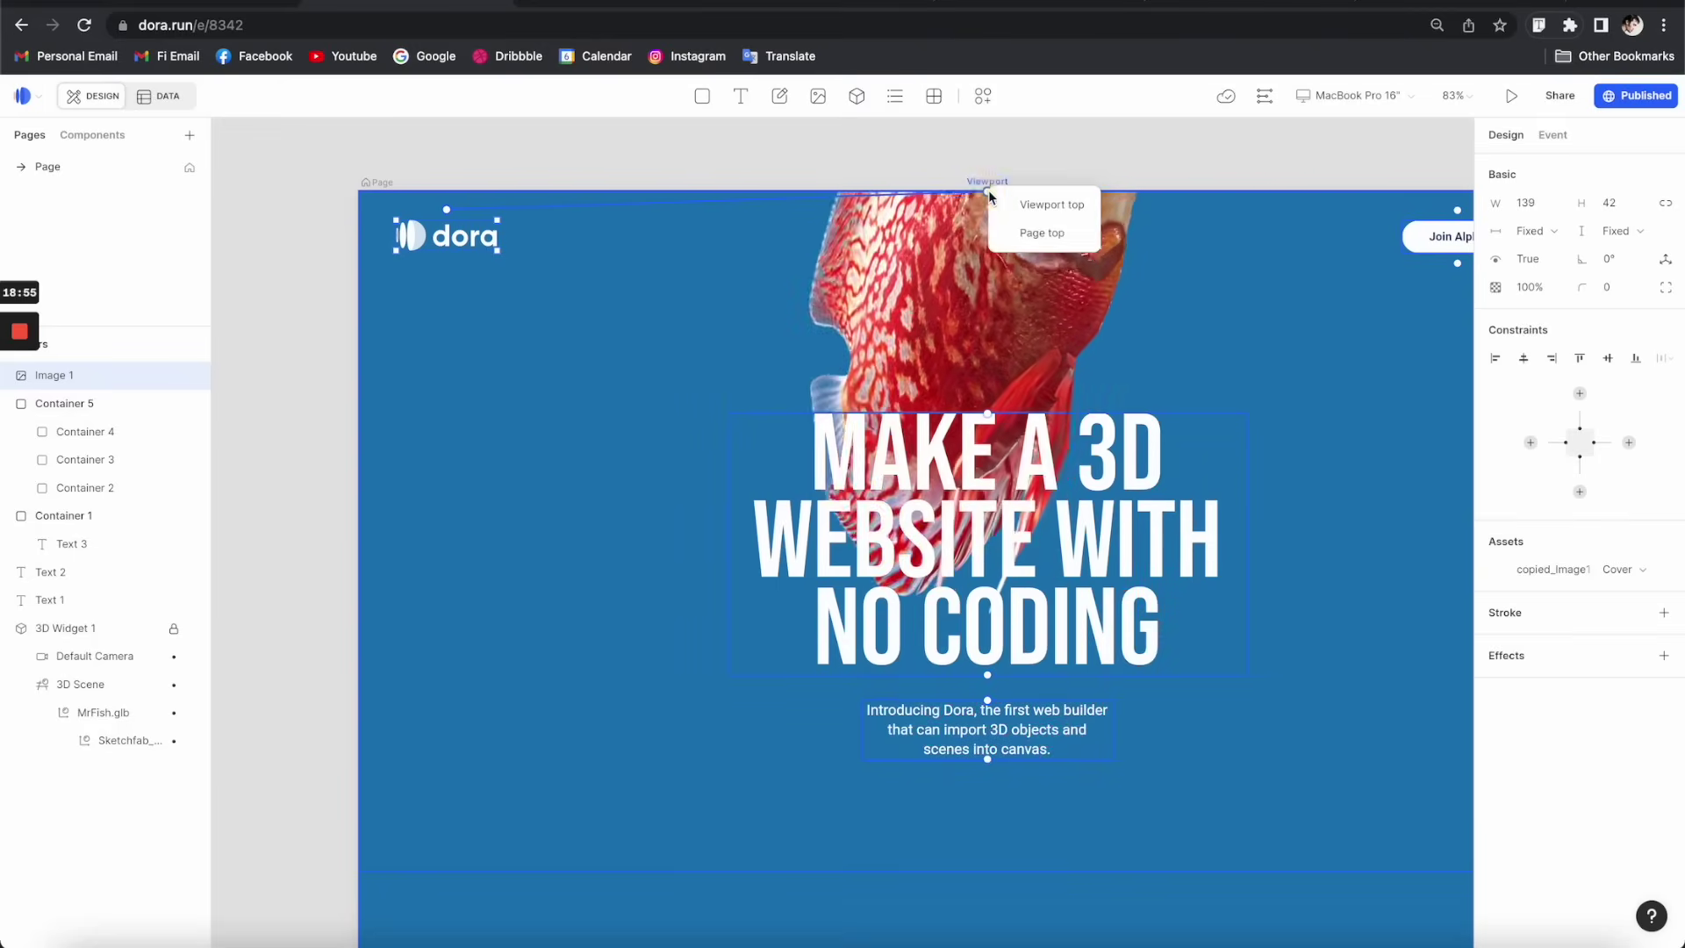
left_click(1058, 207)
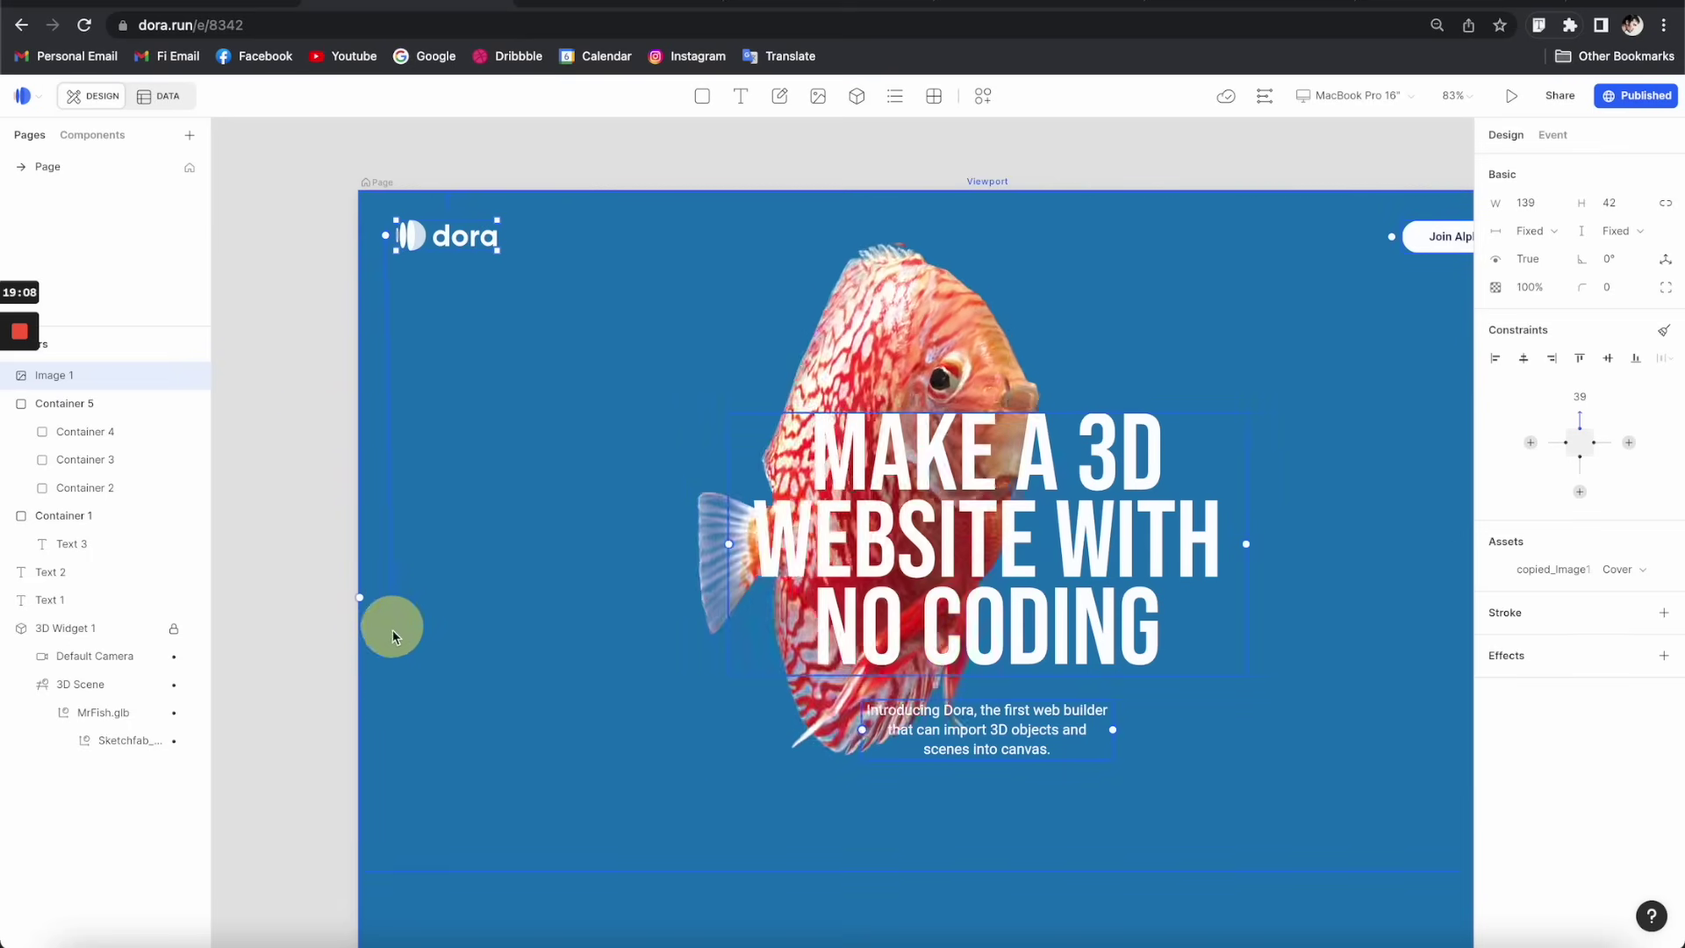
left_click(358, 598)
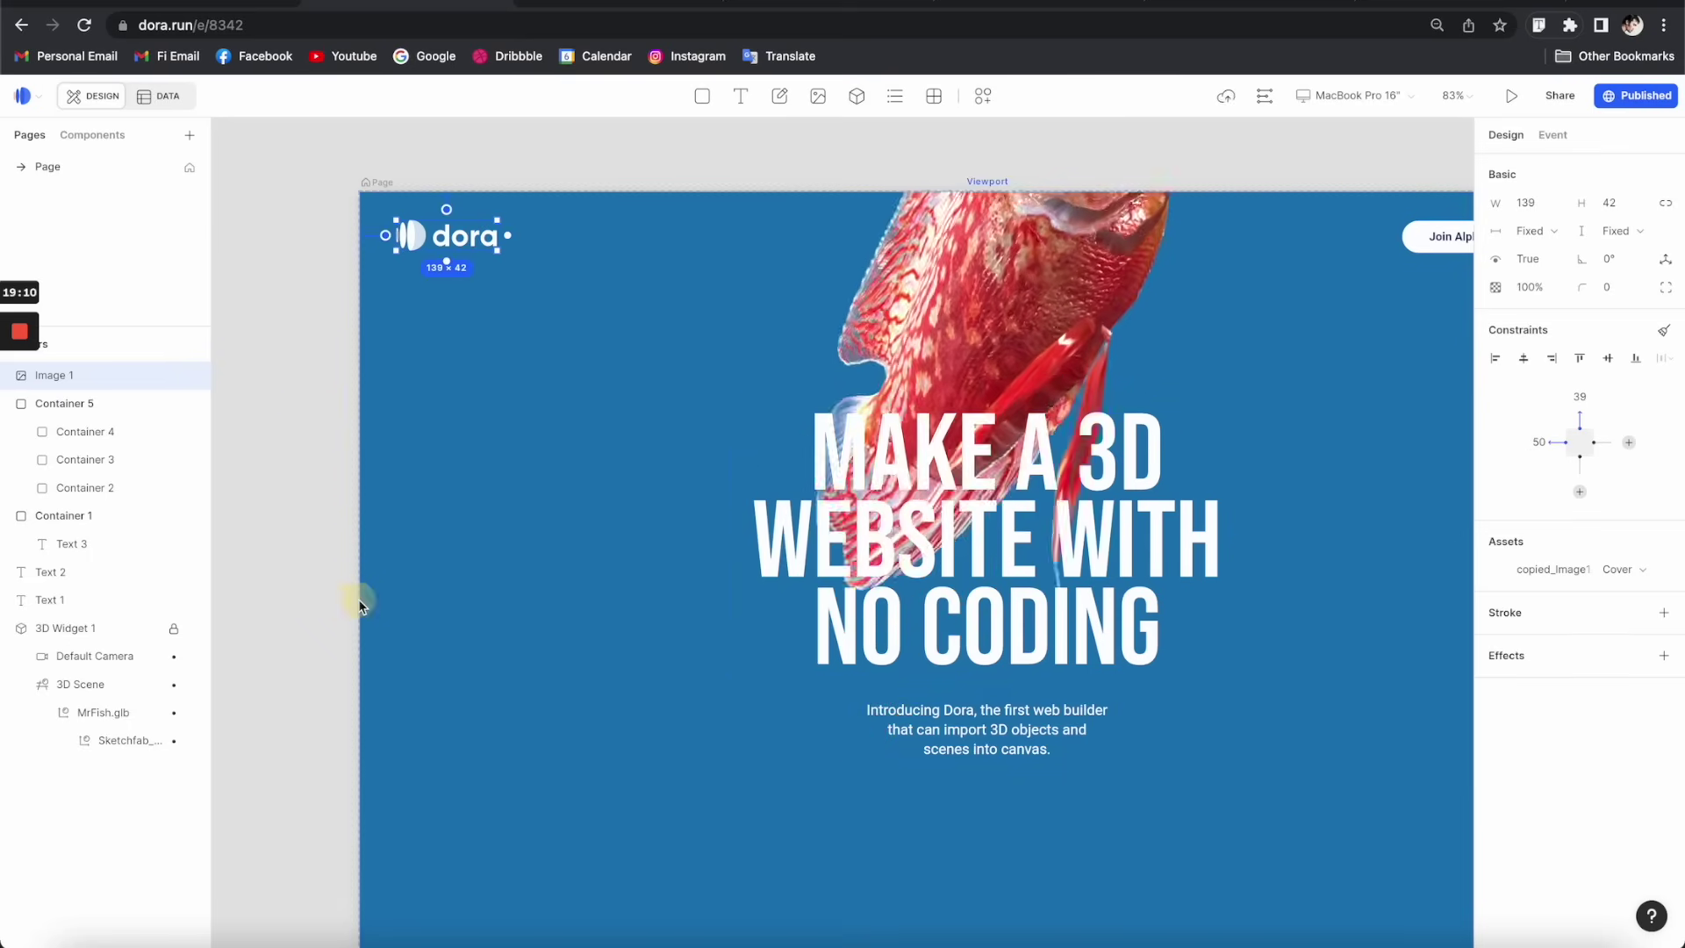
- Constrain the three-bar menu icon to the viewport top and to the page's right edge
scroll(702, 439, "right", 5)
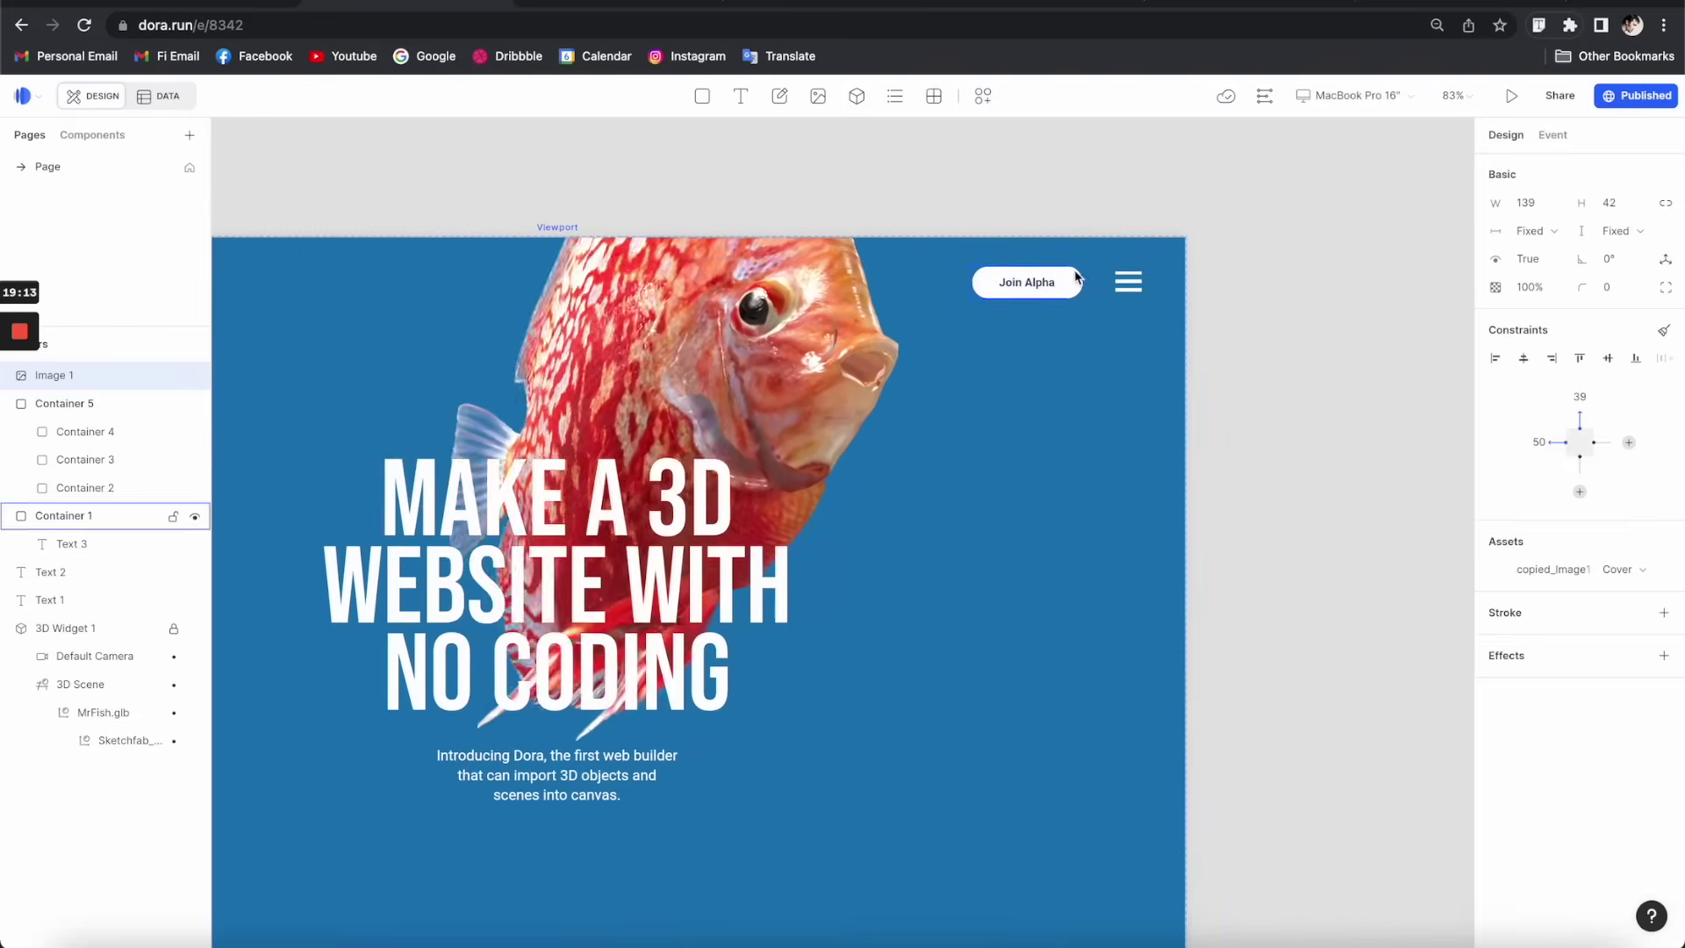
left_click(1130, 279)
scroll(1141, 255, "down", 1)
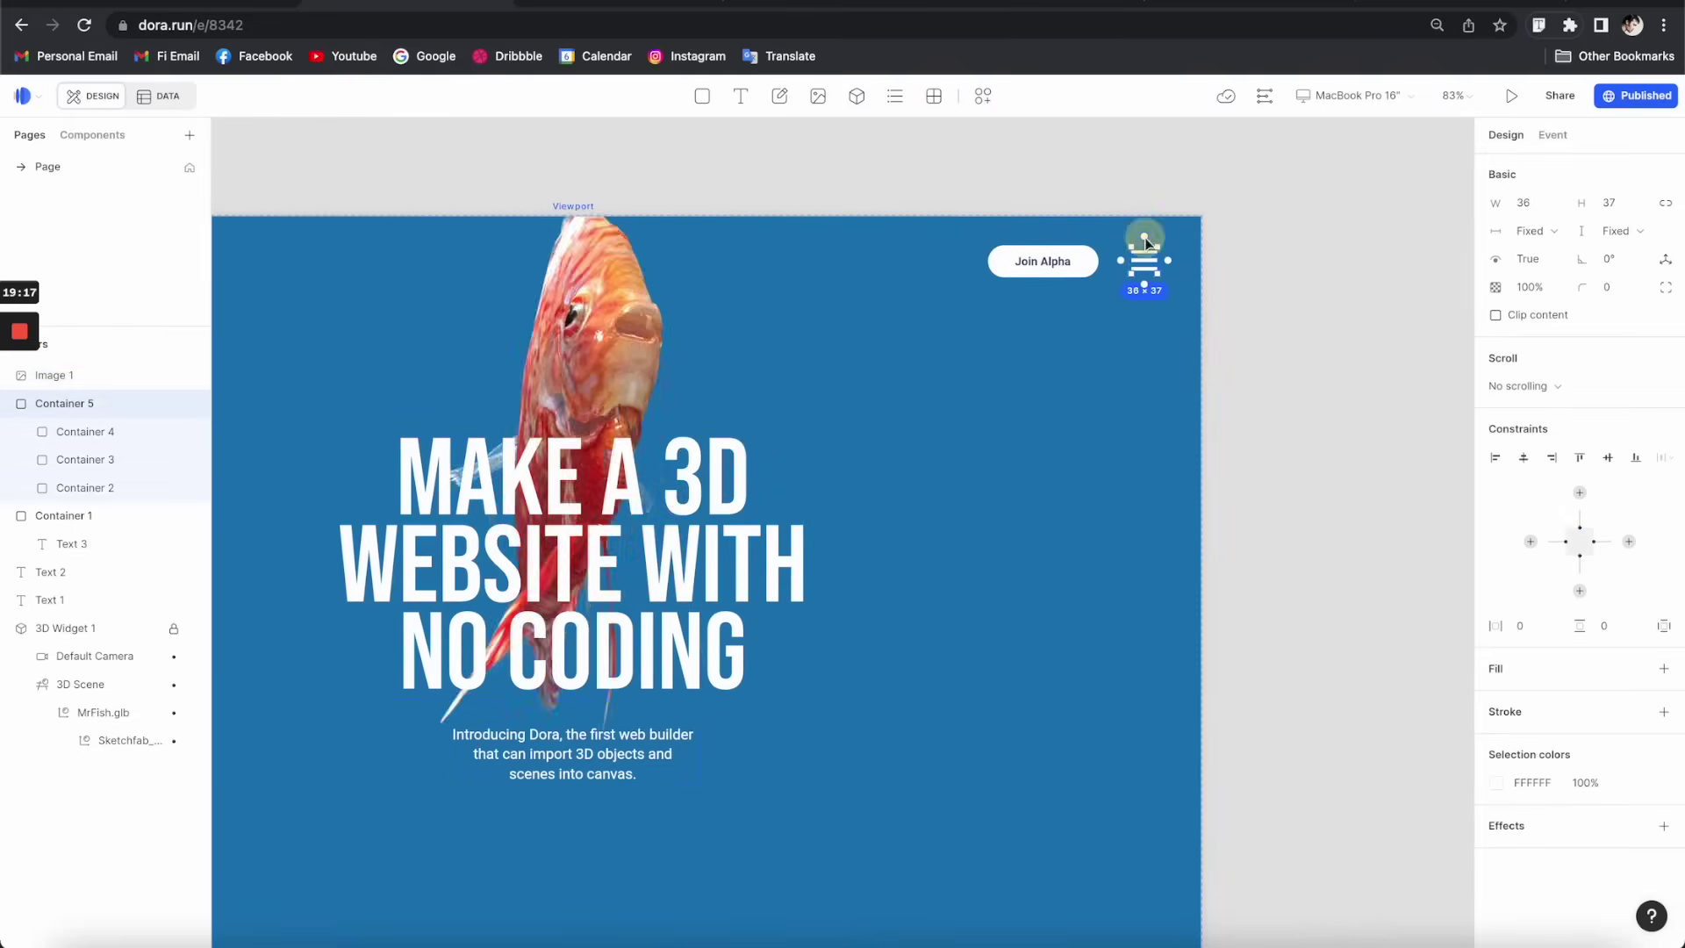
left_click(572, 216)
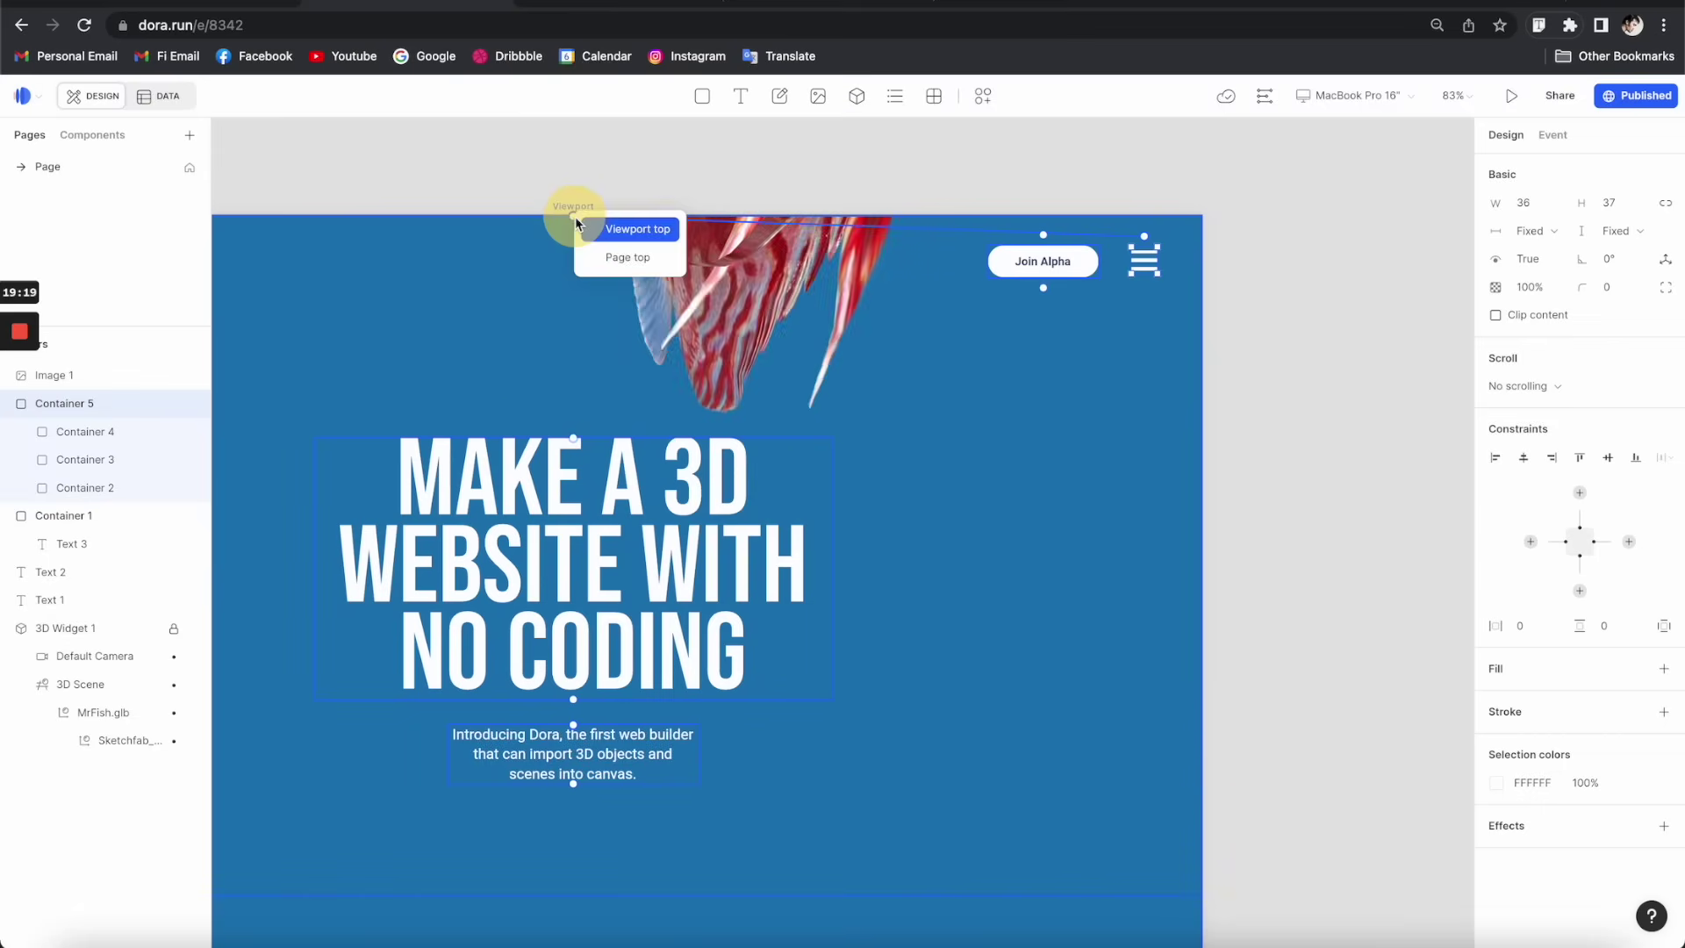
left_click(654, 230)
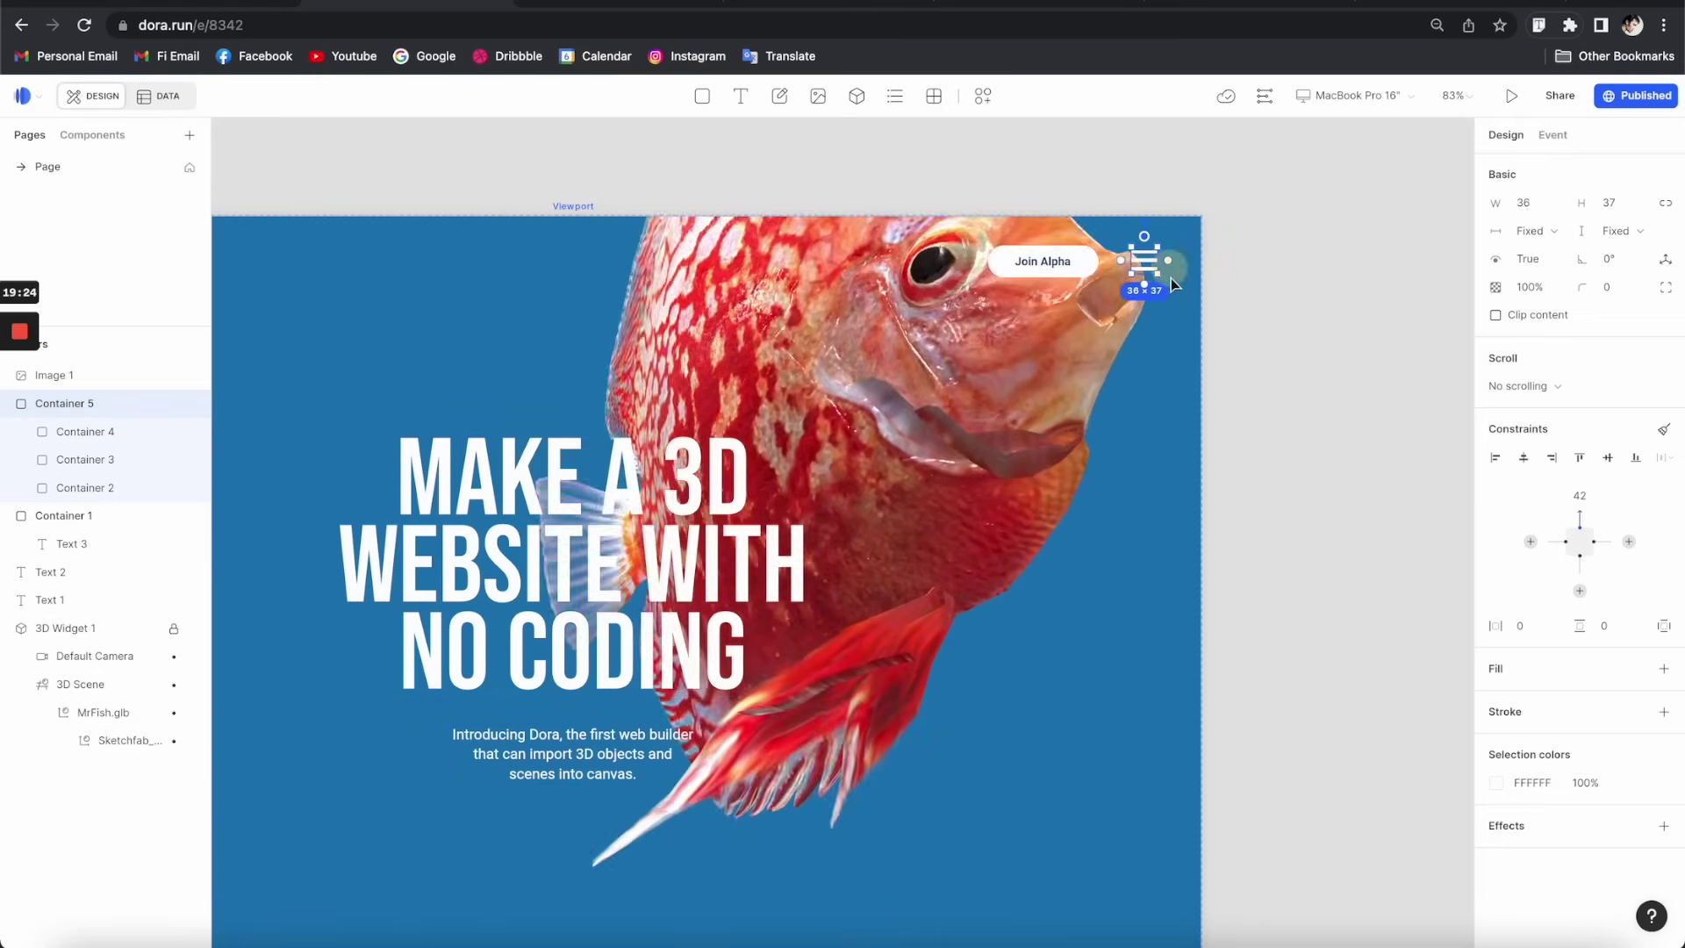
left_click(1181, 630)
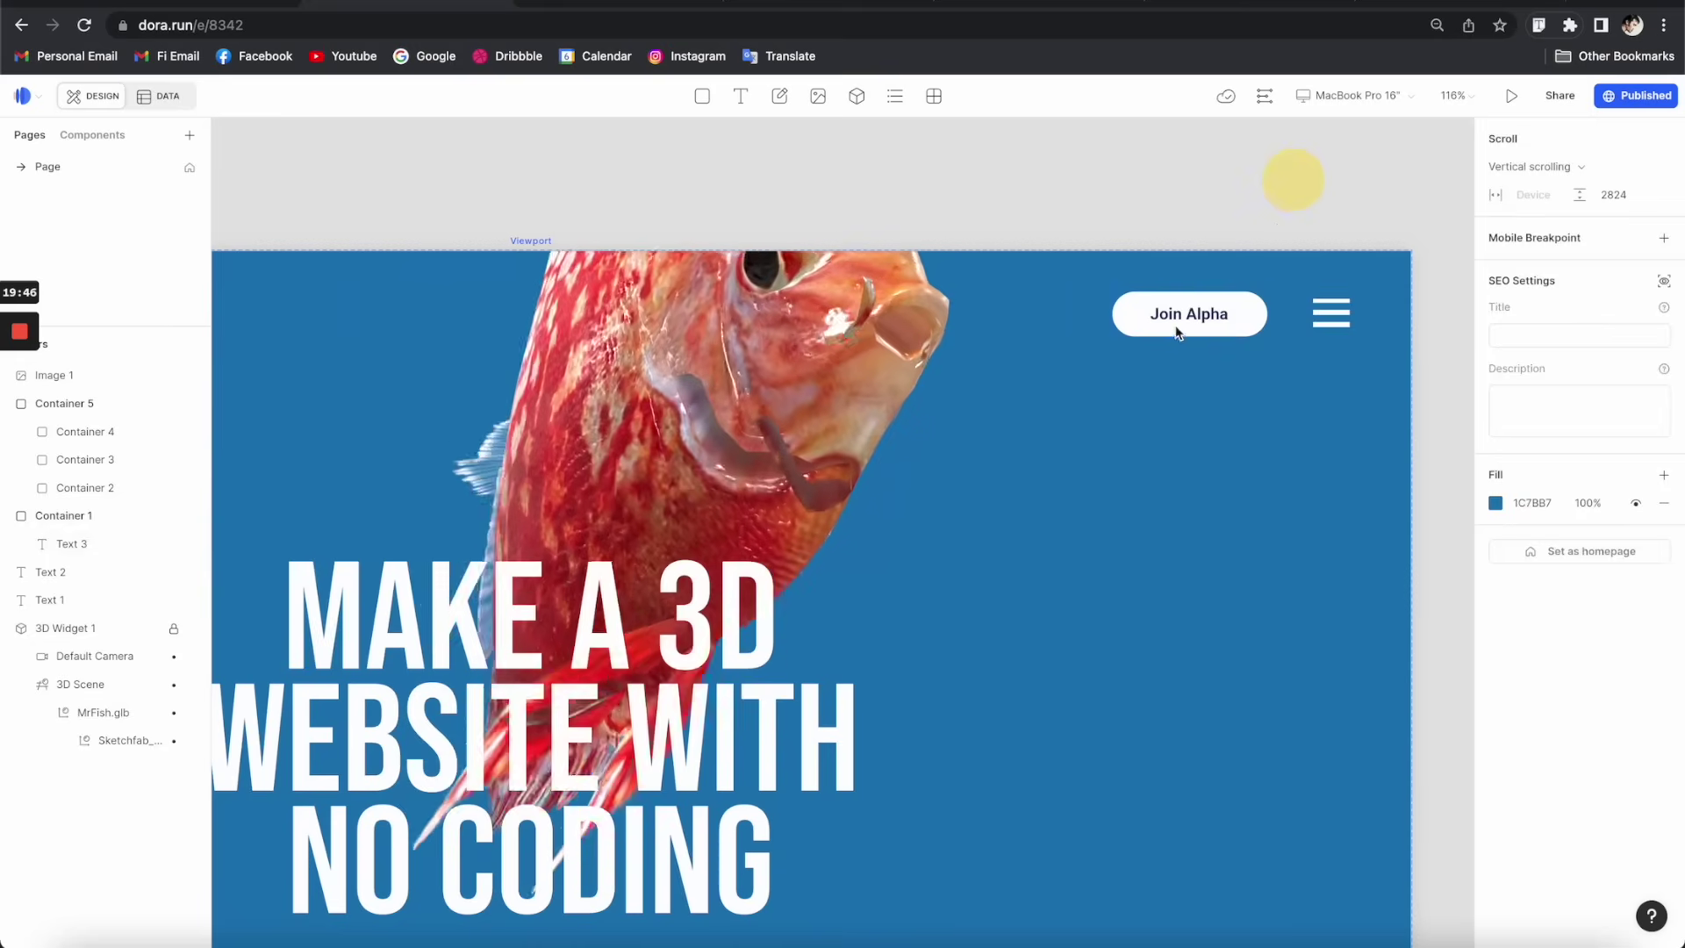
- Constrain the Join Alpha button's right side to the menu icon and its upper side to the viewport top
left_click(1176, 324)
left_click(1295, 318)
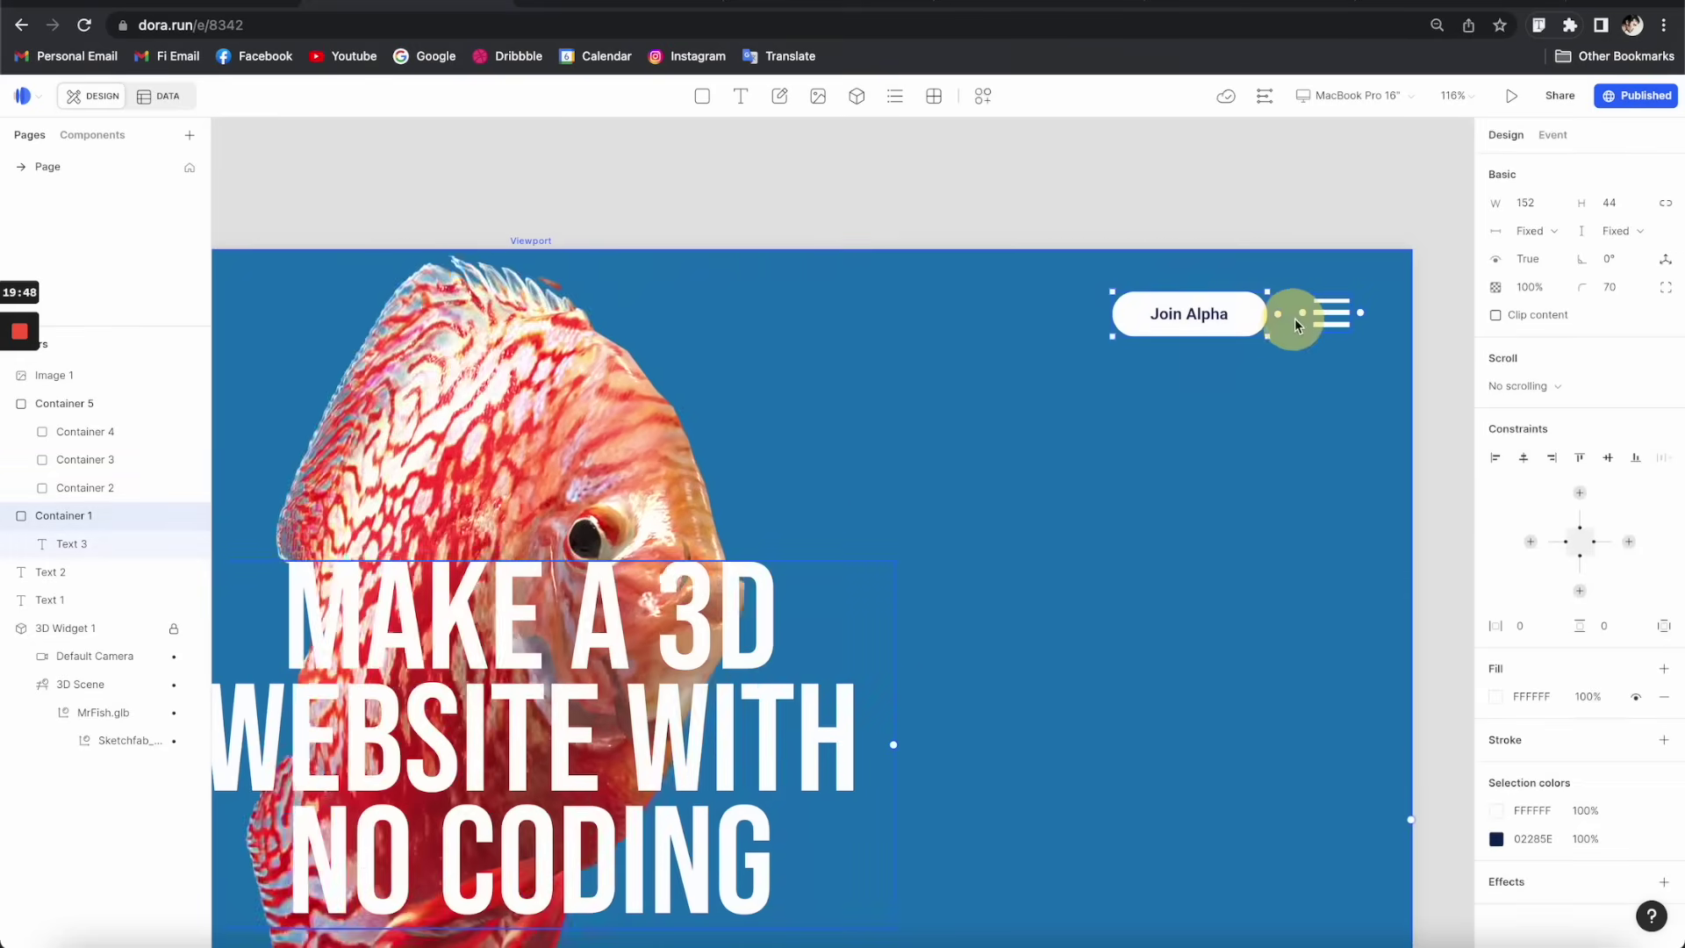
left_click(1194, 309)
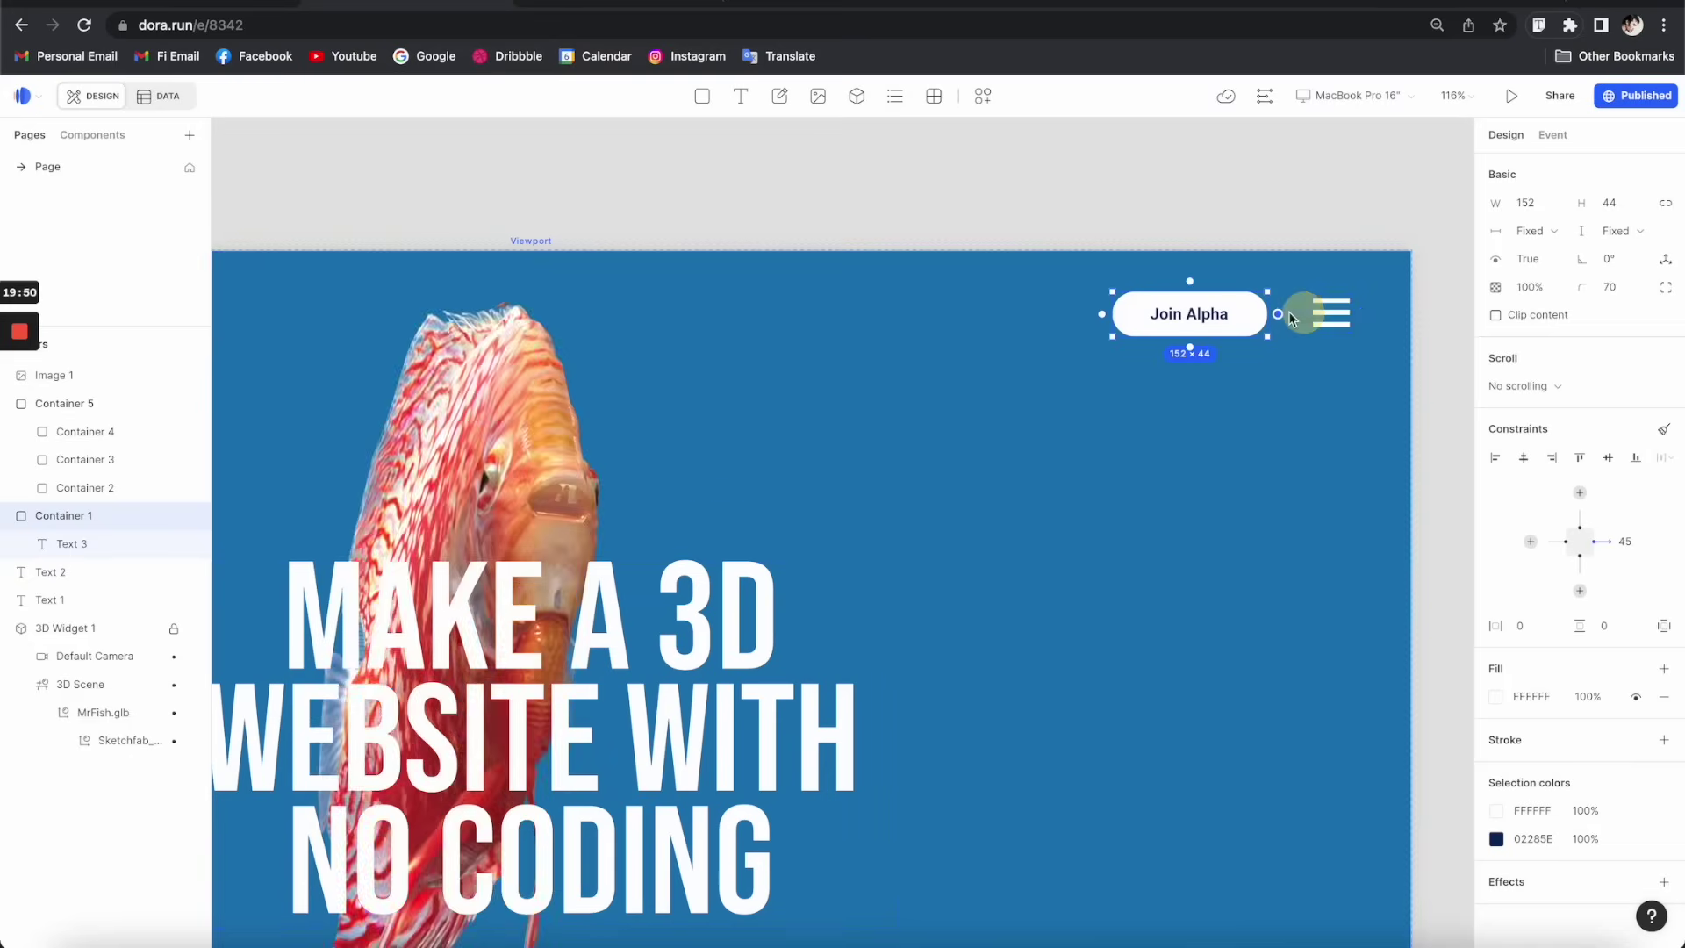
left_click_drag(1192, 283, 532, 249)
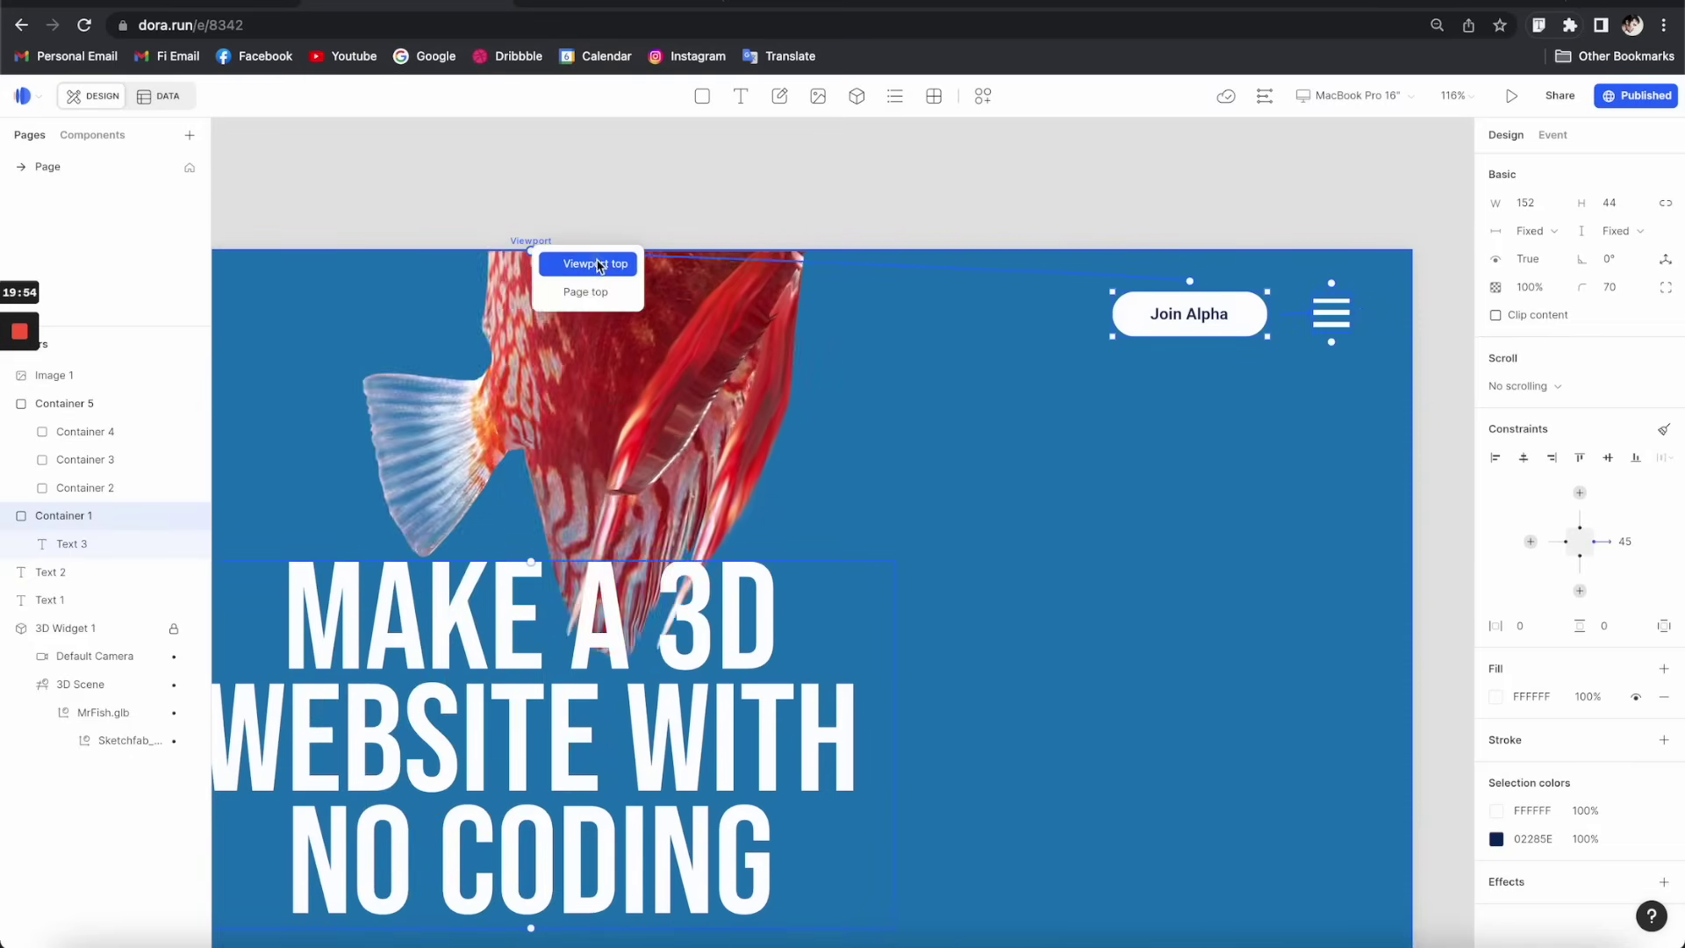
left_click(600, 263)
left_click(801, 190)
- Reload the preview and scroll through the page to check the header's pinned elements, then close the preview
left_click(707, 7)
left_click(713, 25)
key("Return")
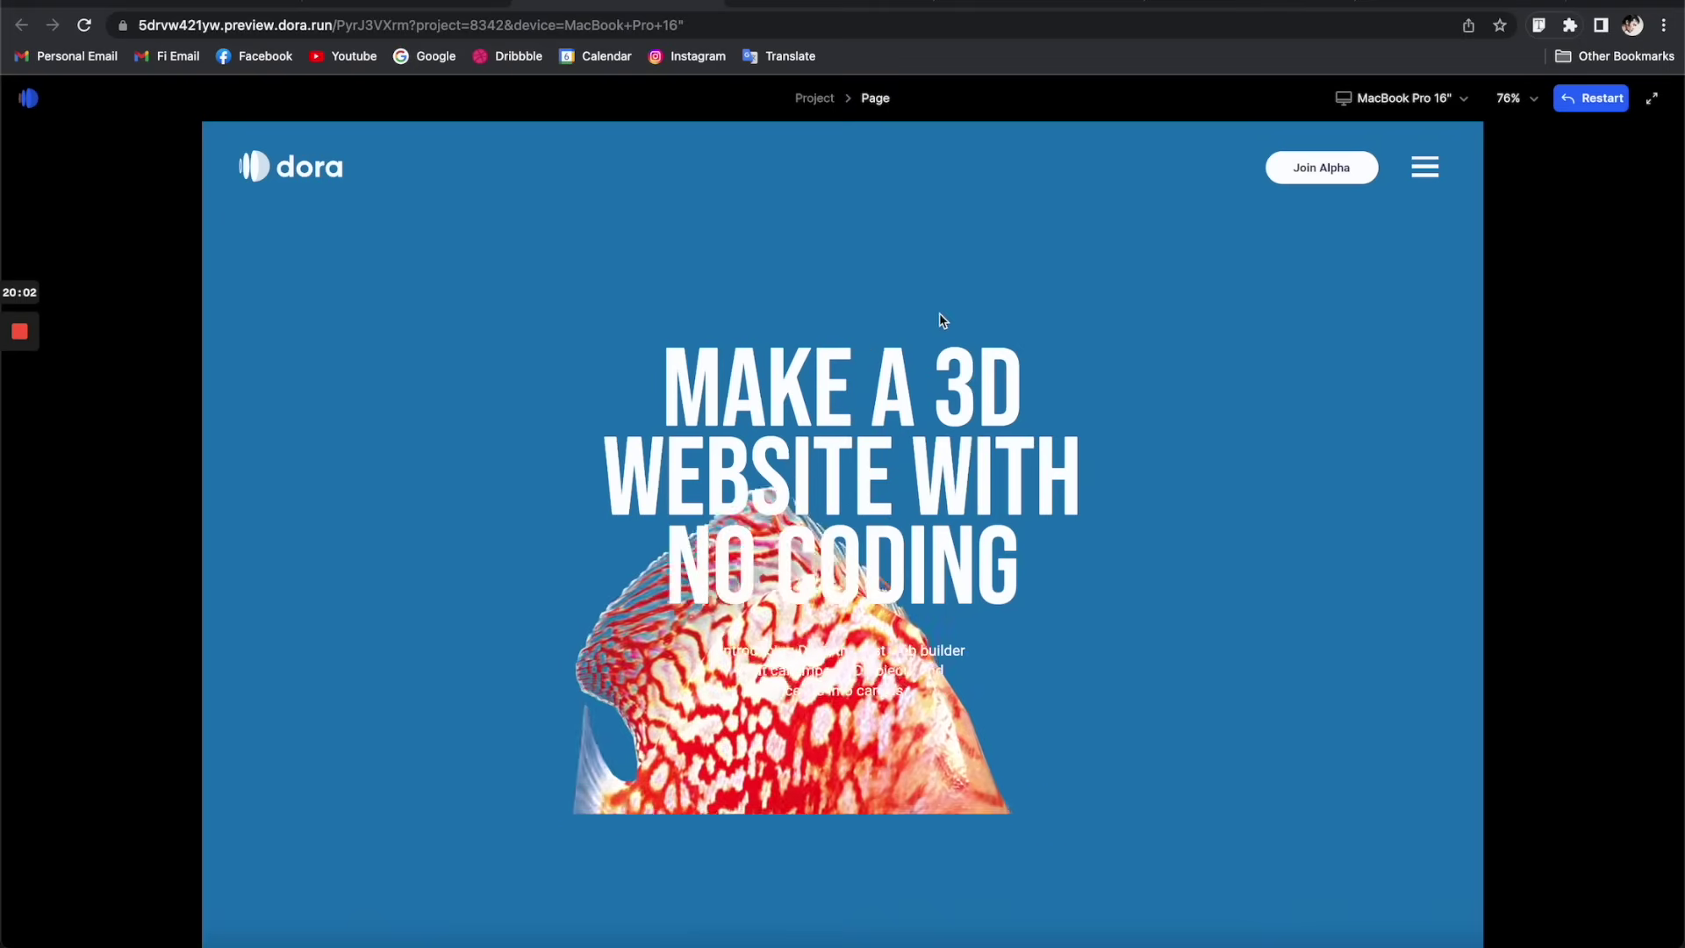
scroll(940, 316, "down", 5)
scroll(940, 313, "up", 4)
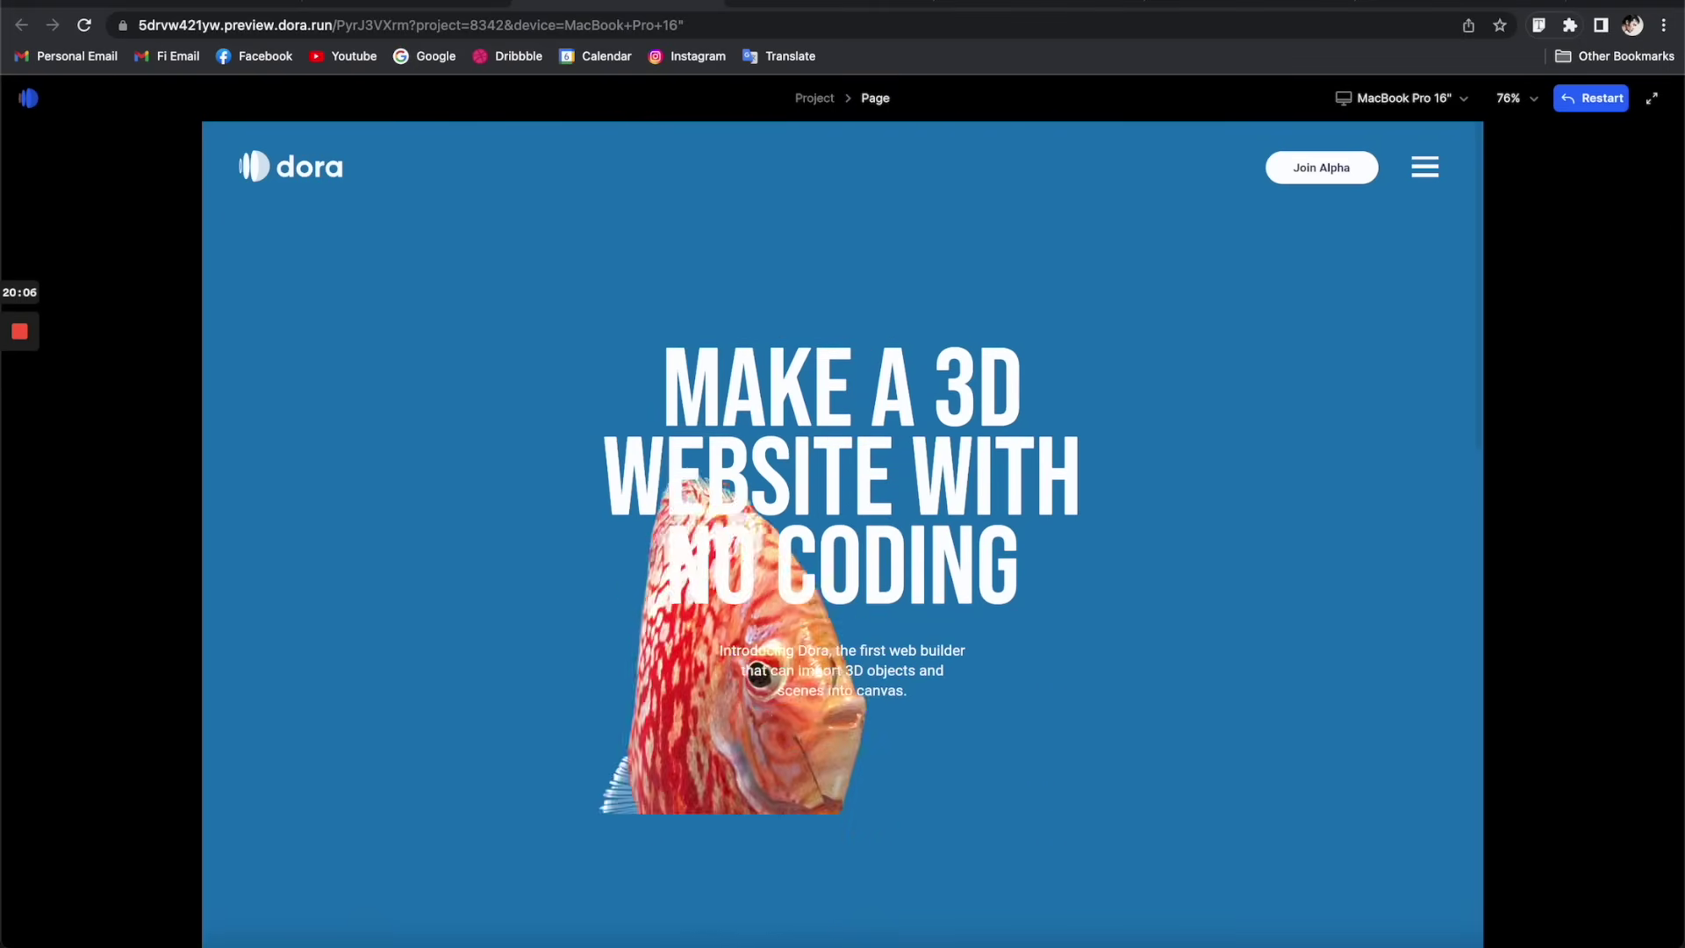
key("ctrl+w")
- Open the published site and resize the browser window to check how the header adapts to the width
left_click(1607, 96)
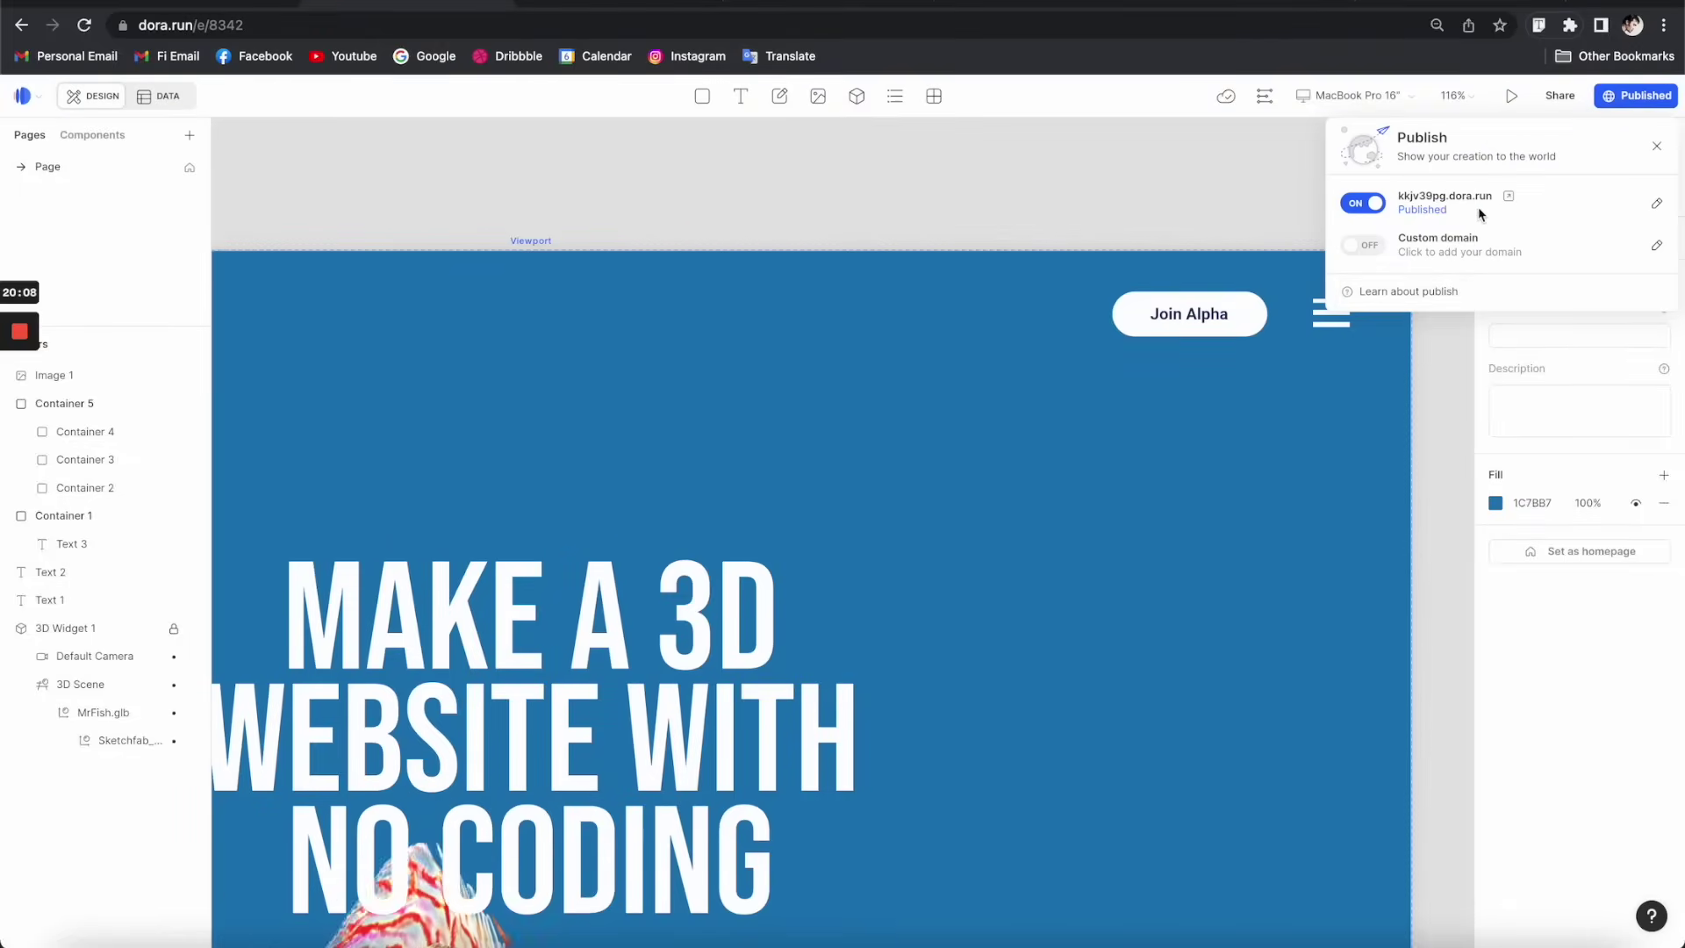
left_click(1509, 197)
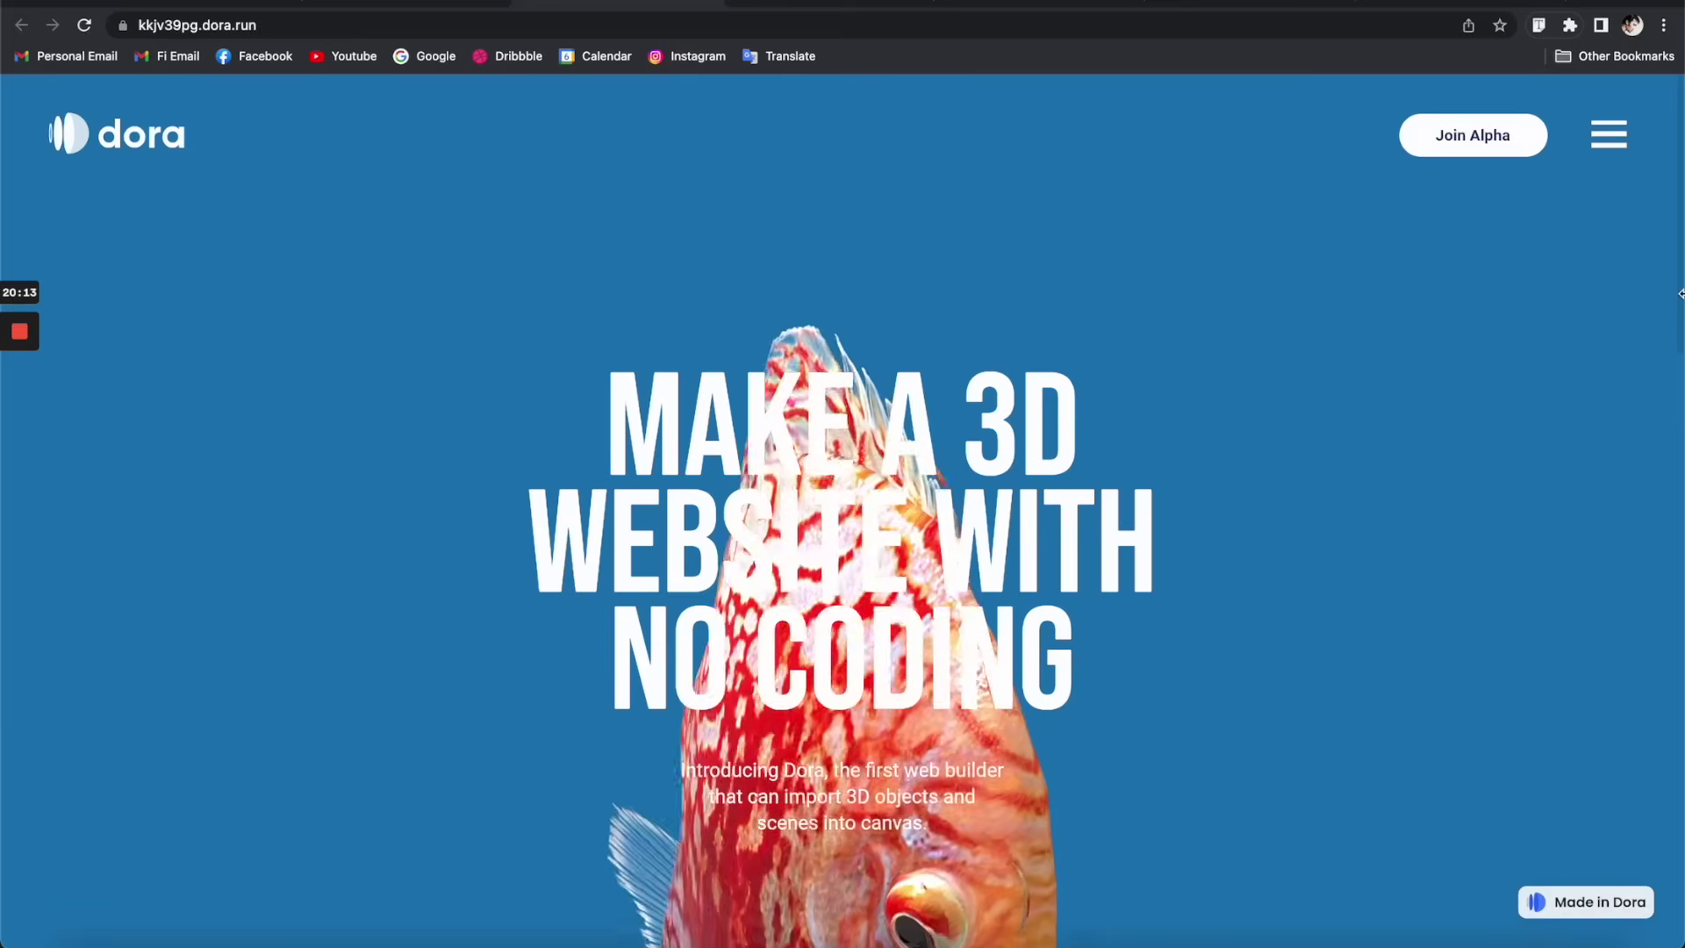
left_click_drag(1681, 294, 1313, 300)
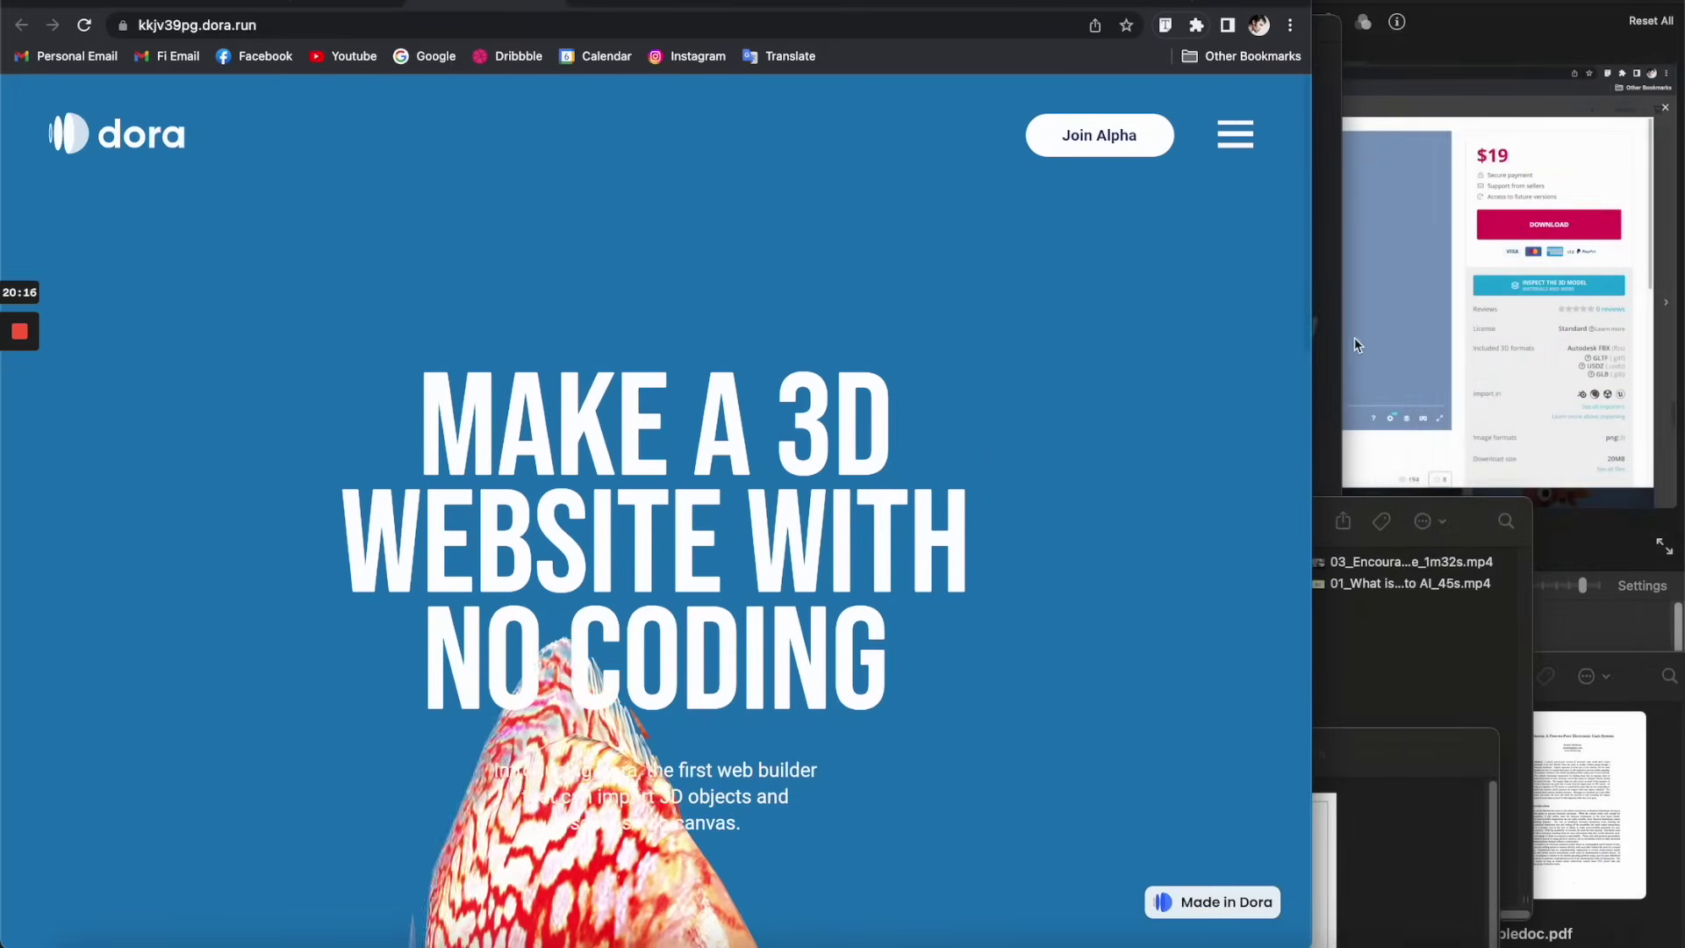
left_click_drag(1312, 344, 1484, 431)
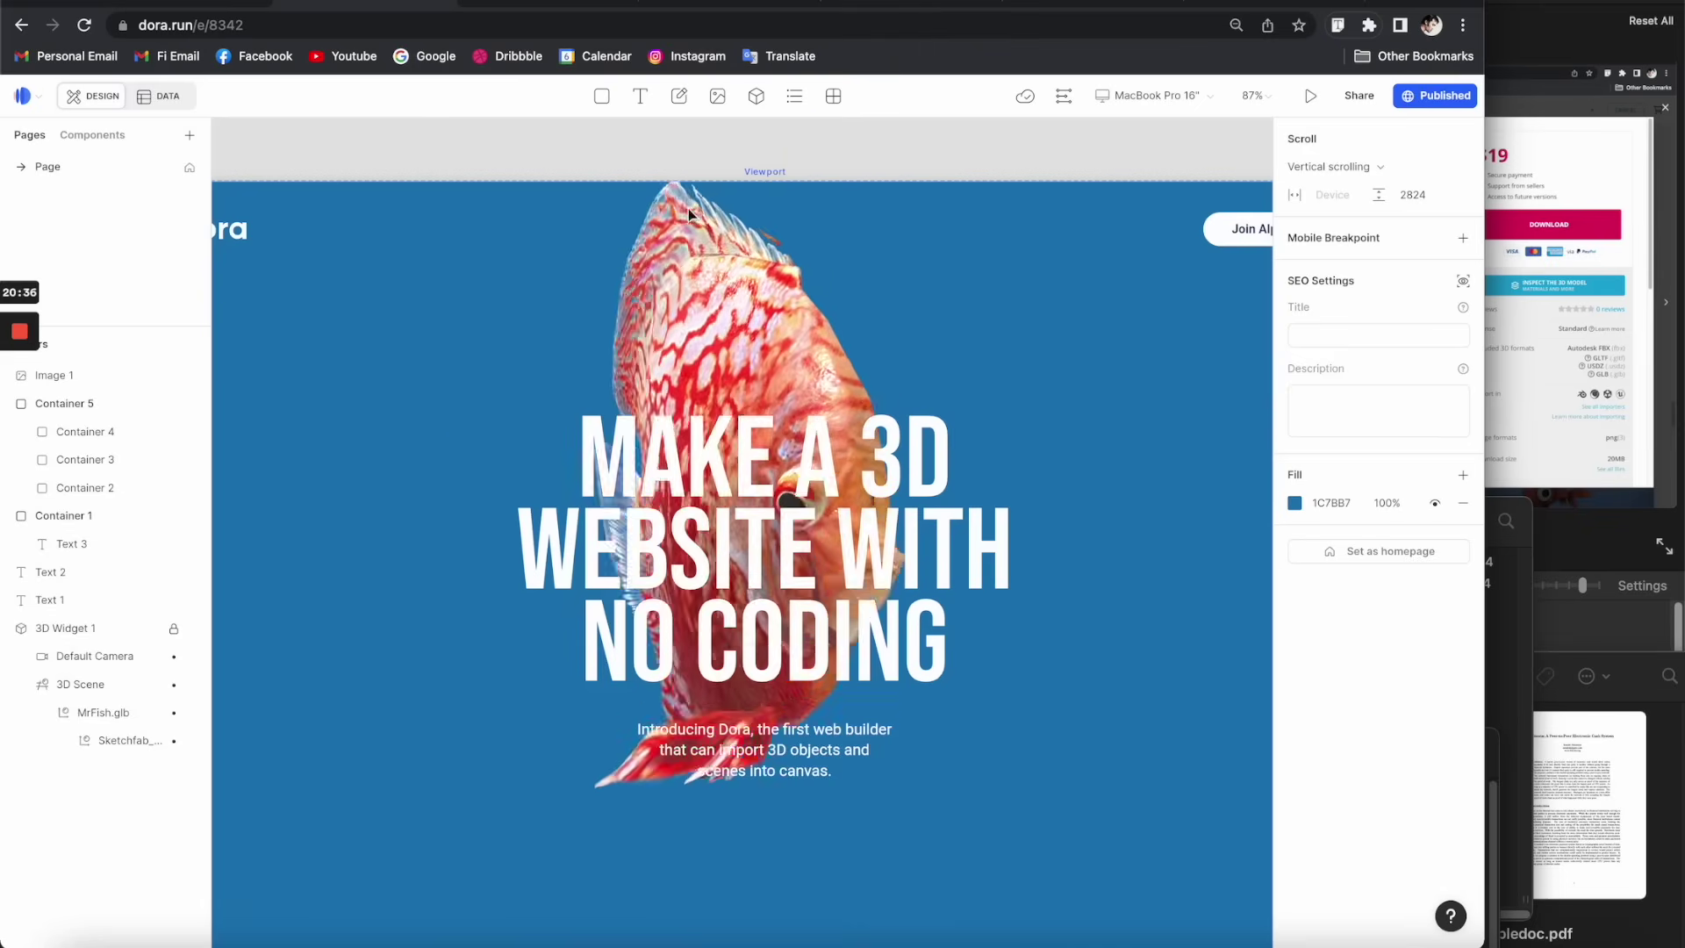
- Re-anchor the 3D fish widget's upper constraint to the viewport top and check its scrolling on the published site
left_click(130, 632)
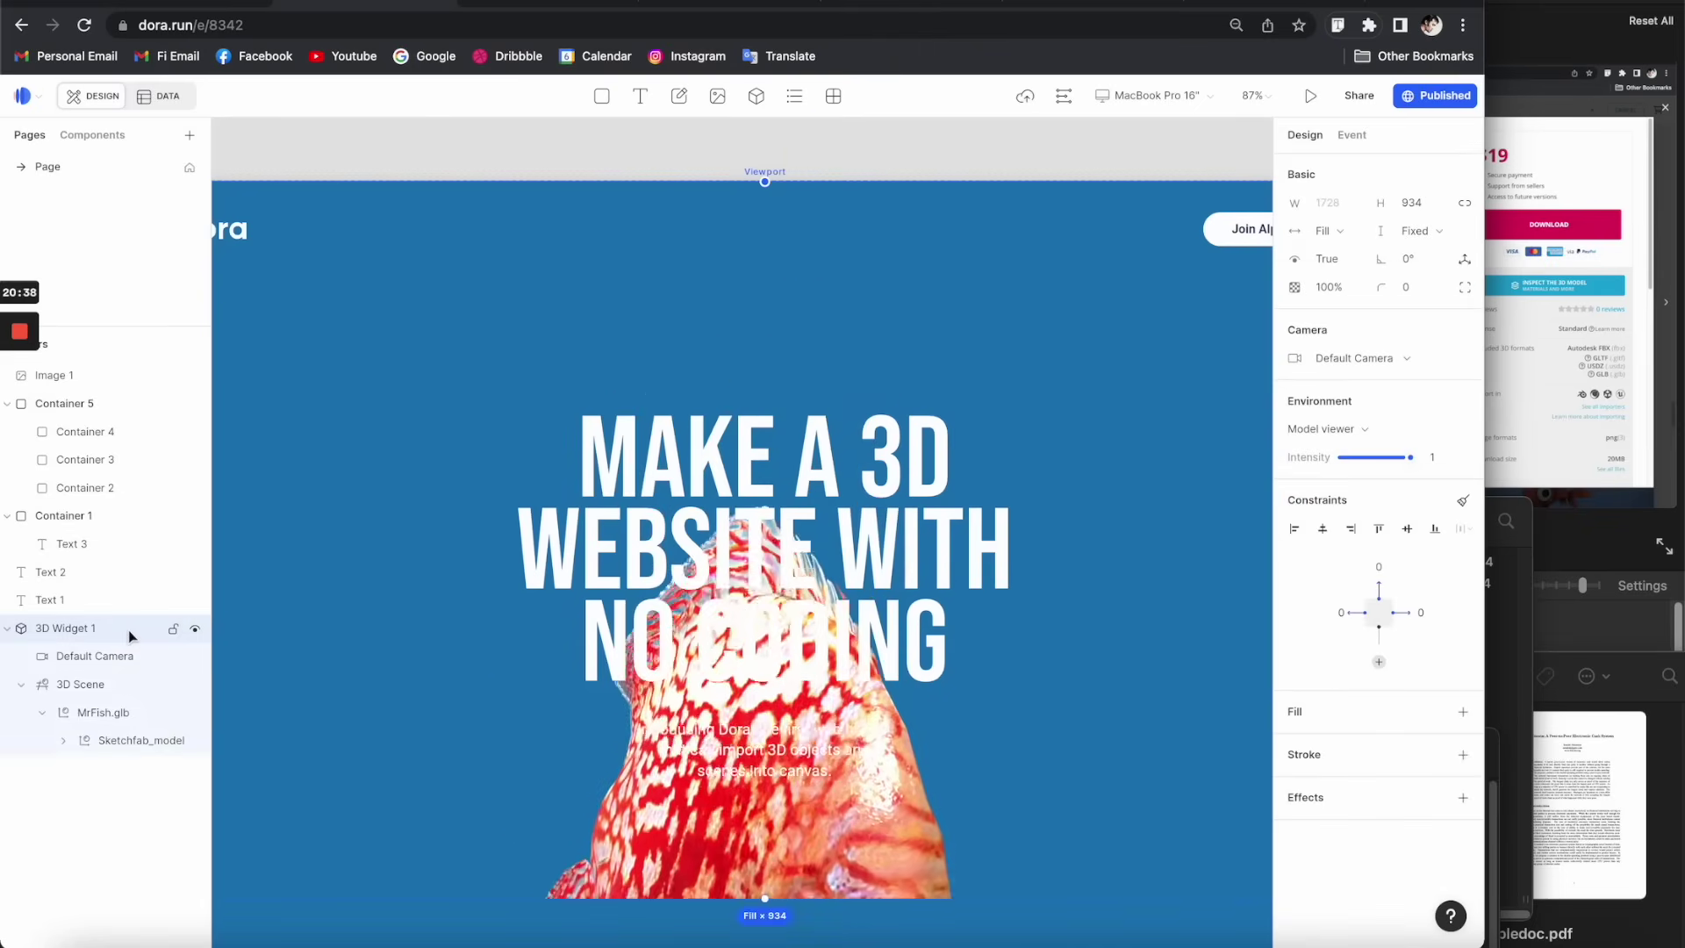
left_click(765, 176)
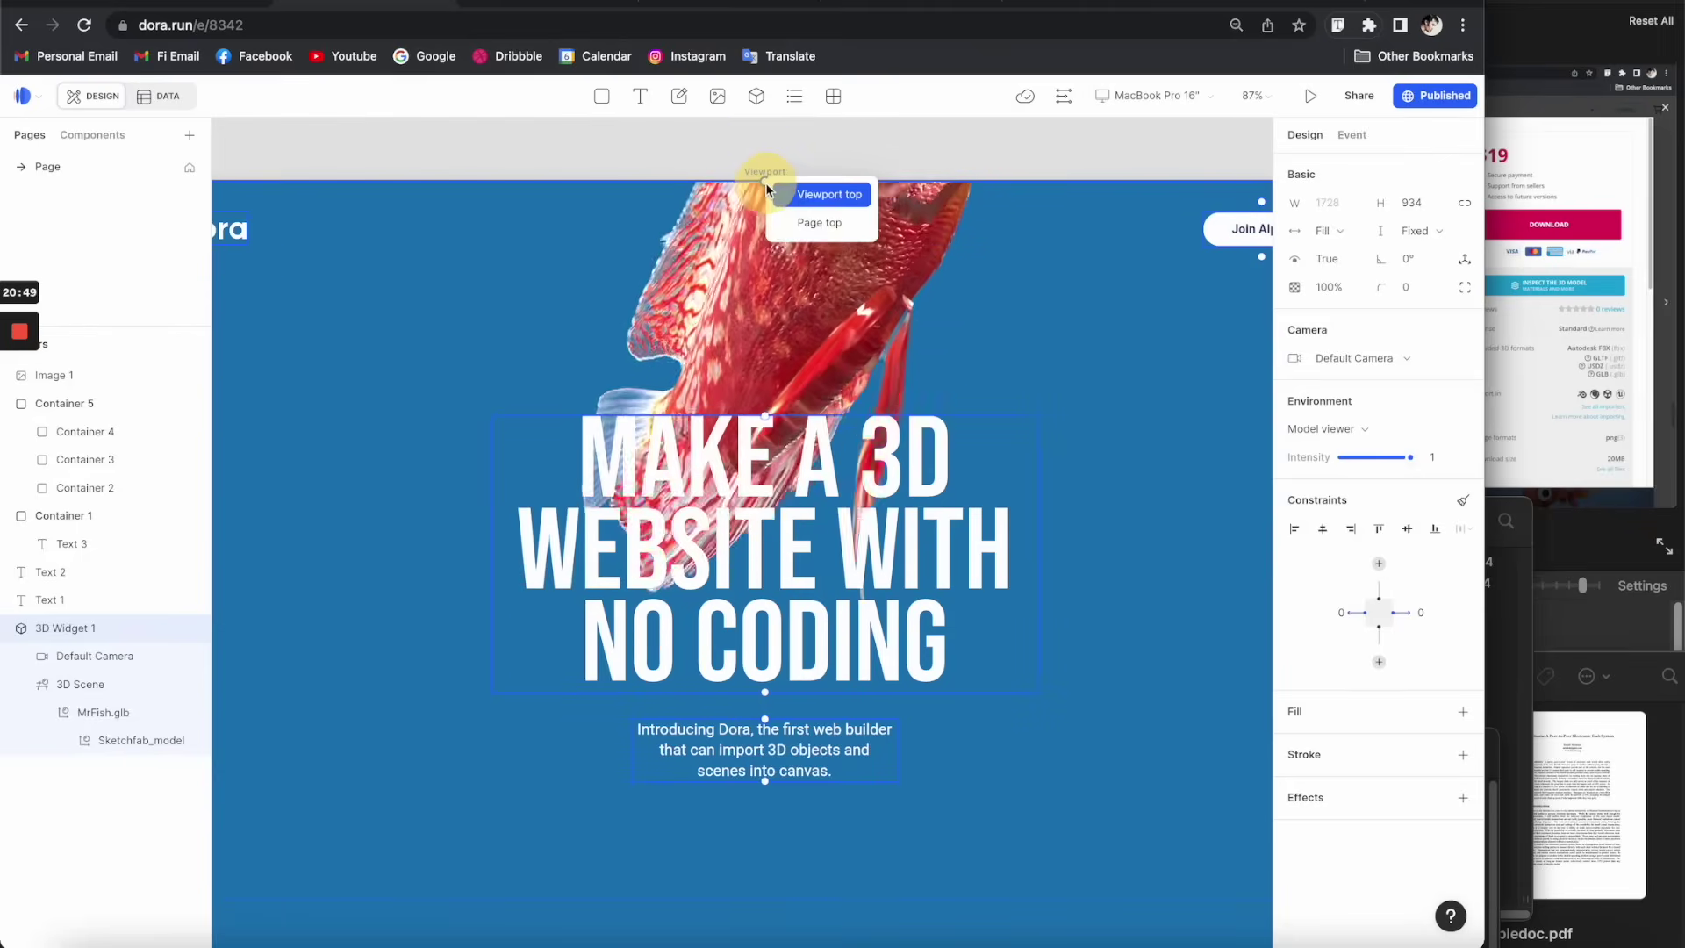
left_click(825, 196)
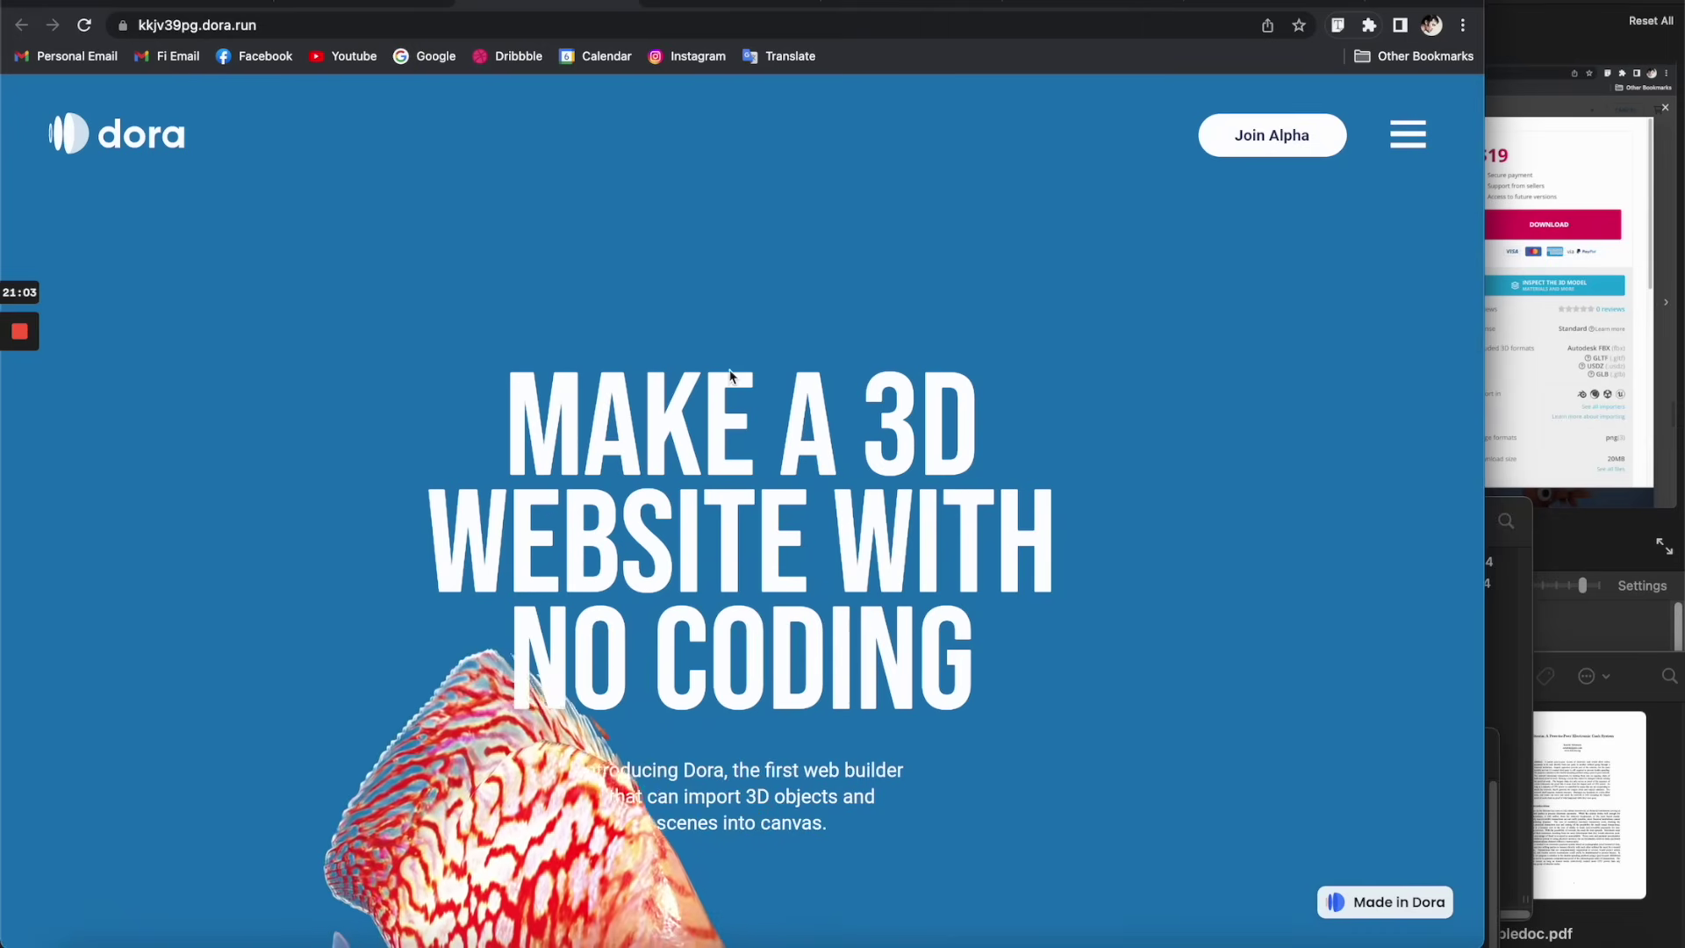
scroll(730, 375, "down", 10)
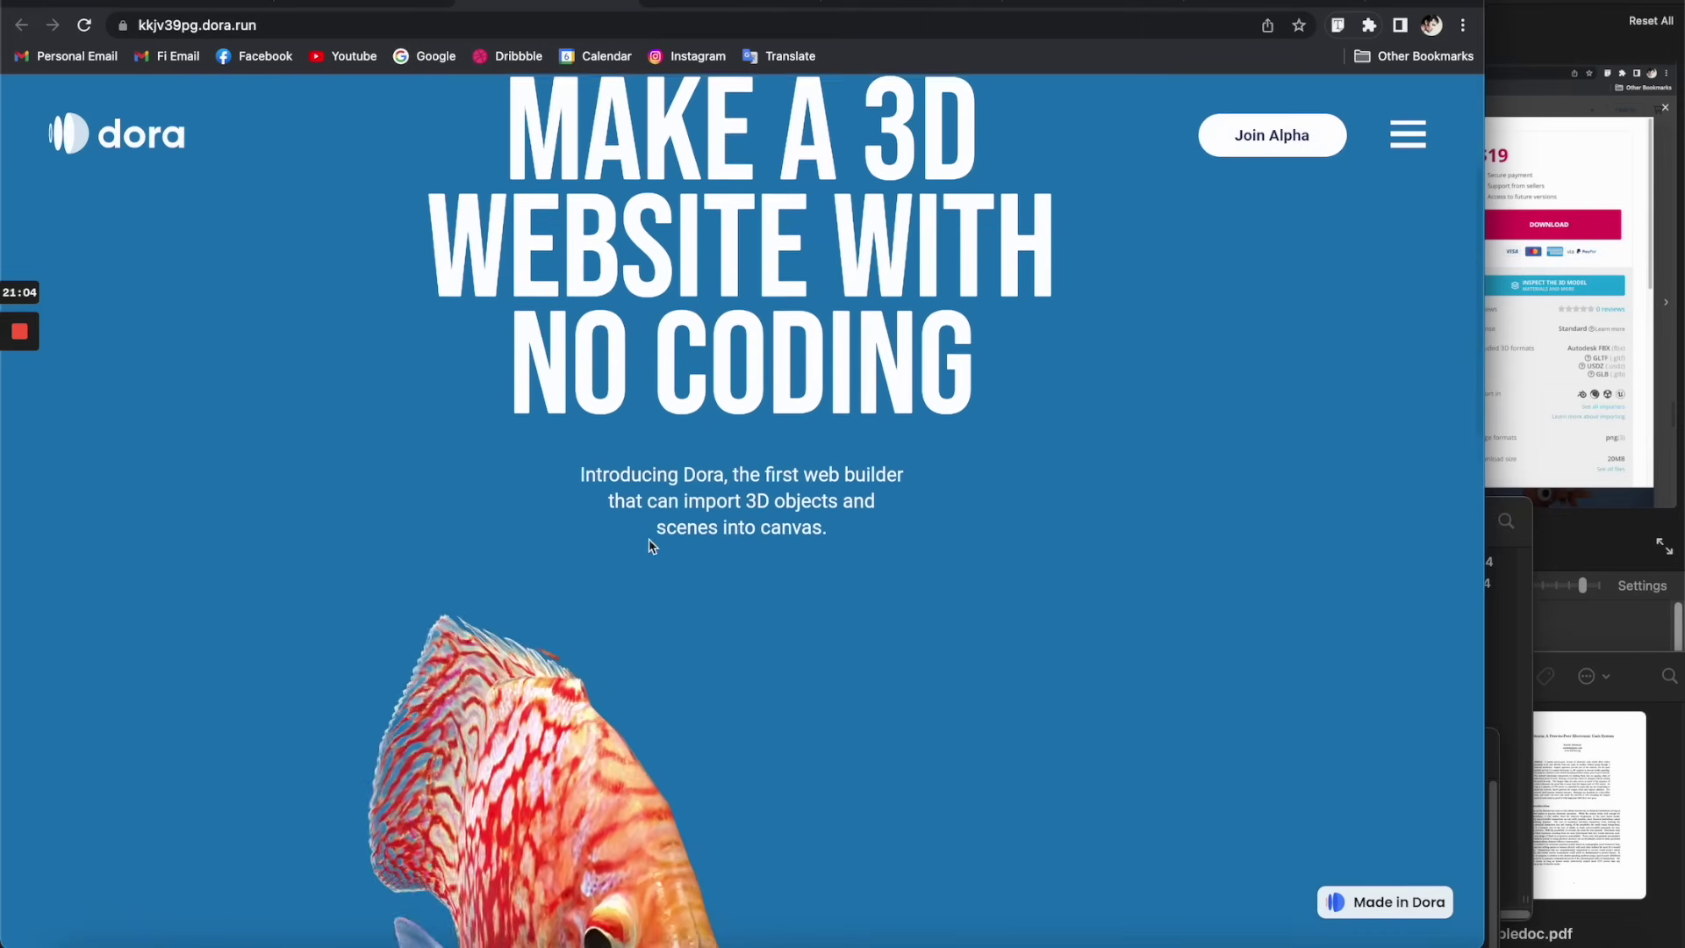
scroll(767, 544, "up", 8)
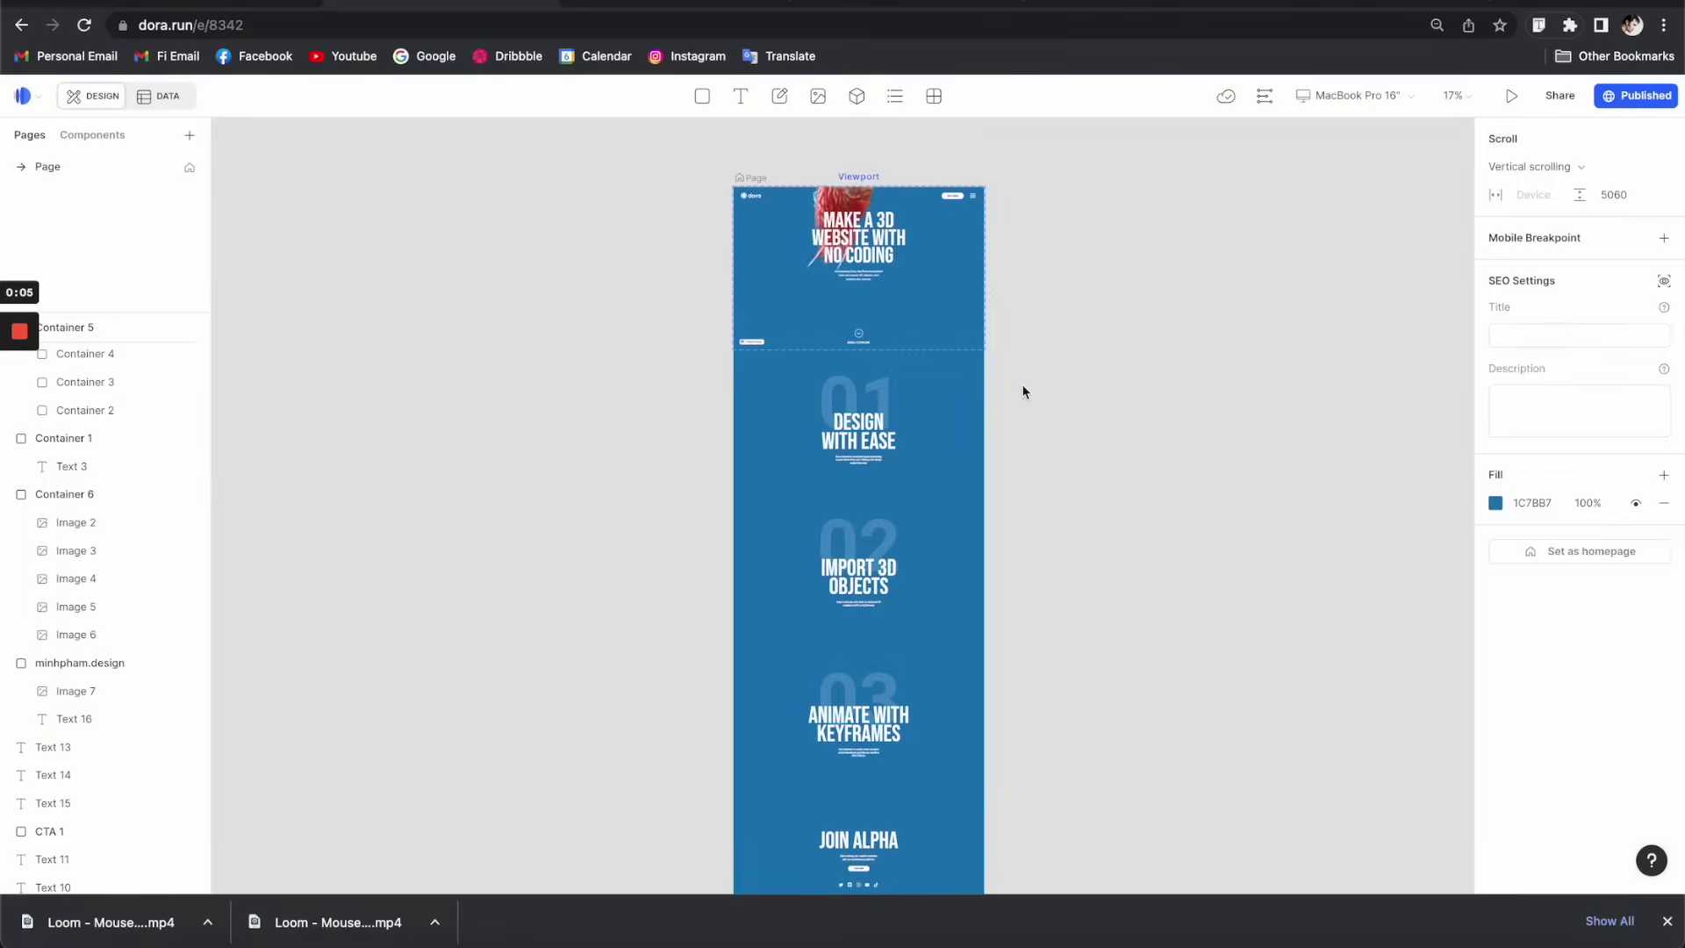
- Review the extended page and scroll the published site through sections 01 to 03, examining the fish and fixed elements
scroll(1027, 380, "down", 1)
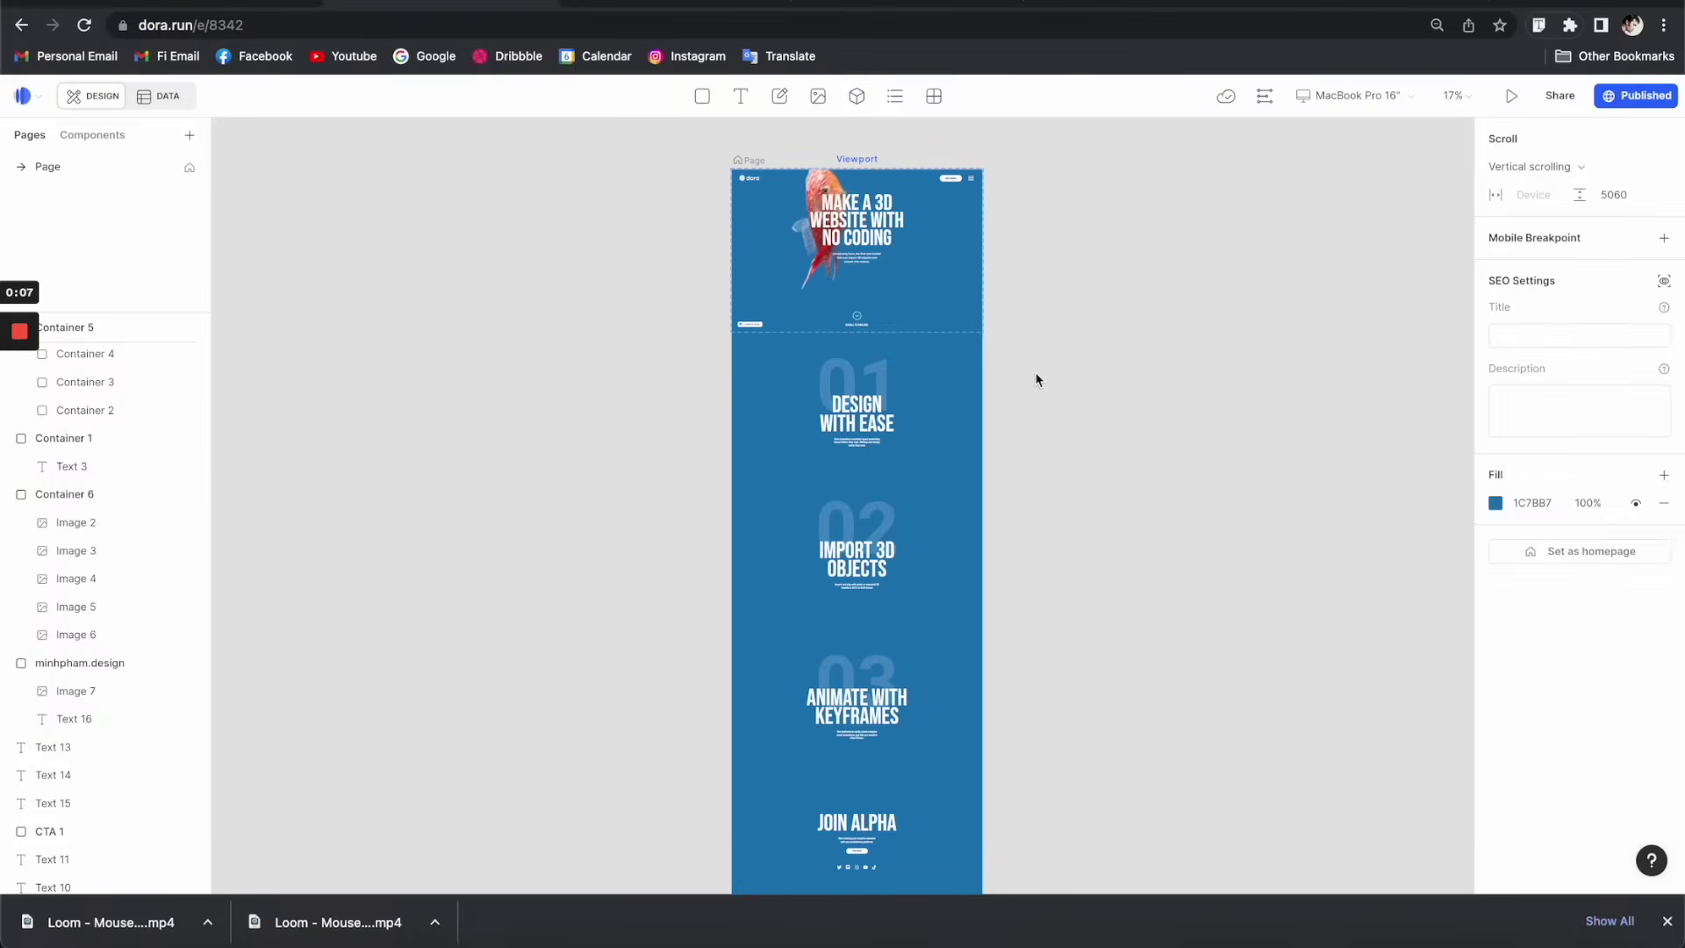
scroll(1036, 379, "down", 1)
left_click(597, 7)
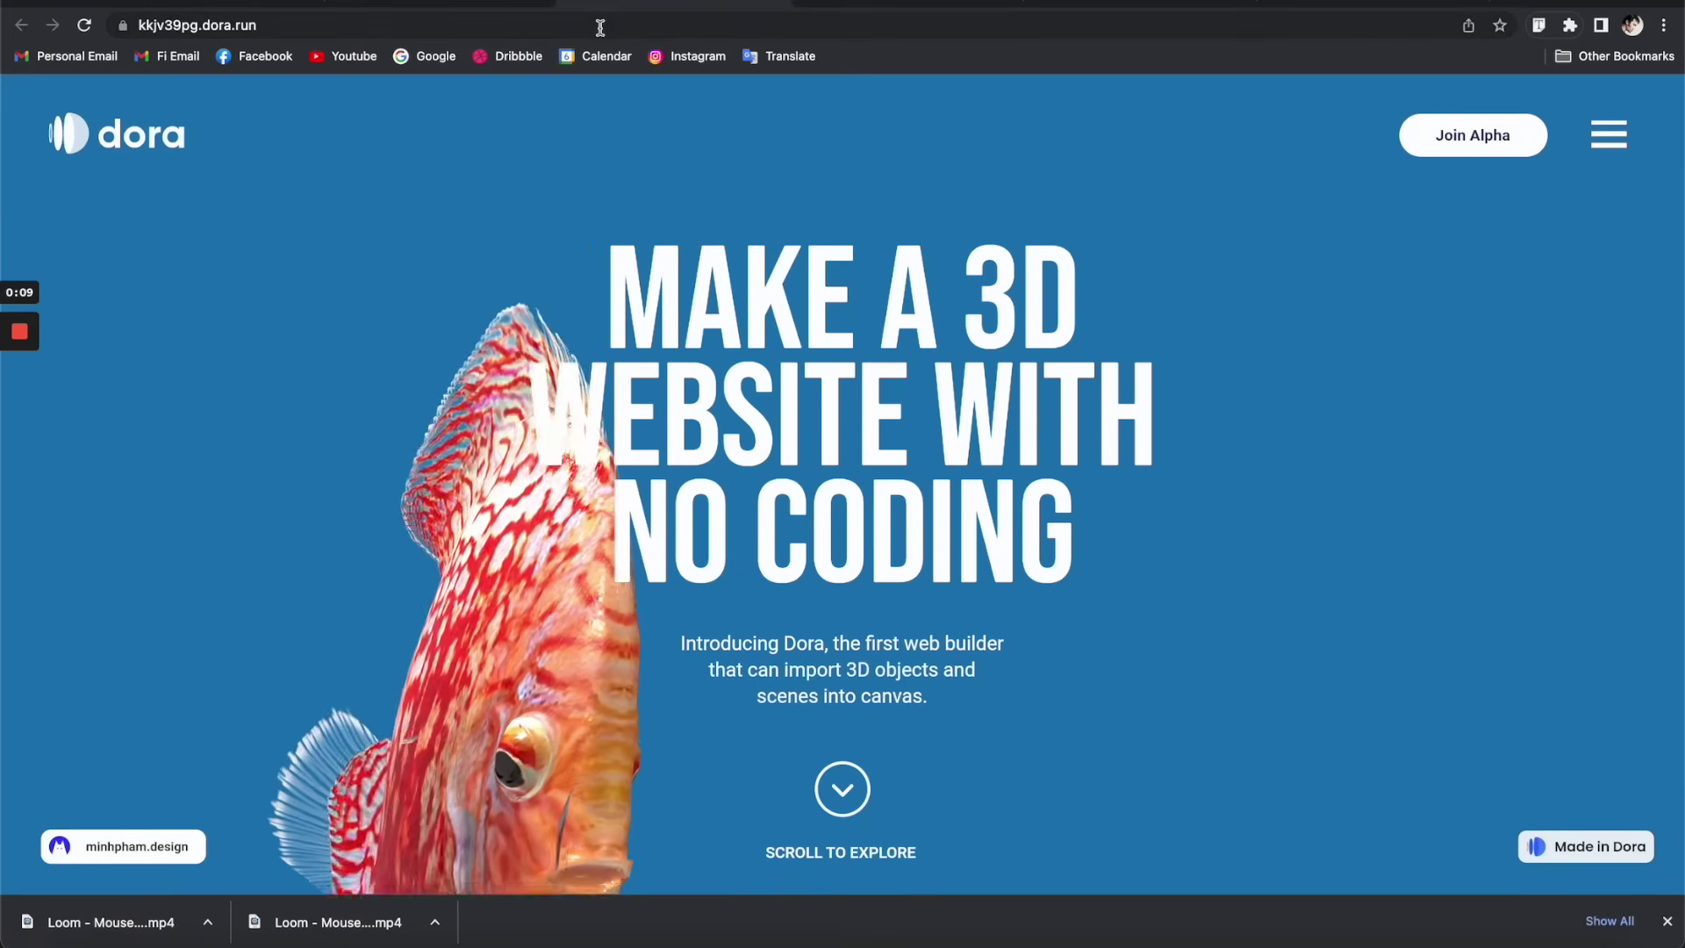
scroll(1195, 408, "down", 5)
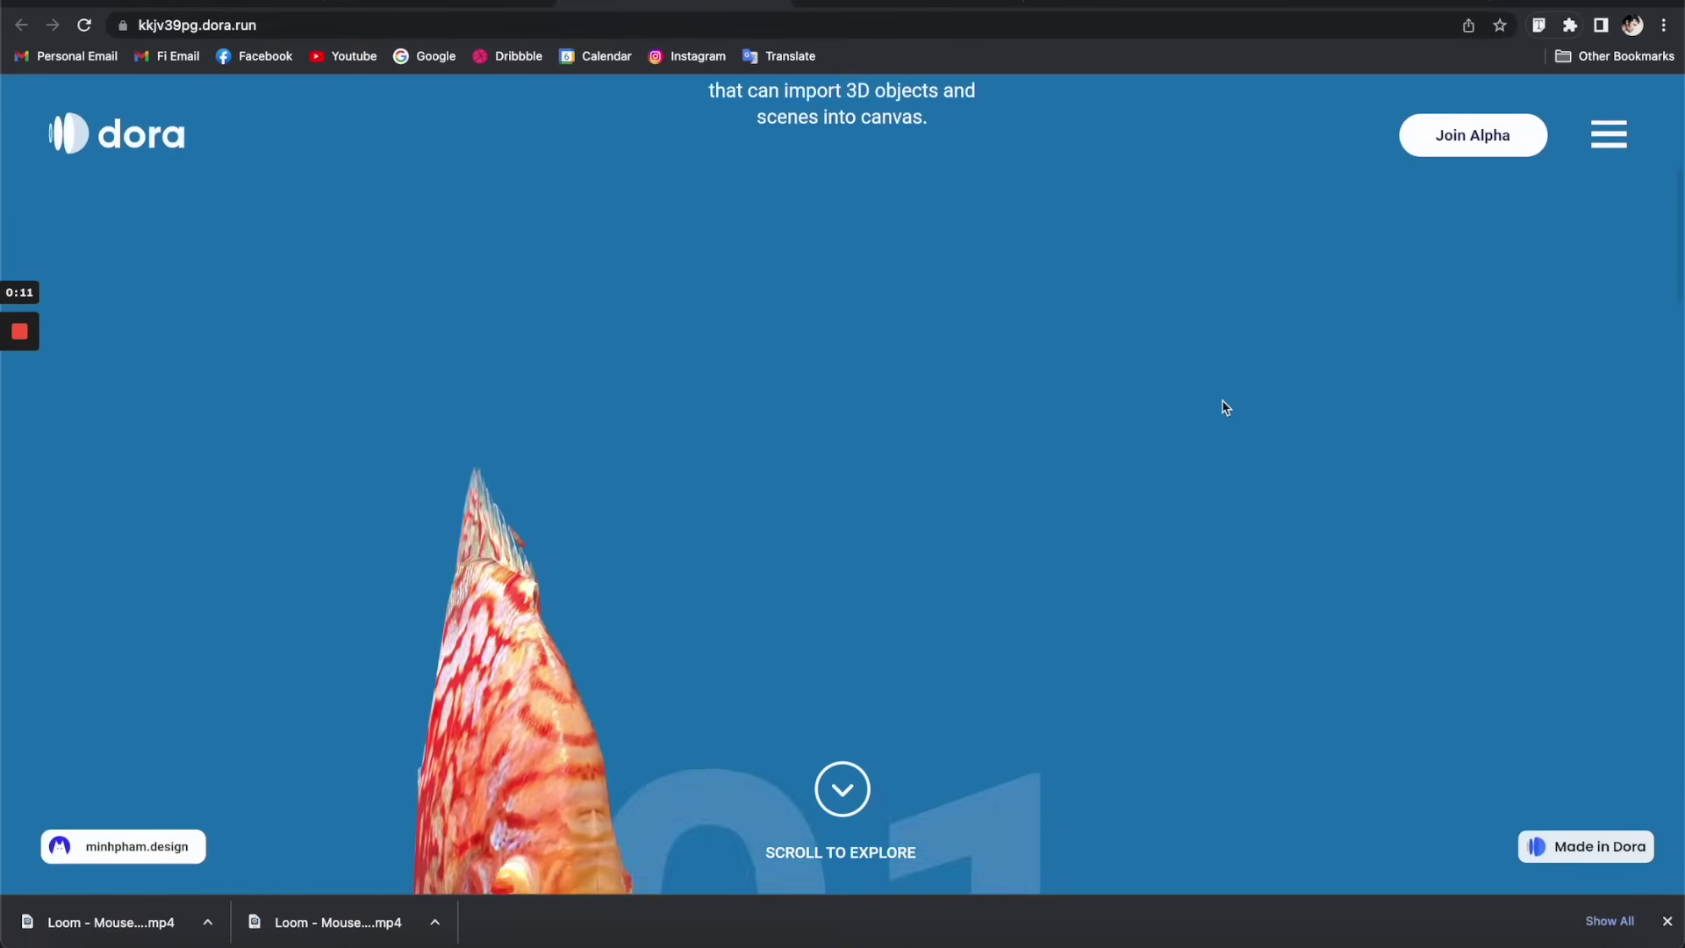
scroll(1223, 408, "up", 3)
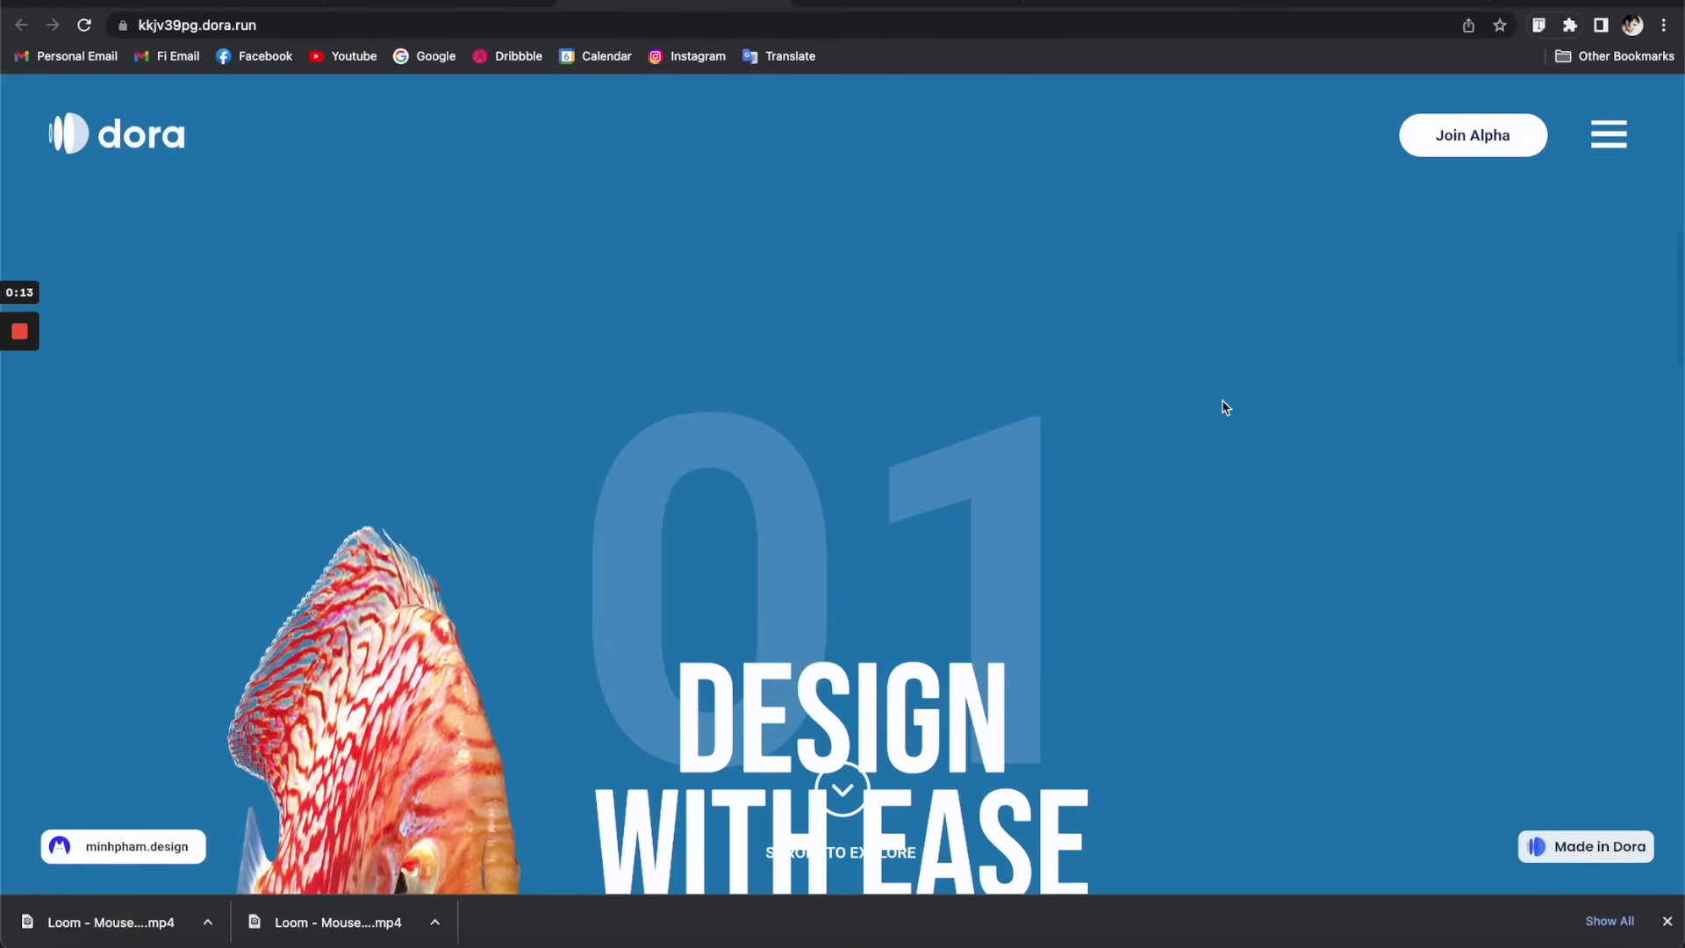
scroll(1219, 407, "down", 4)
scroll(1178, 425, "up", 2)
scroll(1176, 425, "down", 5)
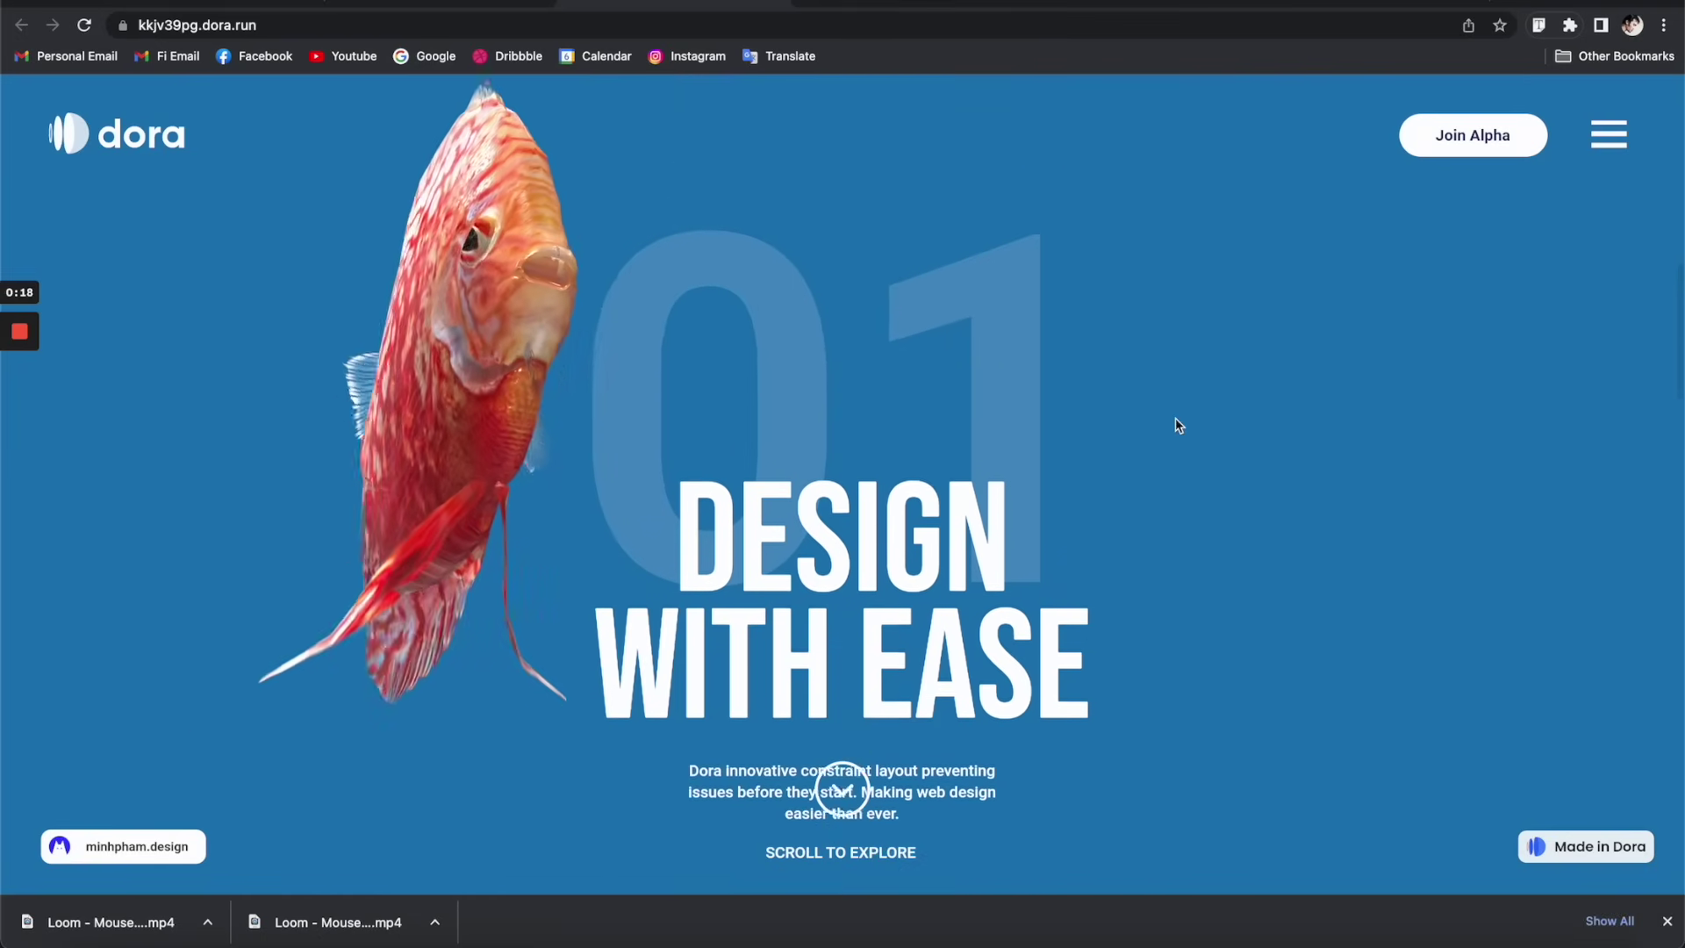
scroll(1034, 456, "down", 5)
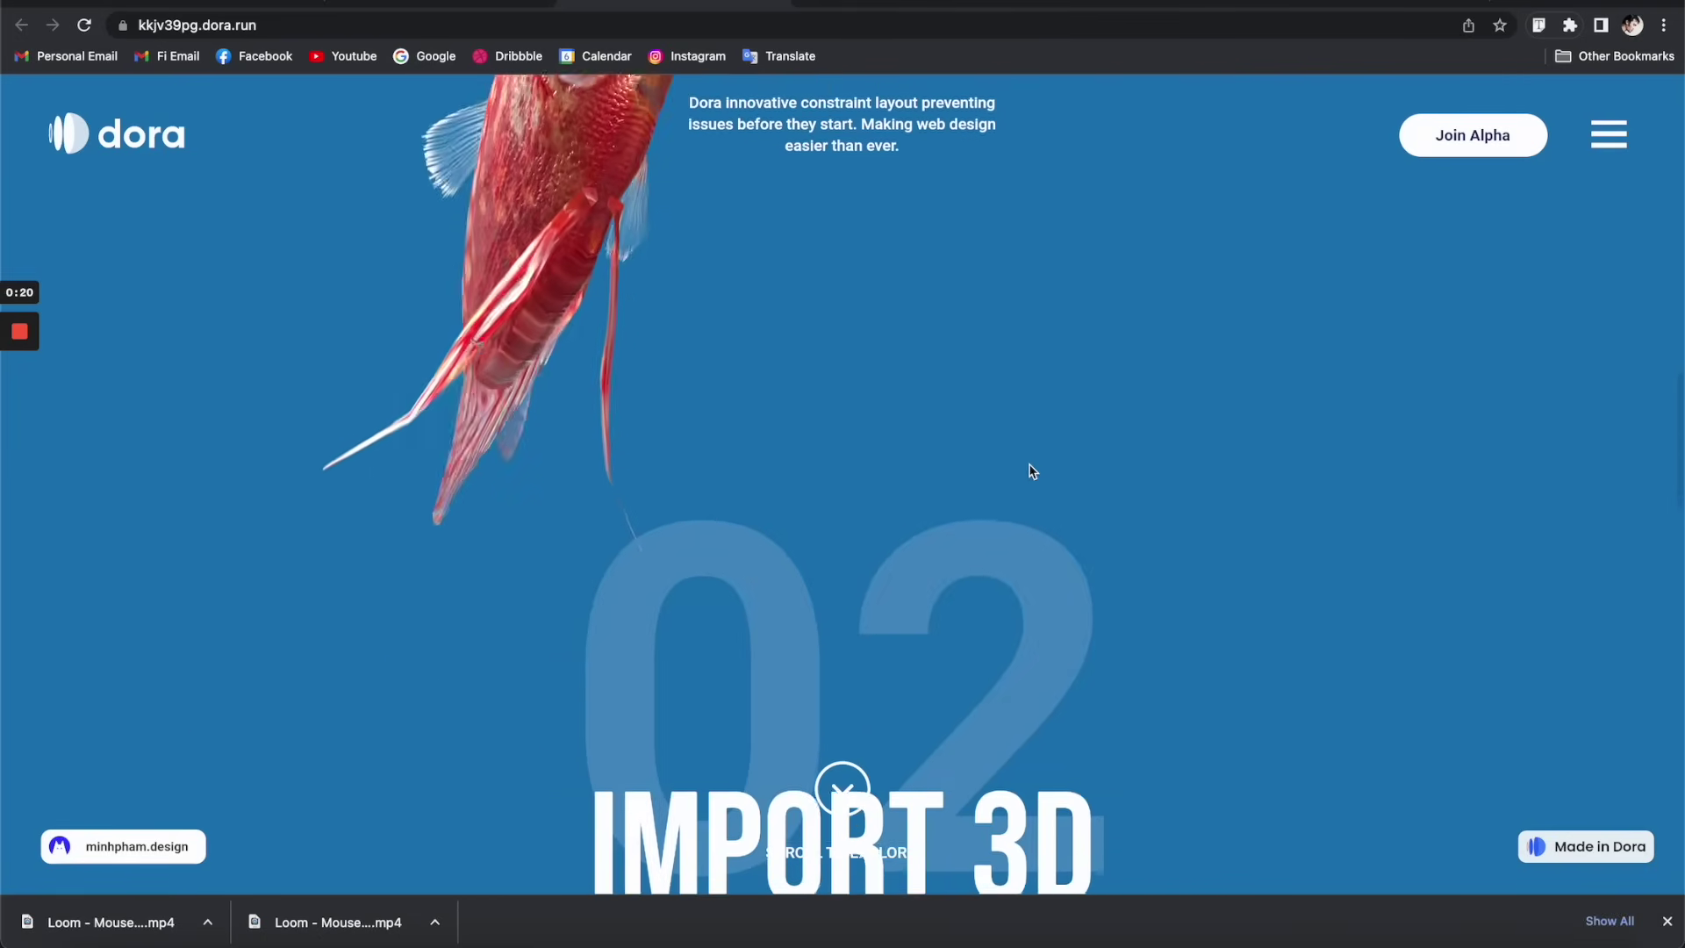
scroll(1053, 570, "down", 5)
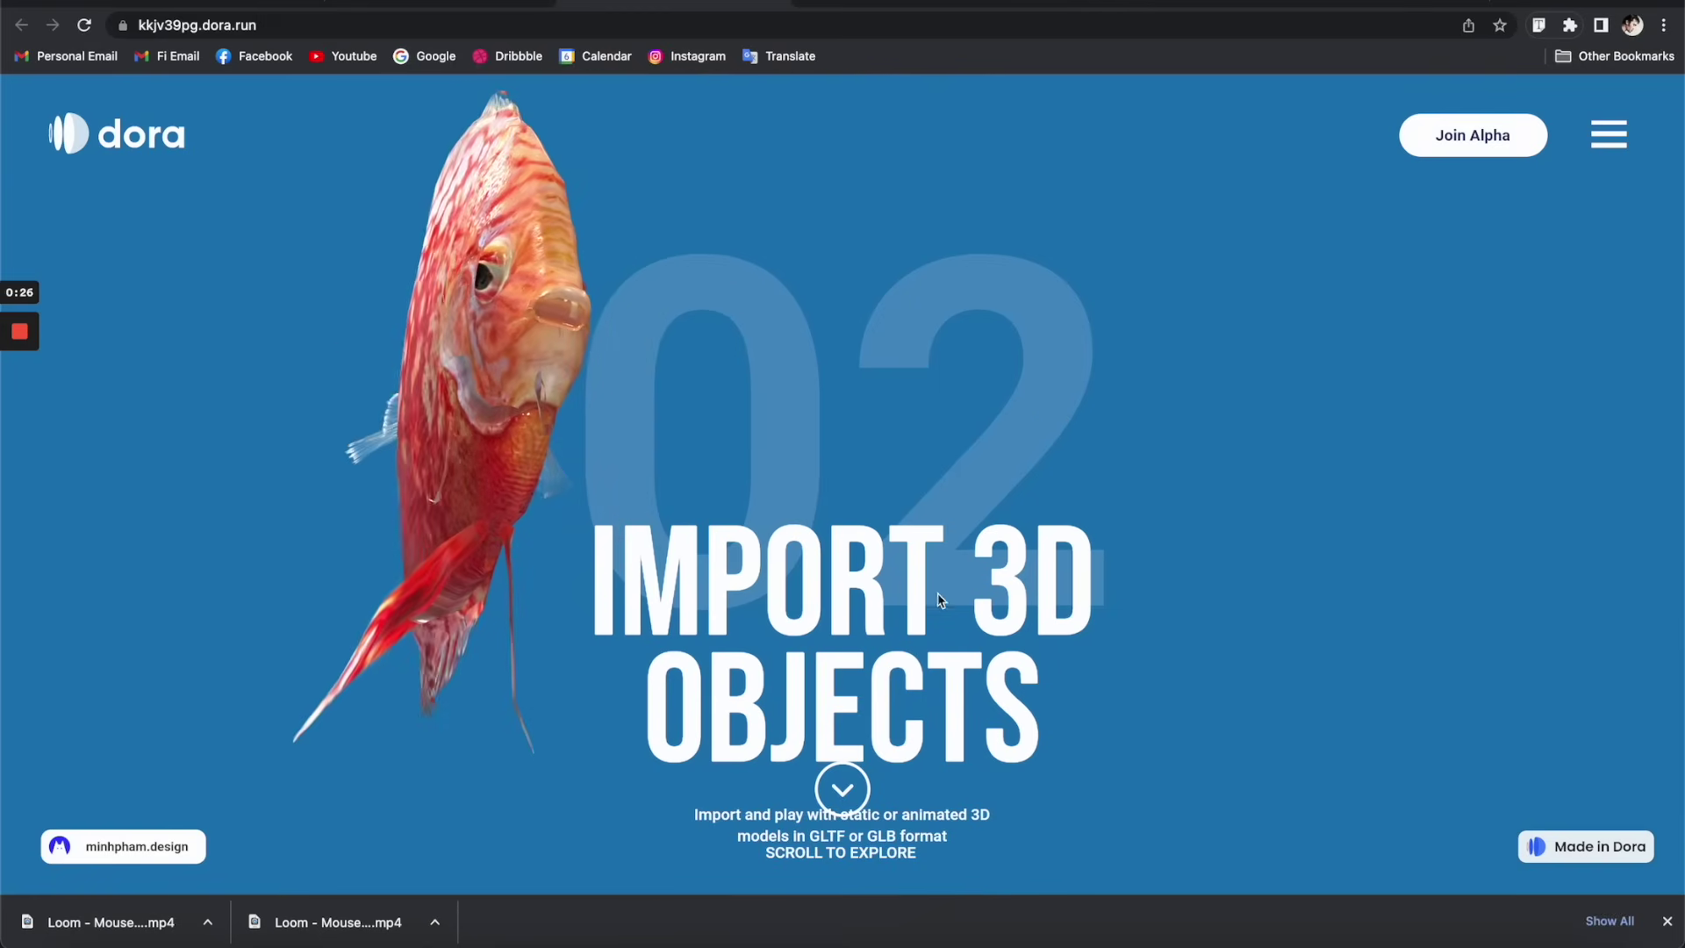
scroll(968, 562, "down", 5)
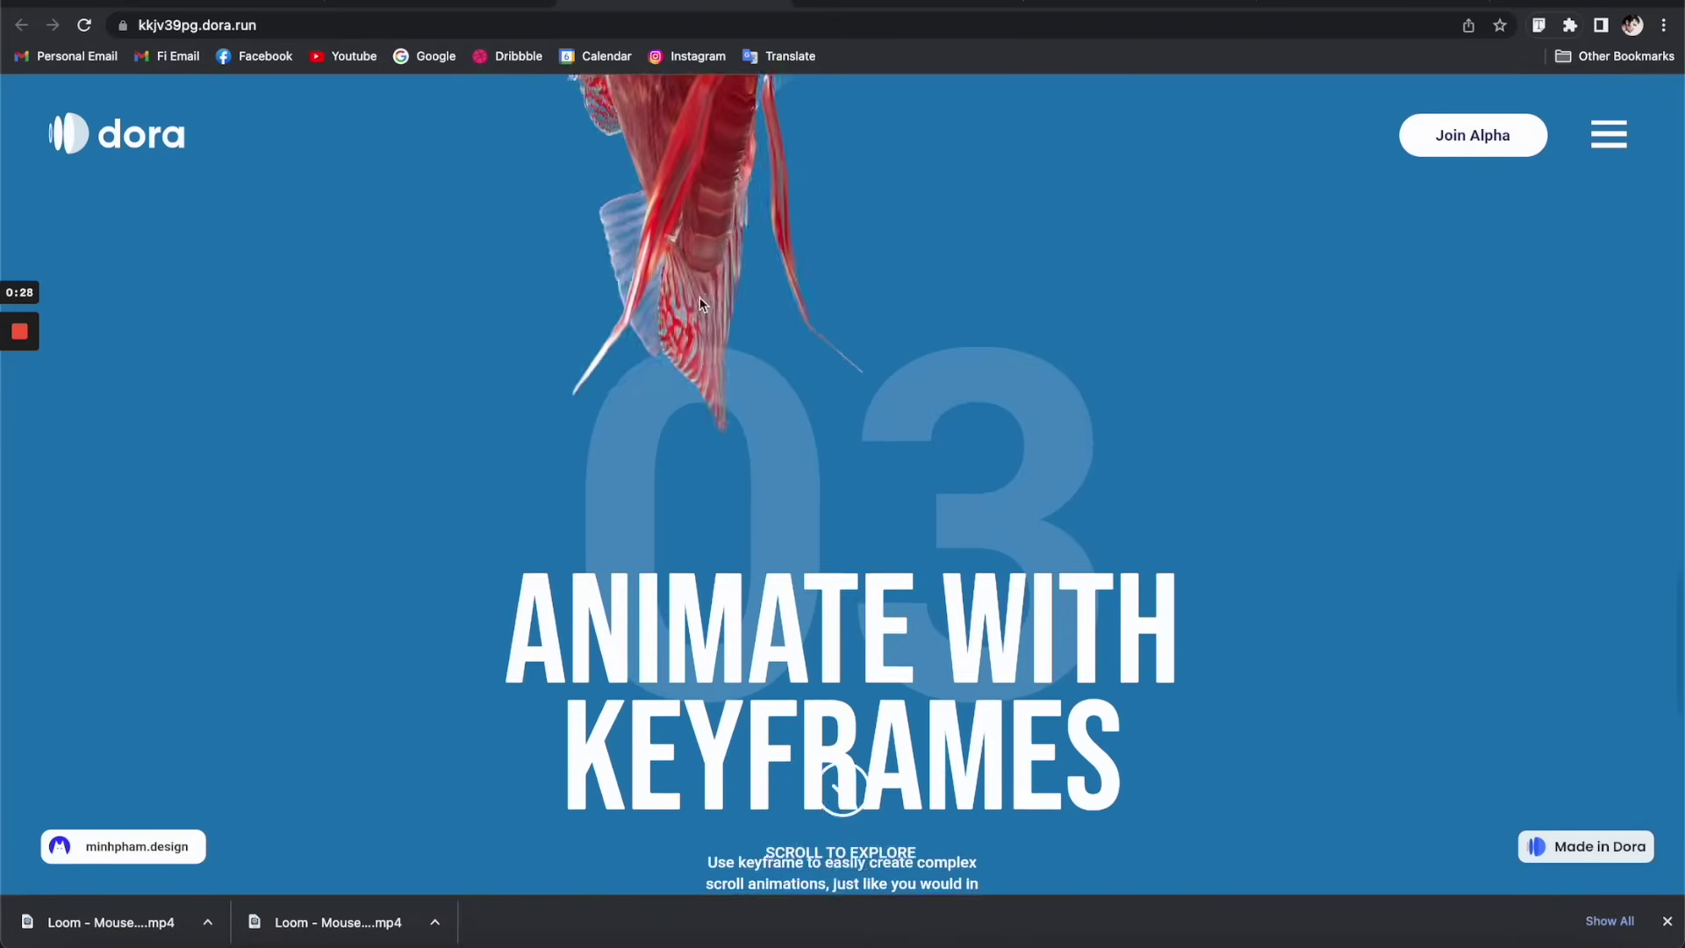
left_click(462, 10)
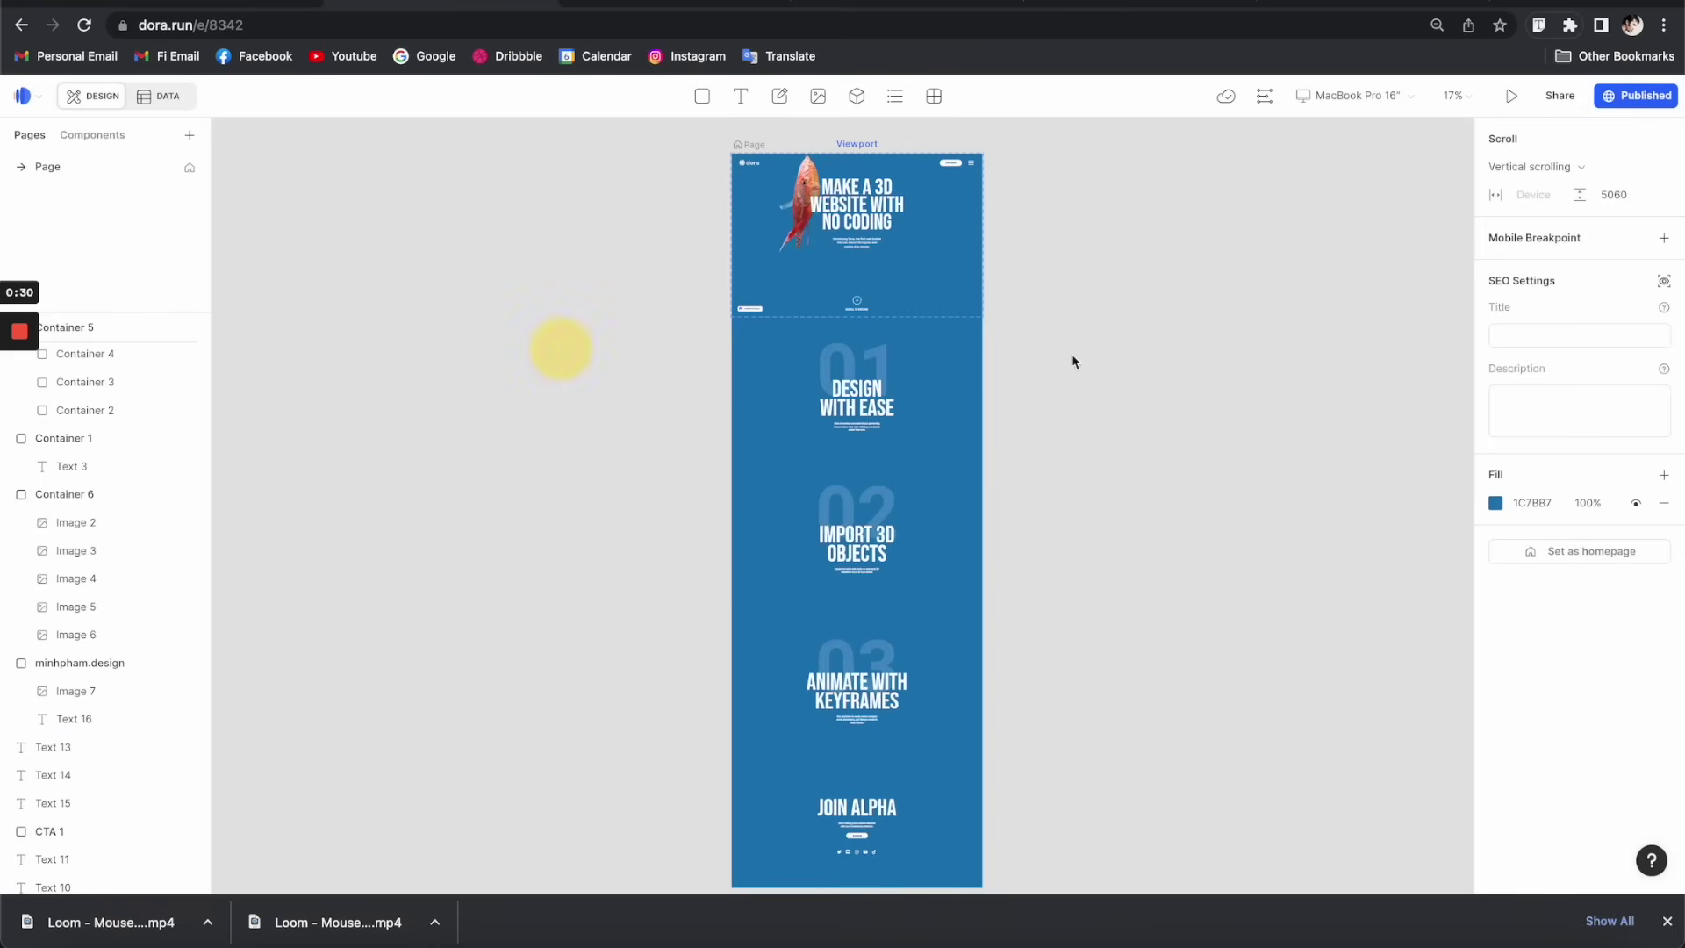
- Group the section numbers 01, 02 and 03 into one container and rename it Numbers
scroll(1002, 426, "up", 3)
left_click(828, 346)
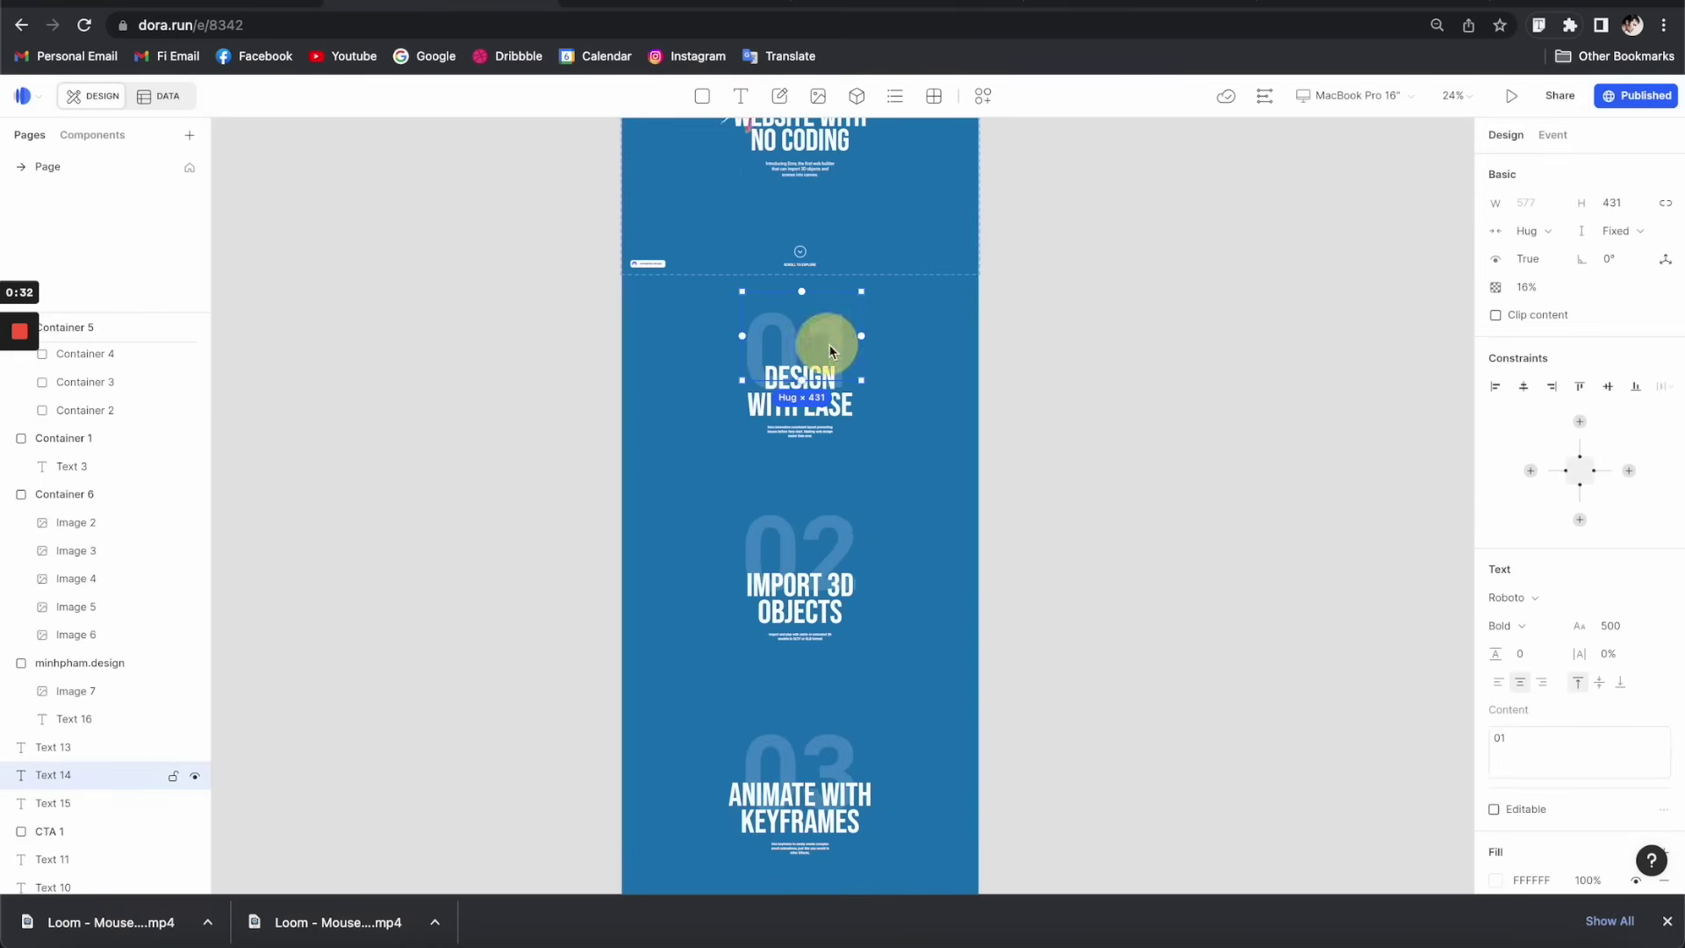
left_click(835, 545, "shift")
left_click(844, 763, "shift")
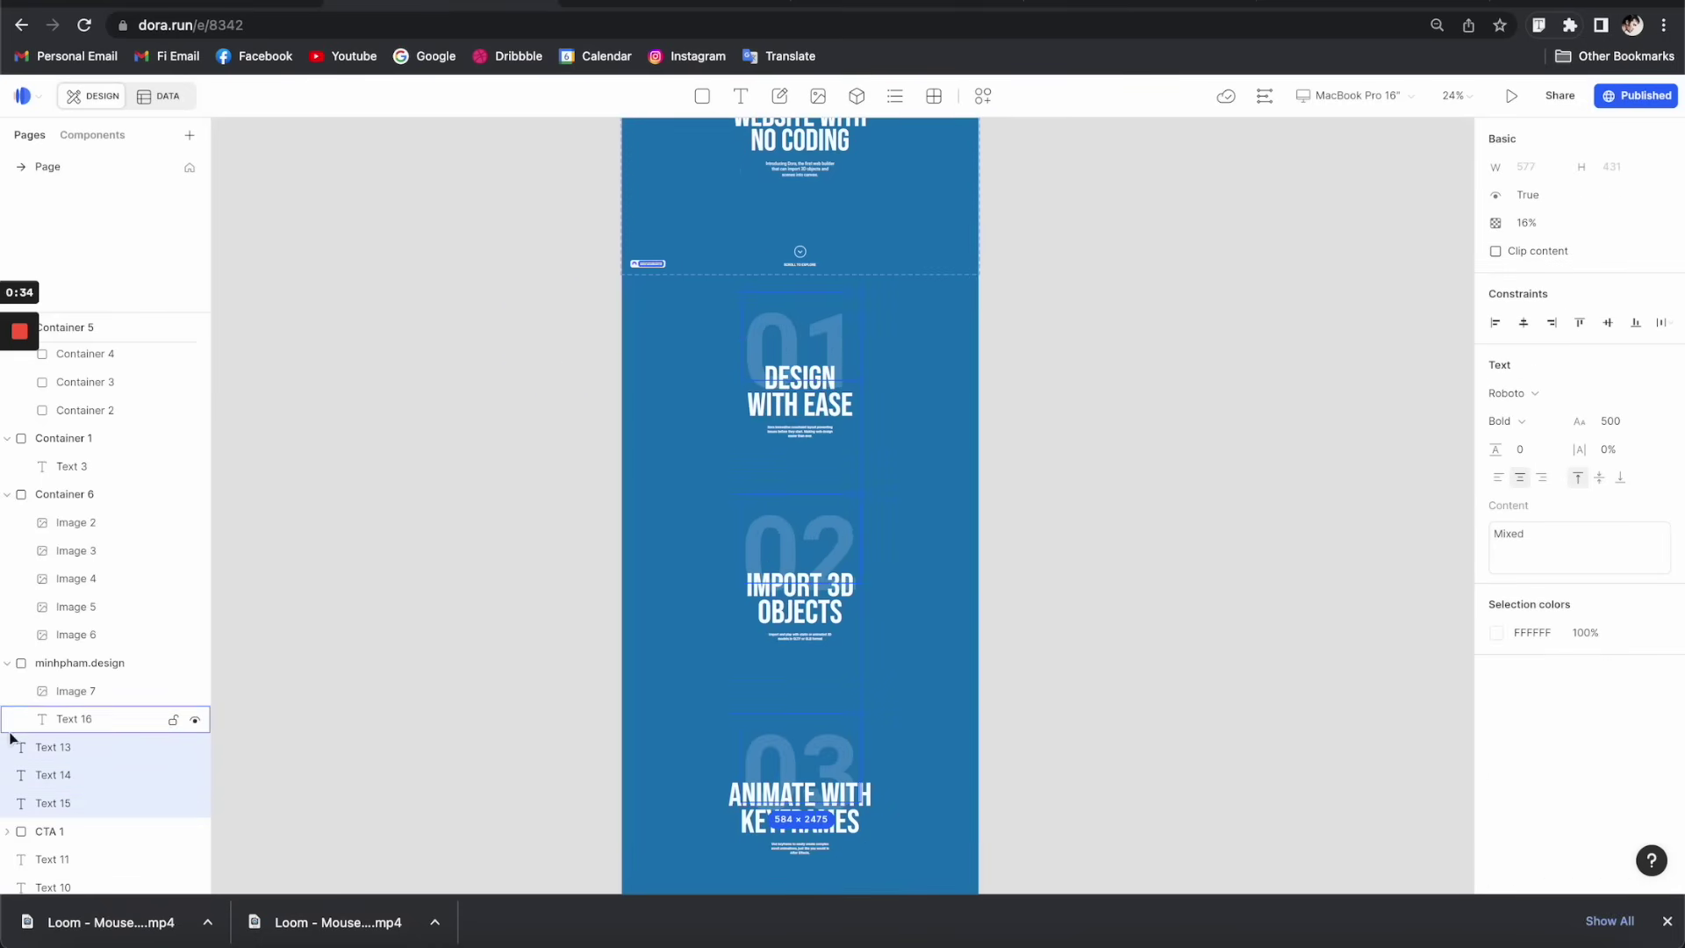
key("super+g")
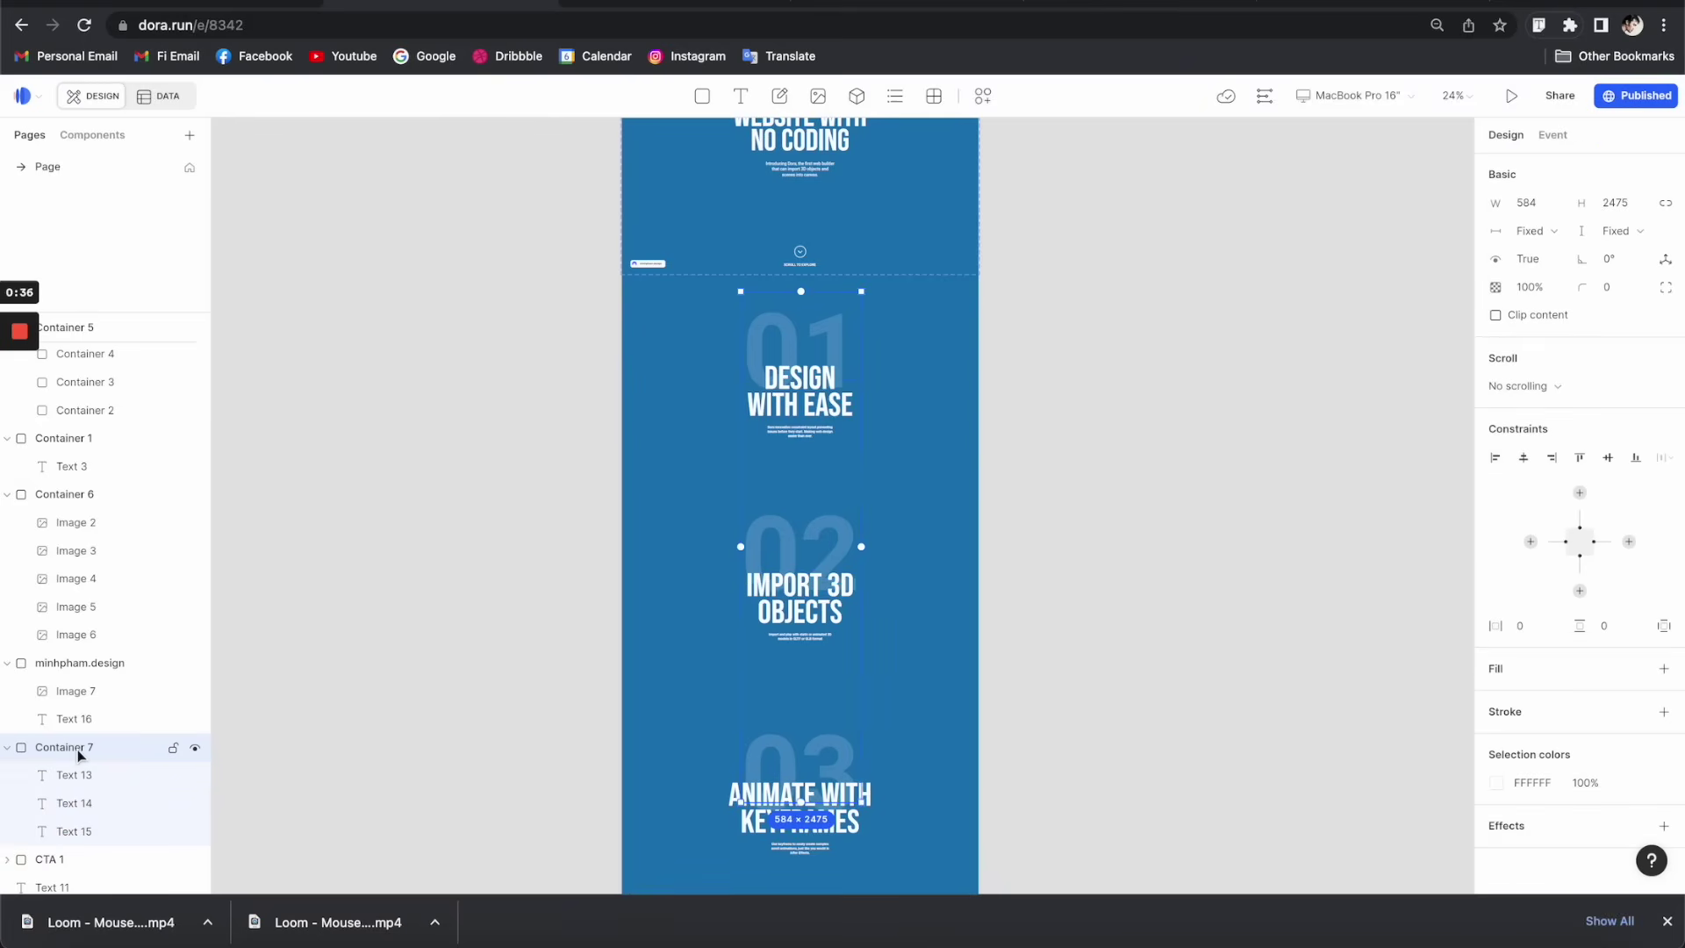
double_click(46, 746)
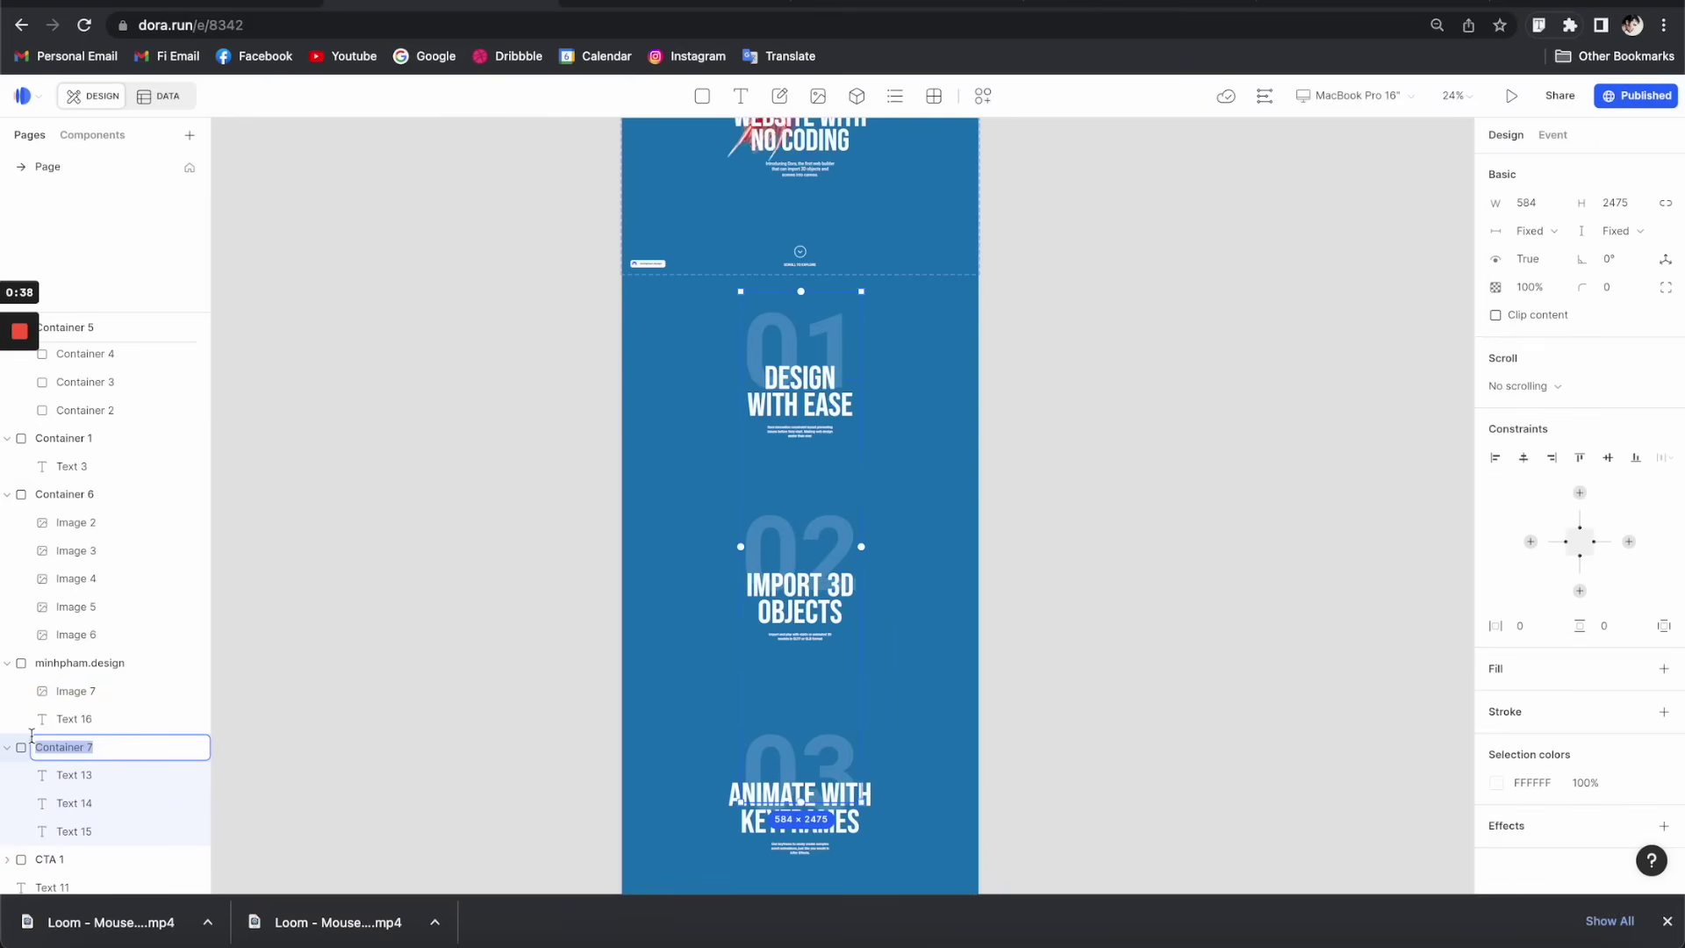
type("Numbers")
key("Return")
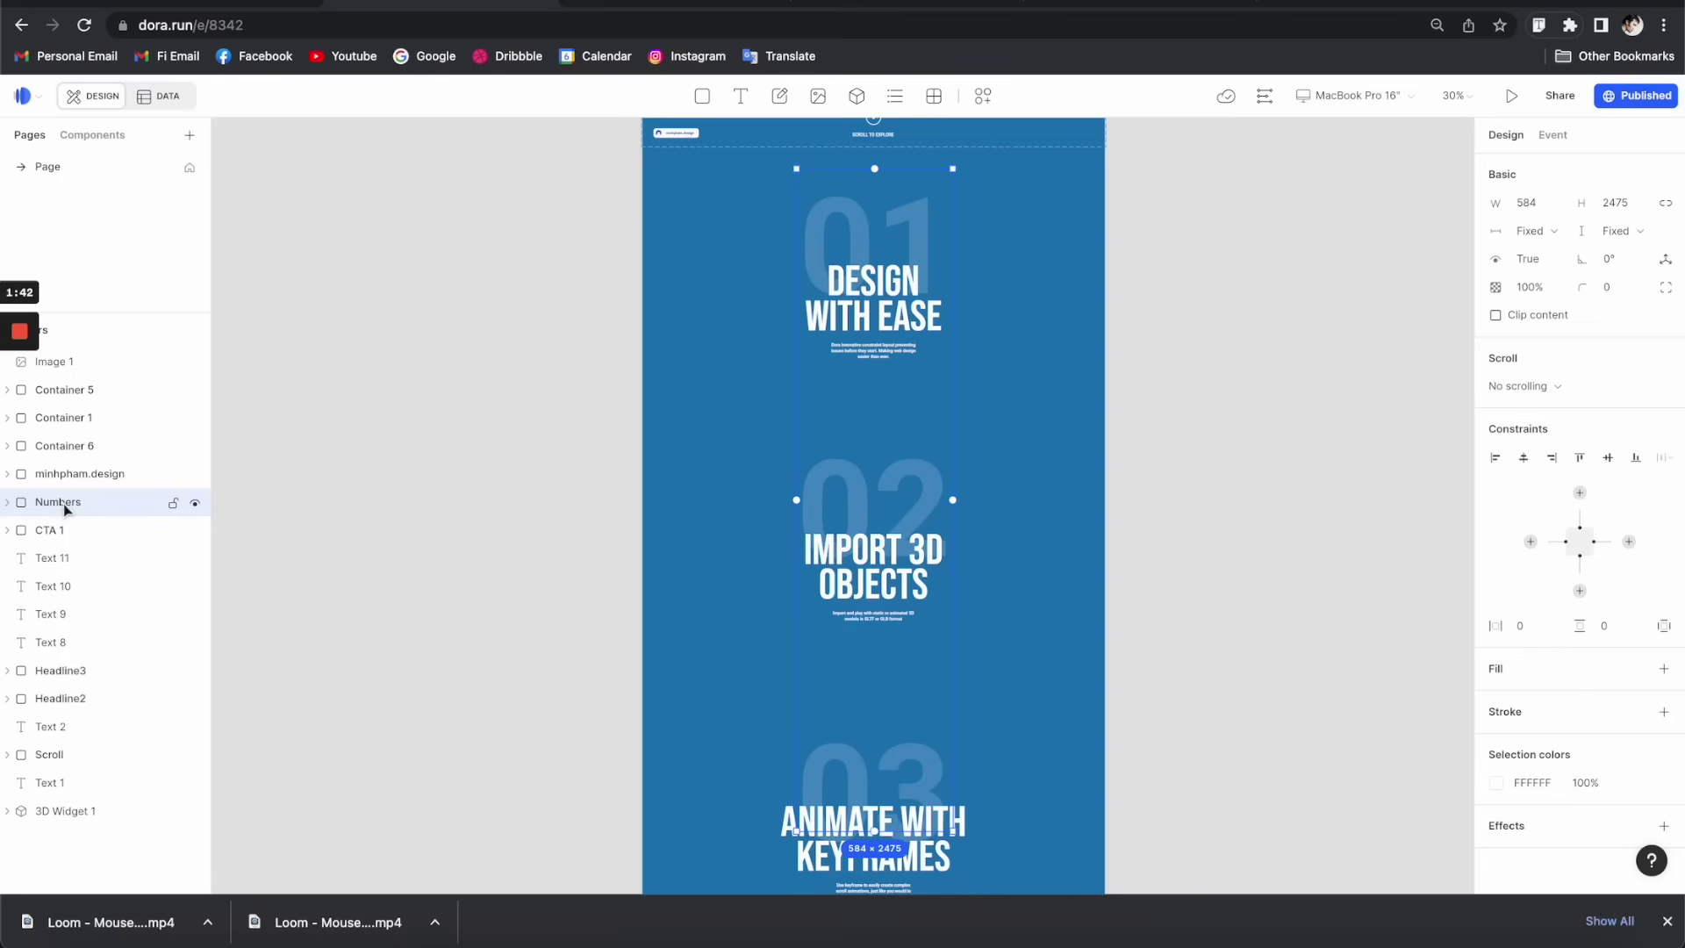
- Move the Numbers container to the back of the layer order, behind the headlines and the 3D fish widget
left_click_drag(64, 509, 51, 819)
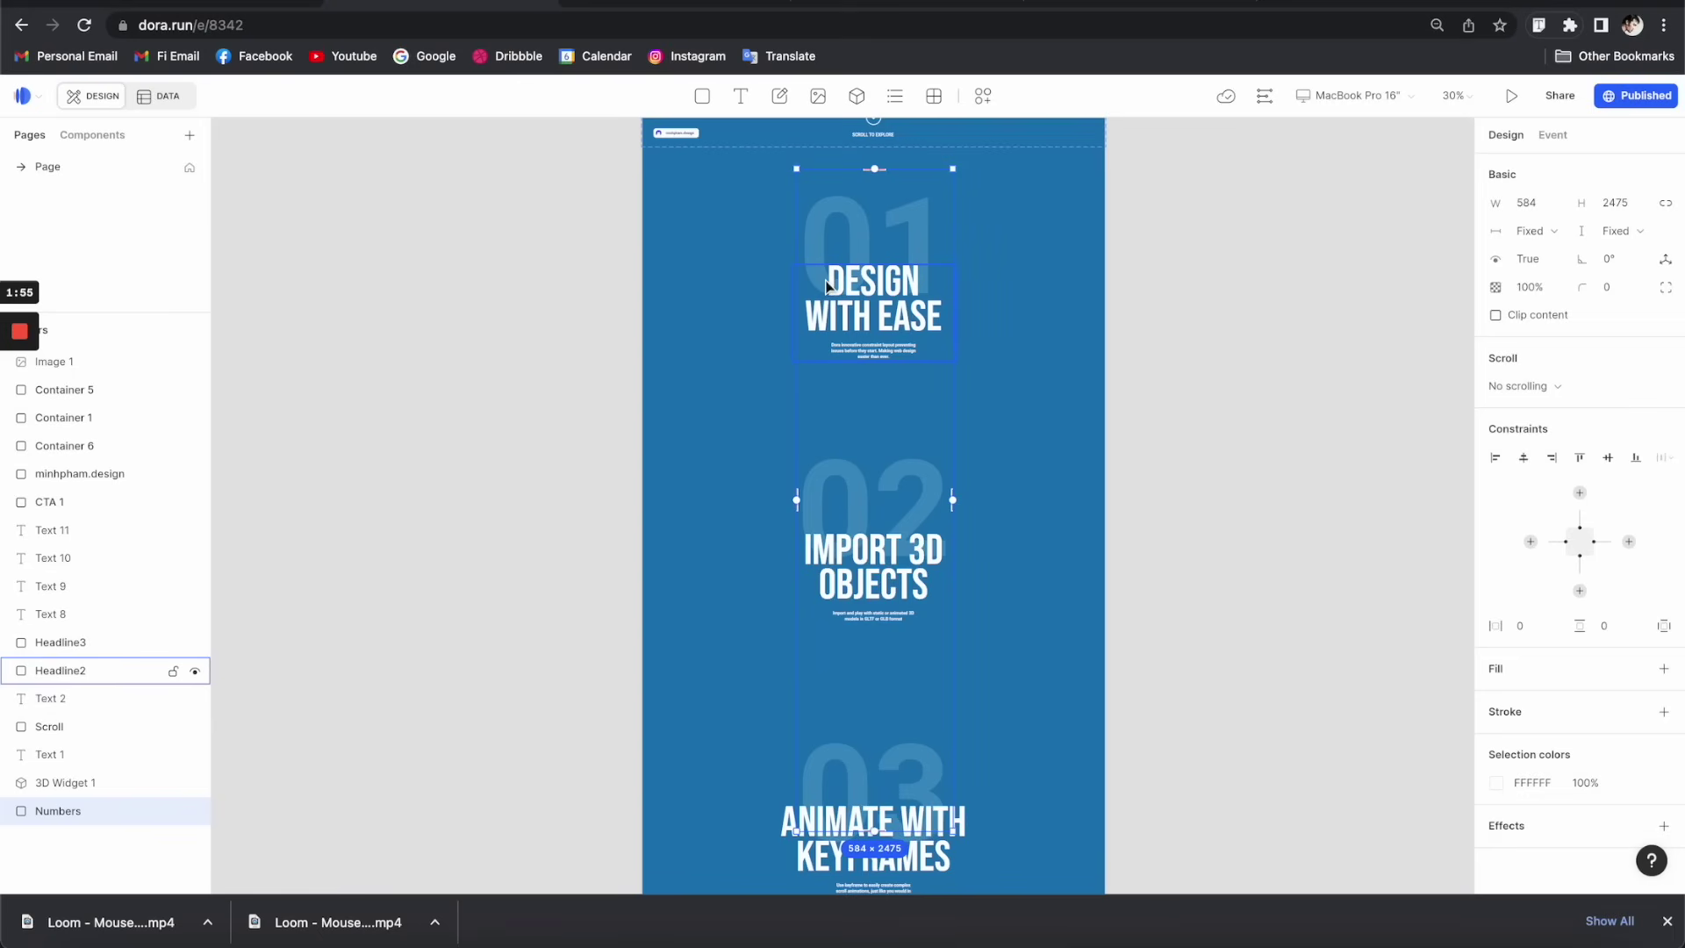
left_click(1252, 236)
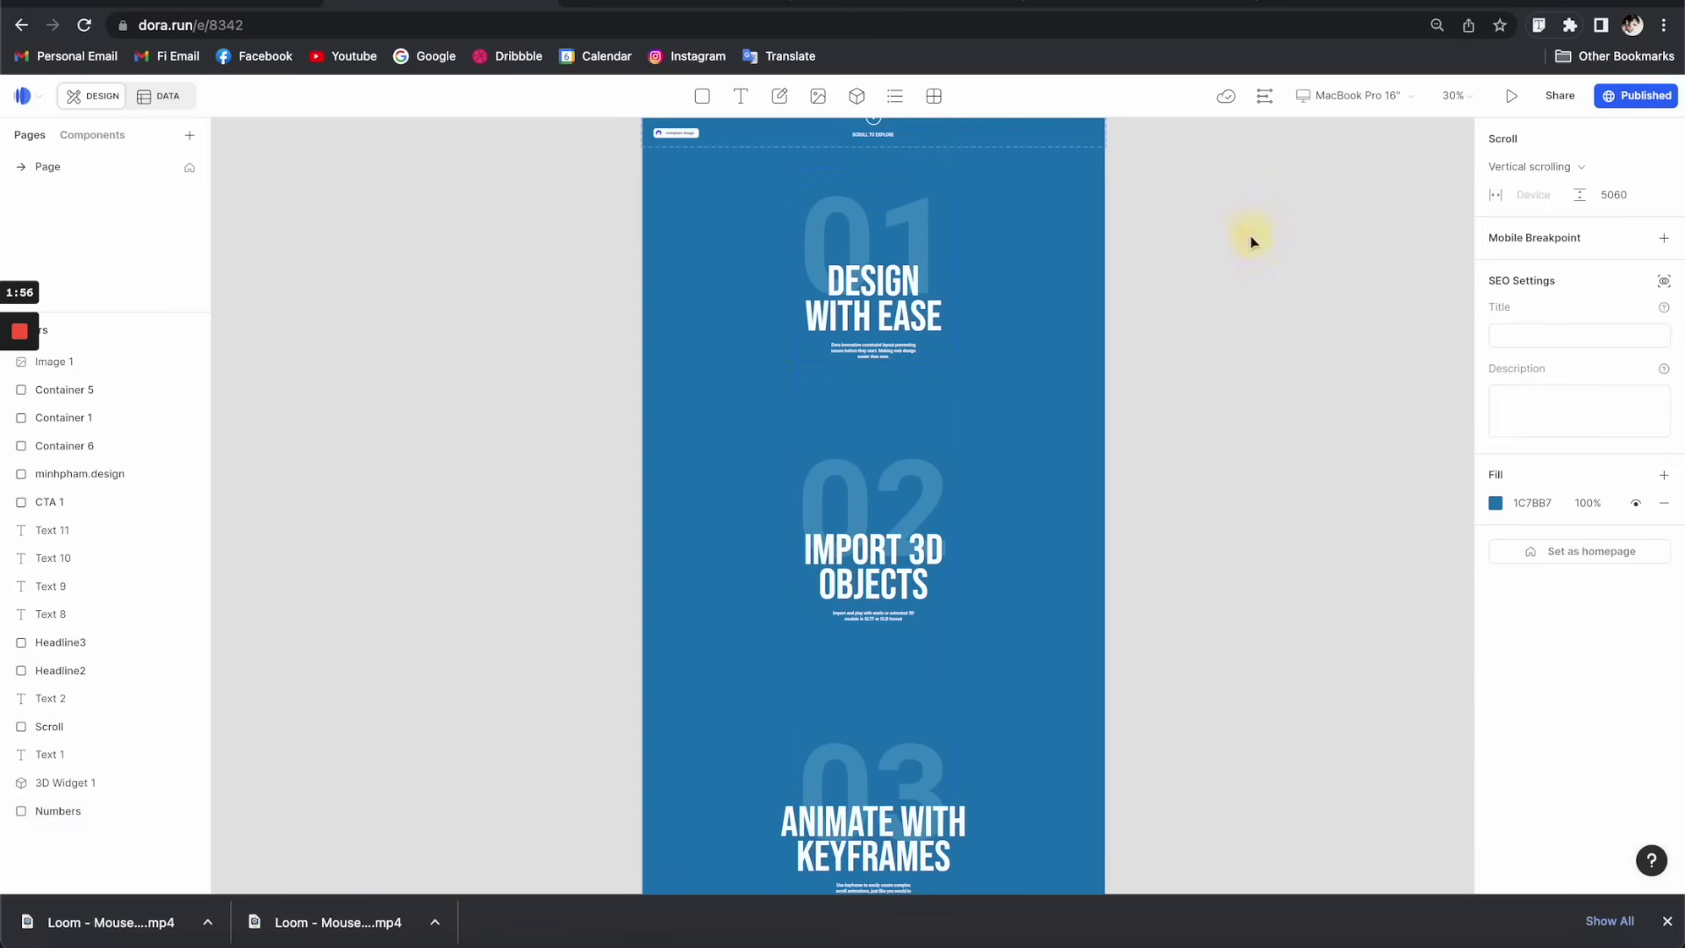
left_click(933, 224)
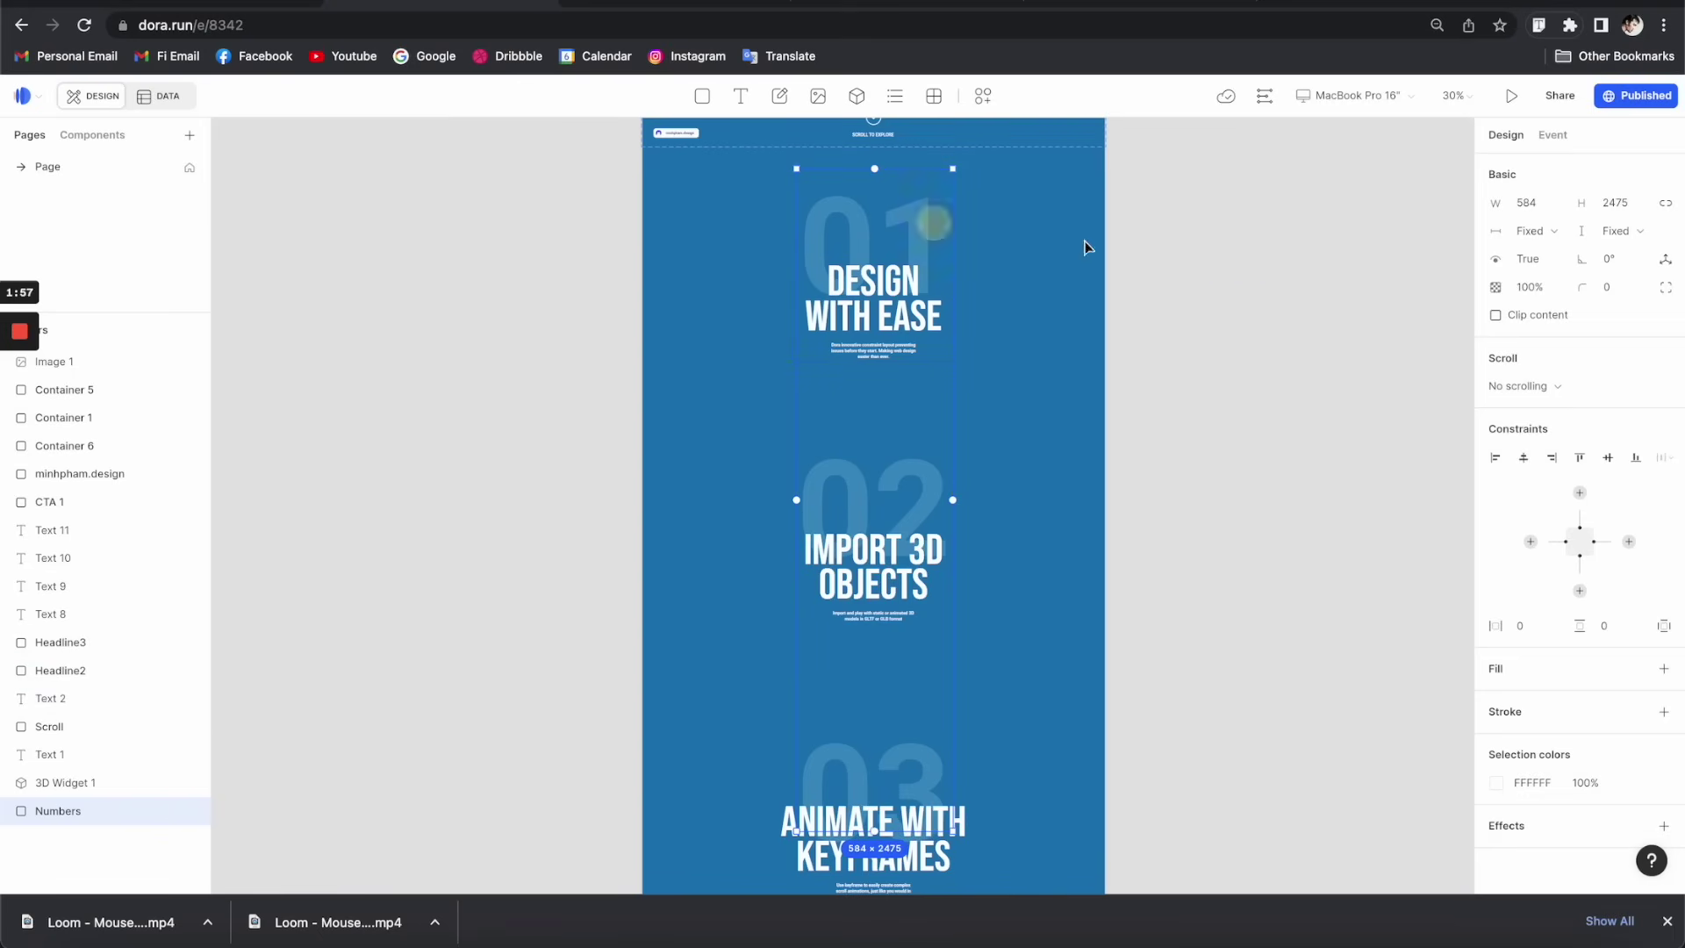
- Animate the Numbers container on page scroll with keyframes at 0 and 334 VH, and scrub back to 256 VH
left_click(1264, 97)
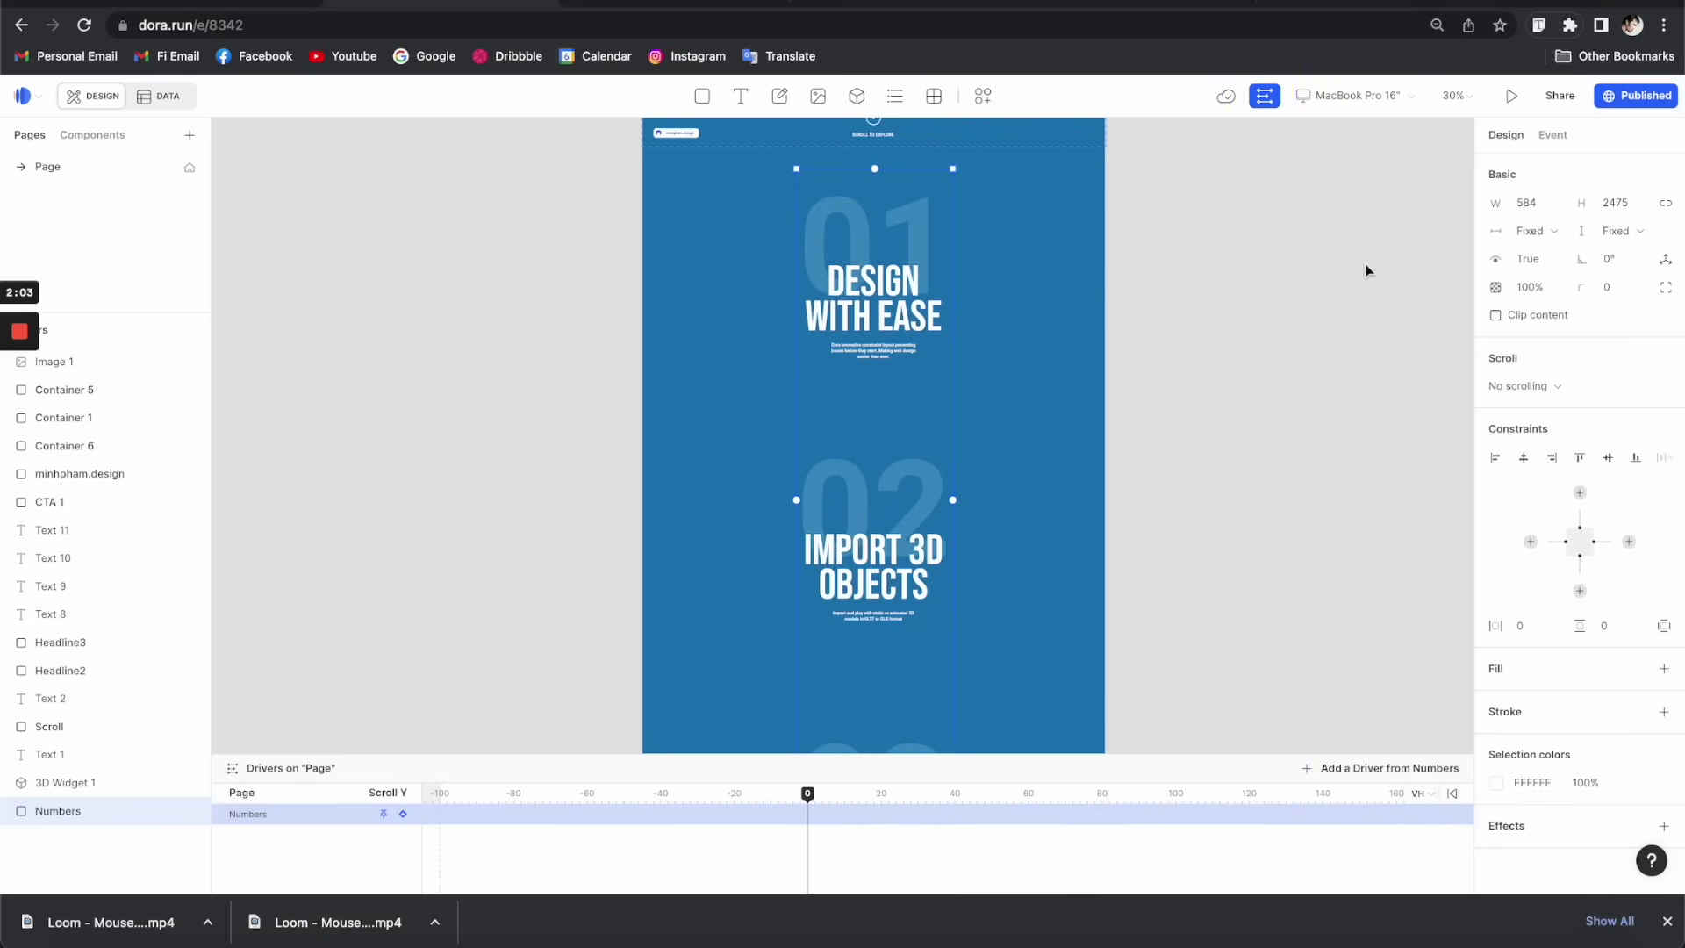
scroll(1268, 272, "up", 5)
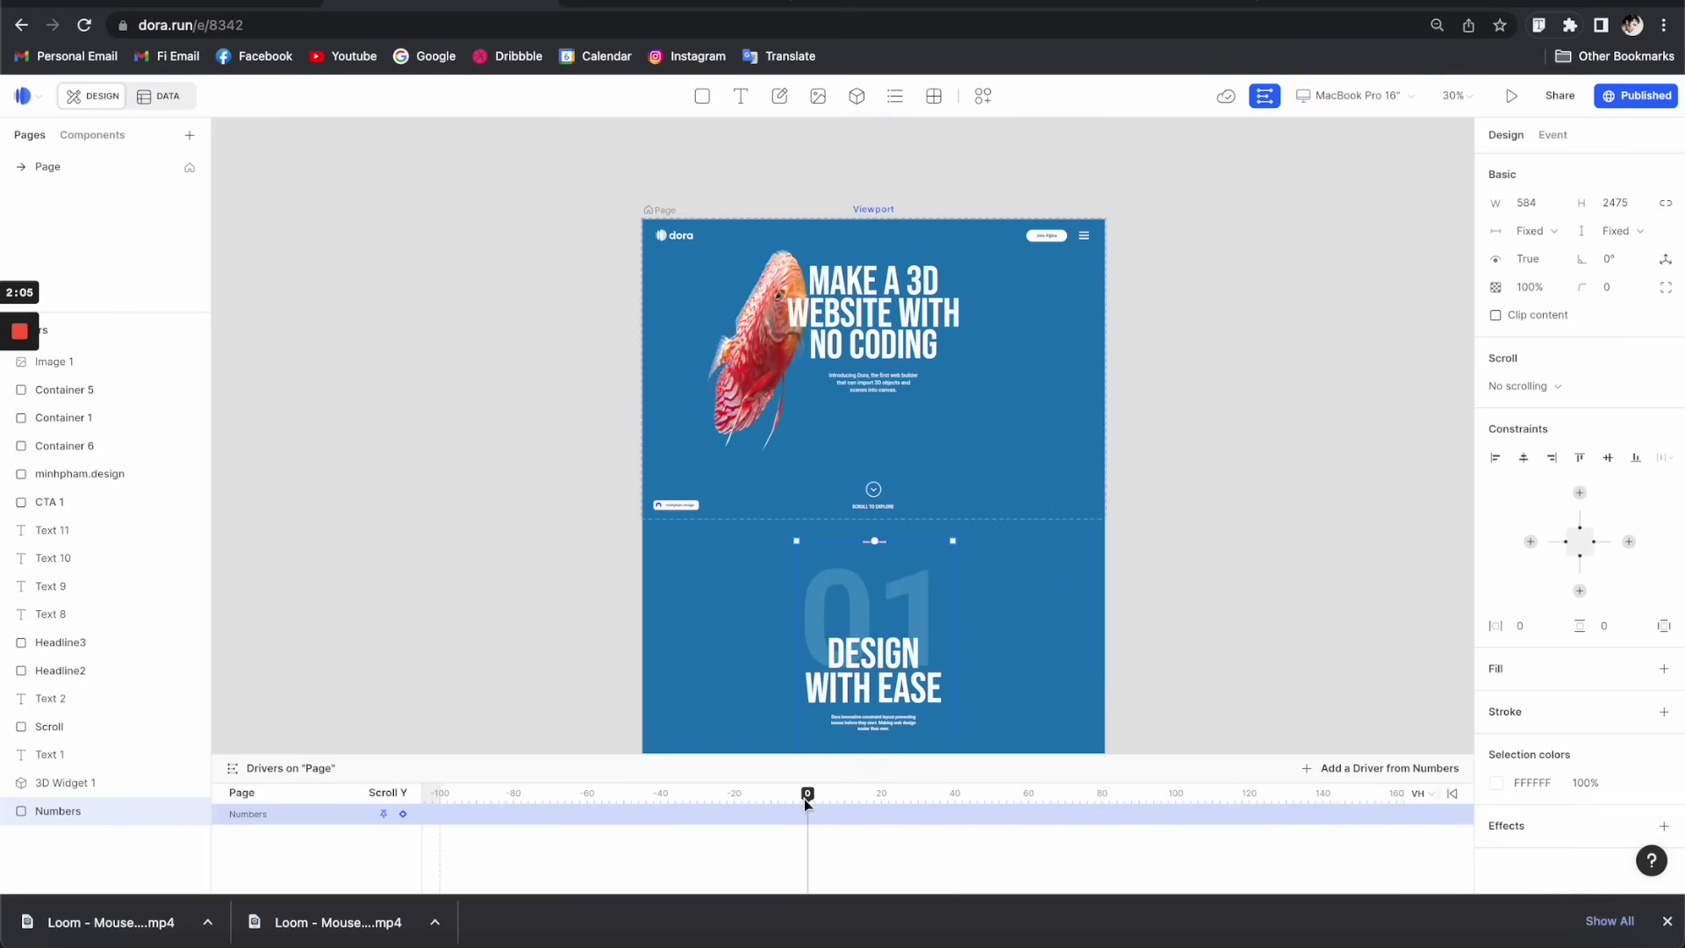
mouse_move(810, 794)
left_mouse_down()
mouse_move(933, 795)
mouse_move(809, 807)
left_mouse_up()
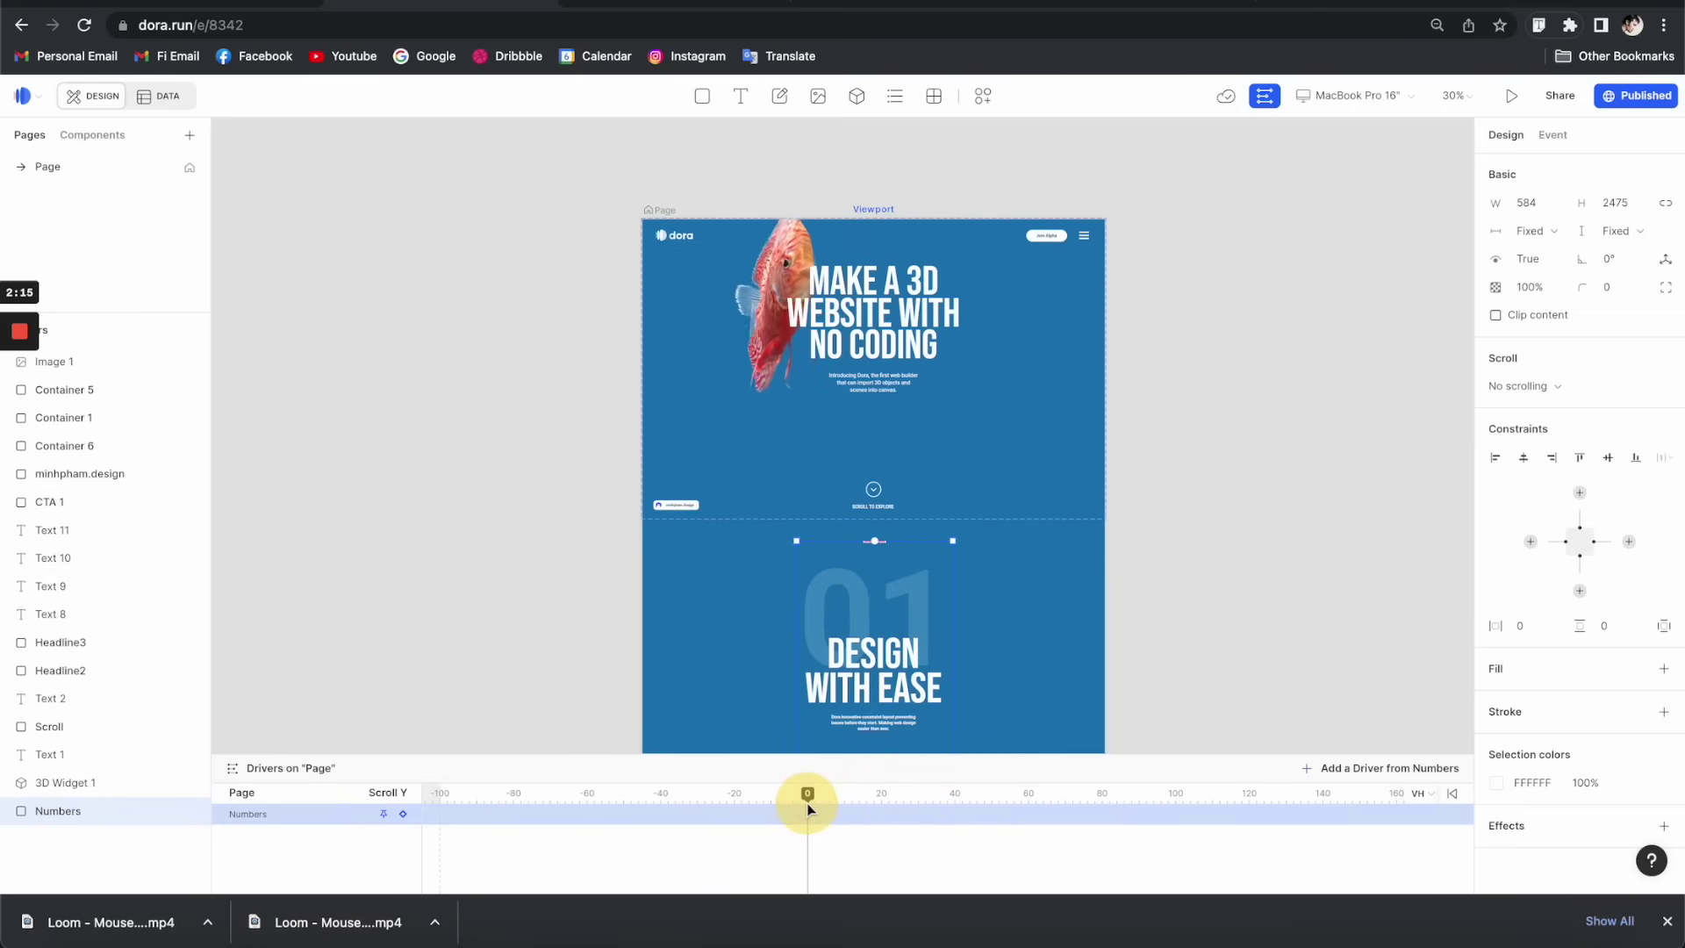
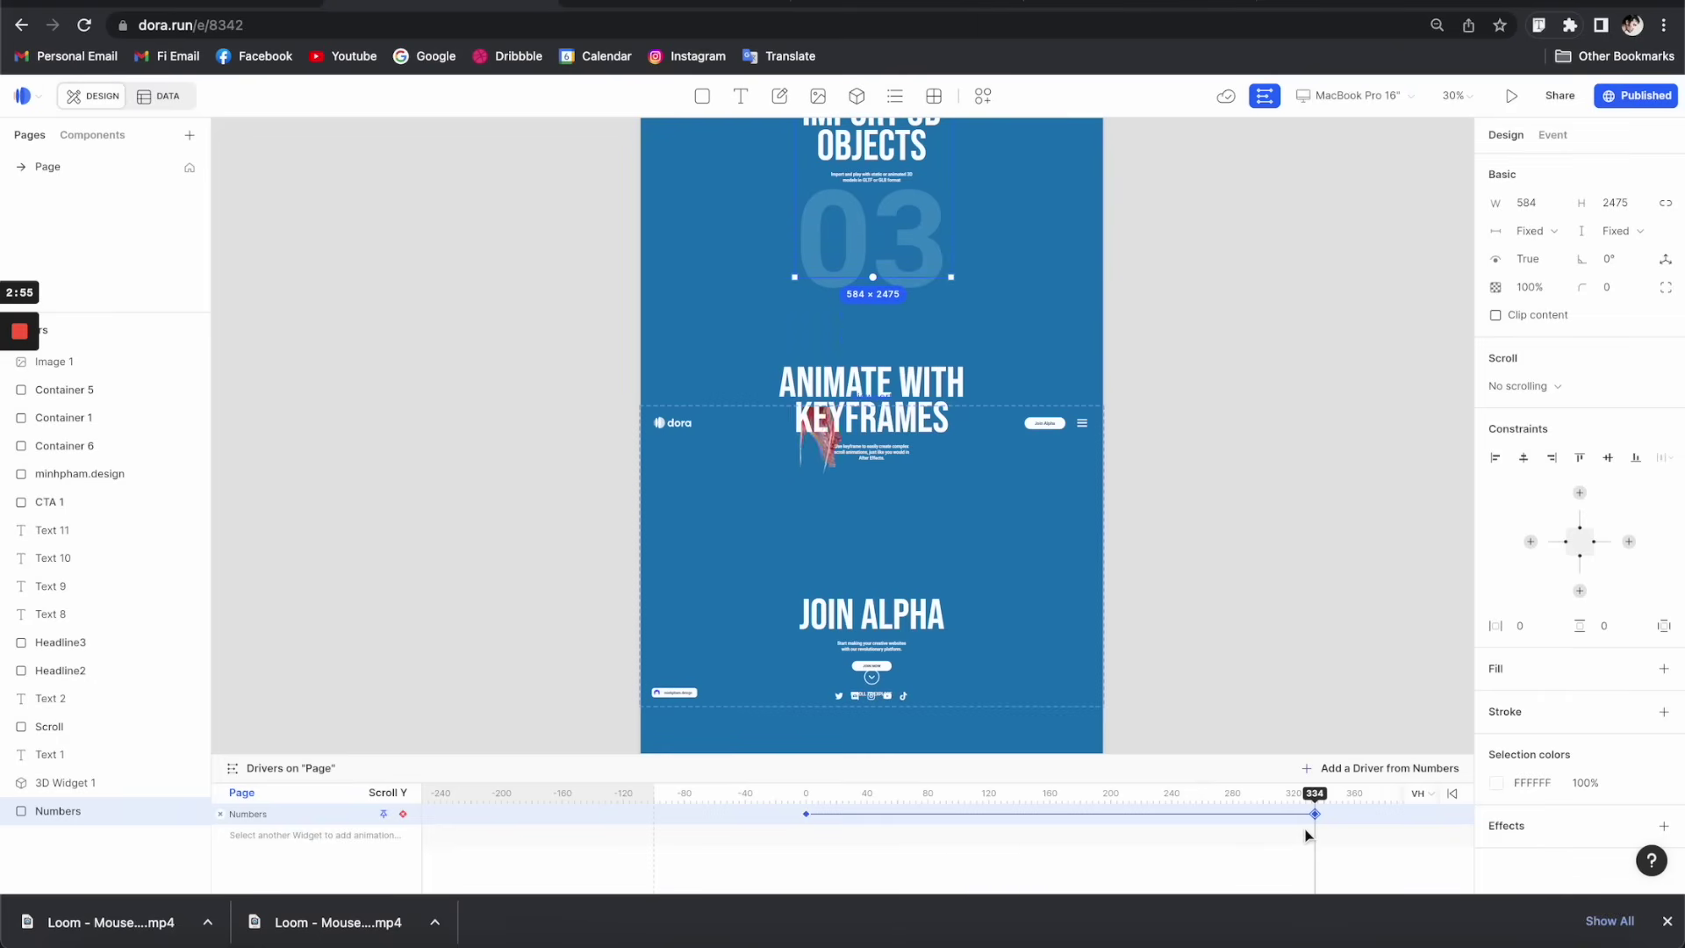
left_click_drag(1317, 797, 1197, 793)
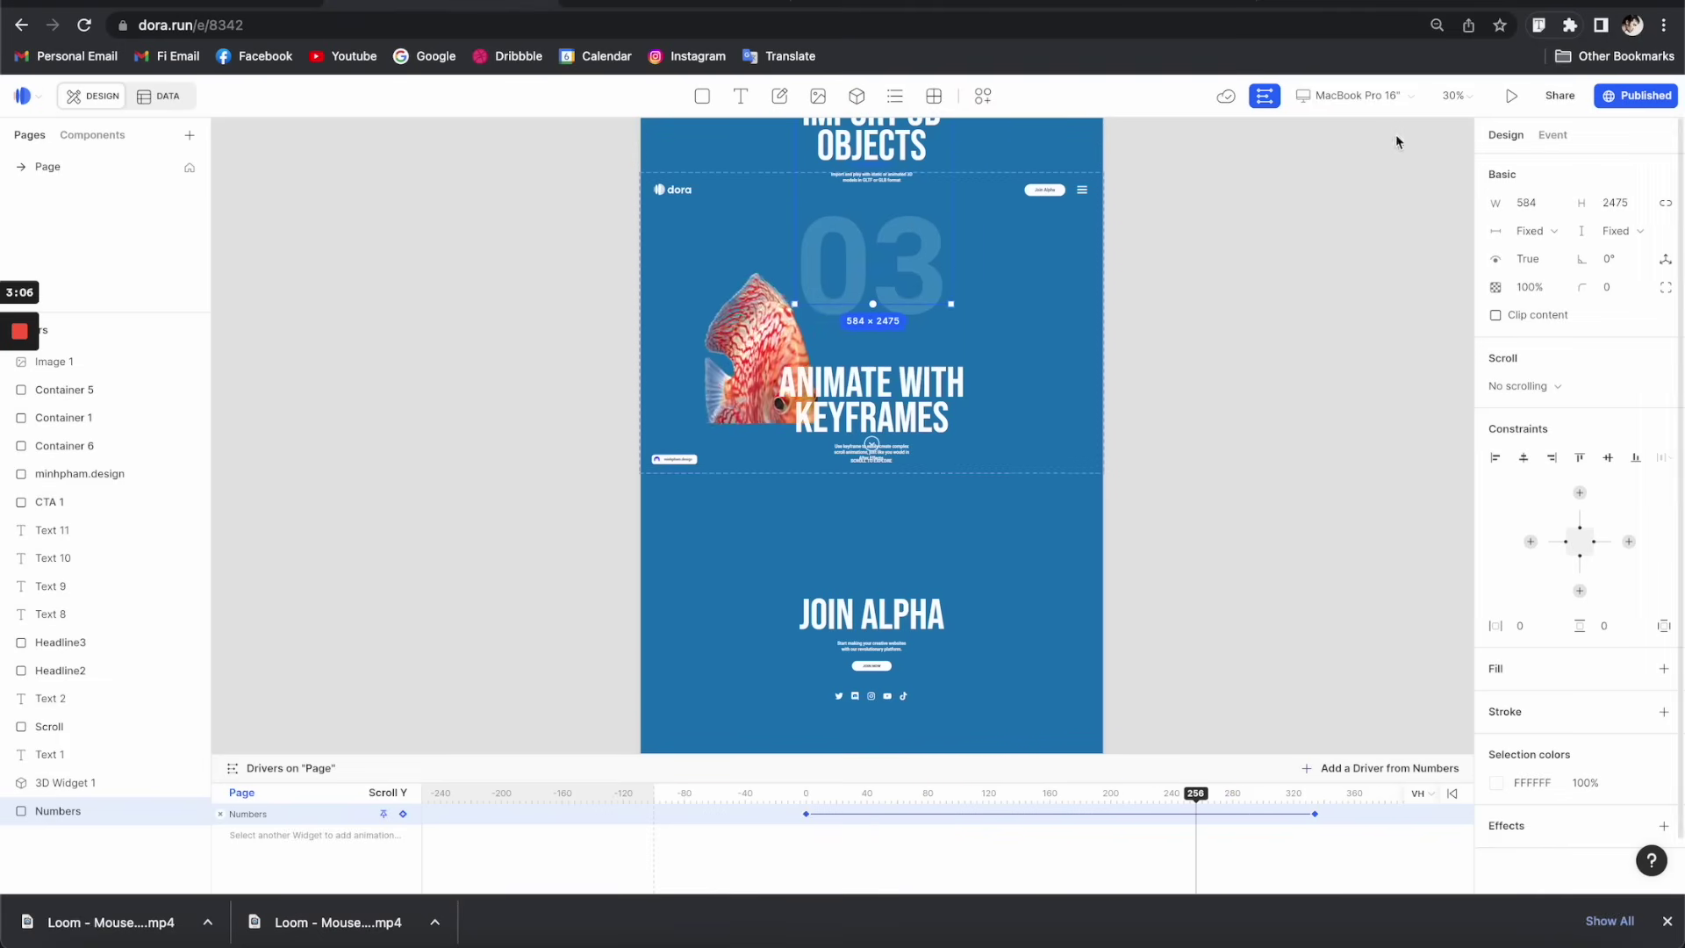
- Preview the page and scroll through sections 01 to 03 to check how the numbers move, then return to the editor
left_click(1509, 99)
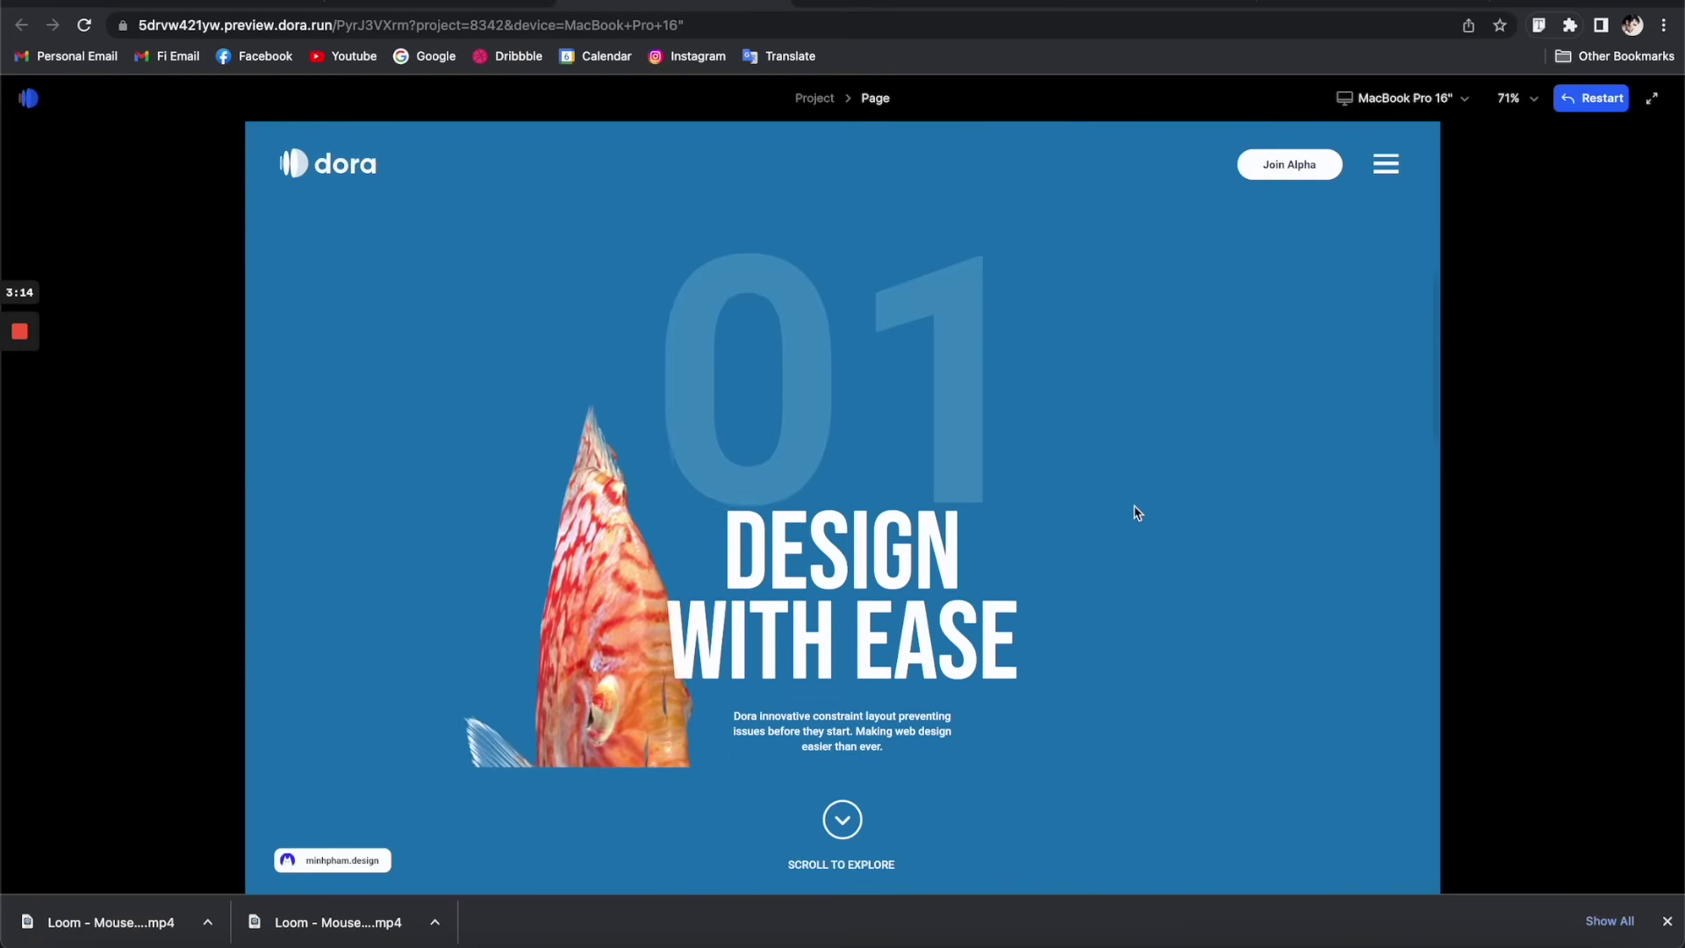
scroll(1132, 512, "down", 5)
scroll(913, 714, "down", 10)
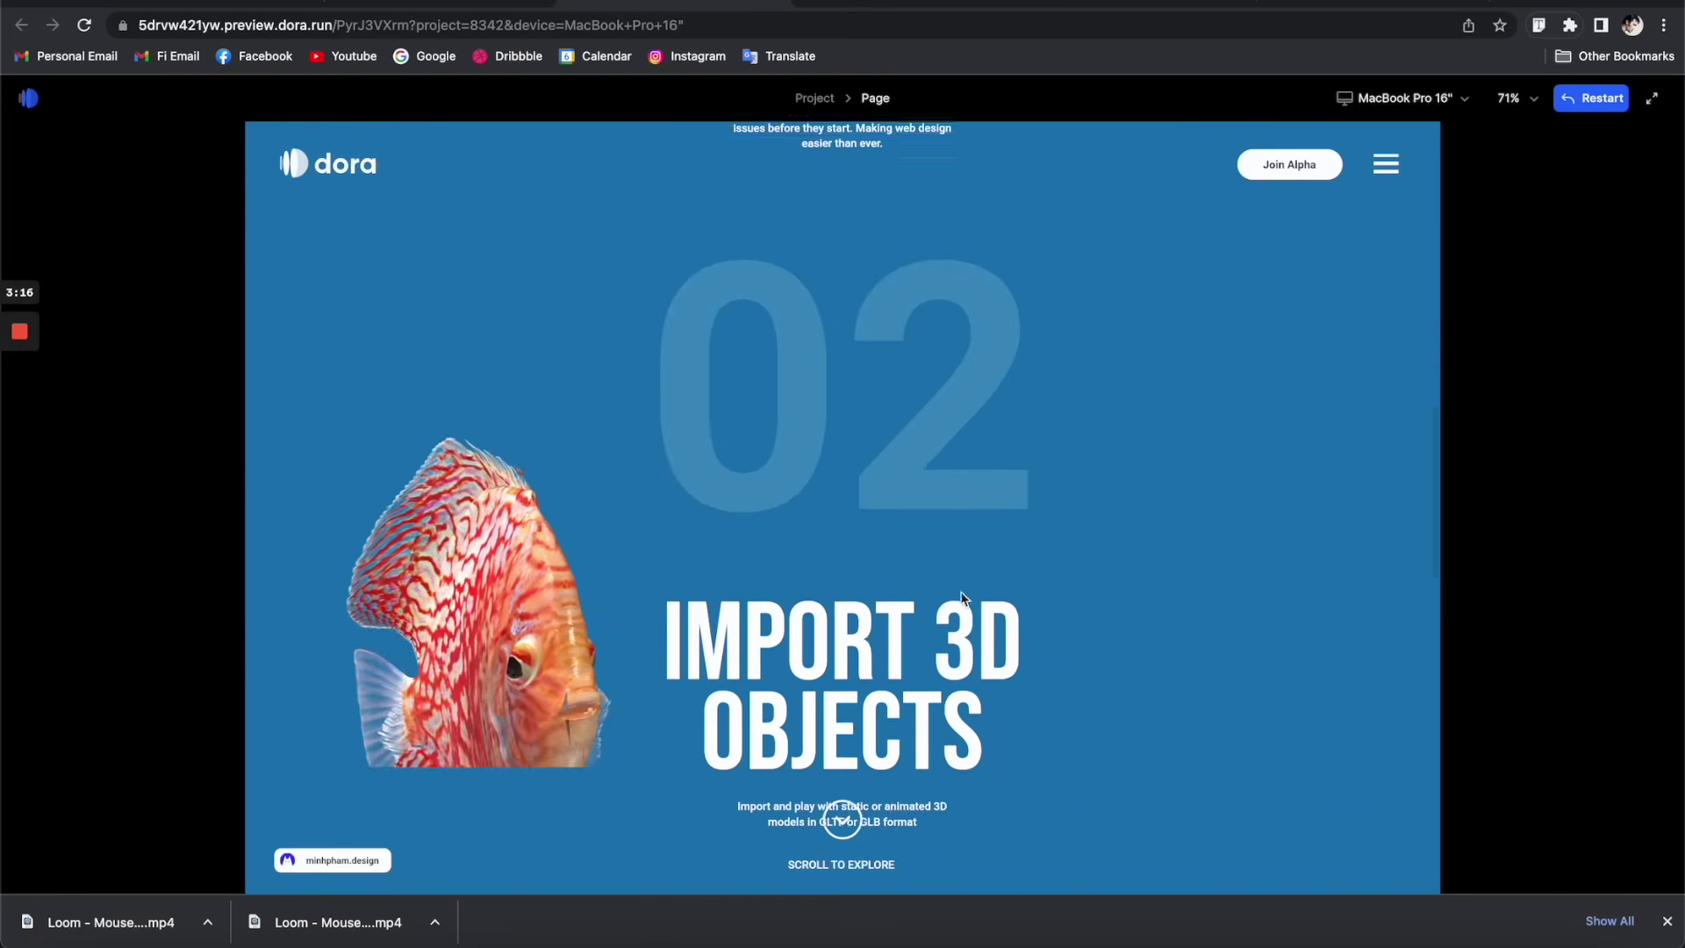
scroll(956, 587, "down", 3)
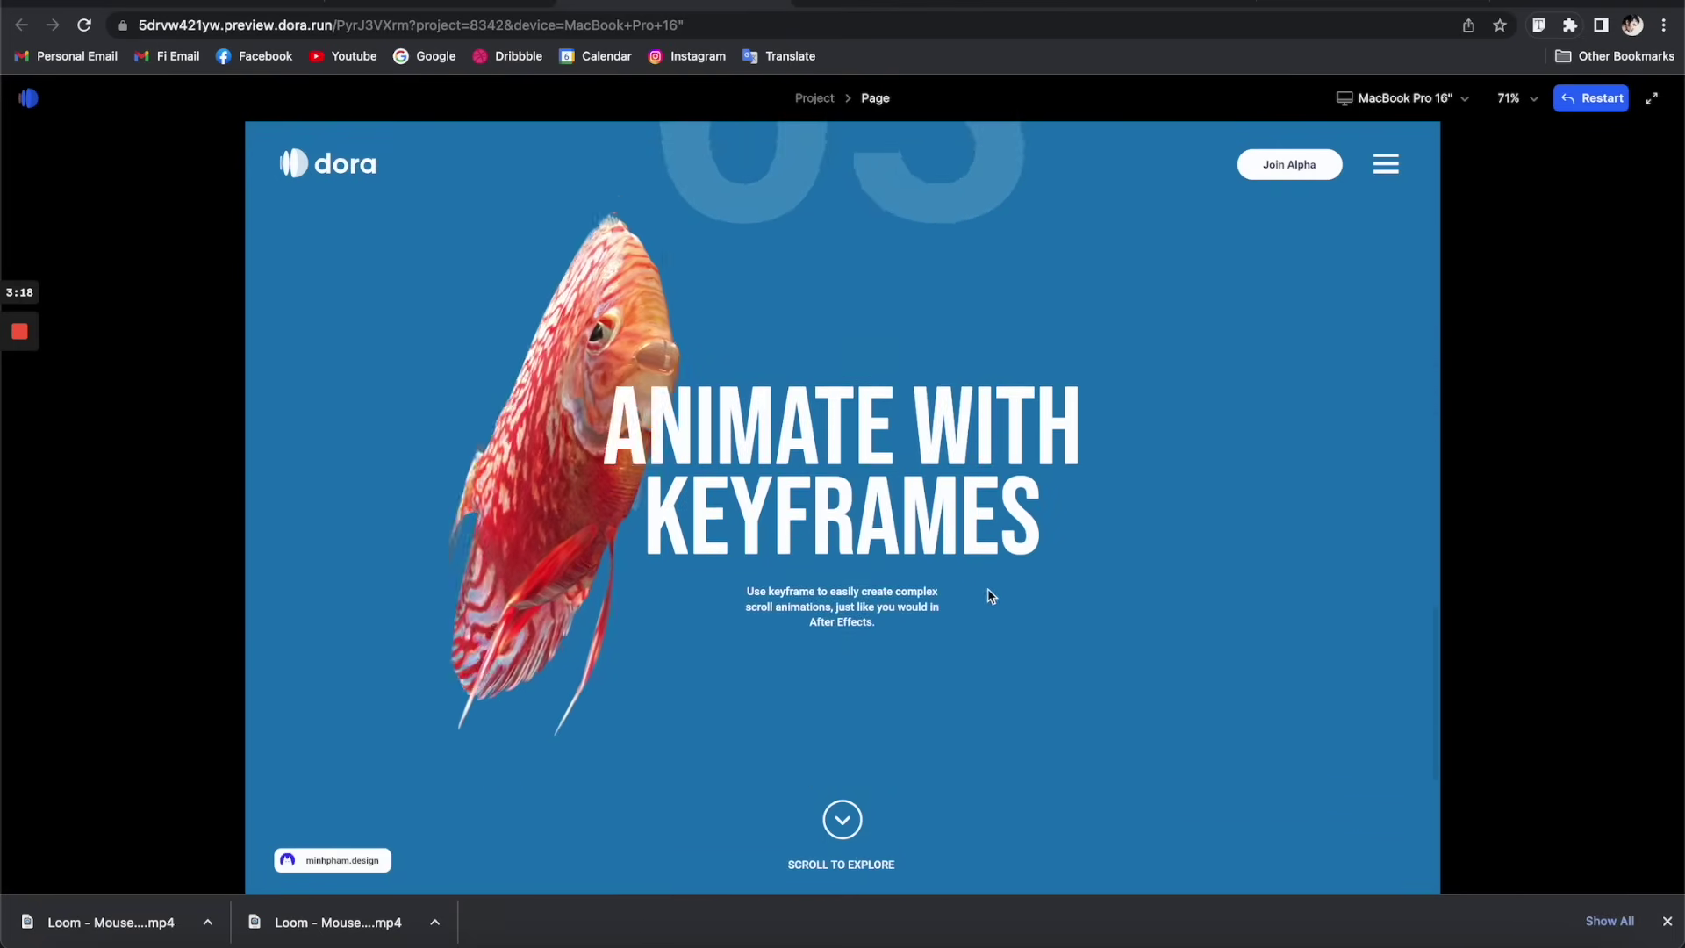
scroll(985, 595, "up", 5)
left_click(420, 5)
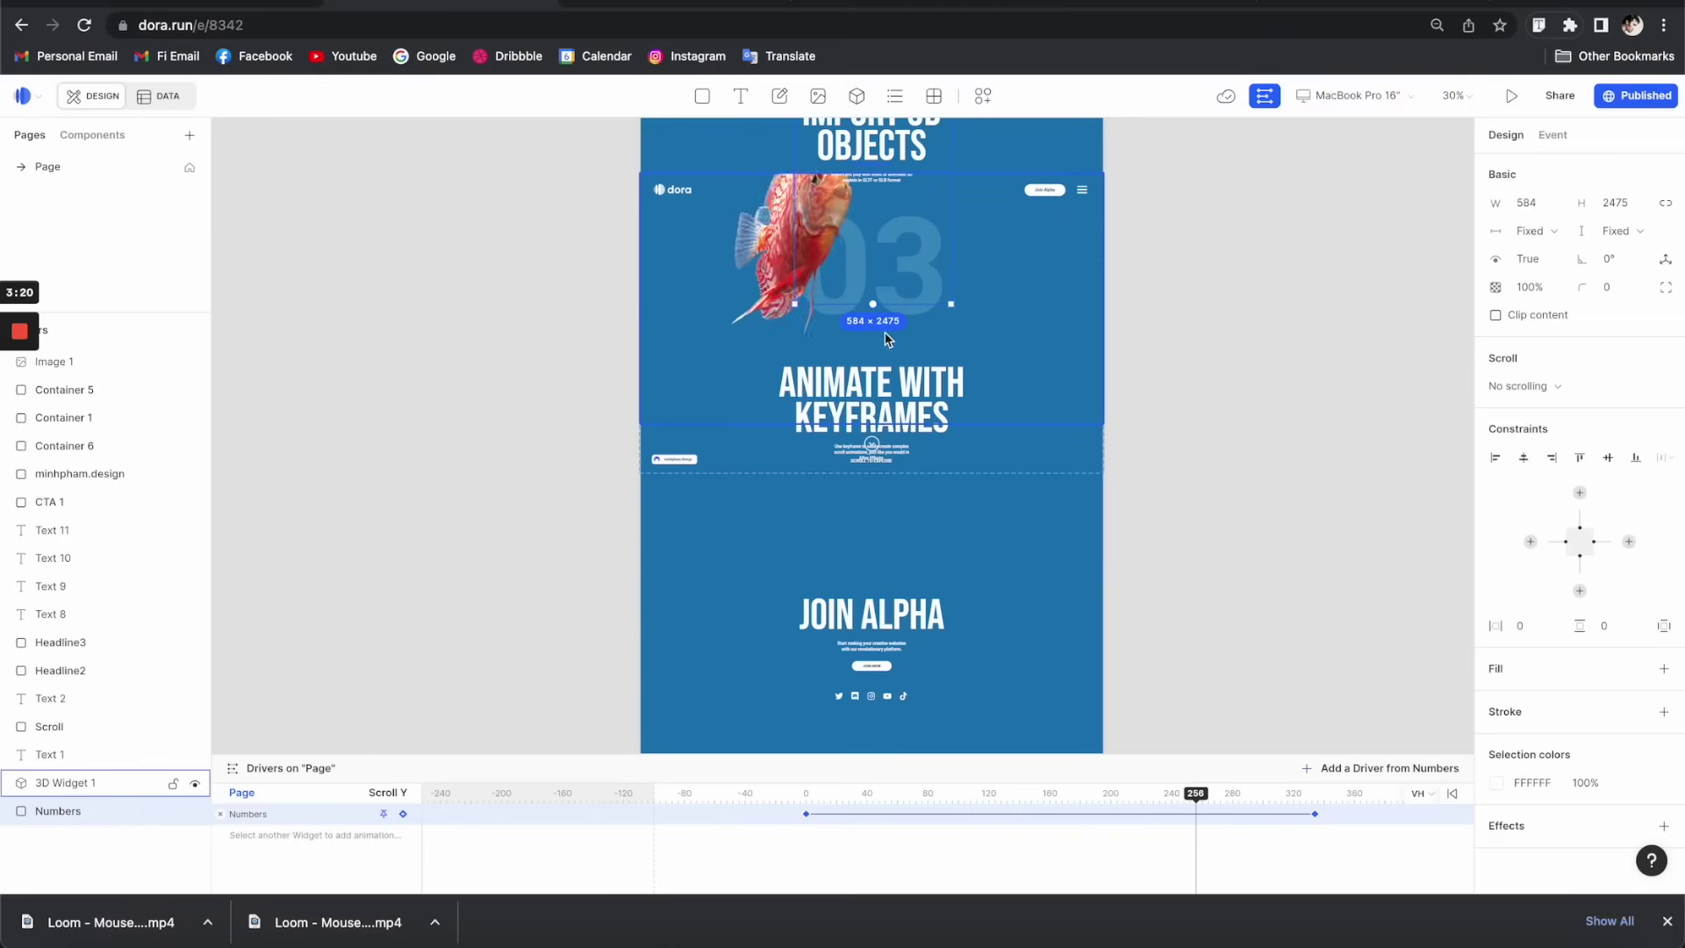
- Lock the 3D fish widget and reposition the numbers 03, 02 and 01 closer to their section headlines
left_click(924, 263)
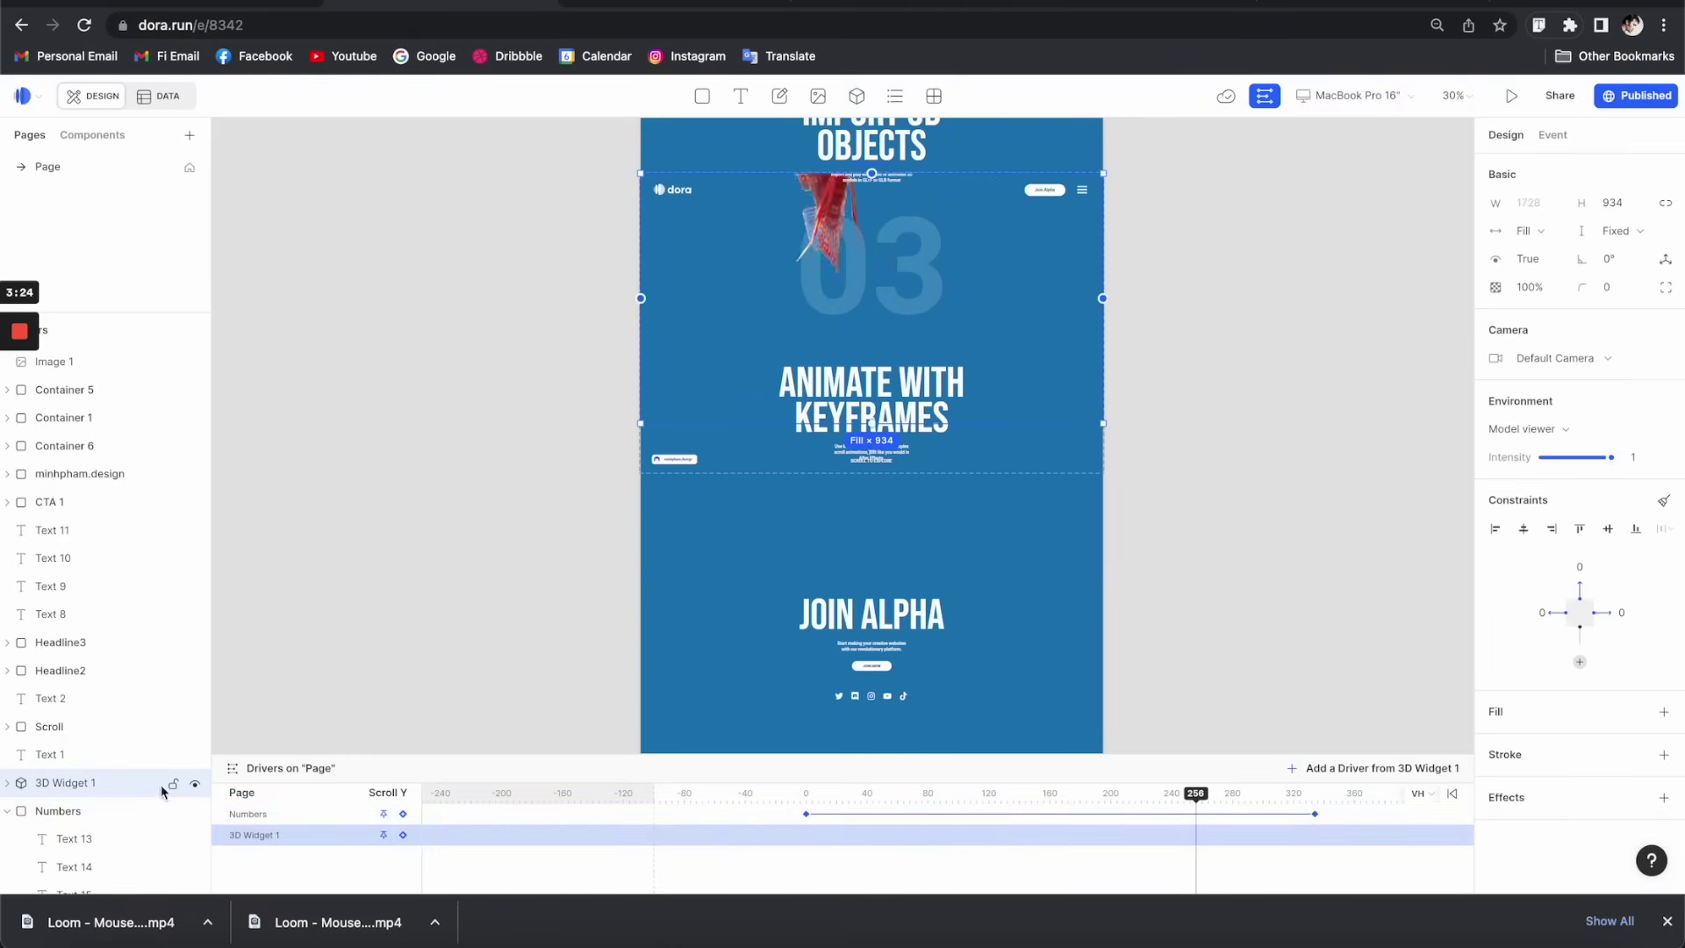
left_click(94, 843)
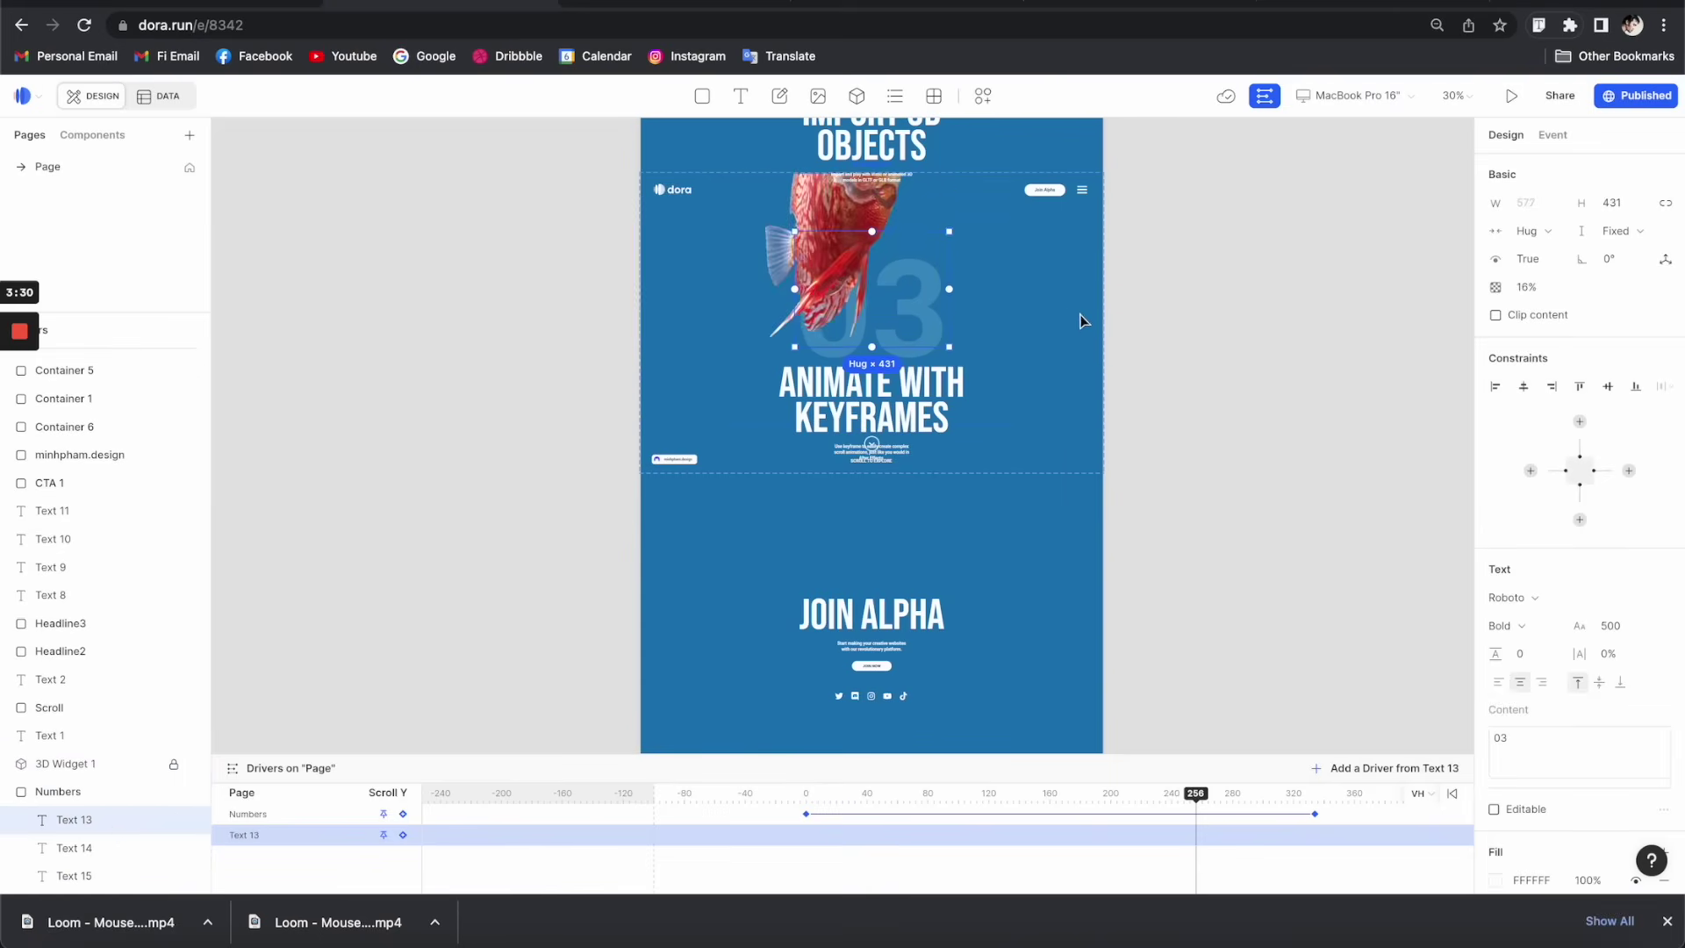
left_click_drag(1196, 797, 1085, 783)
left_click(891, 450)
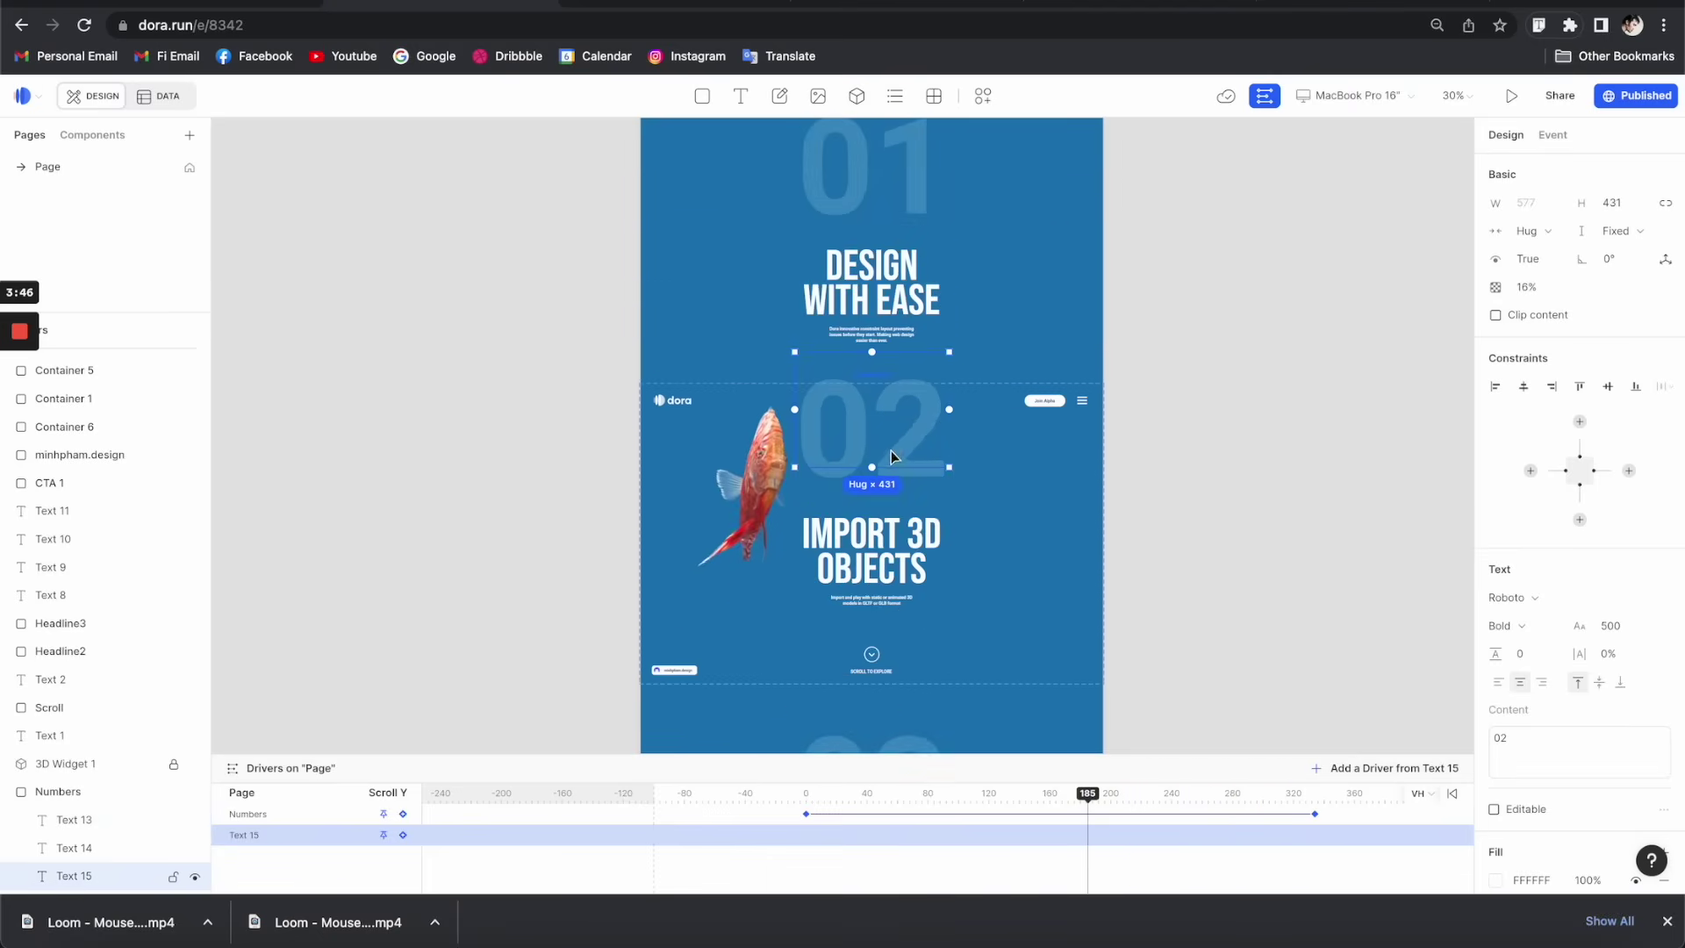
mouse_move(1087, 794)
left_mouse_down()
mouse_move(868, 793)
mouse_move(1081, 796)
left_mouse_up()
left_click(910, 165)
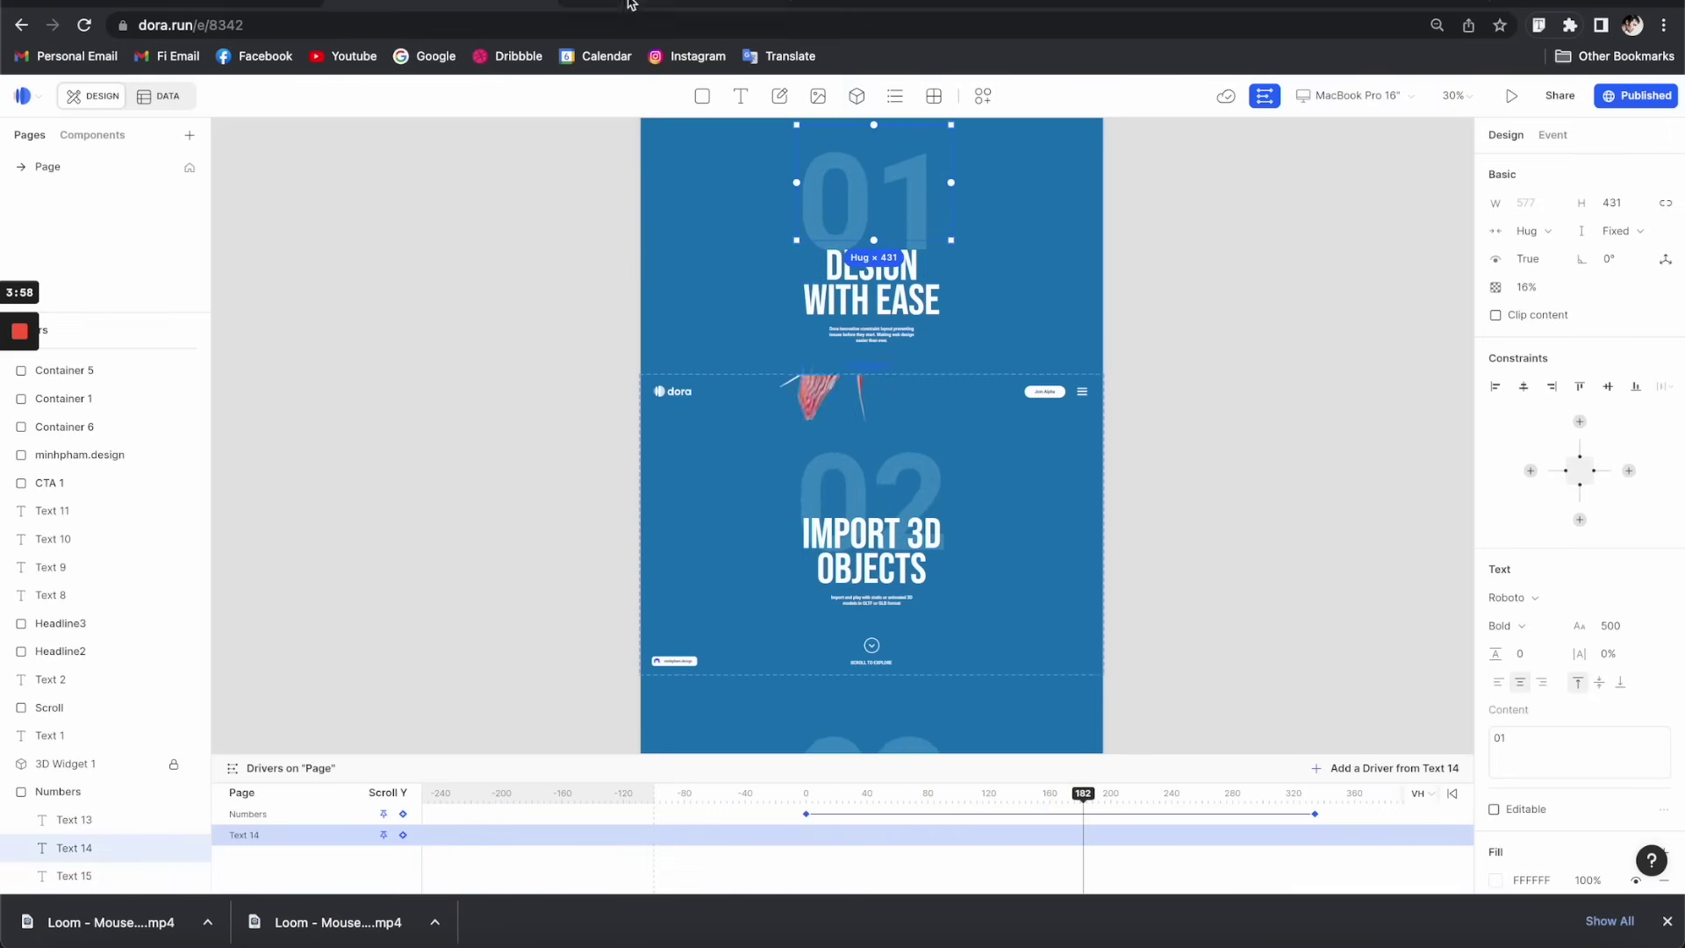
- Switch to the preview and scroll through the sections to check the repositioned numbers against their headlines
left_click(607, 16)
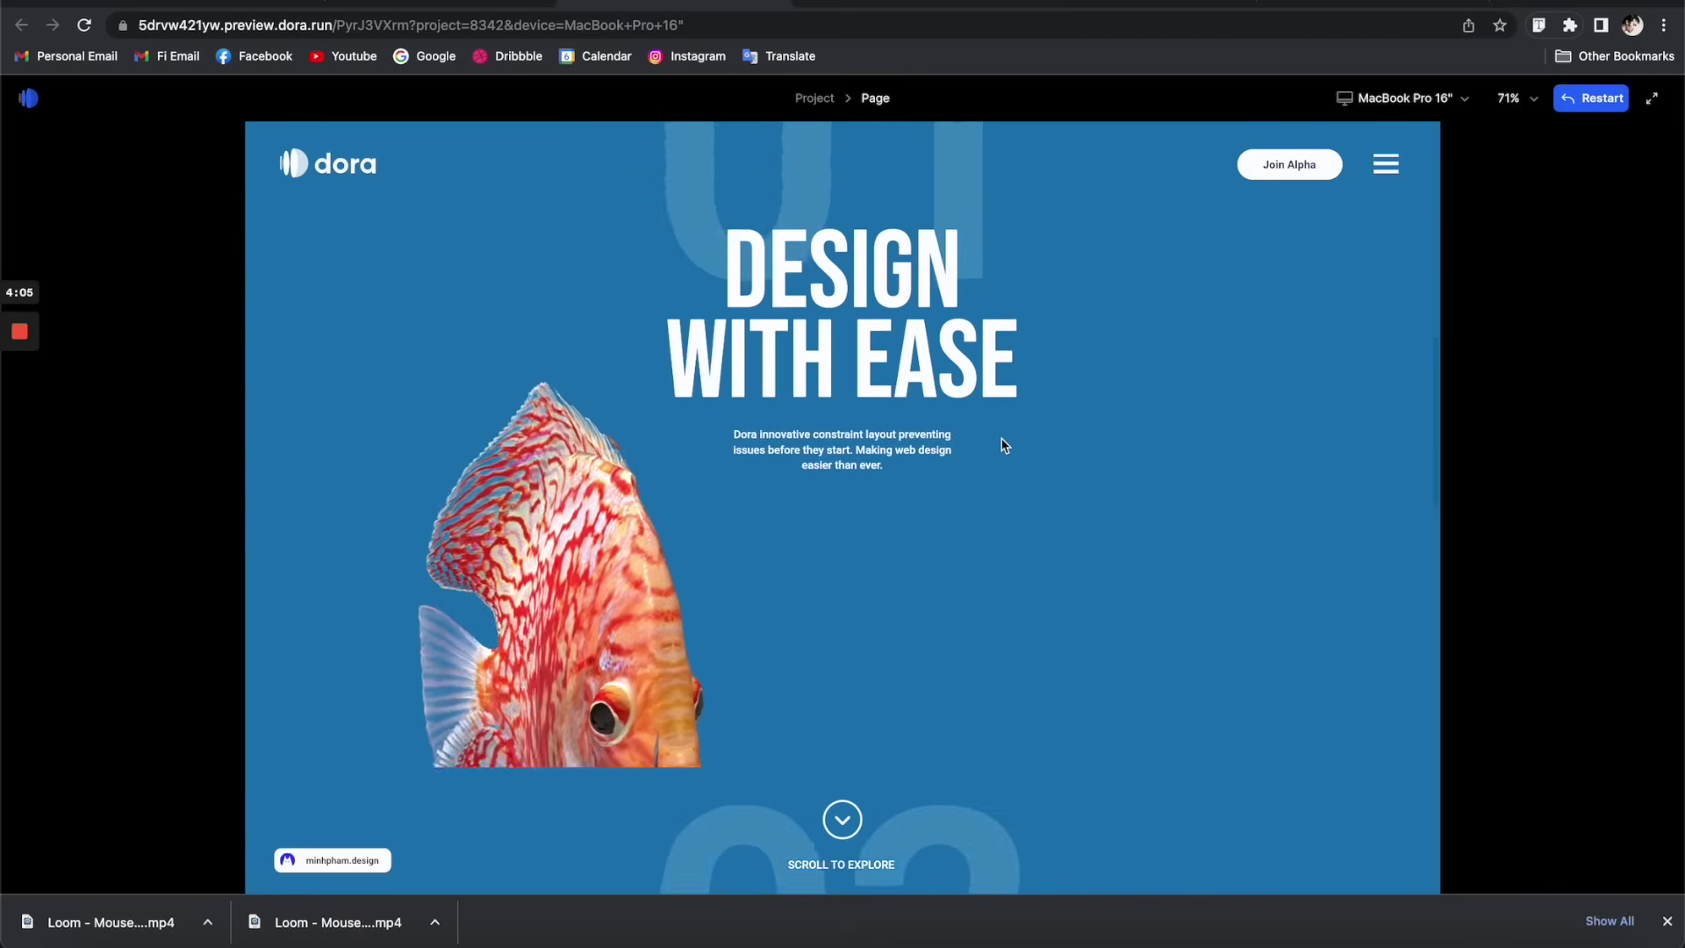
scroll(1002, 445, "down", 5)
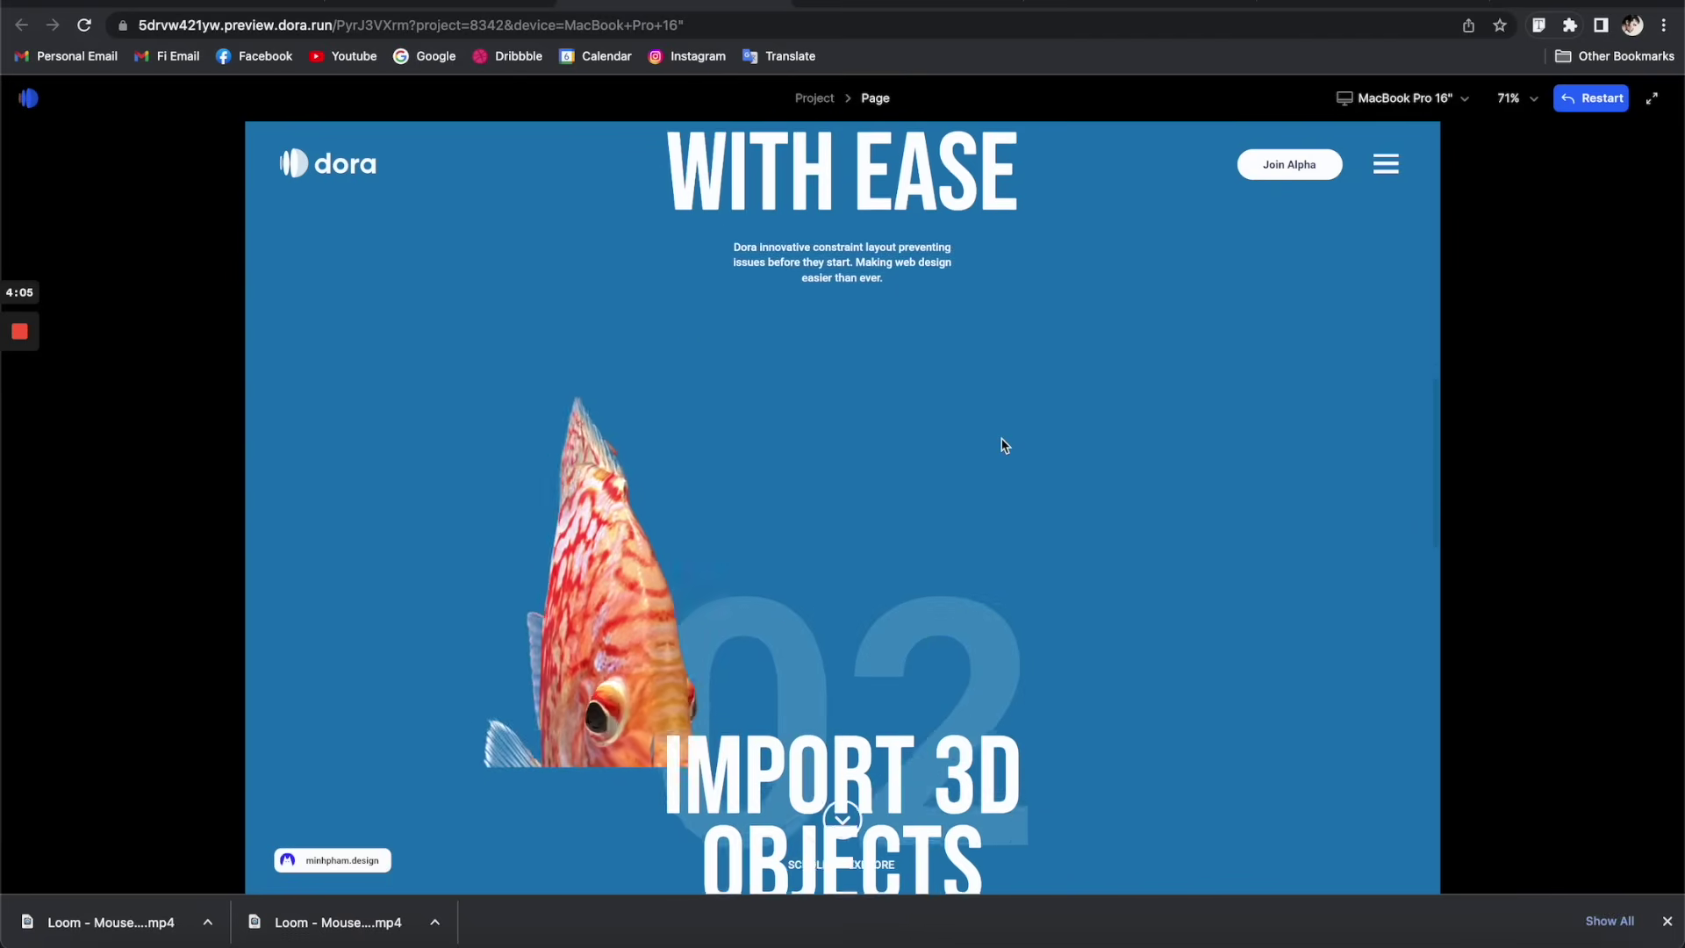
scroll(1002, 445, "down", 5)
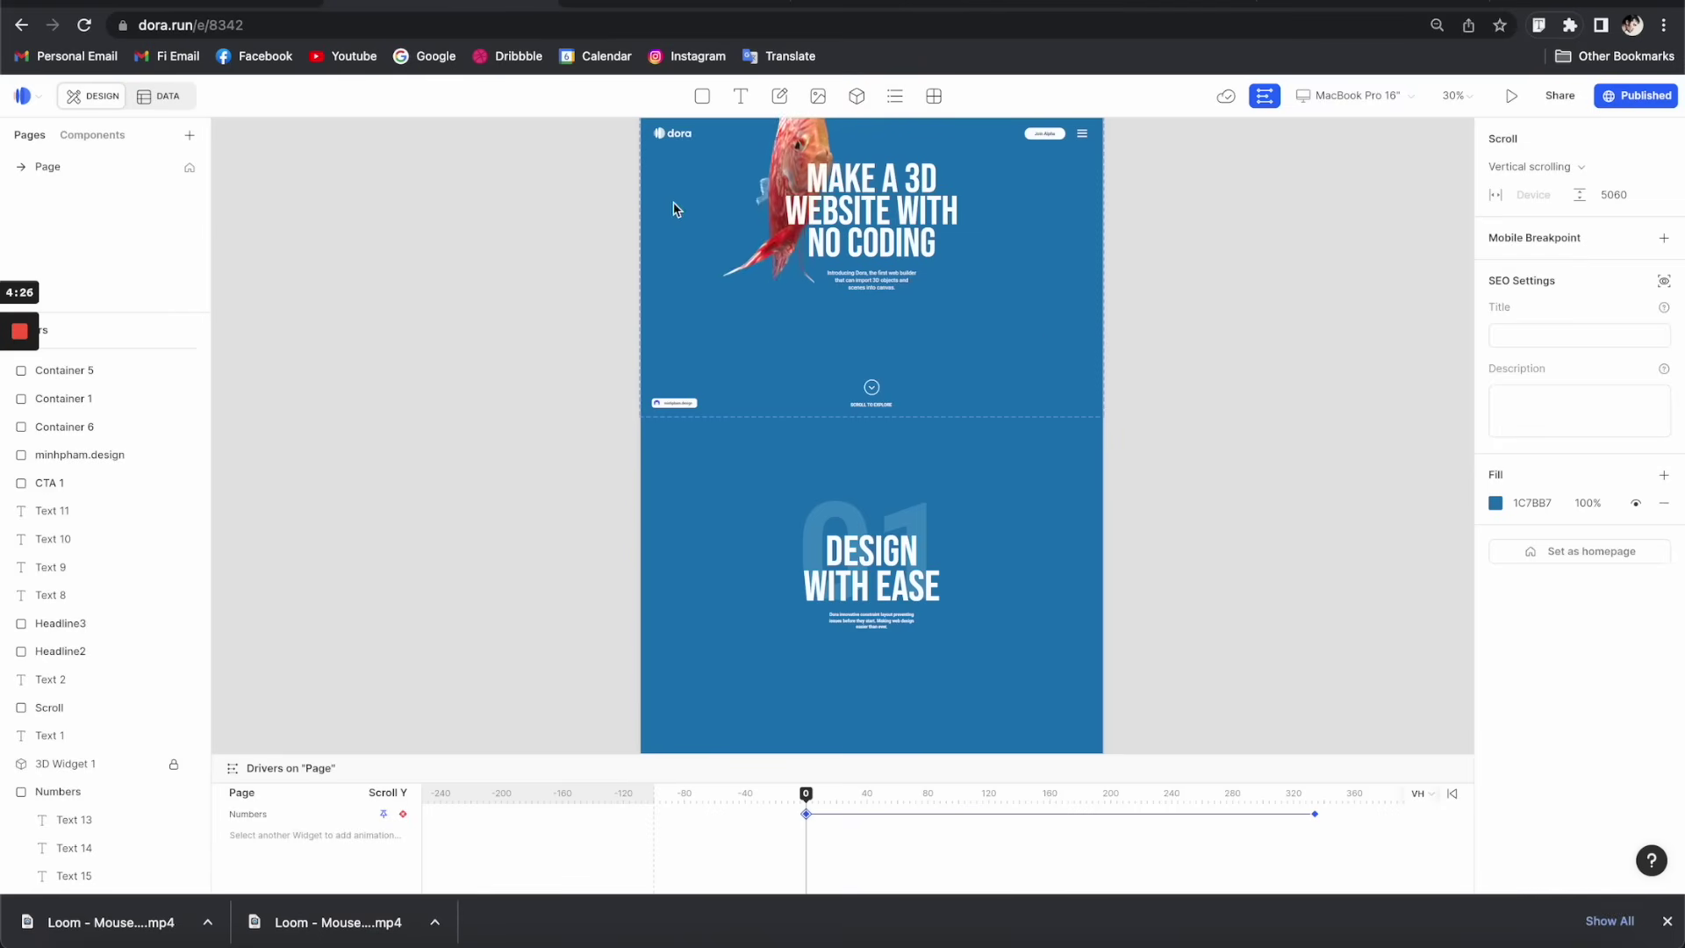
- Unlock the 3D fish widget and extend its height down to the bottom of the viewport
left_click(172, 763)
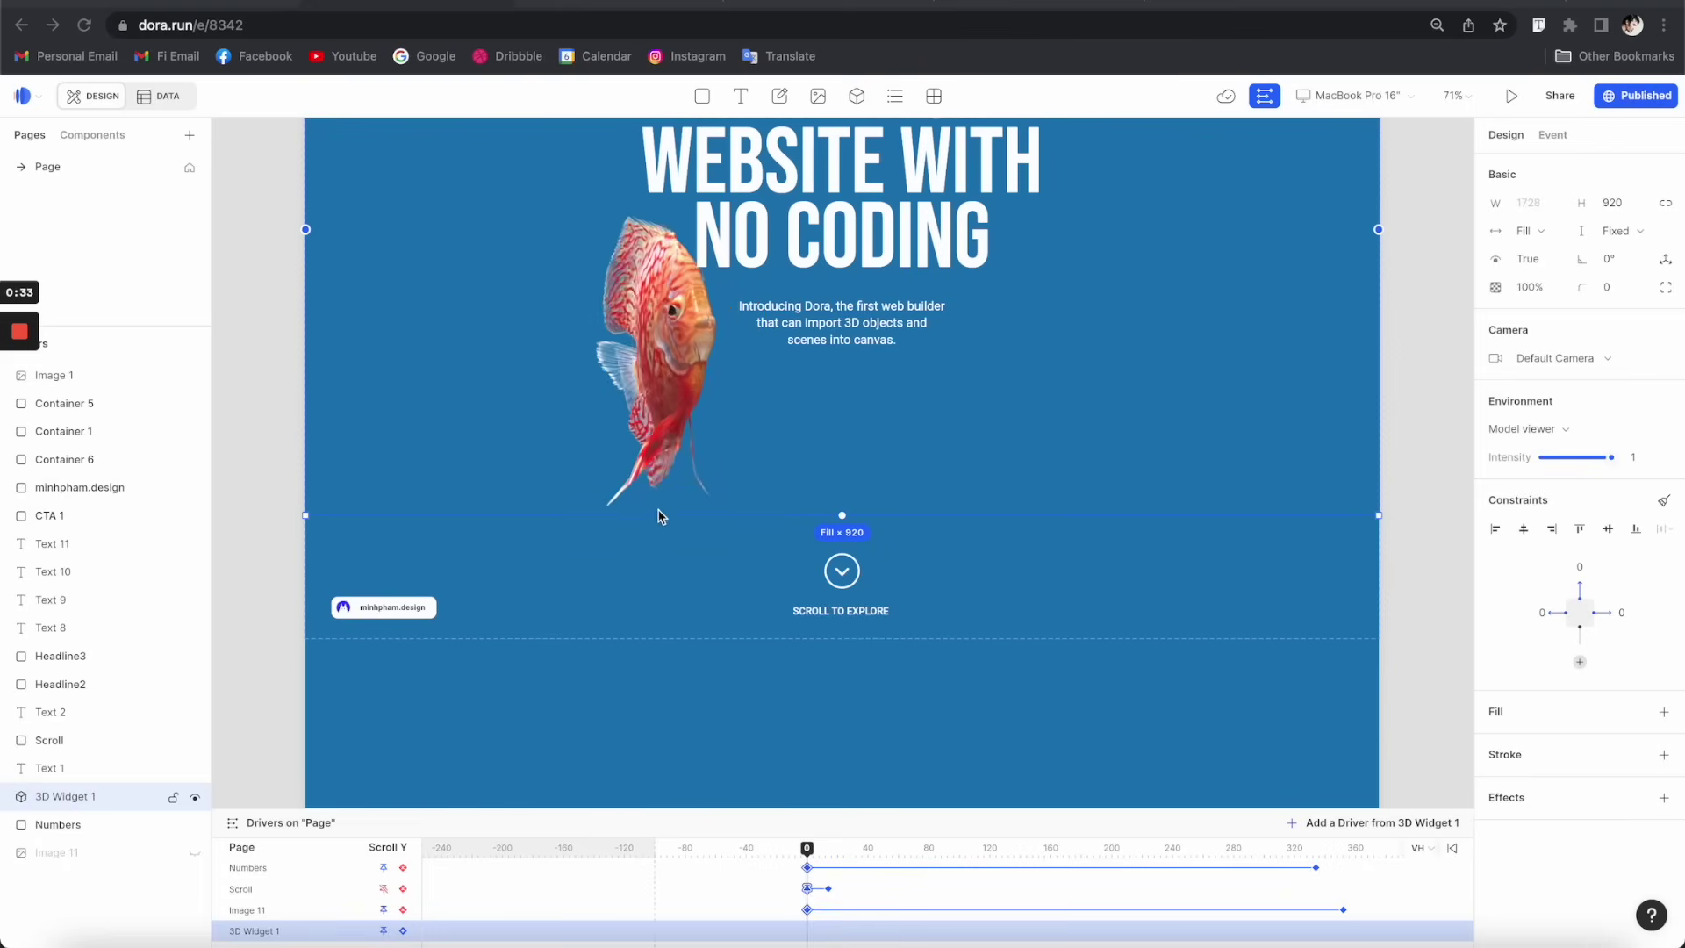
left_click_drag(896, 516, 883, 644)
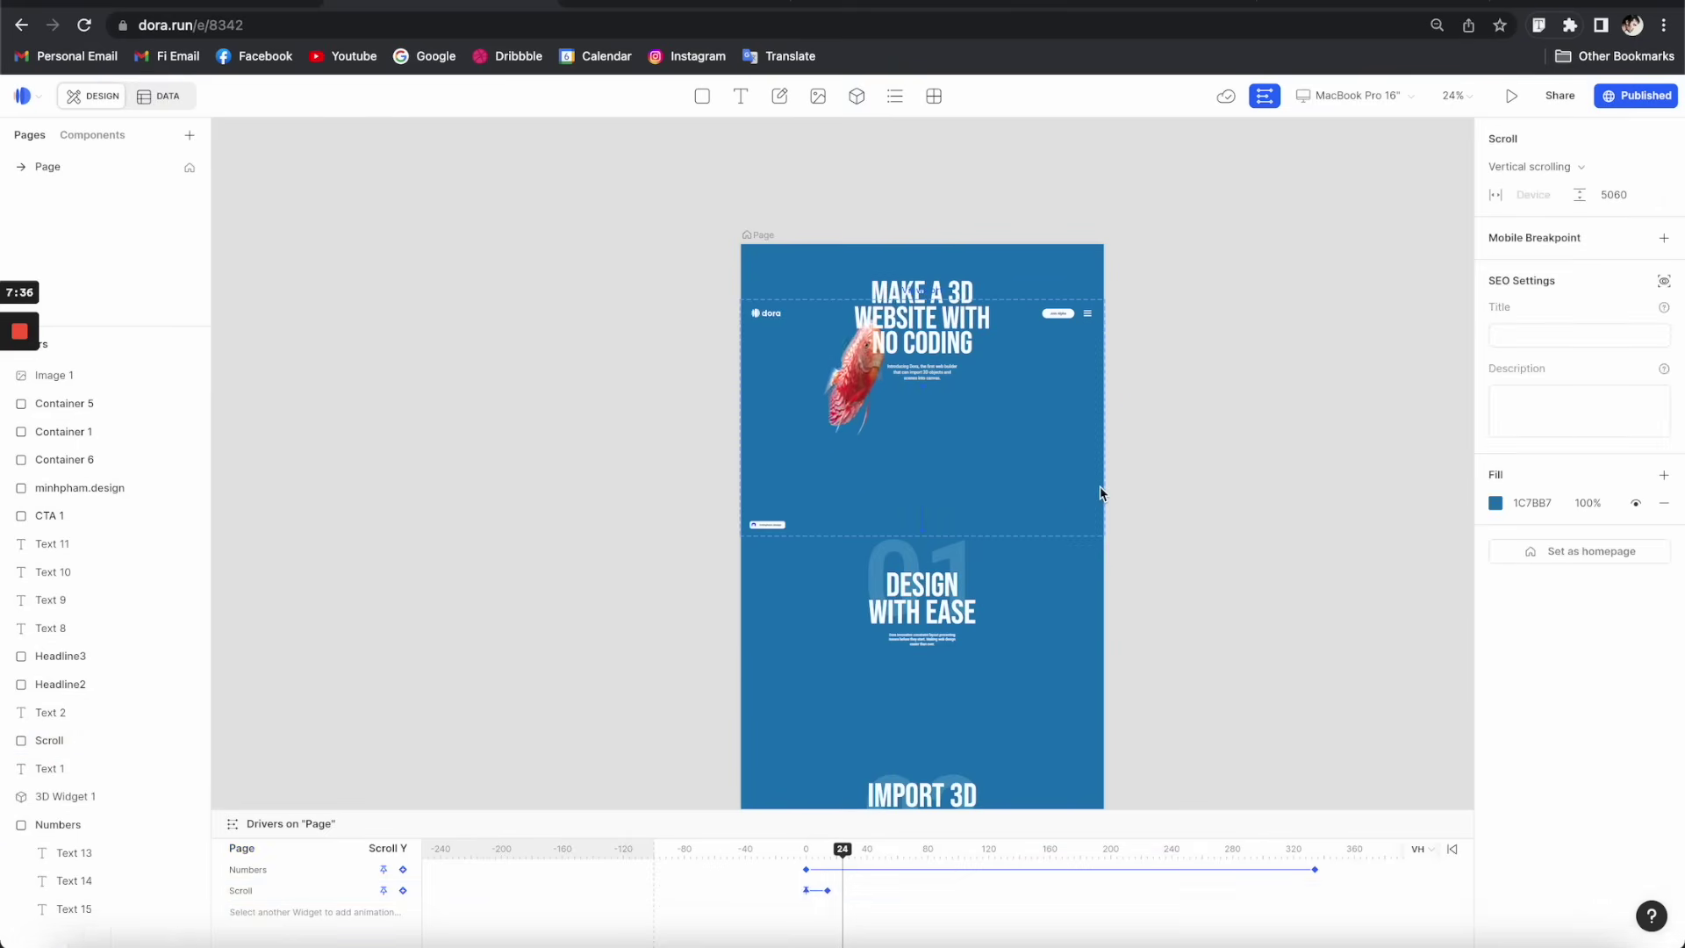
- Switch to Finder and view the Gradient_Background.mp4 file from the Video folder, then close it
left_click(716, 299)
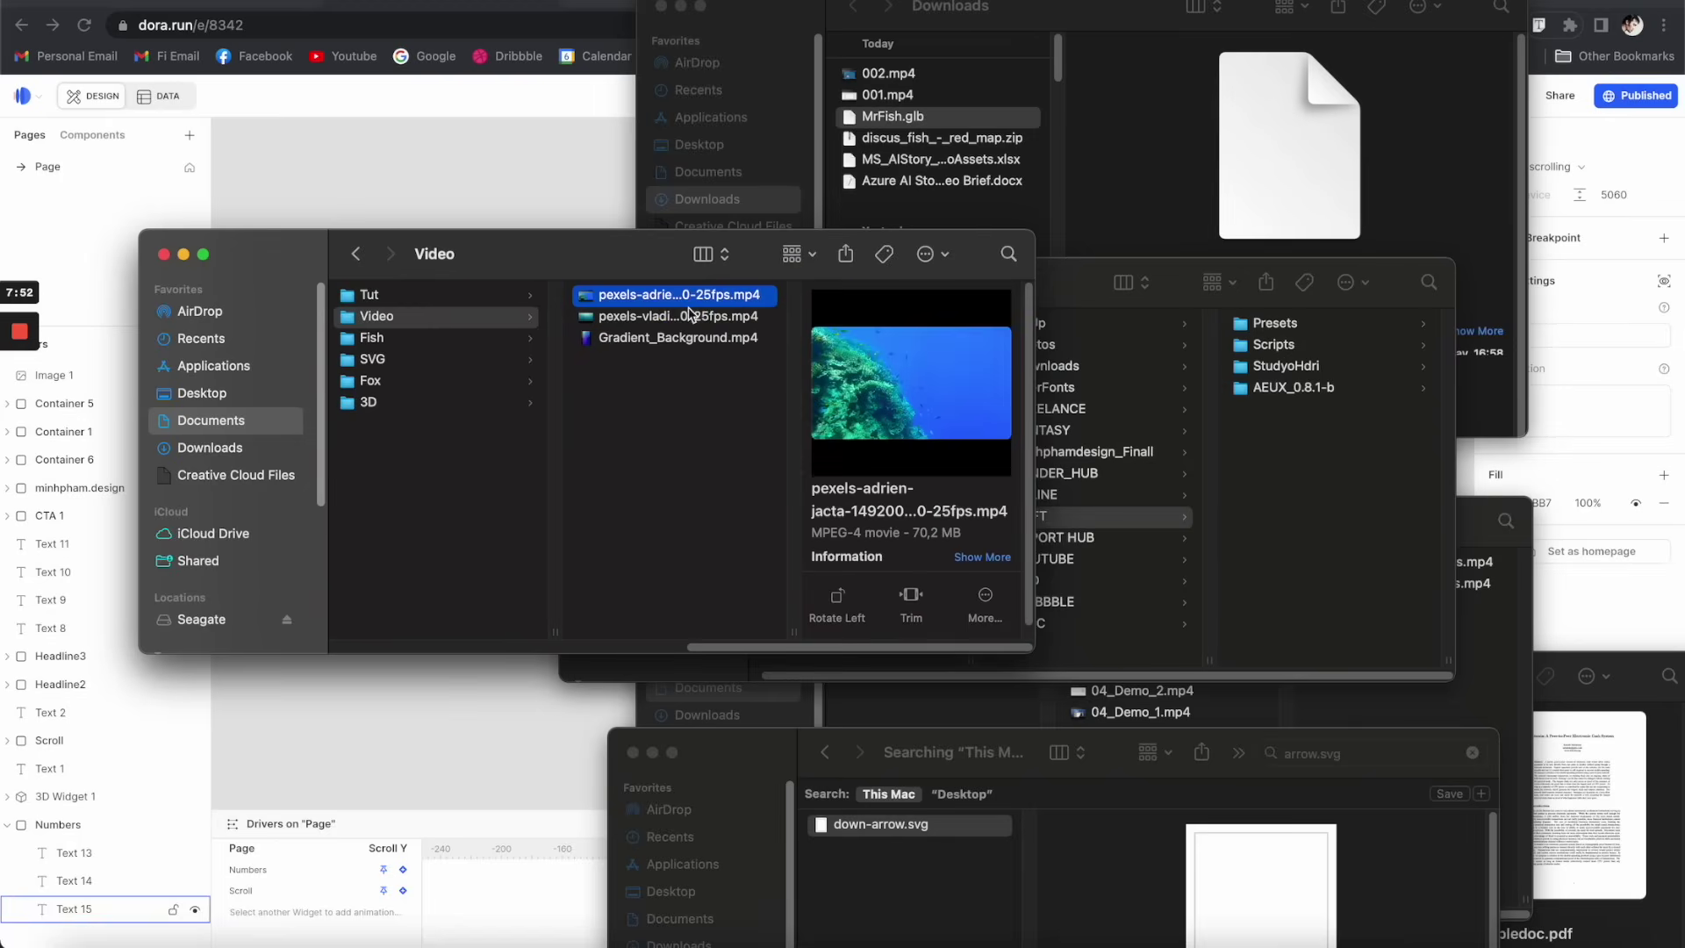
left_click(655, 339)
double_click(655, 341)
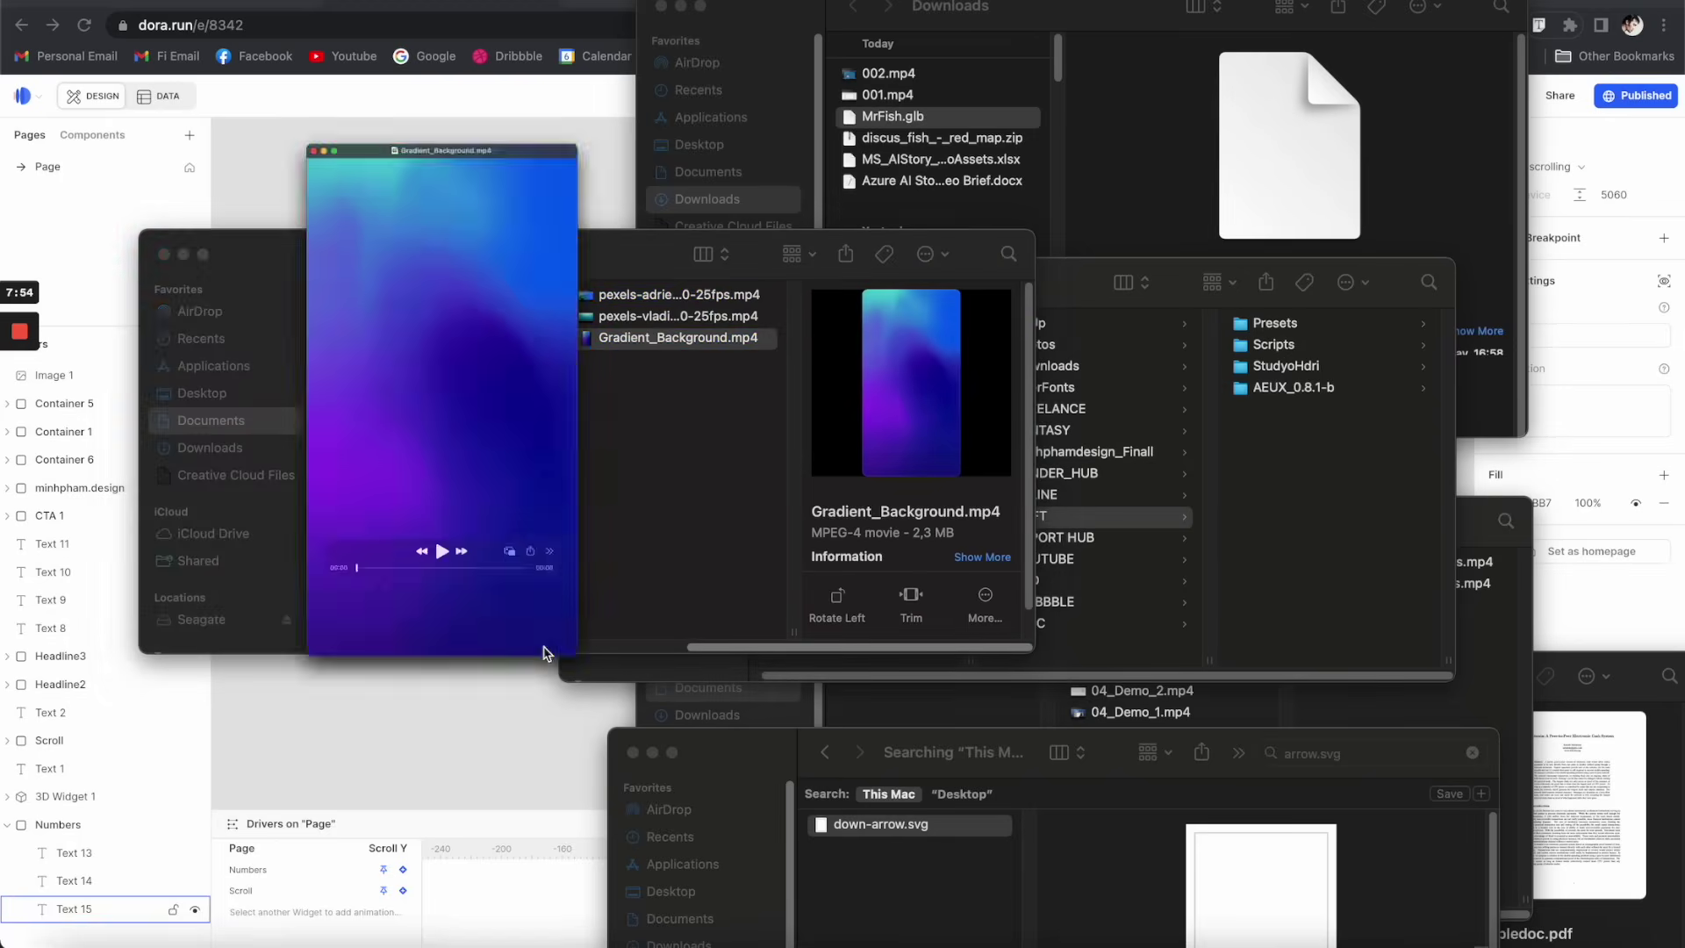
mouse_move(172, 791)
left_mouse_down()
mouse_move(350, 782)
mouse_move(165, 781)
left_mouse_up()
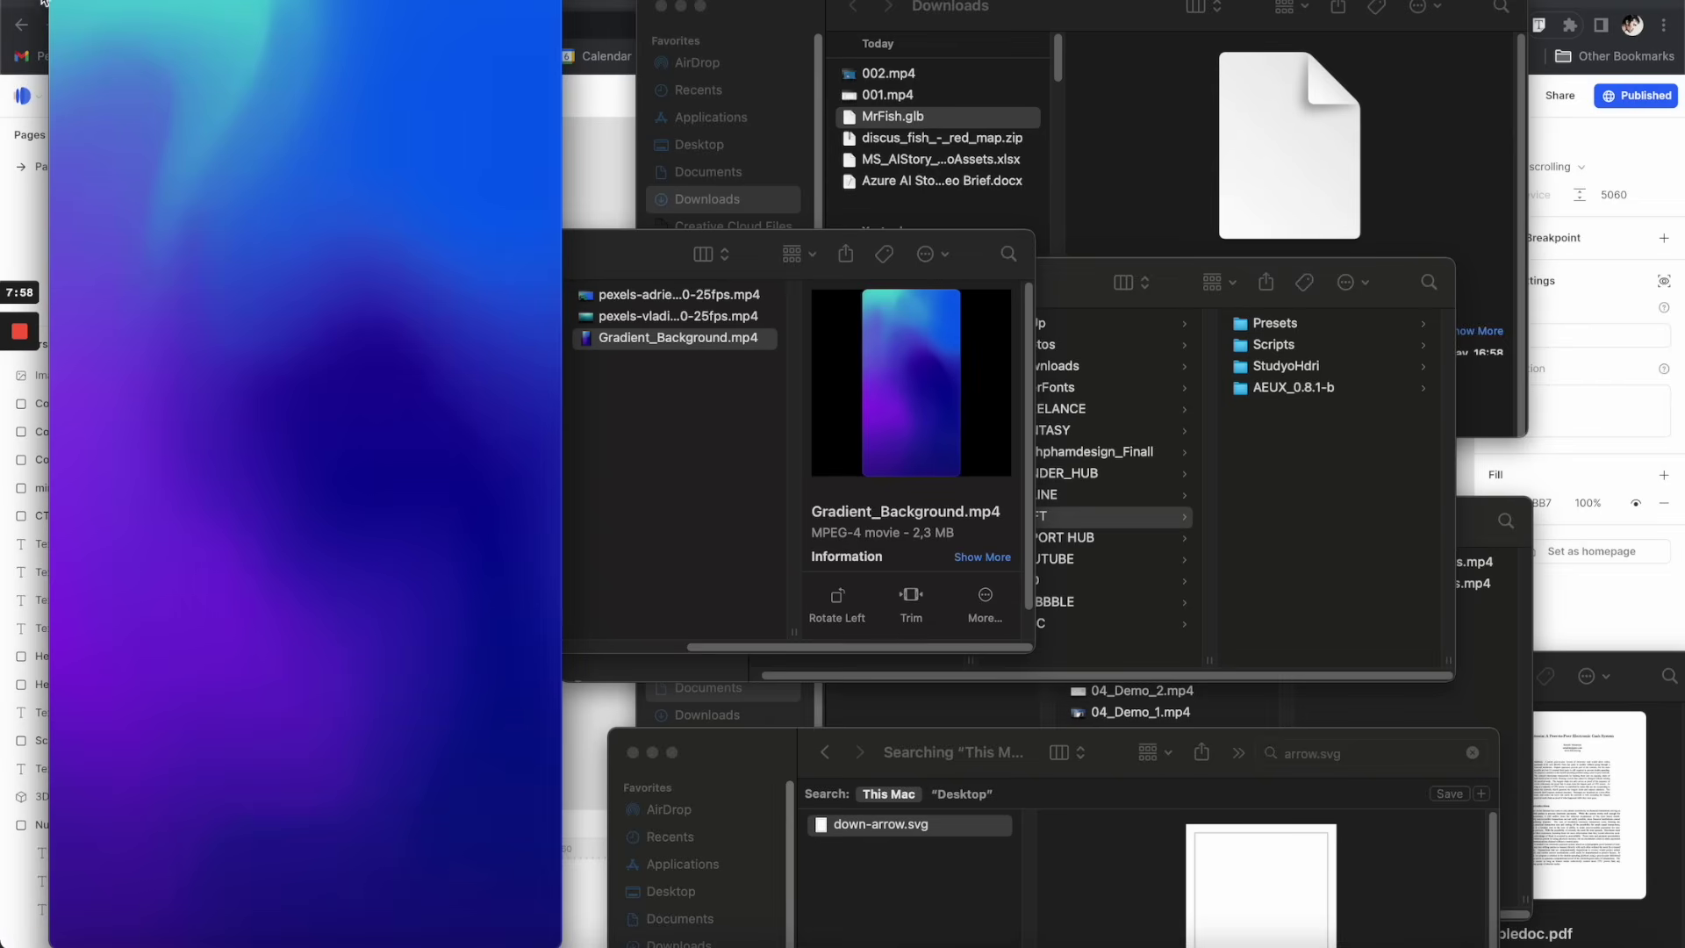
key("super+w")
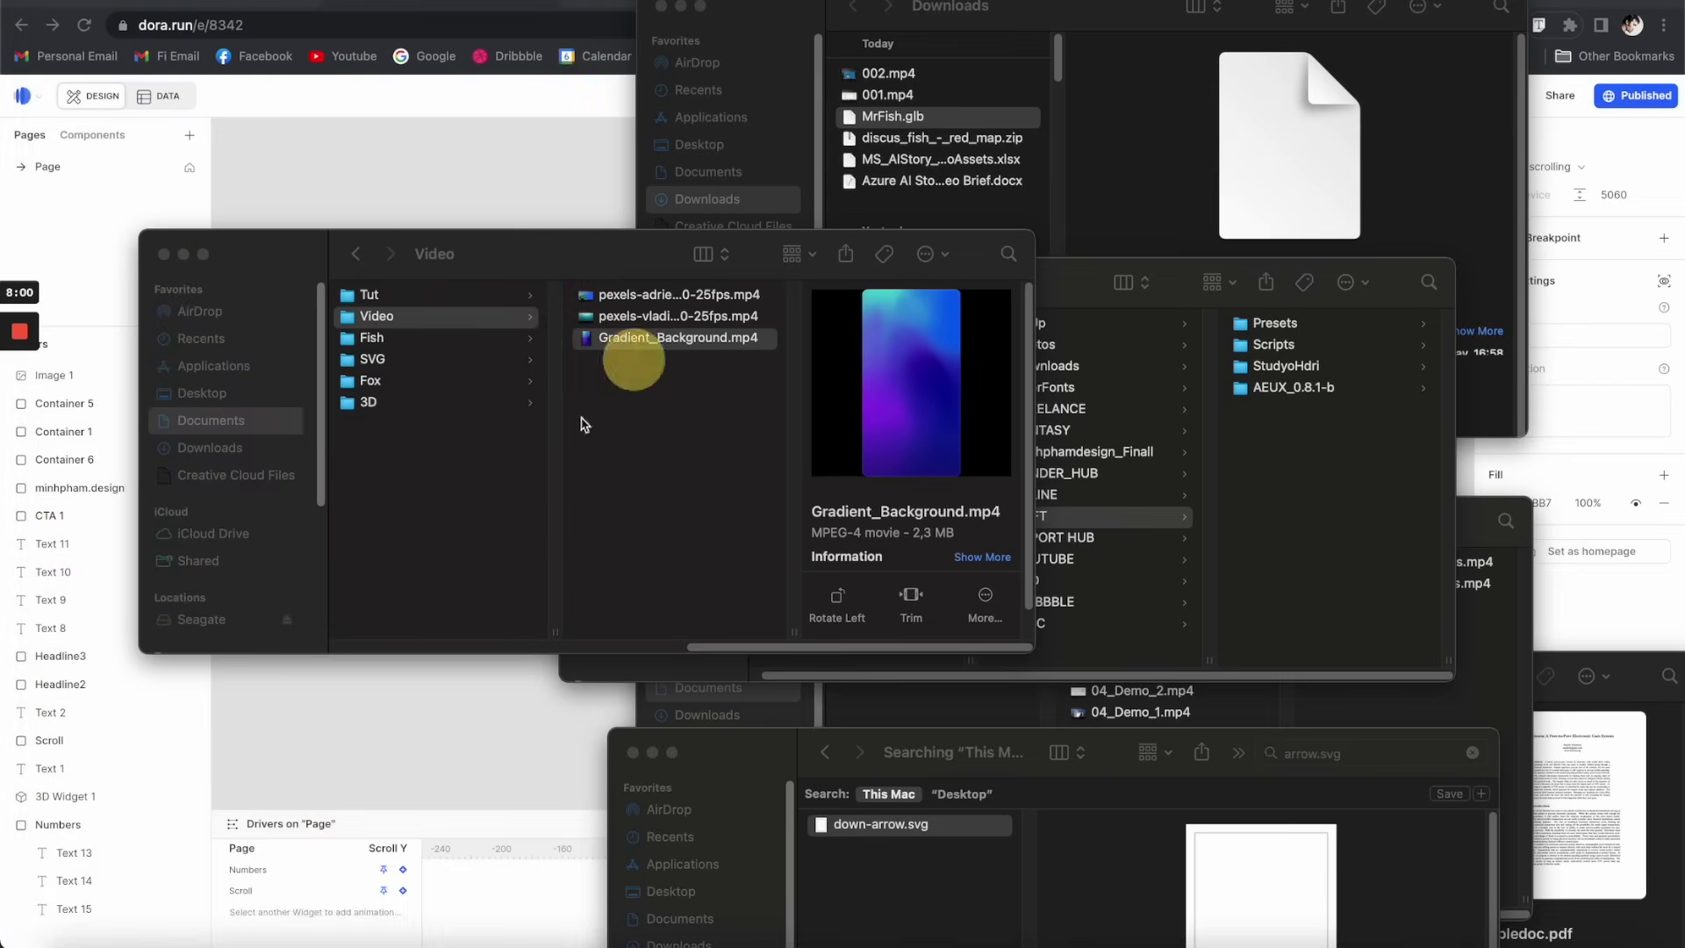
- Upload the Gradient_Background.mp4 video onto the page canvas in Dora
key("super+Tab")
left_click_drag(508, 713, 953, 426)
key("super+Tab")
key("super+Tab")
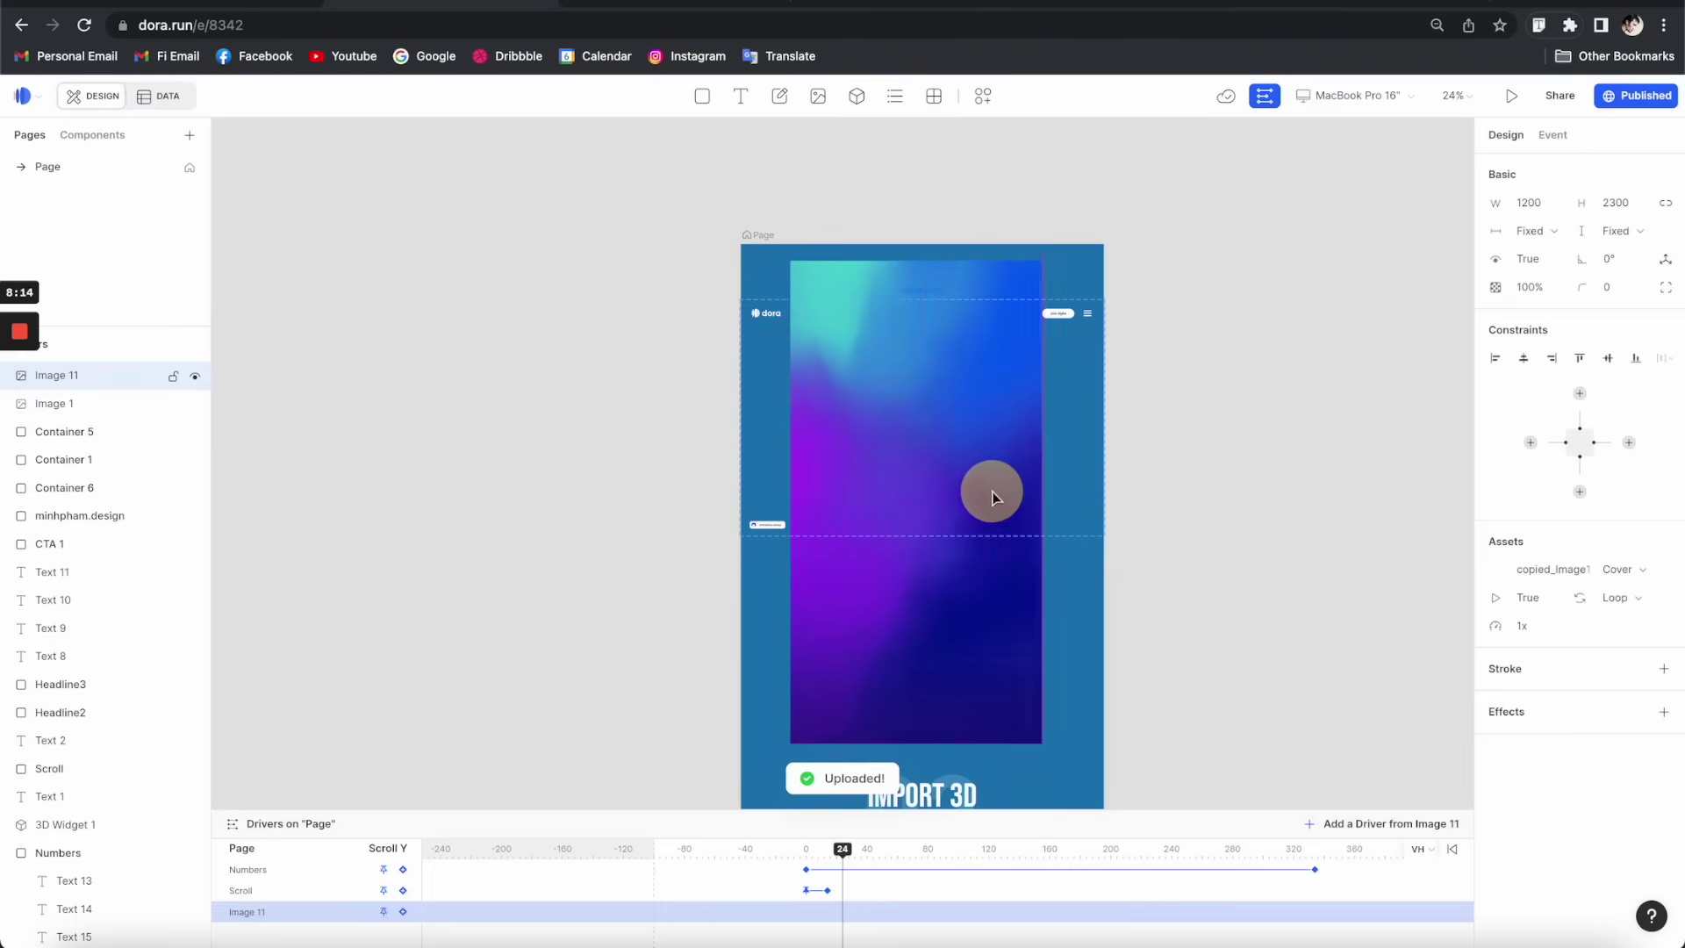
- Send the gradient video to the bottom of the layer order and center it horizontally on the page
left_click_drag(56, 375, 16, 939)
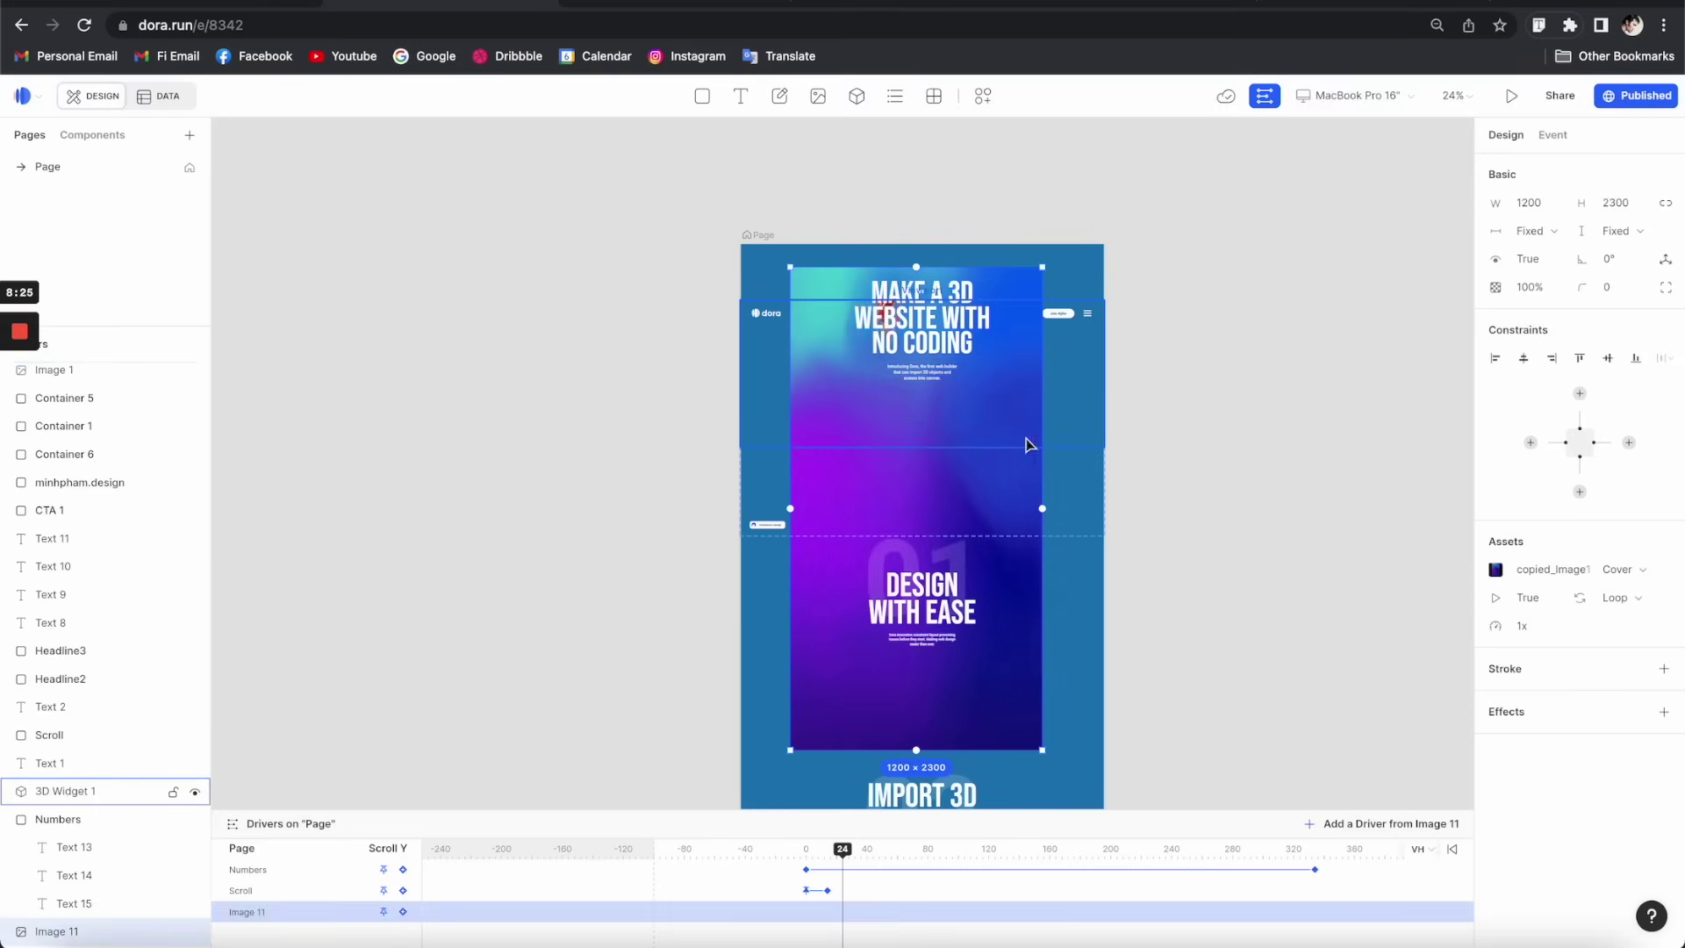
left_click_drag(997, 471, 1005, 472)
- Constrain the gradient video to both sides of the page, set its width to Fill space, and align it with the page's upper edge
left_click(1552, 358)
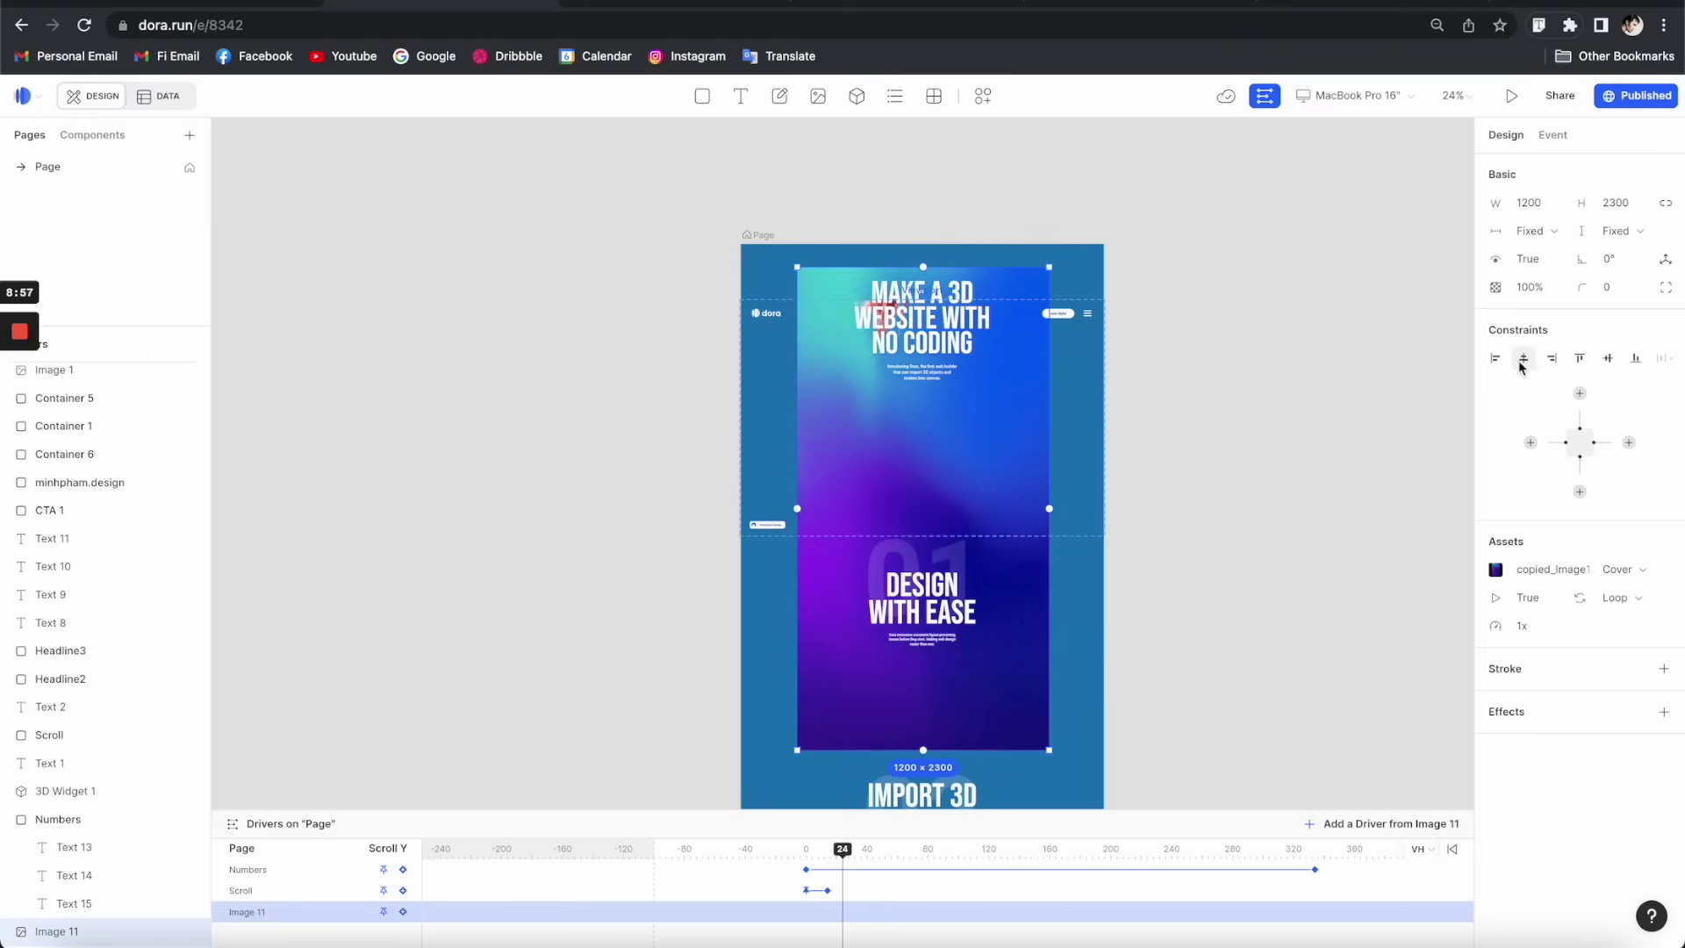
left_click(1495, 359, "shift")
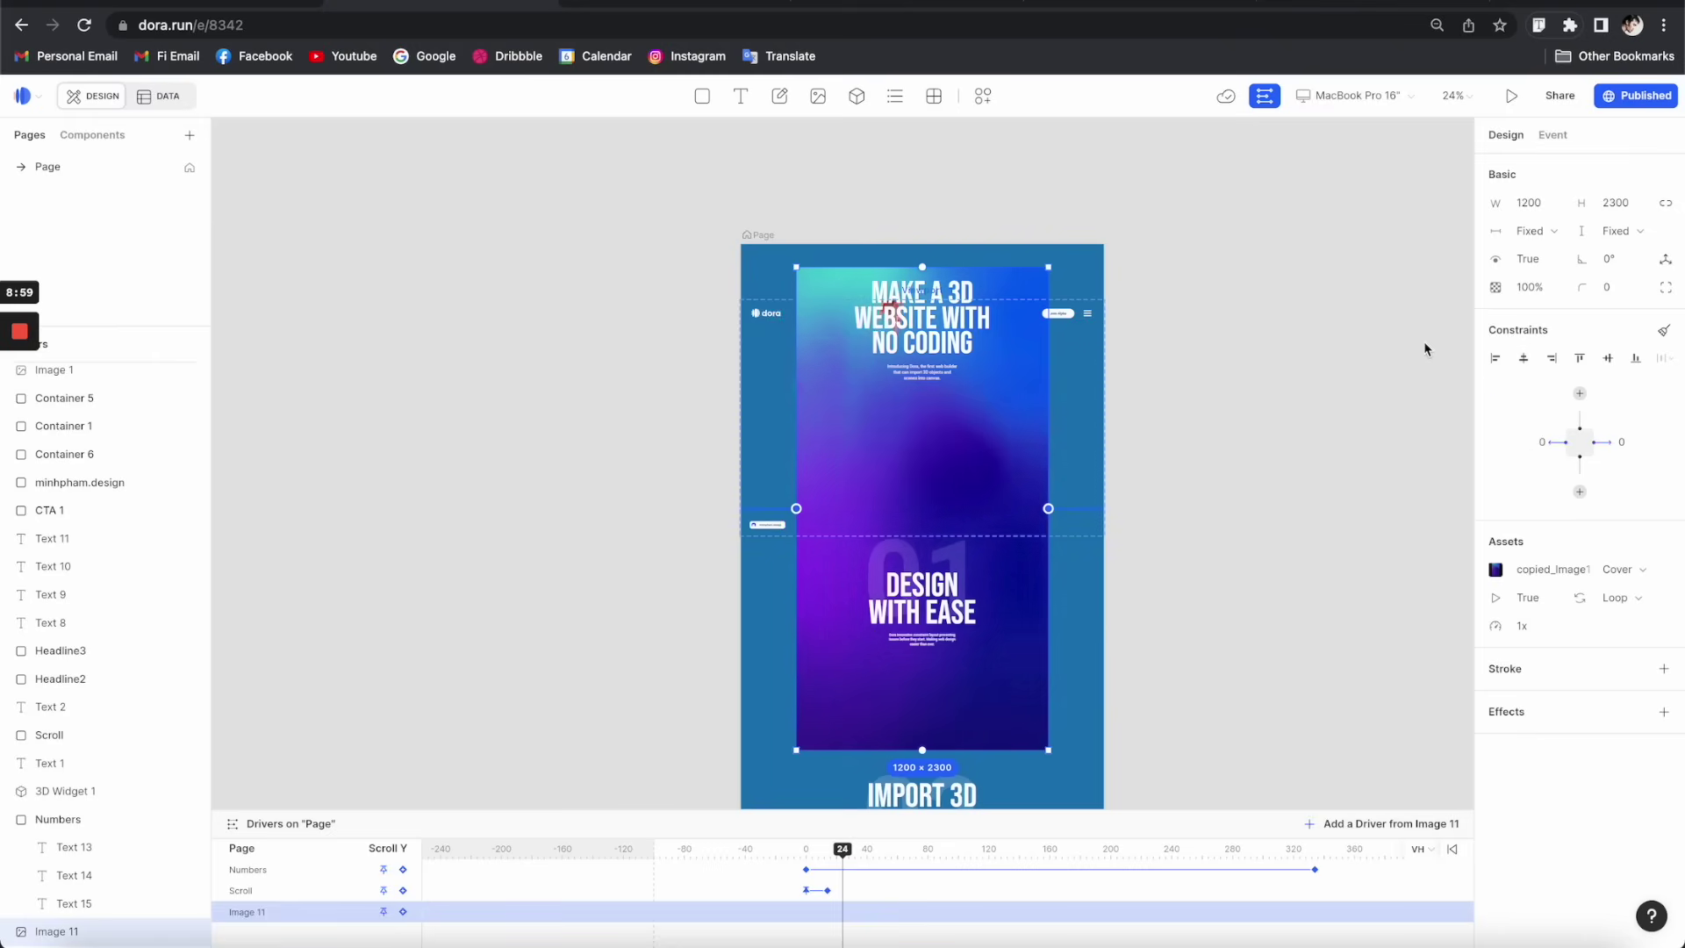
left_click(1532, 232)
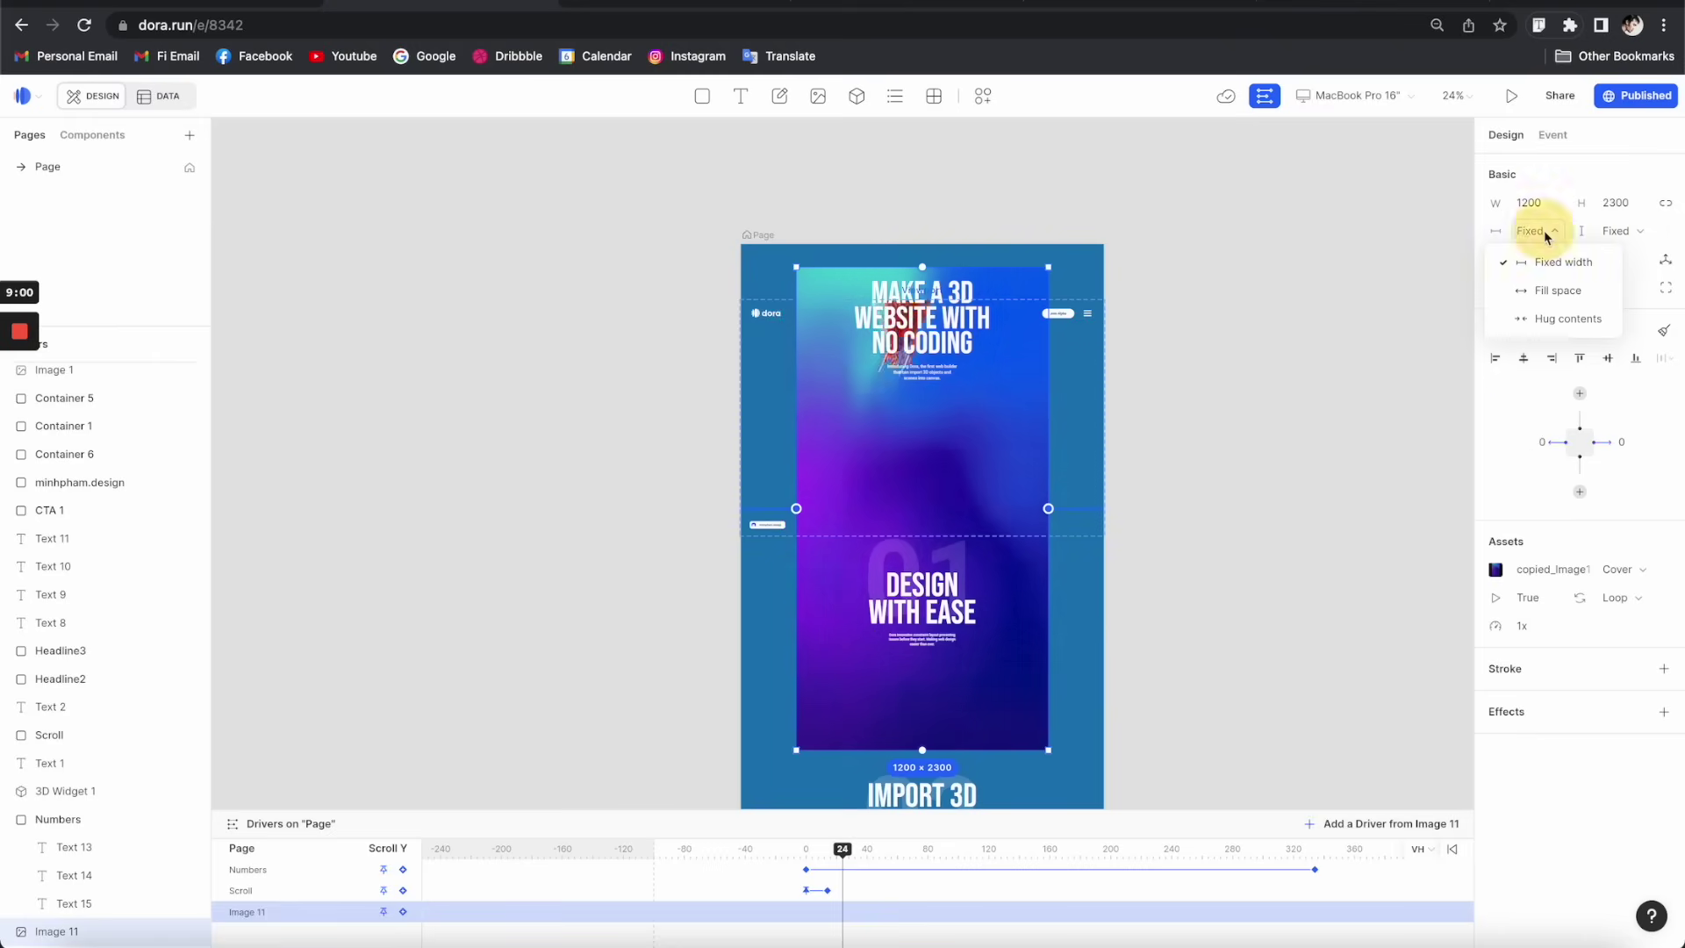
left_click(1543, 288)
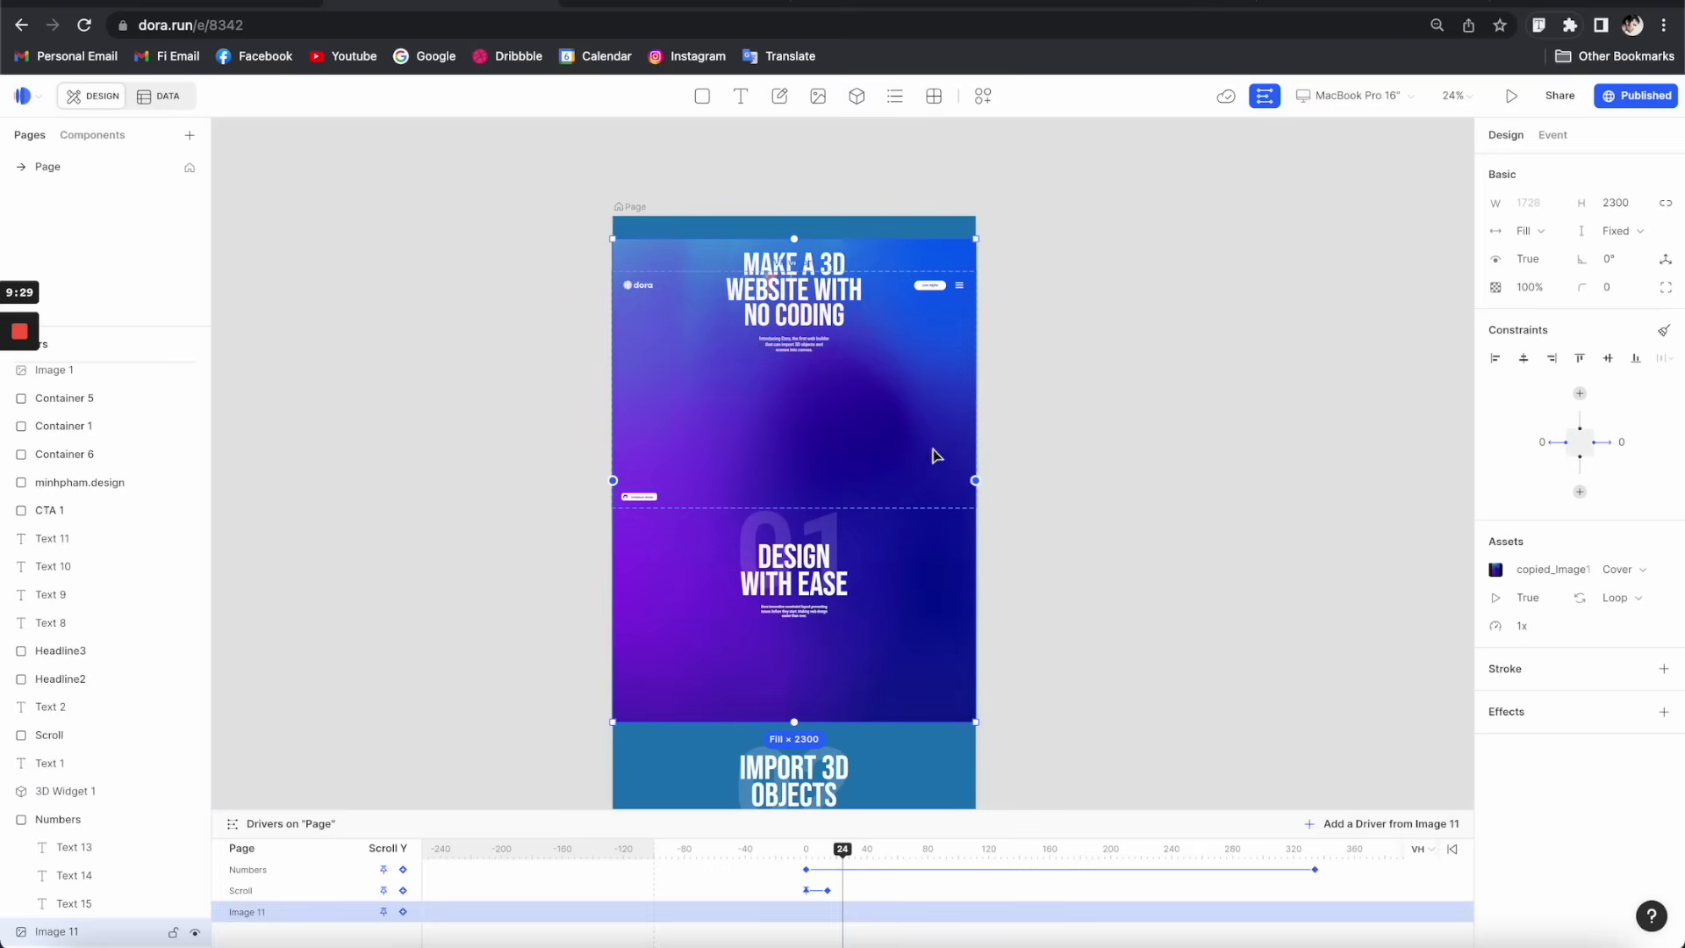
left_click_drag(934, 454, 932, 434)
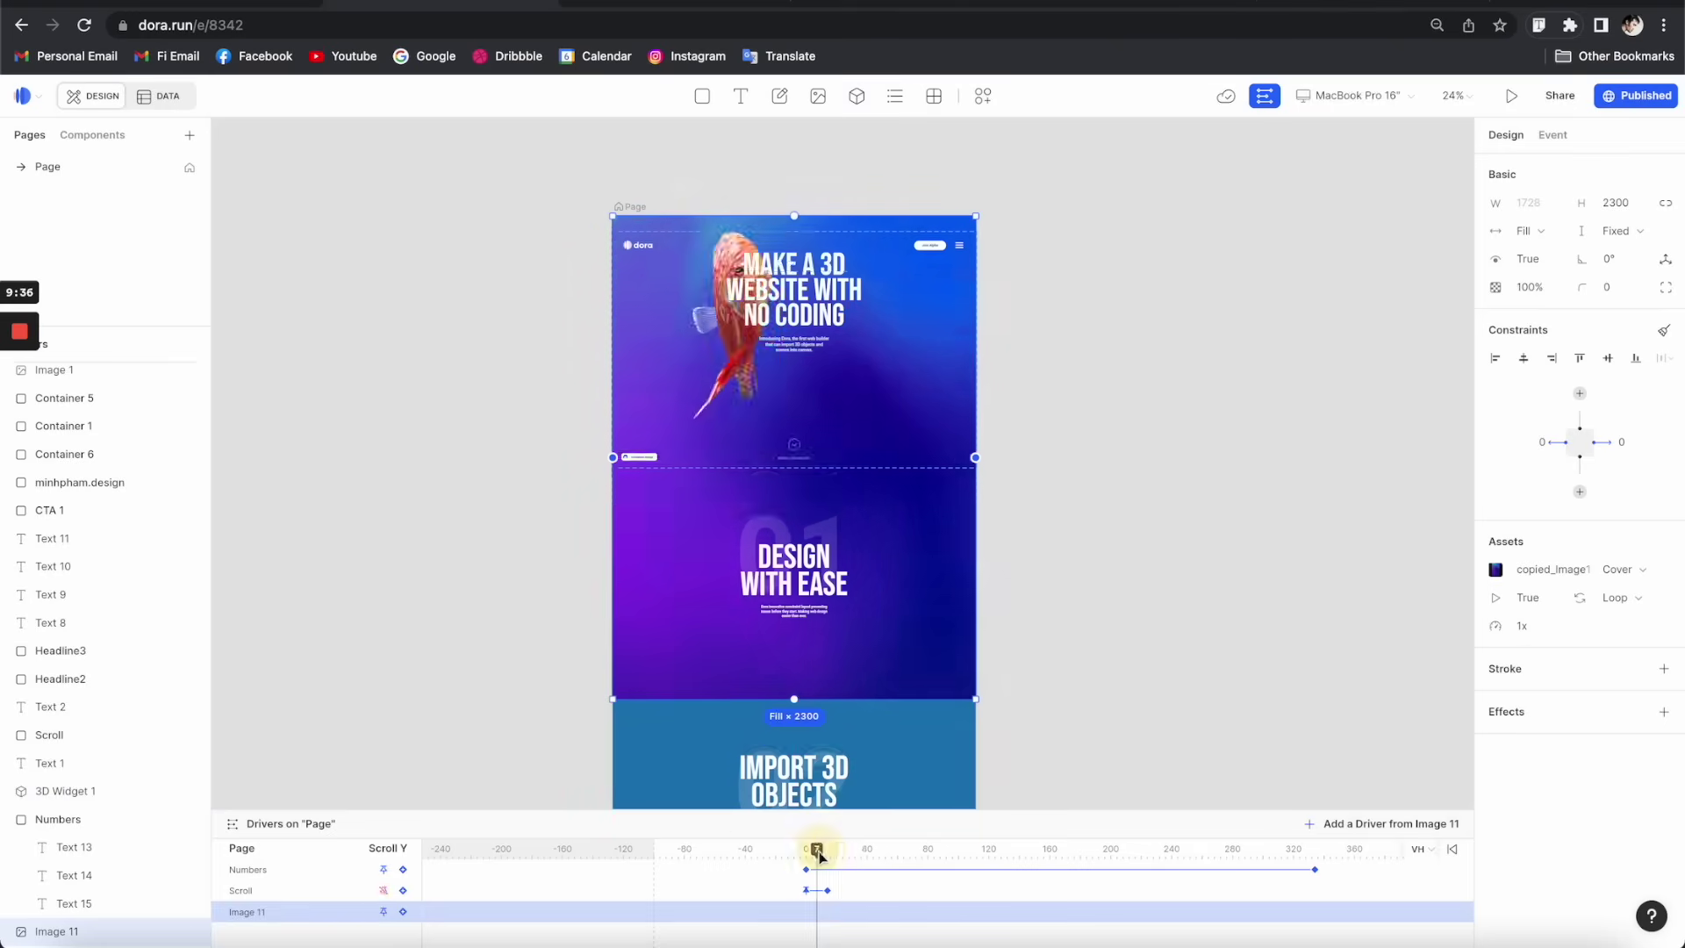
- Add a Scroll Y keyframe for the gradient video at scroll position 0
left_click(807, 850)
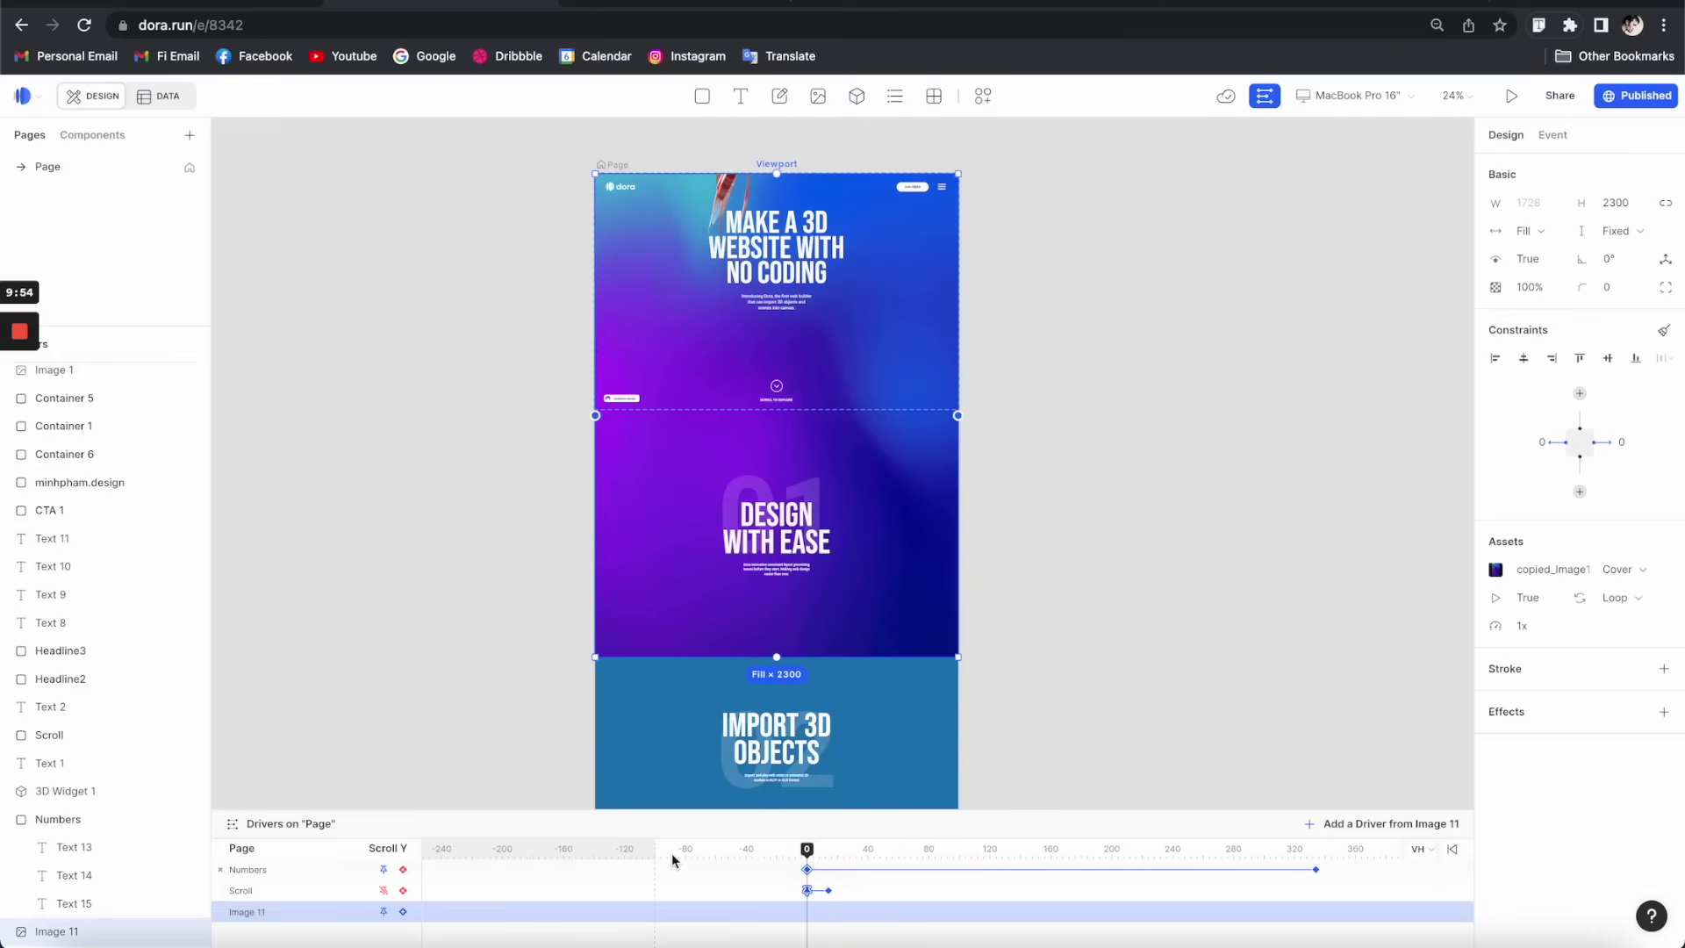
left_click(403, 913)
left_click(403, 913)
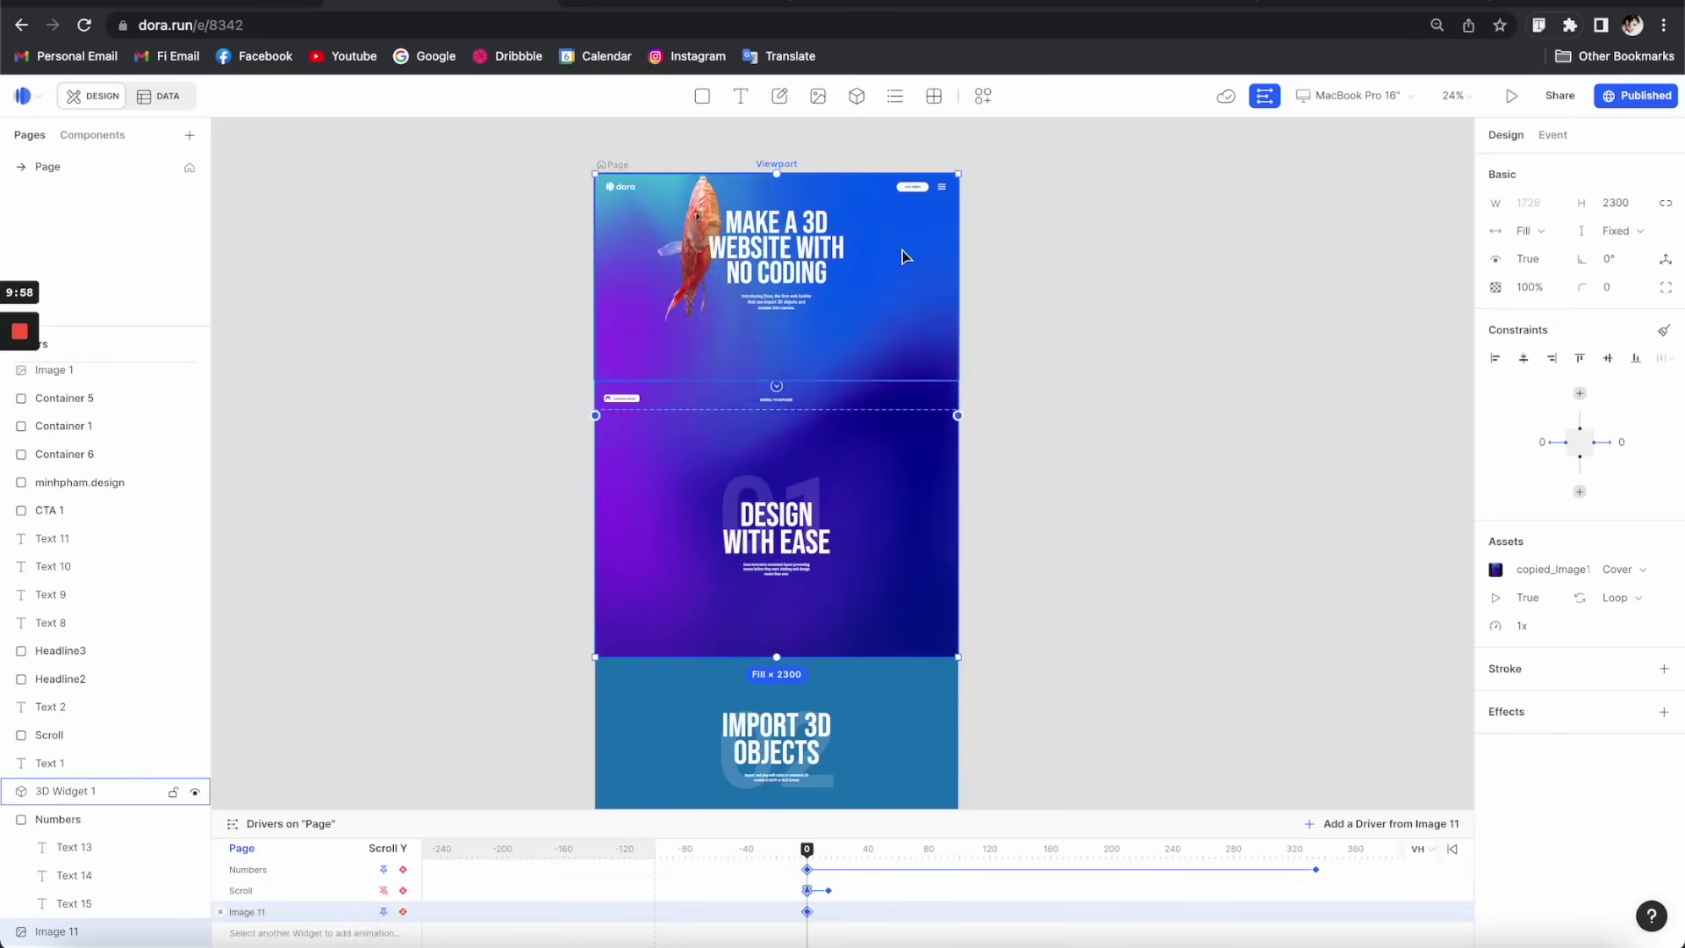
- Keyframe the gradient video at the bottom of the page at scroll position 352, and scrub the timeline to check its movement
left_click_drag(807, 849, 1329, 854)
scroll(1109, 583, "down", 5)
scroll(1178, 630, "down", 3)
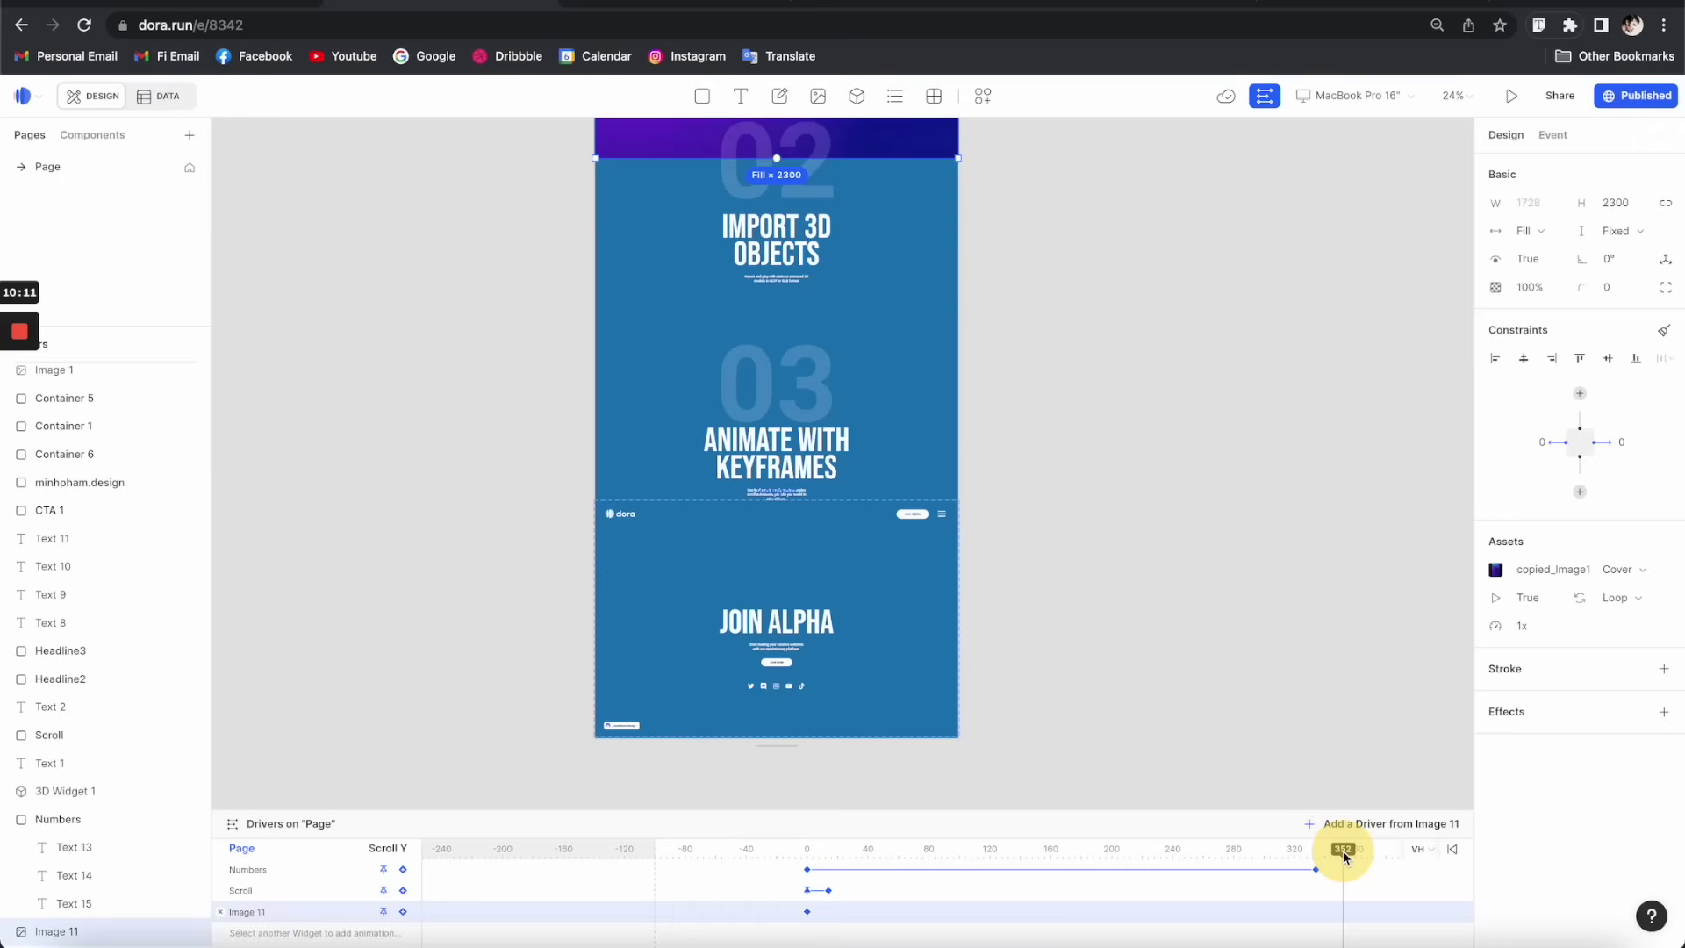
left_click_drag(919, 149, 877, 714)
left_click_drag(1343, 849, 1018, 850)
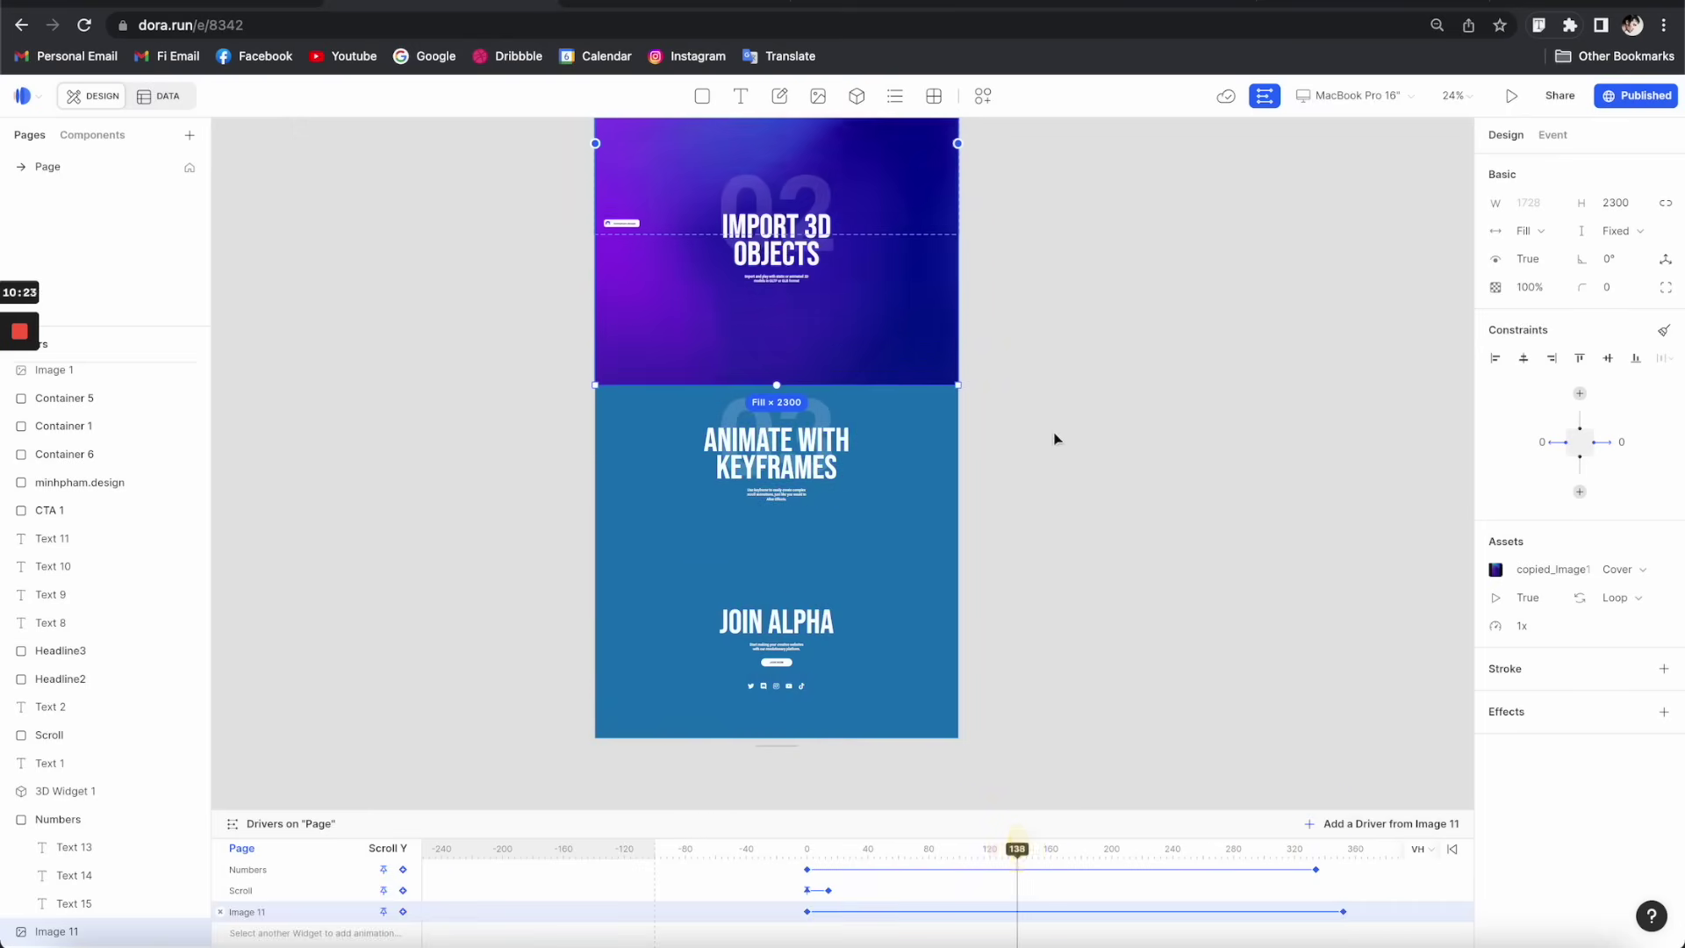
mouse_move(1018, 850)
left_mouse_down()
mouse_move(794, 856)
mouse_move(1045, 854)
left_mouse_up()
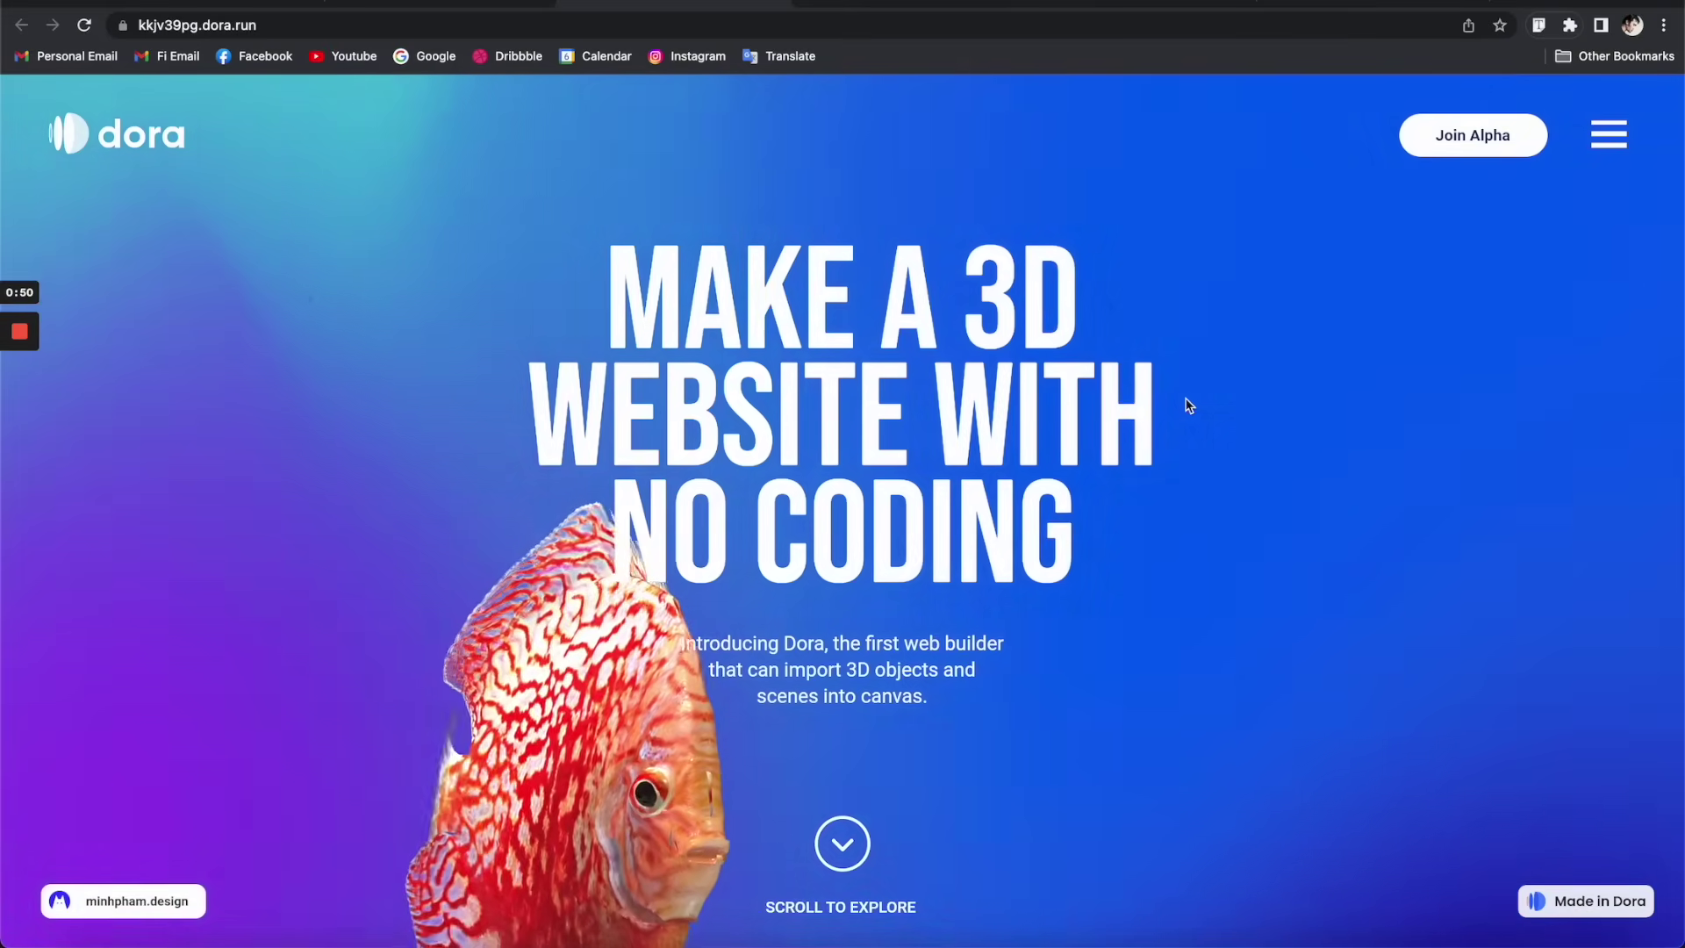
- Scroll through the published site to examine the animated fish, section numbers and gradient video background
scroll(1189, 405, "down", 5)
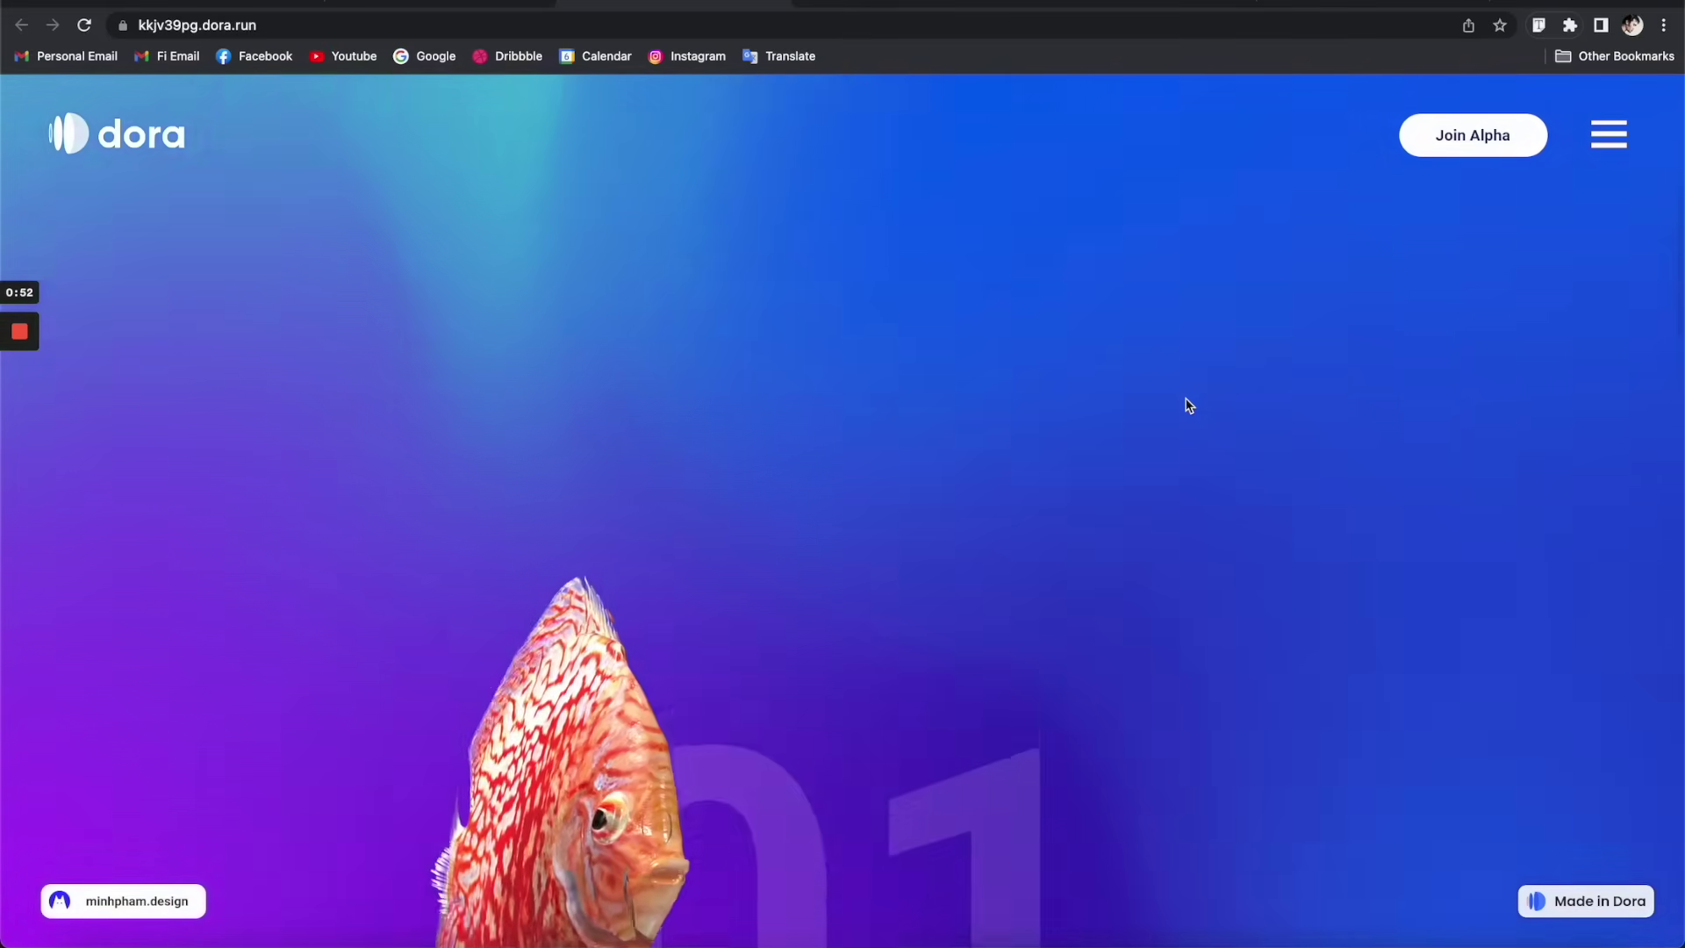
scroll(1189, 406, "down", 5)
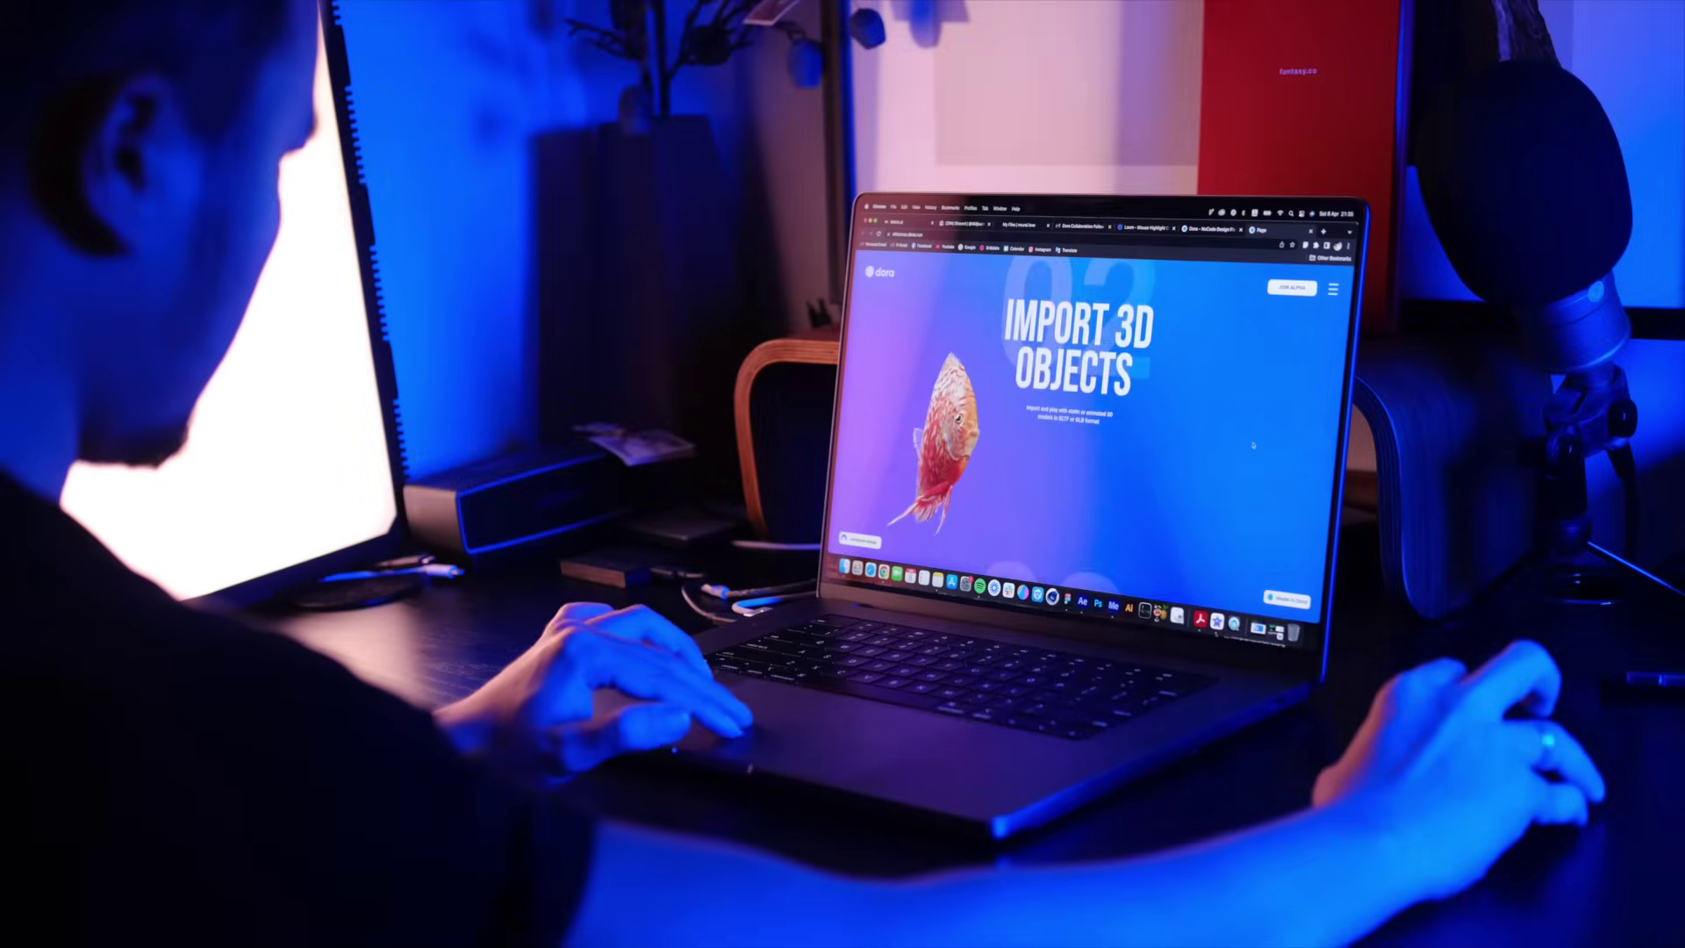
scroll(1252, 445, "up", 5)
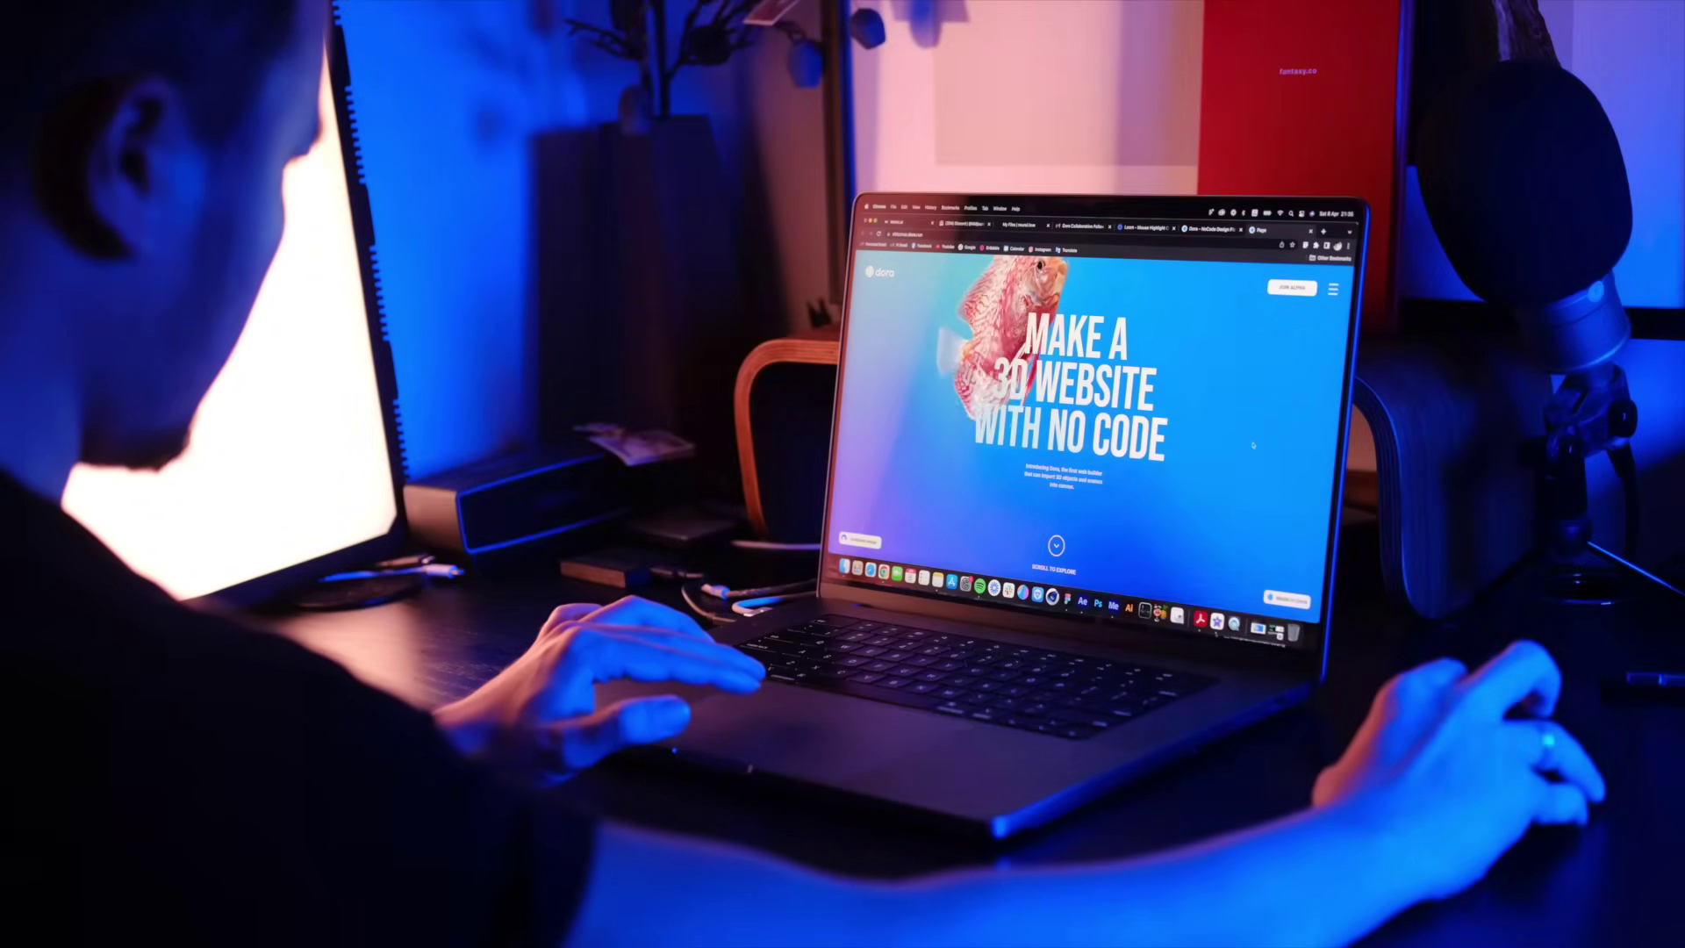
left_click_drag(1352, 430, 1177, 433)
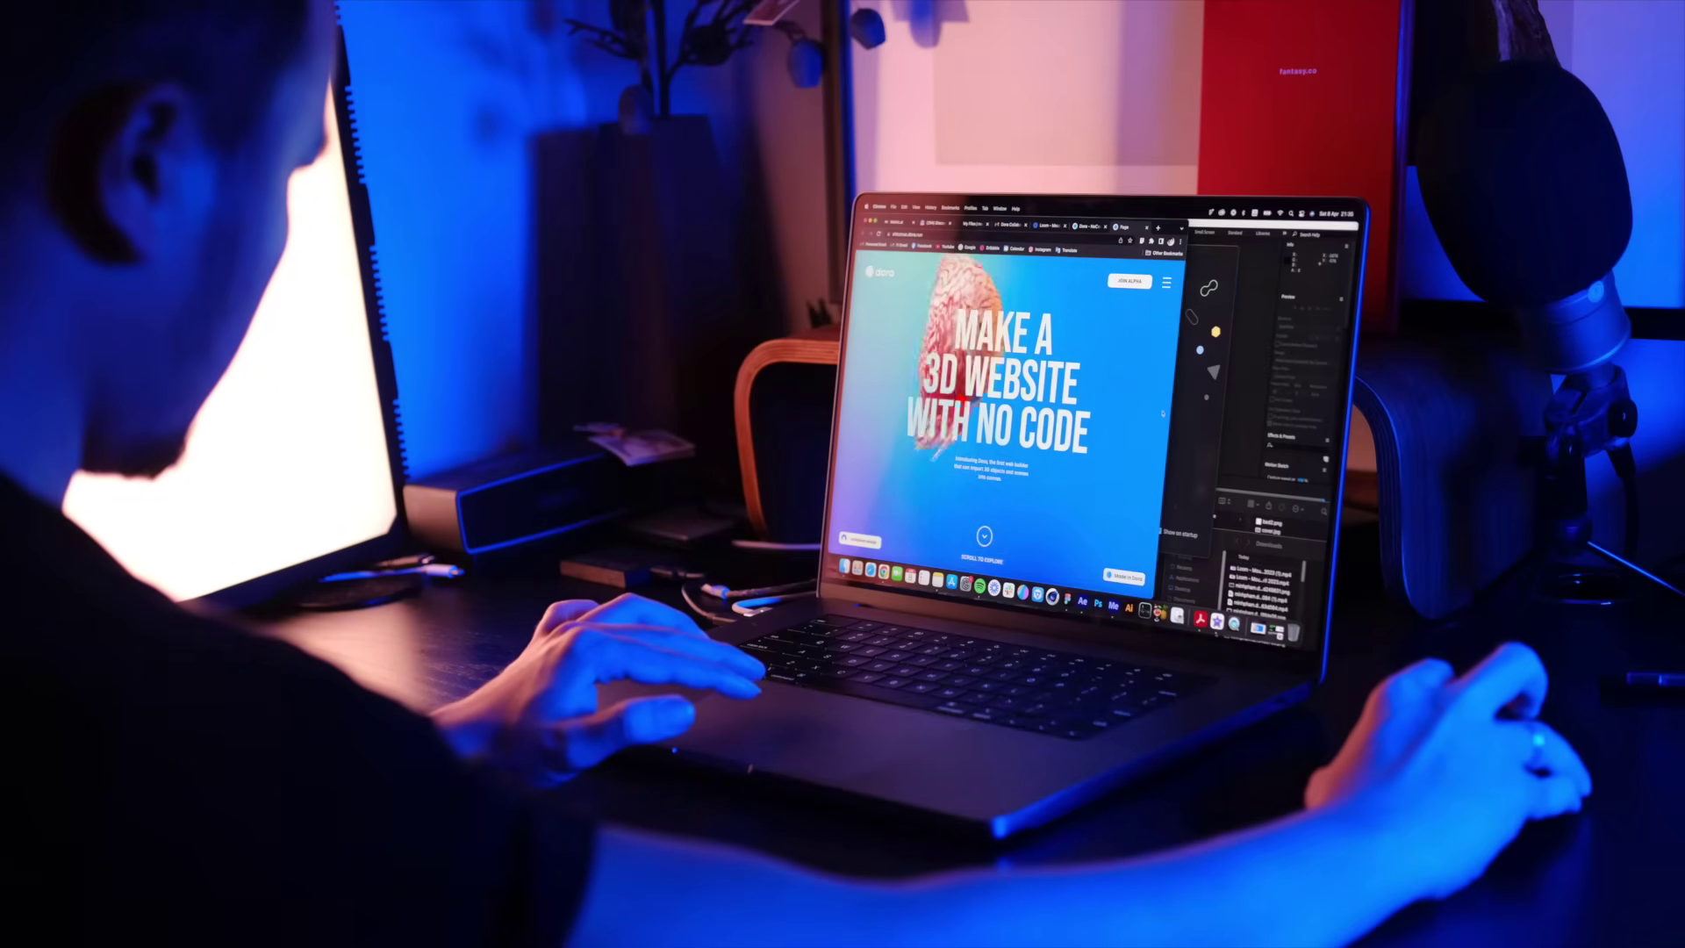
key("ctrl+alt+Return")
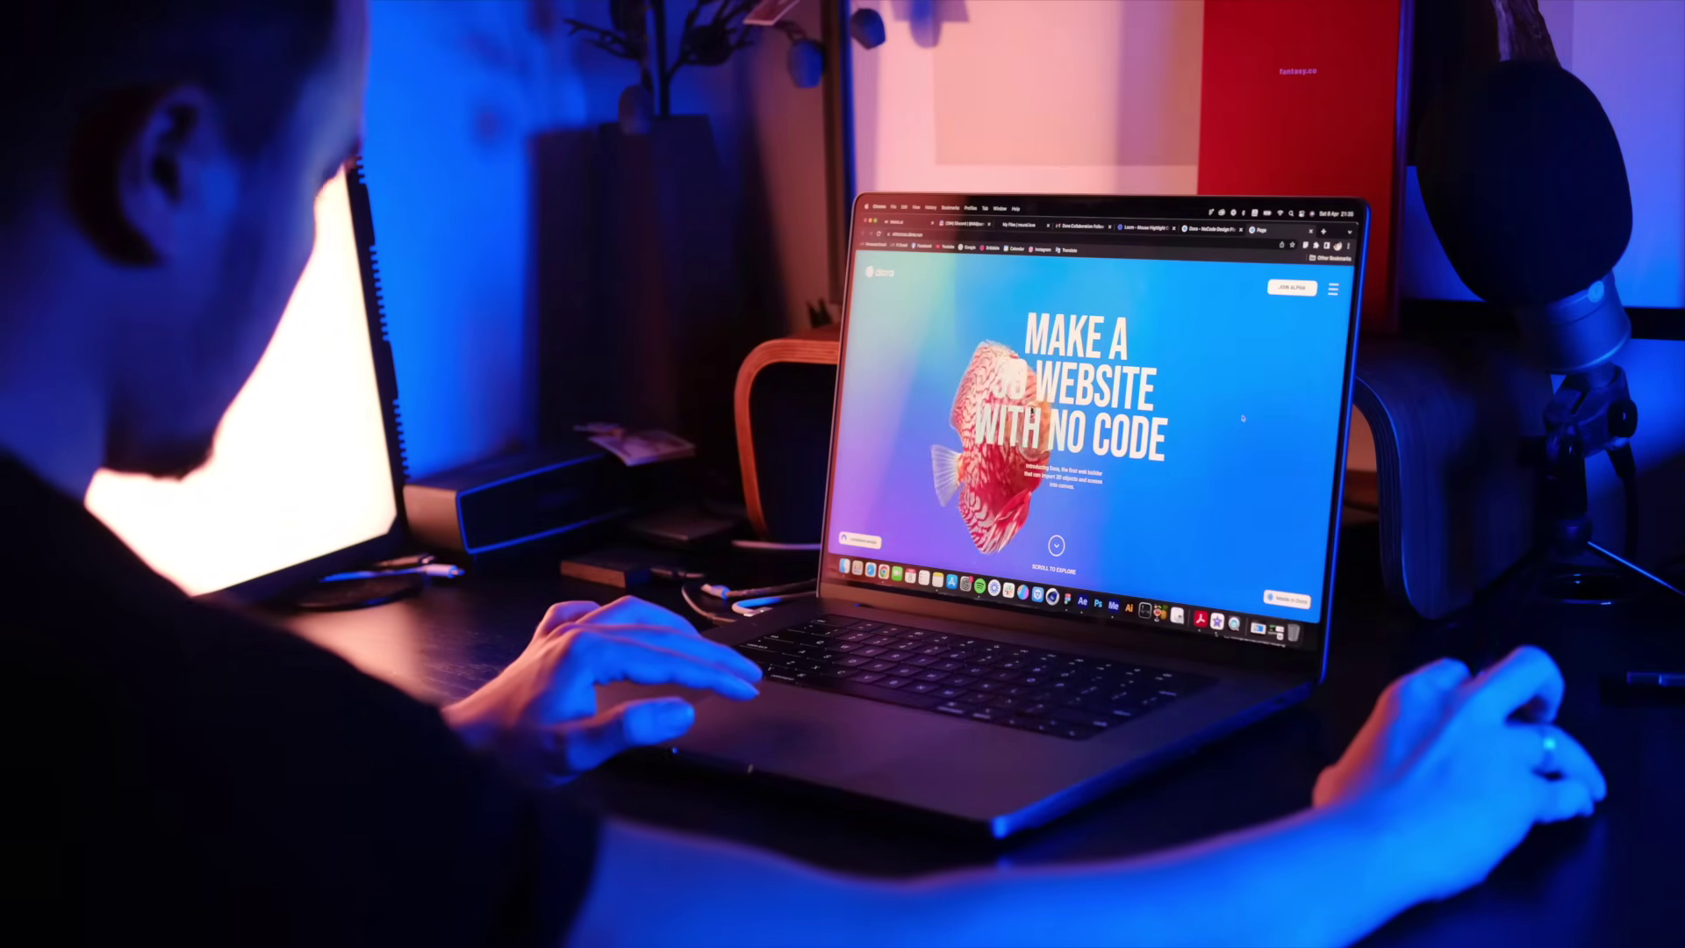